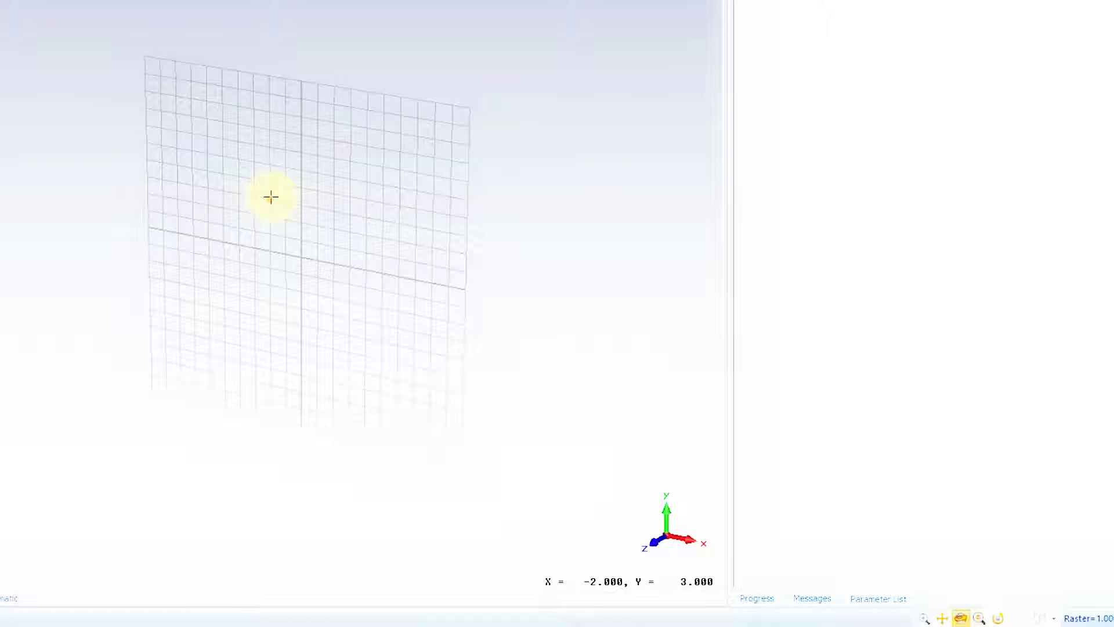
- Start a new brick and name it rf_substrate
click(271, 197)
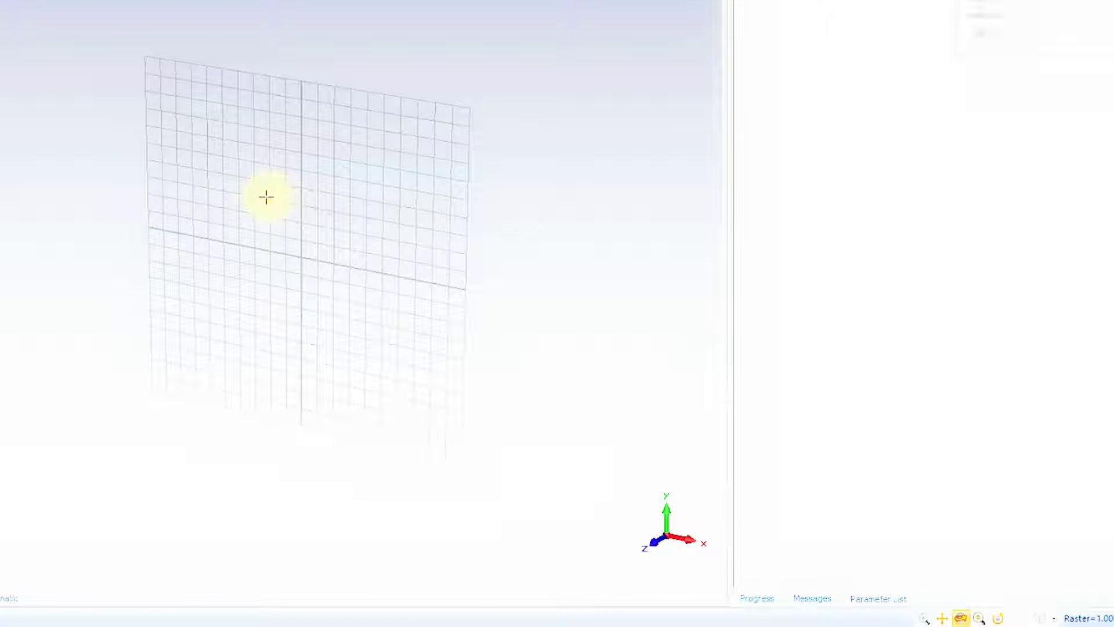
click(390, 121)
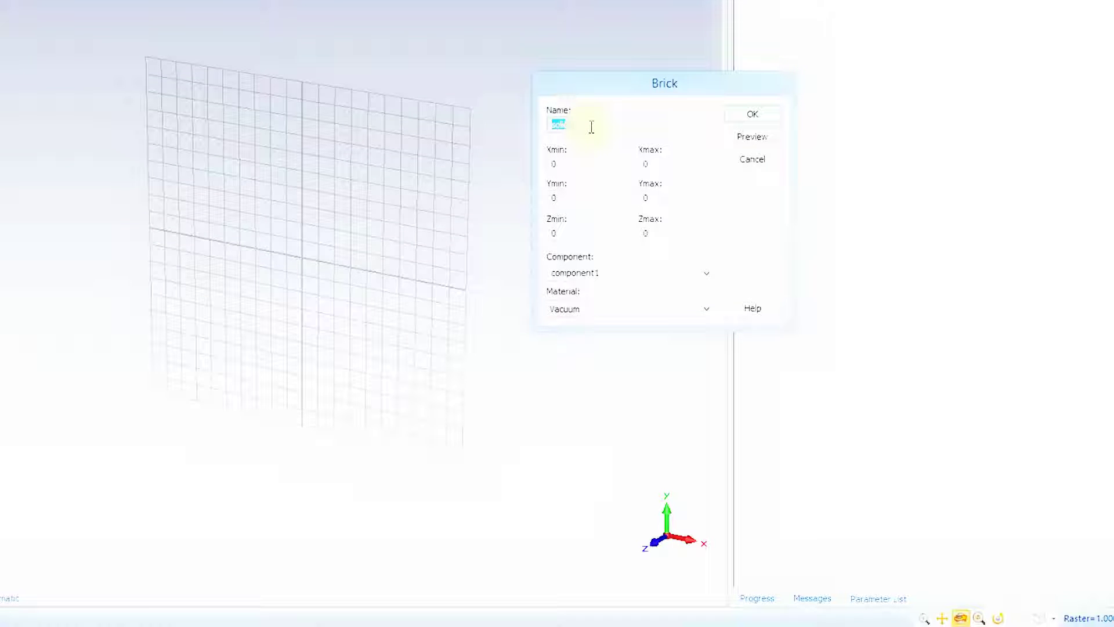
text(rf_substrate)
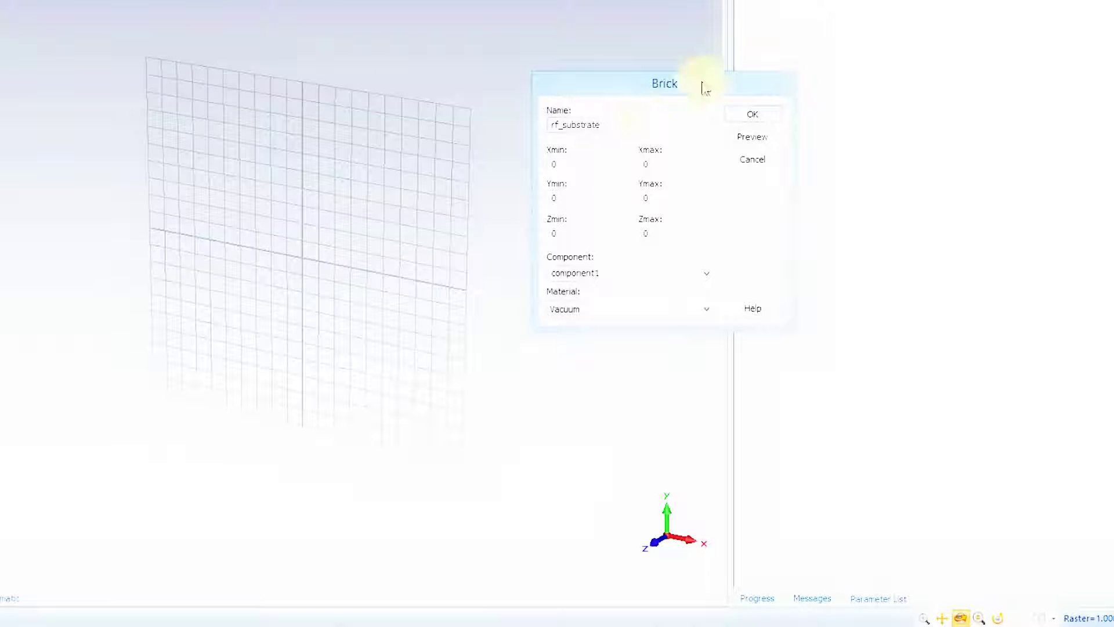
- Set the brick's X range from -substrate_width/2 to substrate_width/2
click(578, 166)
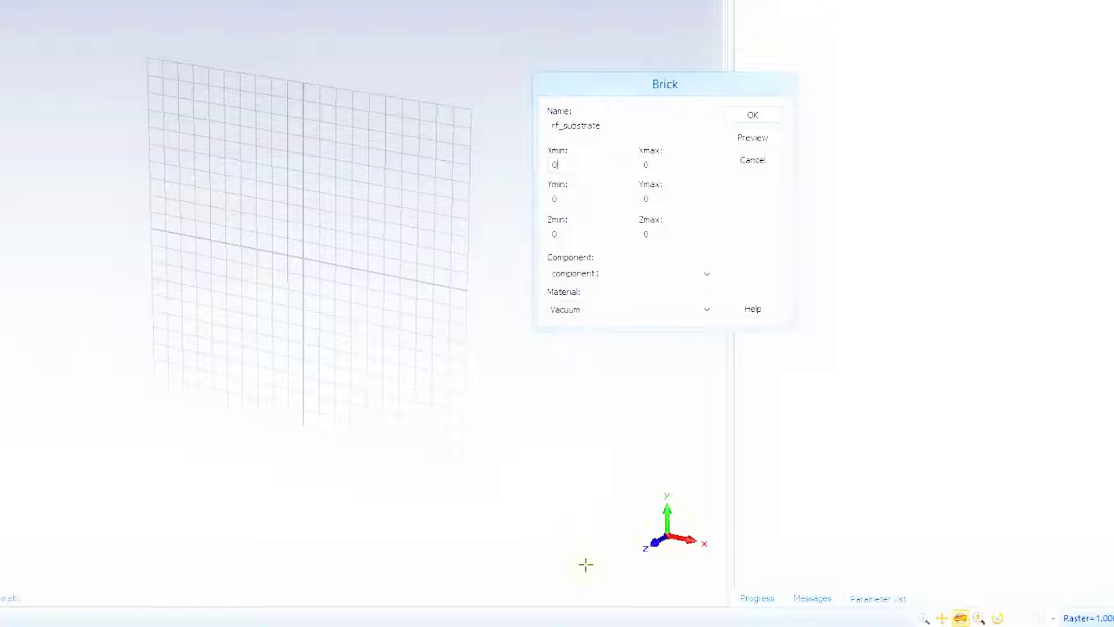
double_click(574, 167)
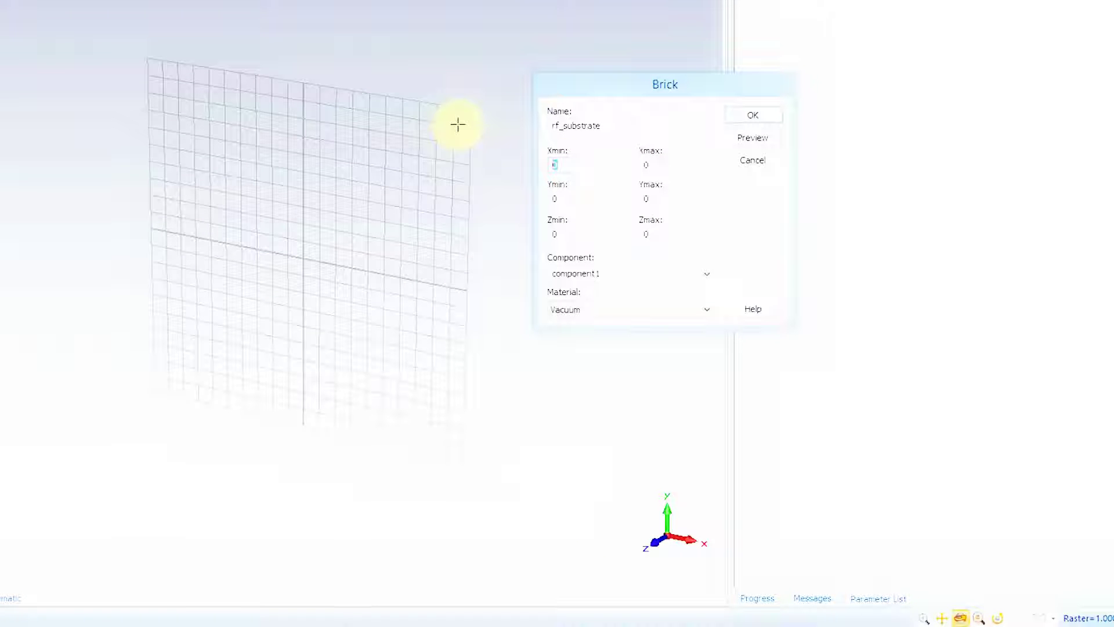
text(-)
text(substrate_)
text(width/2)
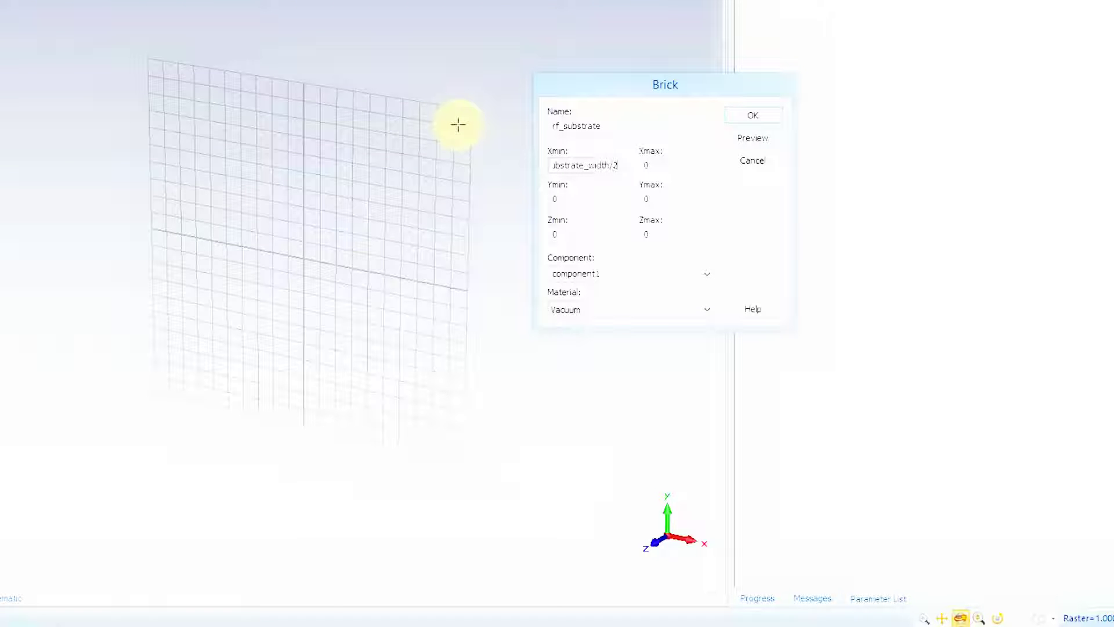
key(Tab)
text(substrate_width/2)
key(Tab)
- Set the brick's Y range from -substrate_length/2 to substrate_length/2
text(sub)
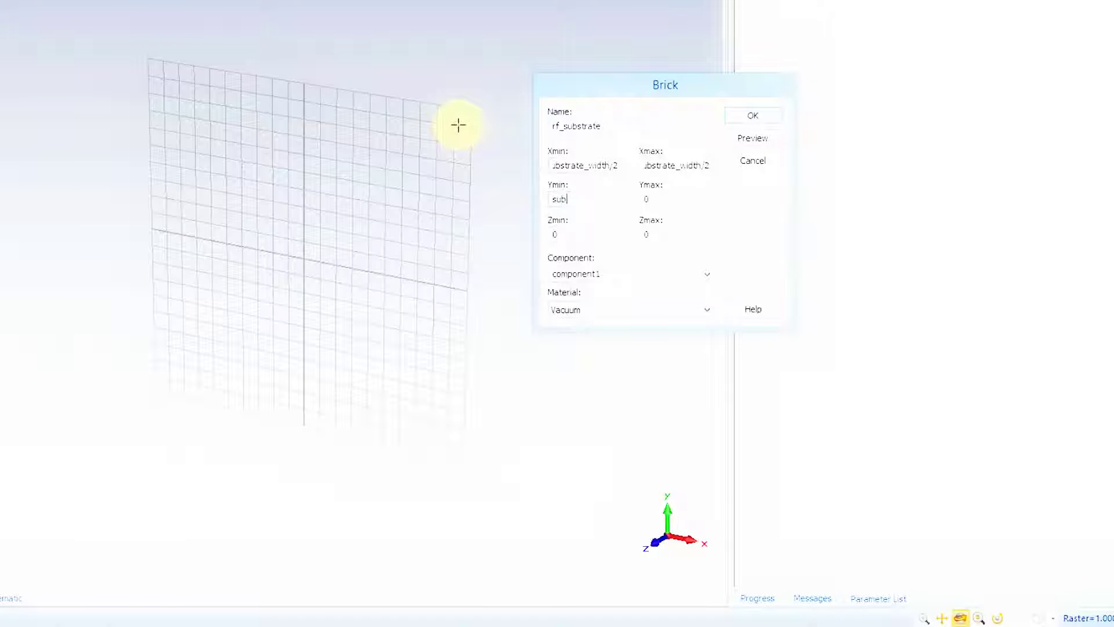
text(strate_length/2)
key(Home)
text(-)
key(Tab)
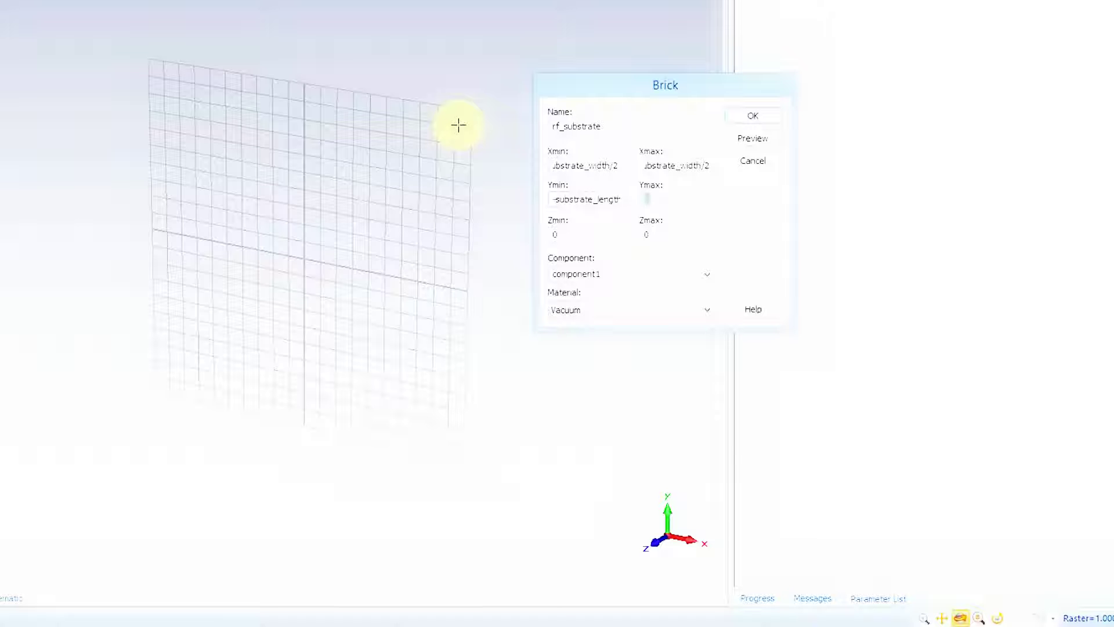
text(substrate)
text(_length/2)
key(Tab)
- Set the brick's Z range from -substrate_height/2 to substrate_height/2
text(s)
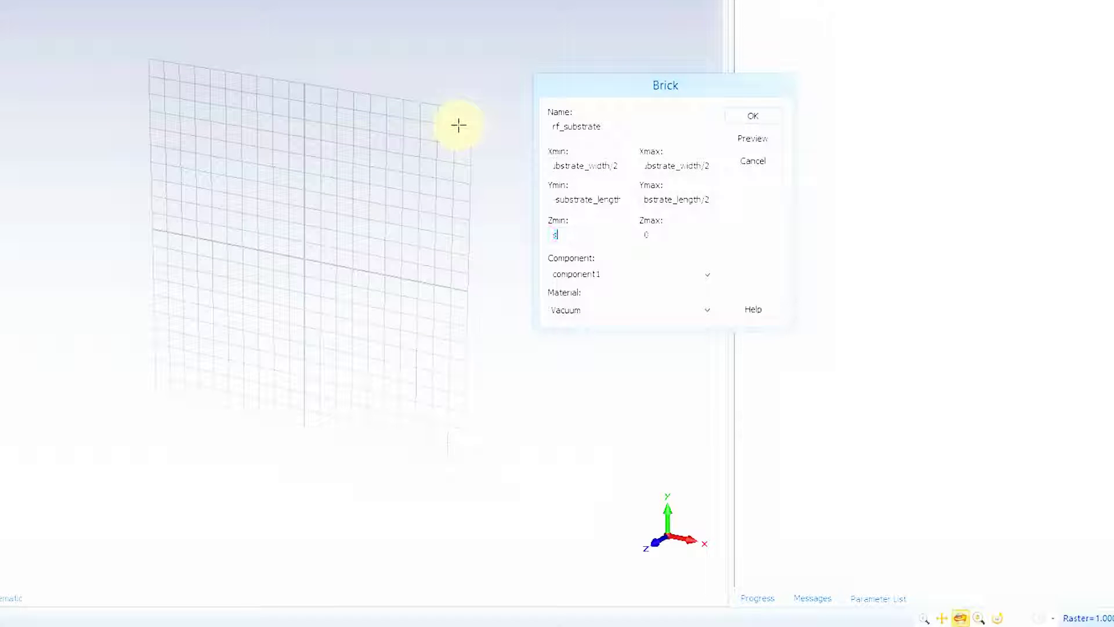
text(ubstrate_height/2)
key(Home)
text(-)
key(Tab)
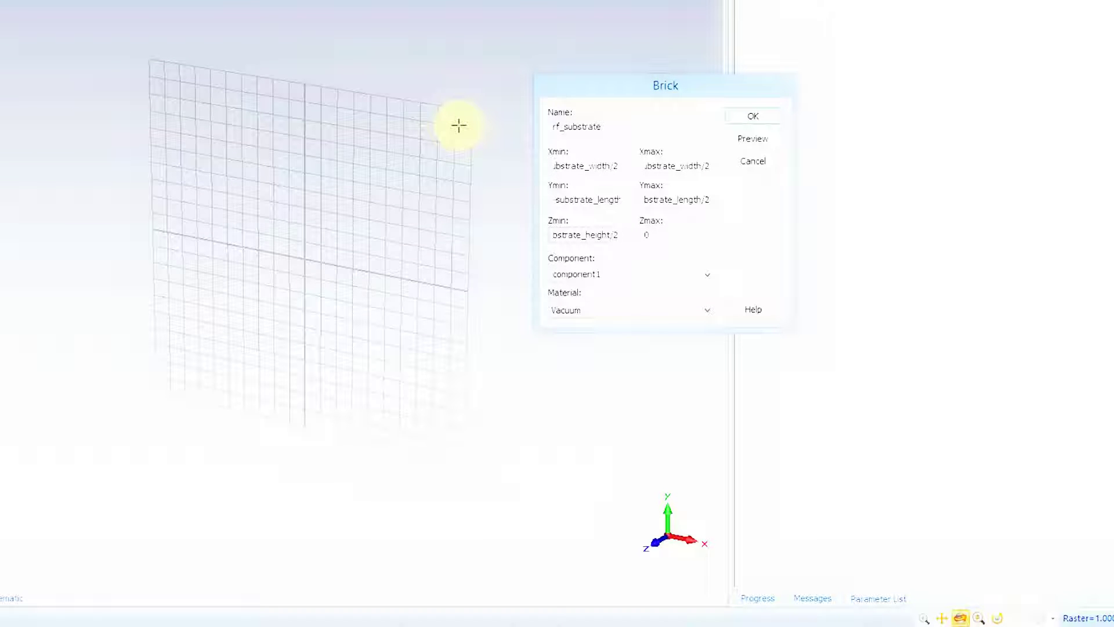
text(substrate_height/2)
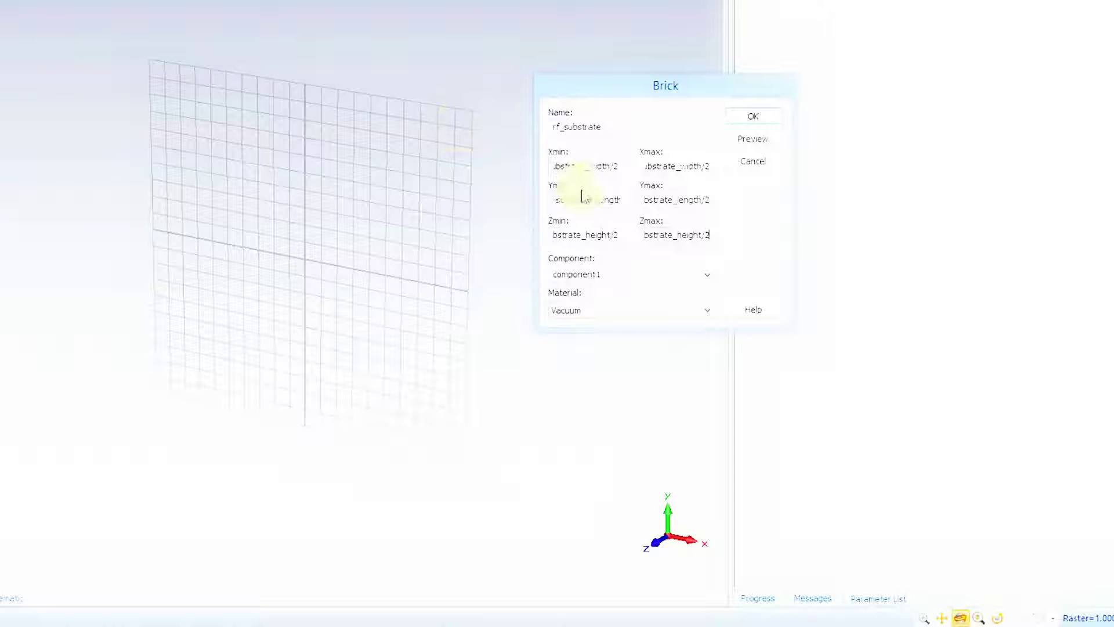
- Check the expressions entered for the brick's minimum X, Y and Z limits
double_click(570, 168)
click(560, 168)
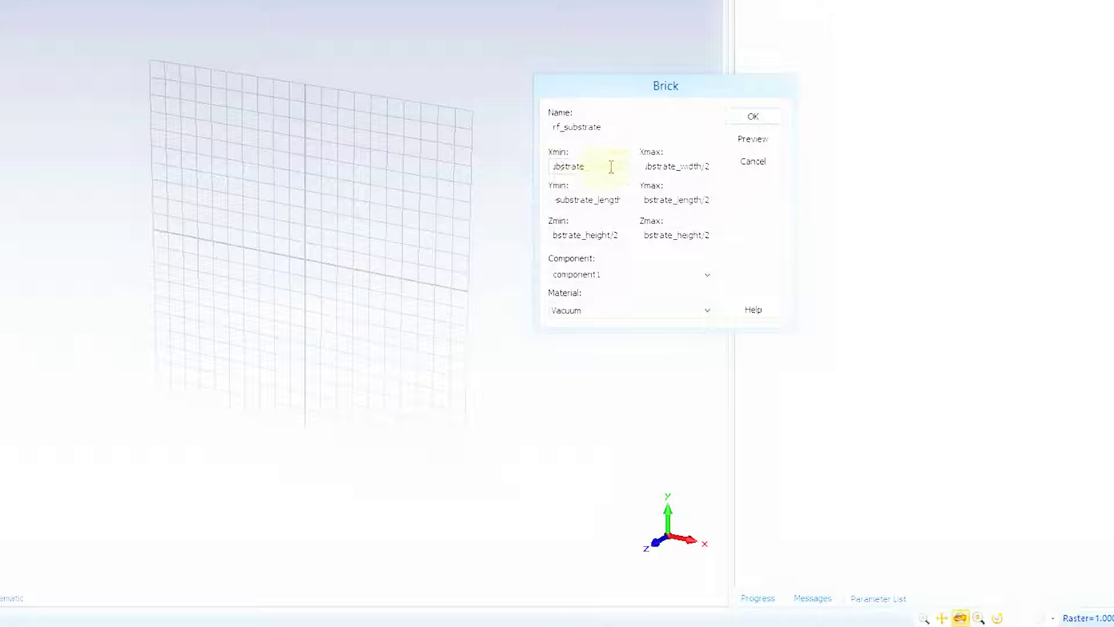
drag(611, 168, 552, 167)
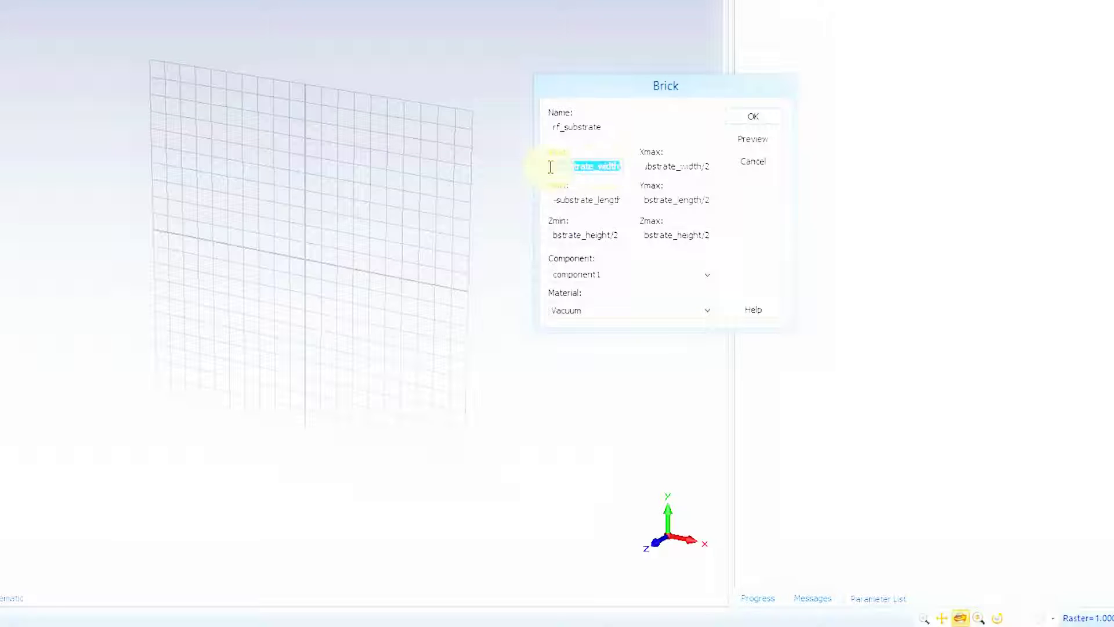
click(576, 203)
click(581, 239)
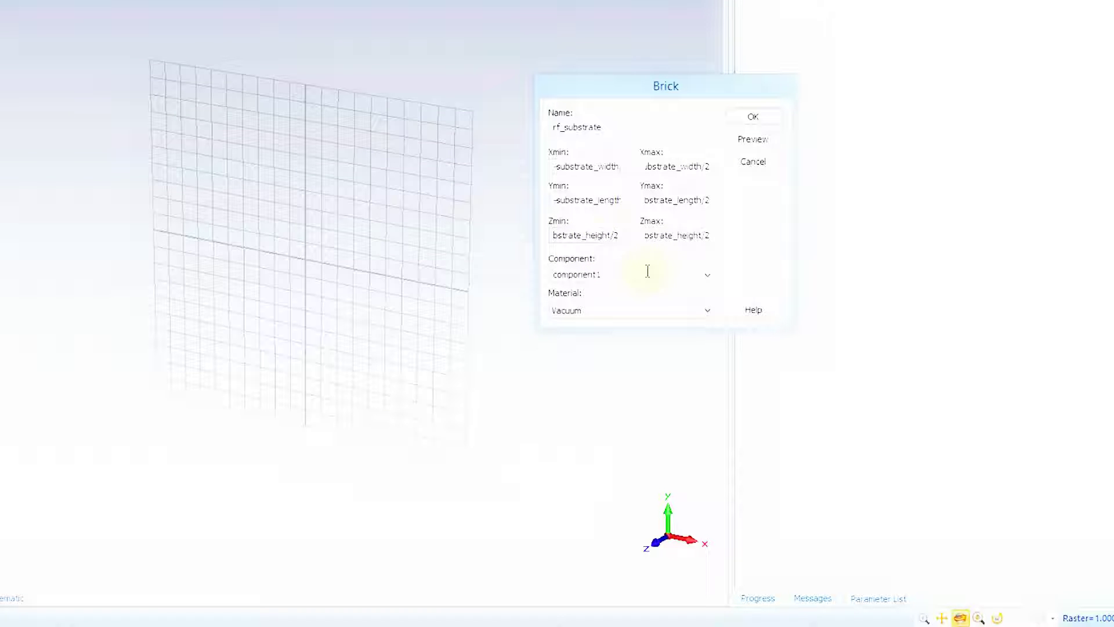
- Replace height with thickness in both Z limit expressions and assign the brick to a component named board
drag(587, 236, 612, 237)
text(thickness)
drag(679, 234, 719, 235)
text(thickness)
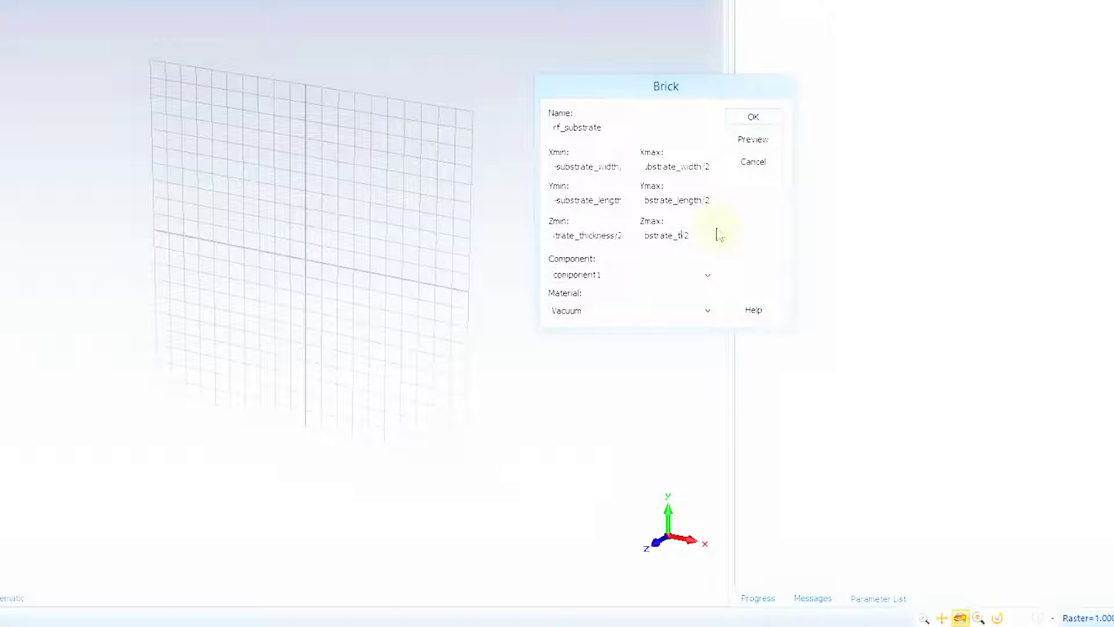
double_click(611, 275)
text(board)
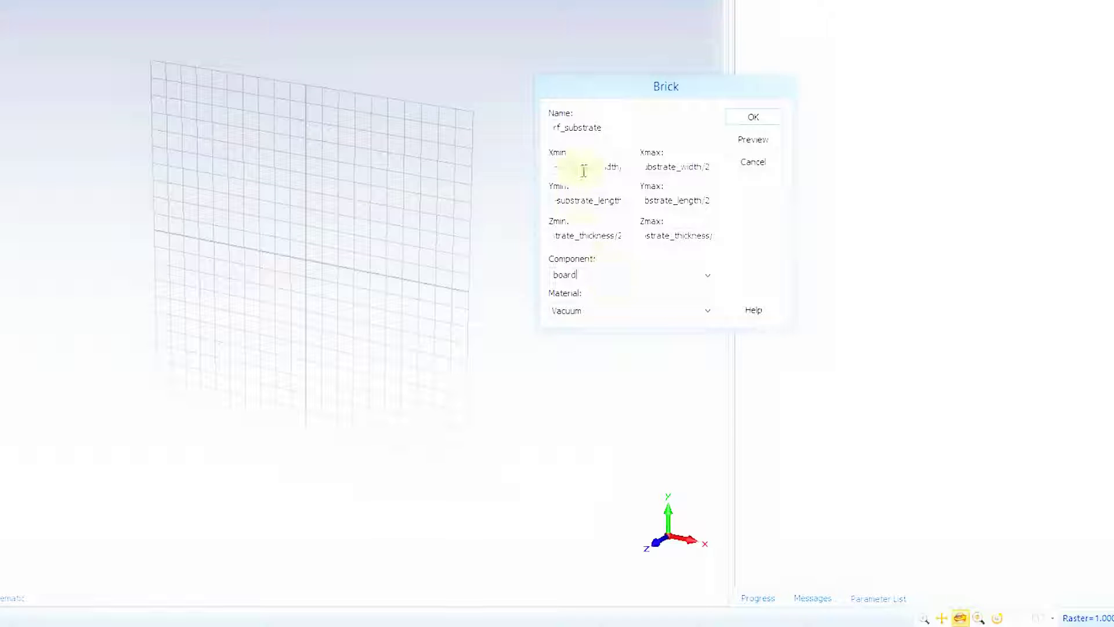
- Preview the brick and define the missing parameters substrate_width as 50, substrate_length as 70 and substrate_thickness as 1
click(766, 144)
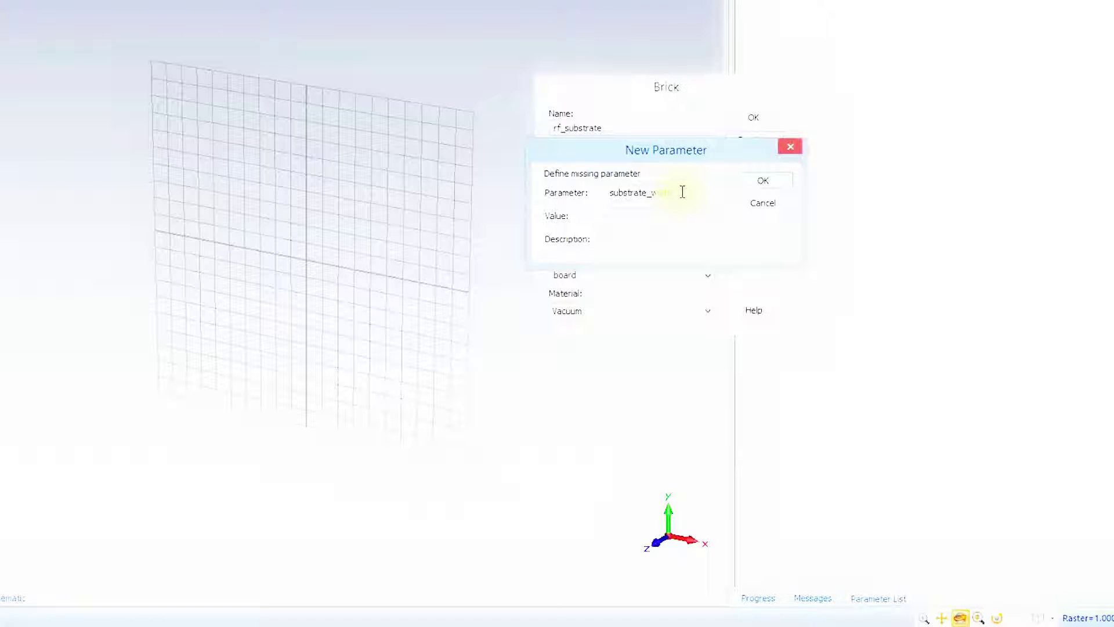
text(50)
click(757, 183)
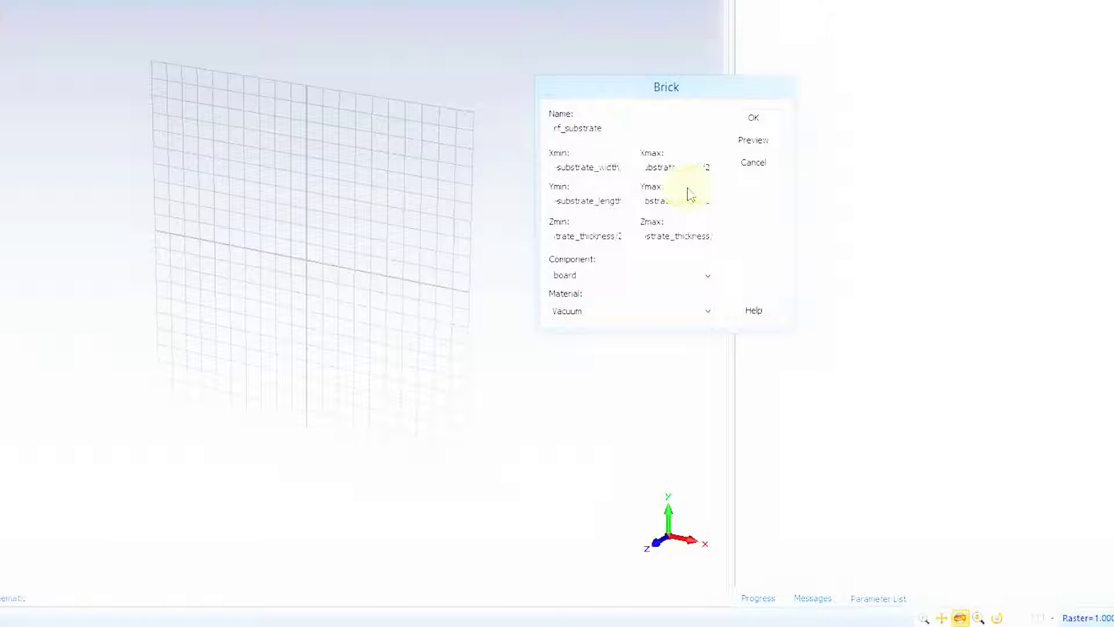
click(741, 142)
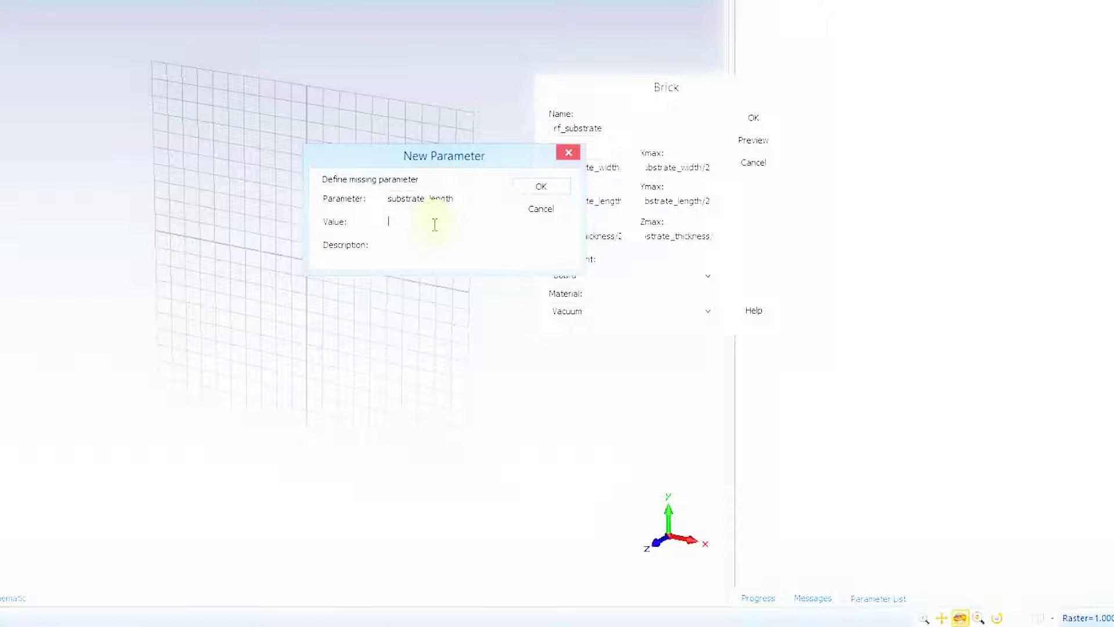
text(70)
click(539, 190)
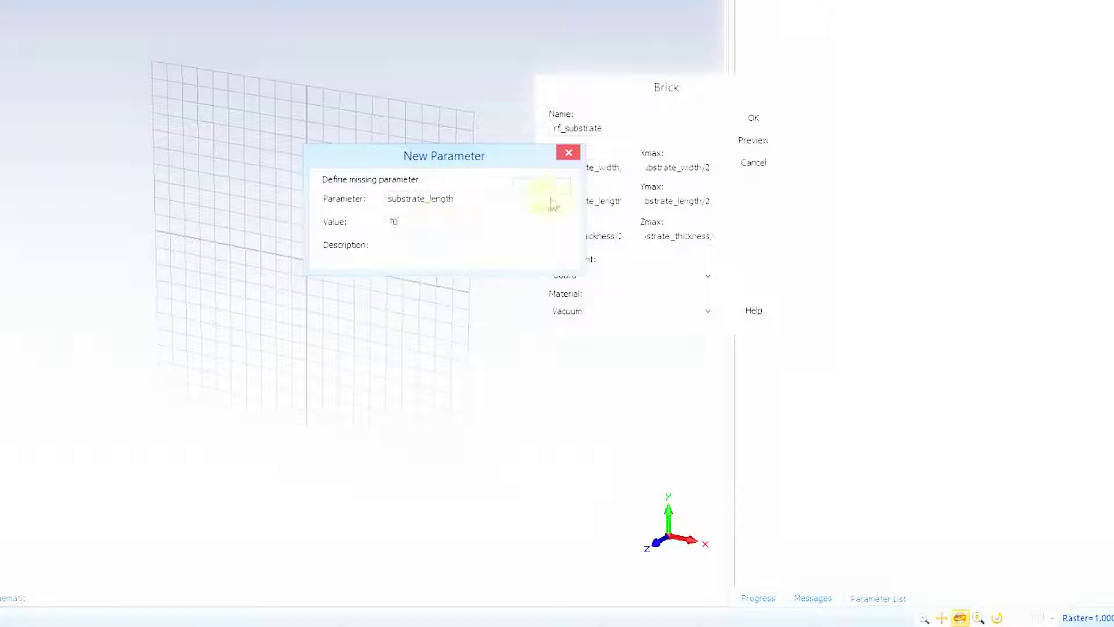
text(1)
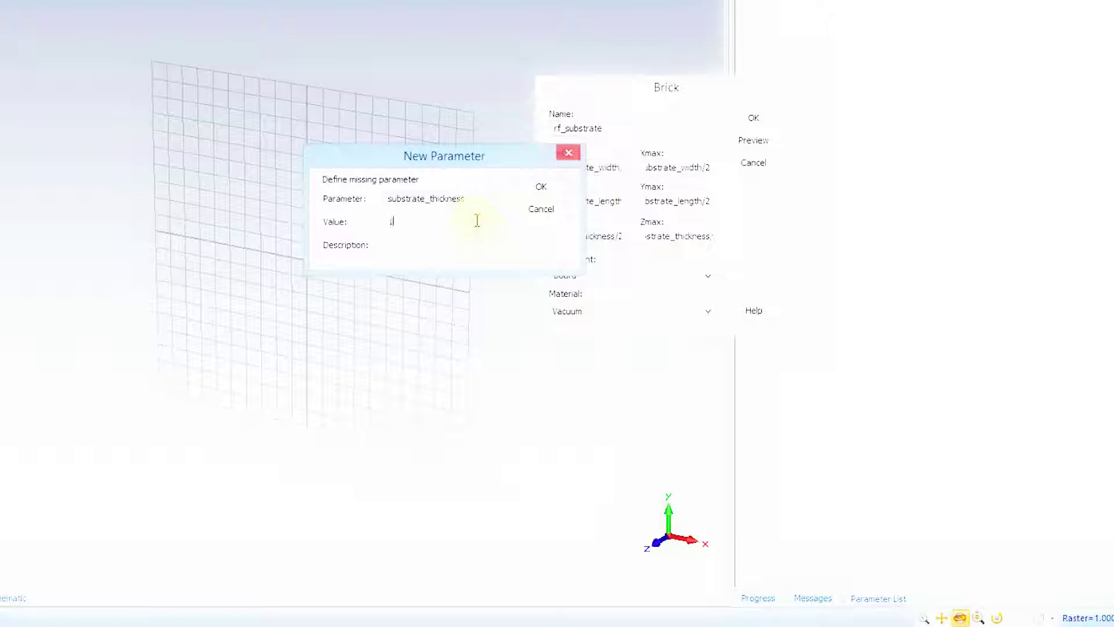
click(540, 188)
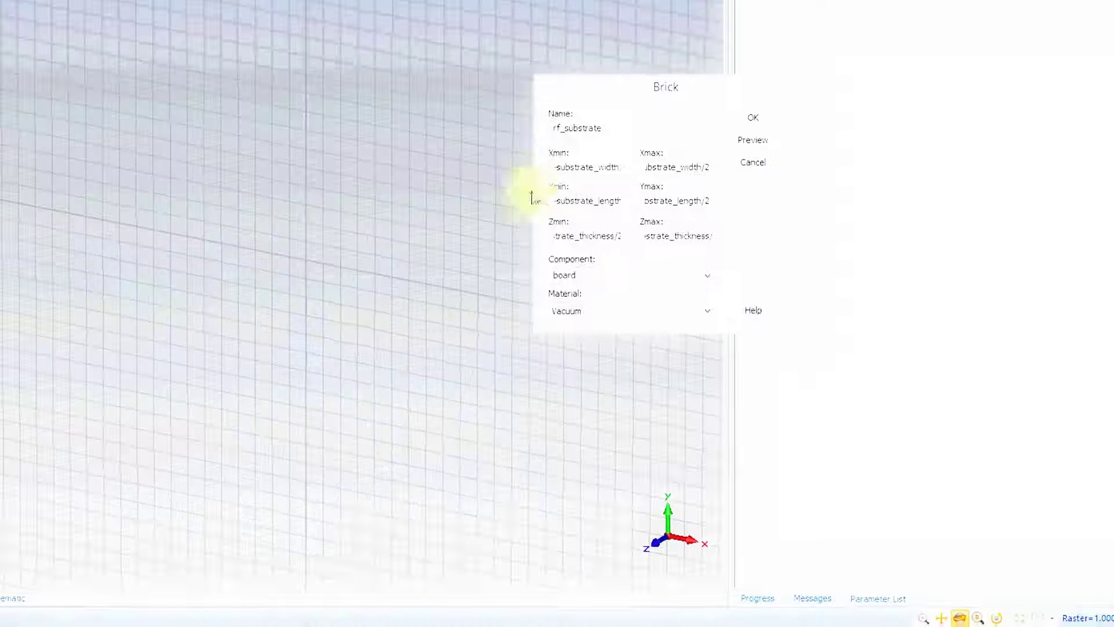
- Consult the notes in the text editor, return to the model and inspect the previewed substrate from an oblique angle
key(alt+Tab)
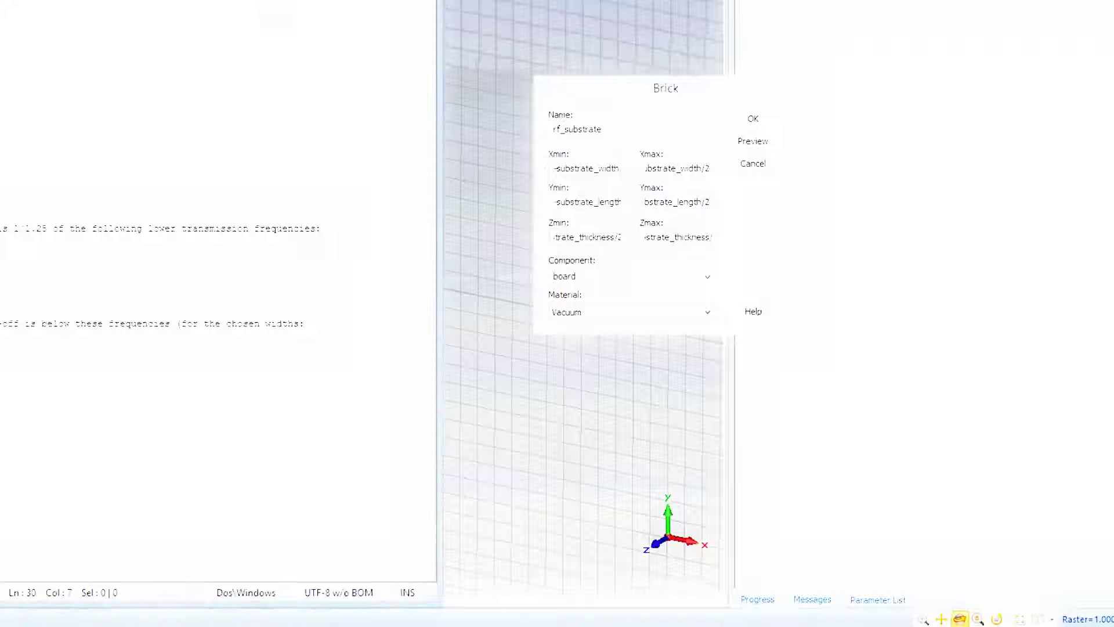
key(alt+Tab)
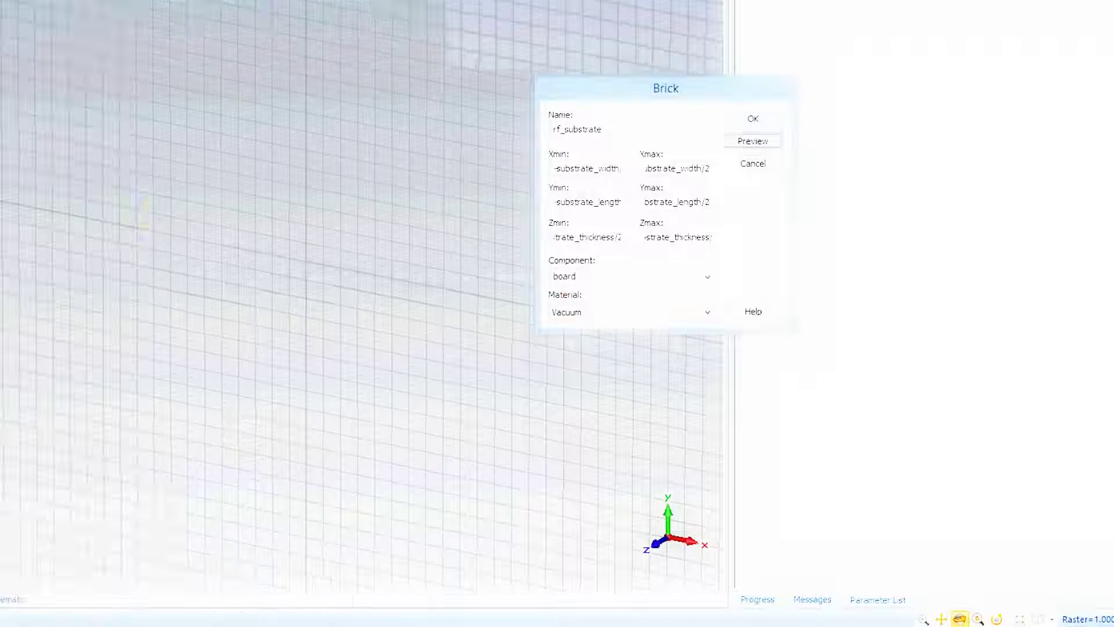
click(601, 105)
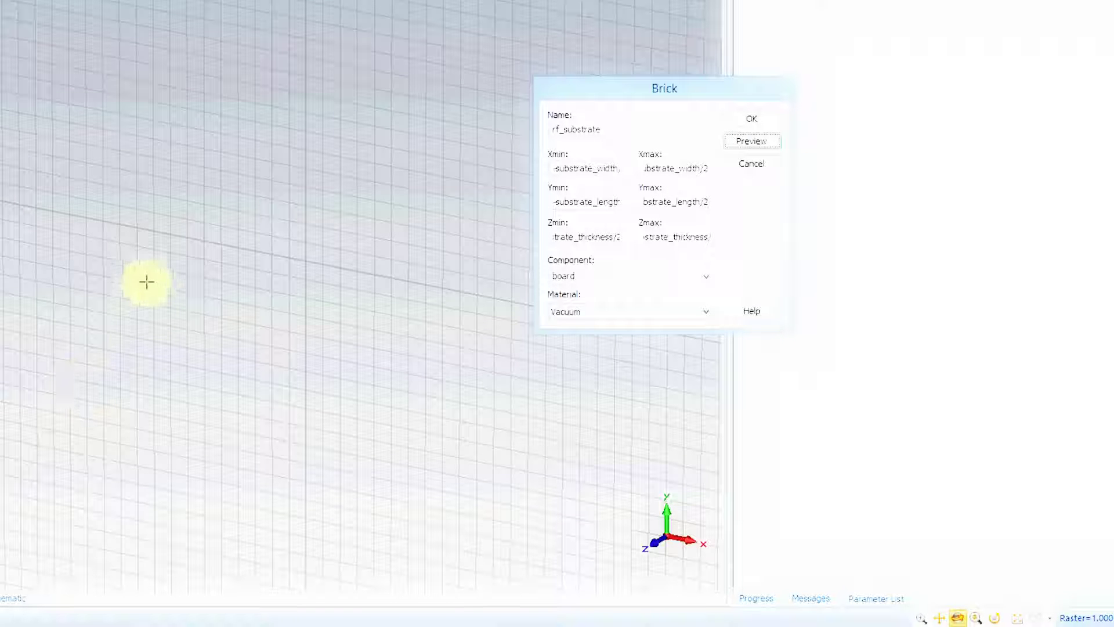
click(158, 261)
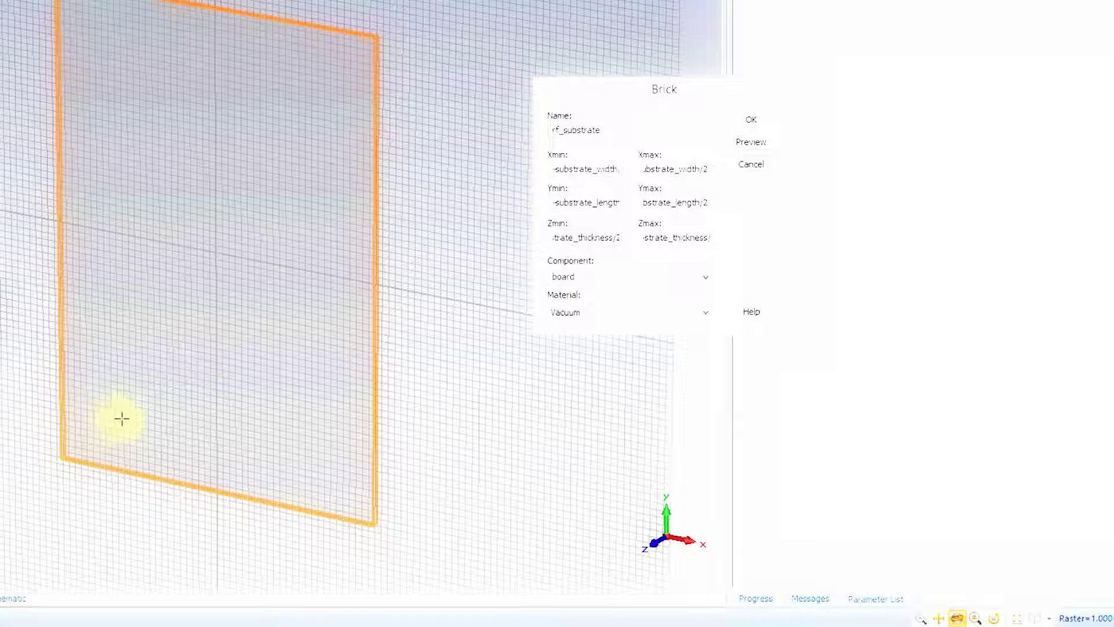
middle_drag(161, 377, 195, 384)
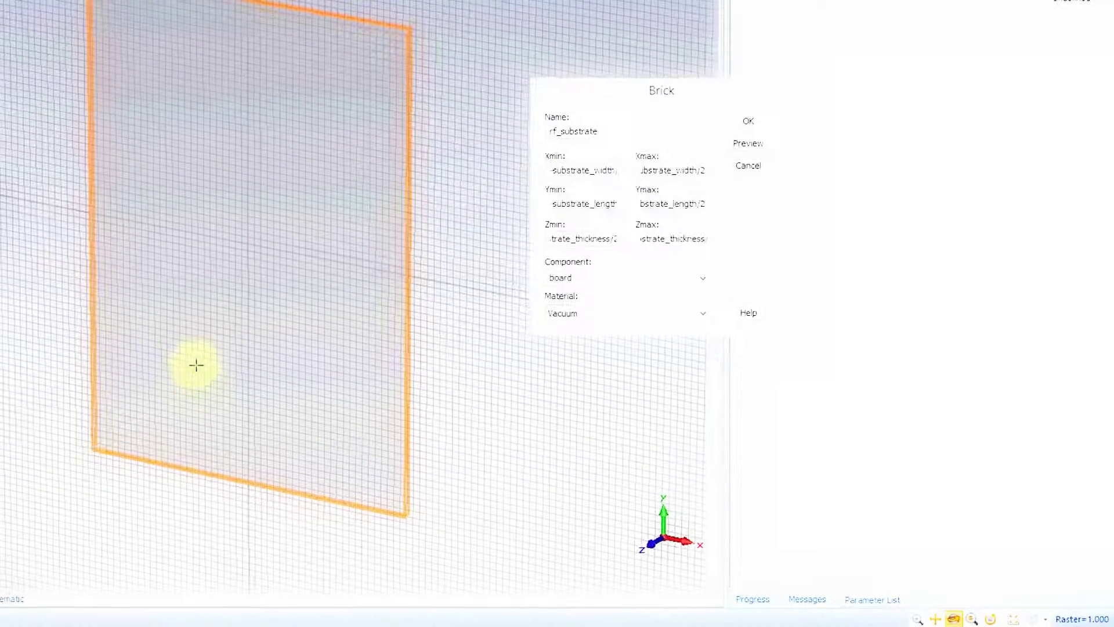
drag(194, 366, 300, 336)
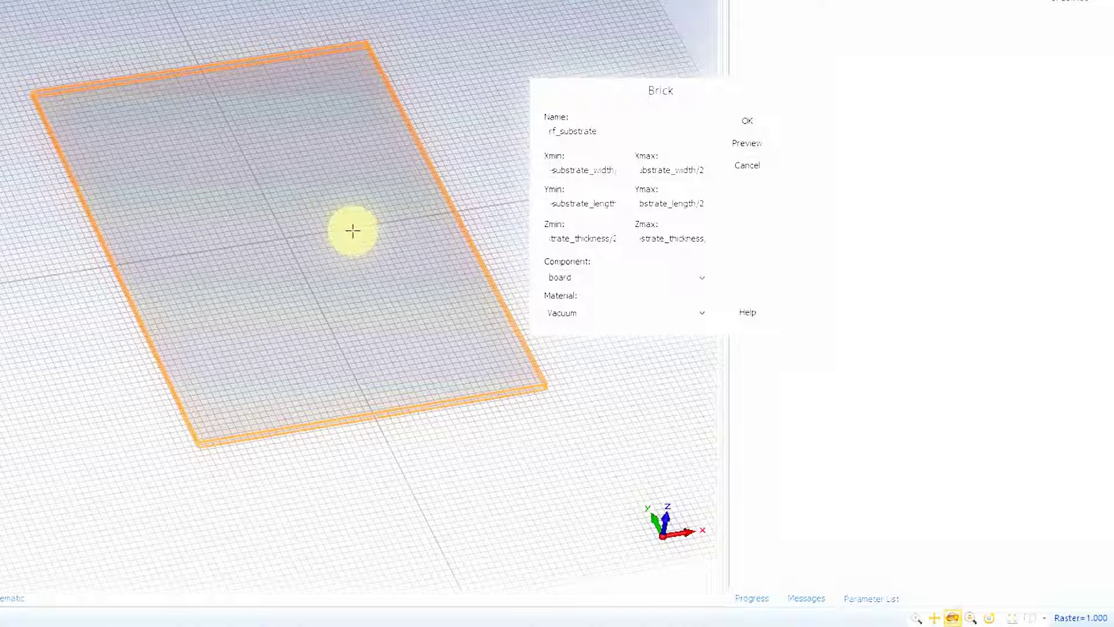
- Open the material library for the brick's material and select Rogers RT6002 (lossy)
click(567, 318)
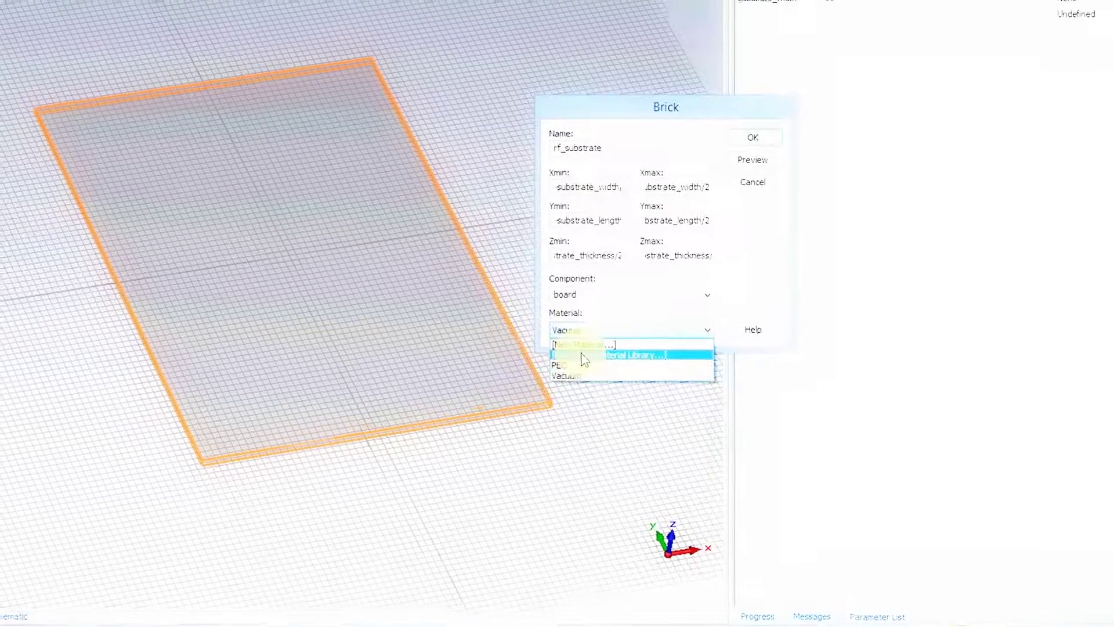
click(583, 355)
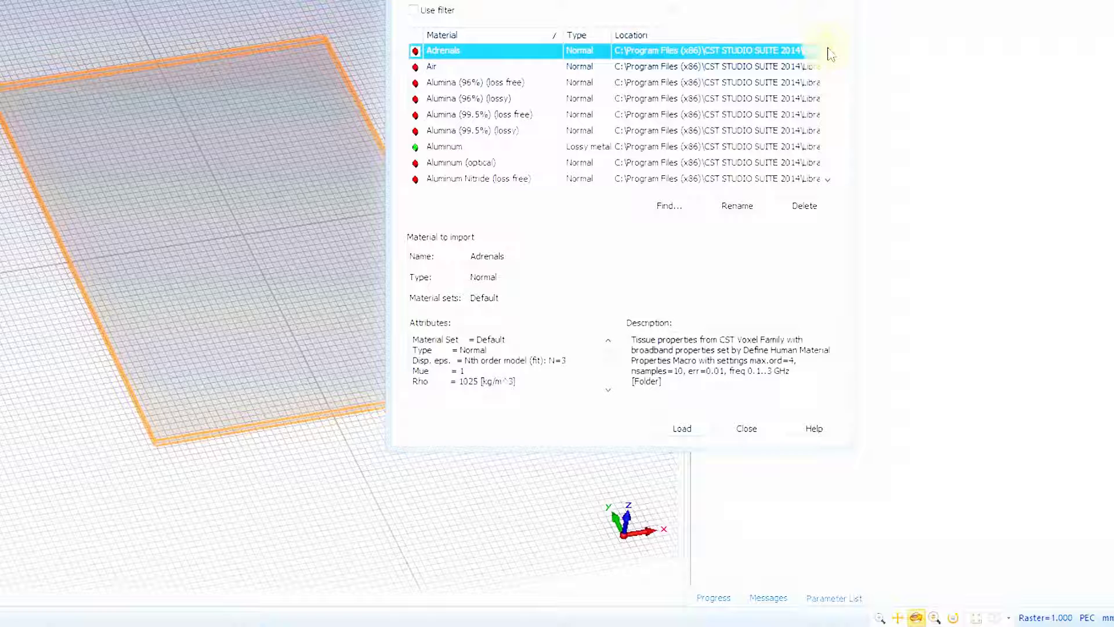
drag(832, 54, 830, 97)
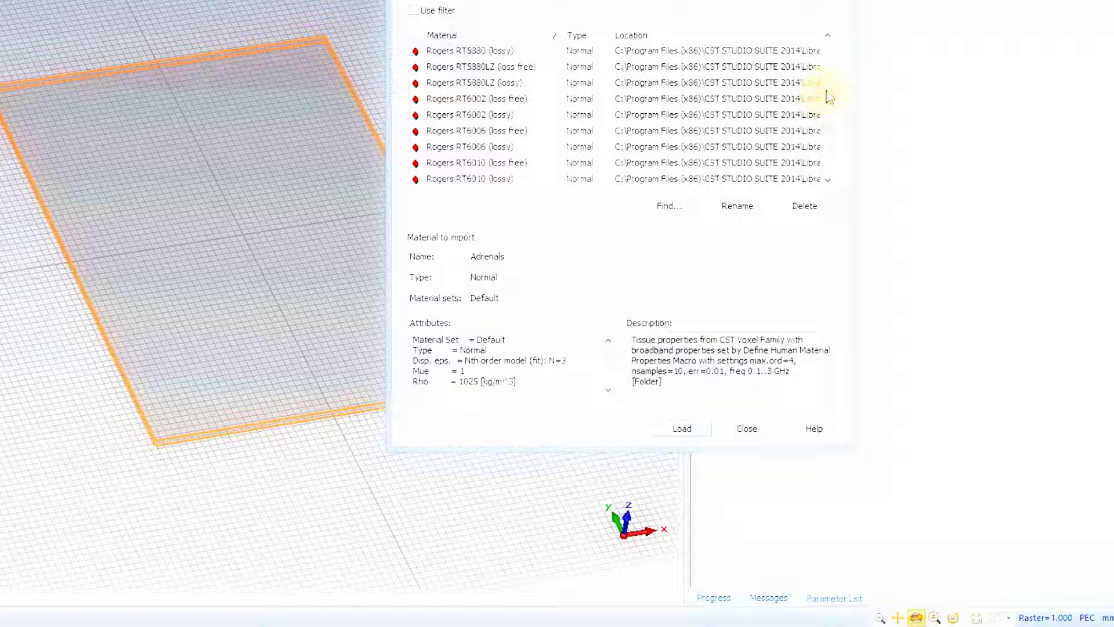
click(482, 116)
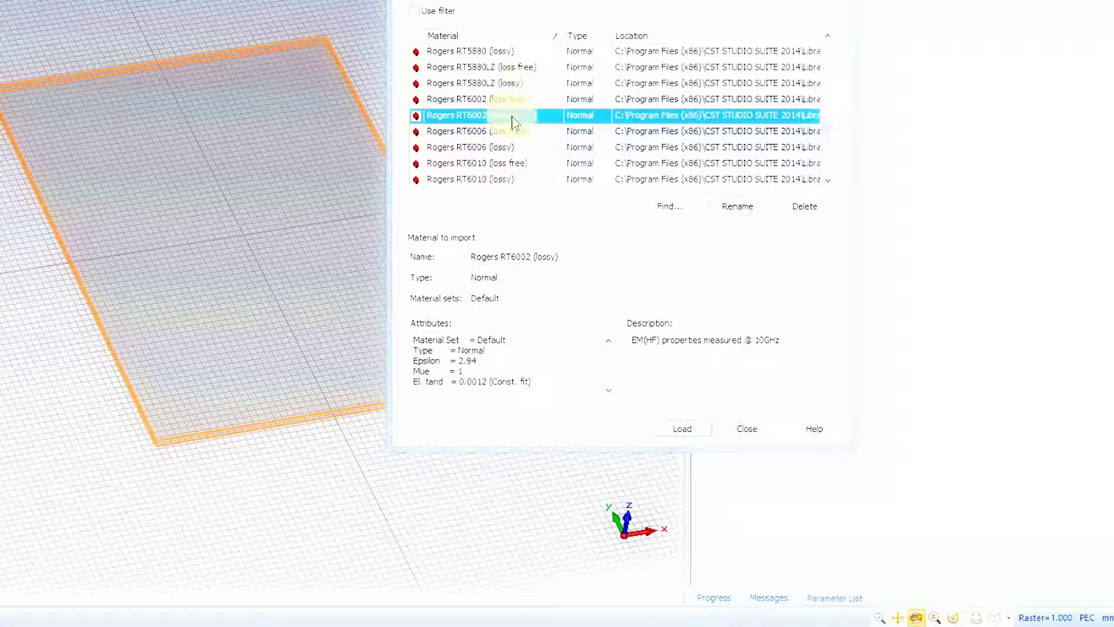
- Compare the design notes in the text editor with the attributes of Rogers RT6002 (lossy)
key(alt+Tab)
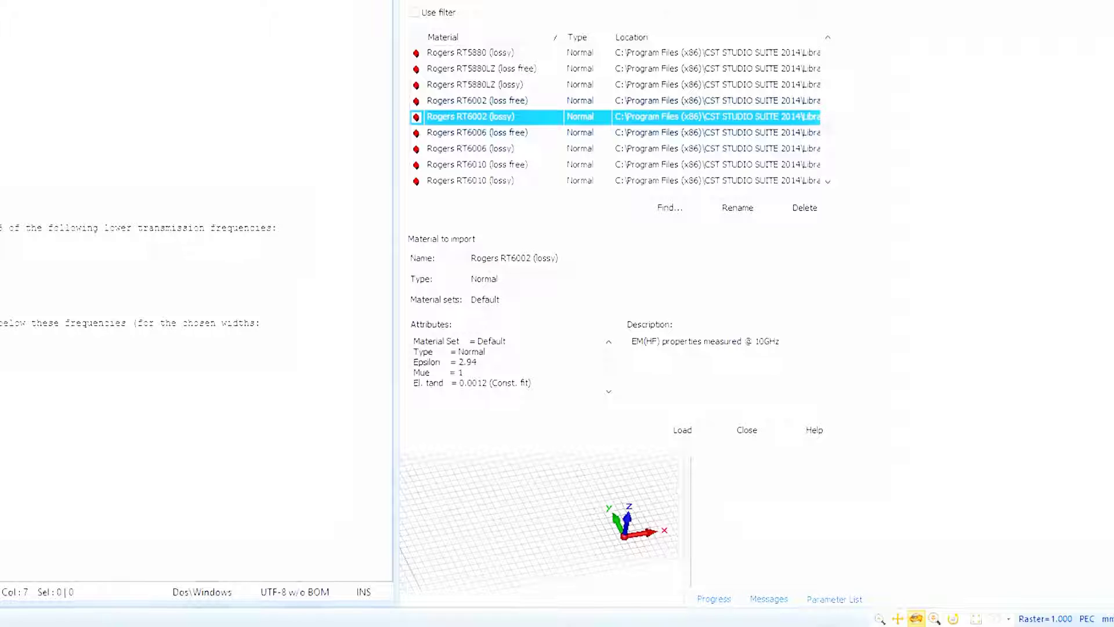
drag(0, 275, 4, 276)
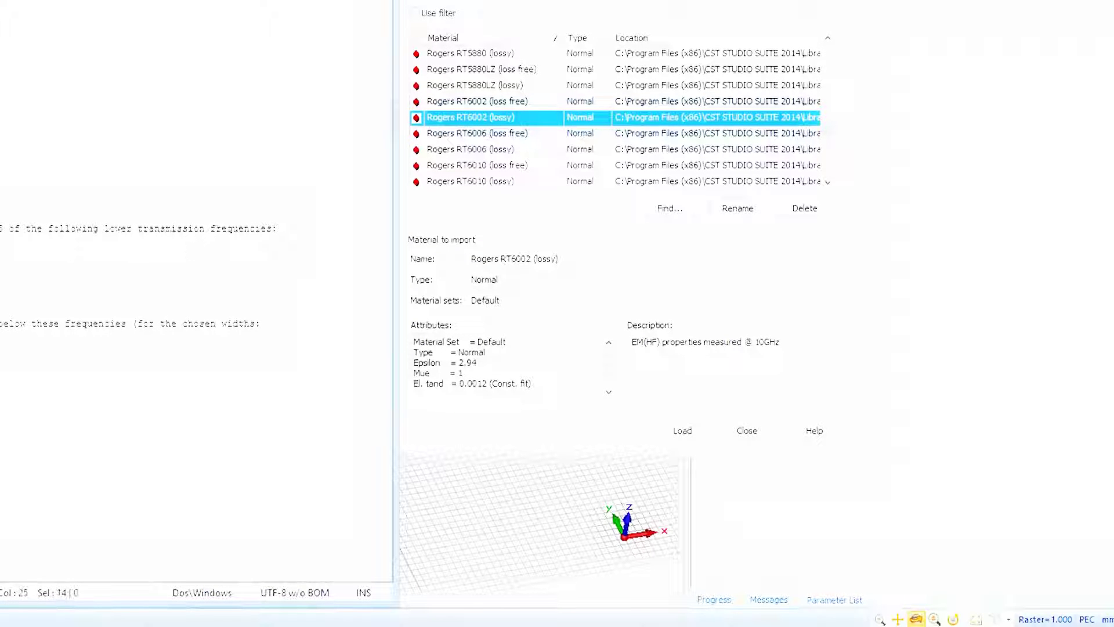
click(484, 118)
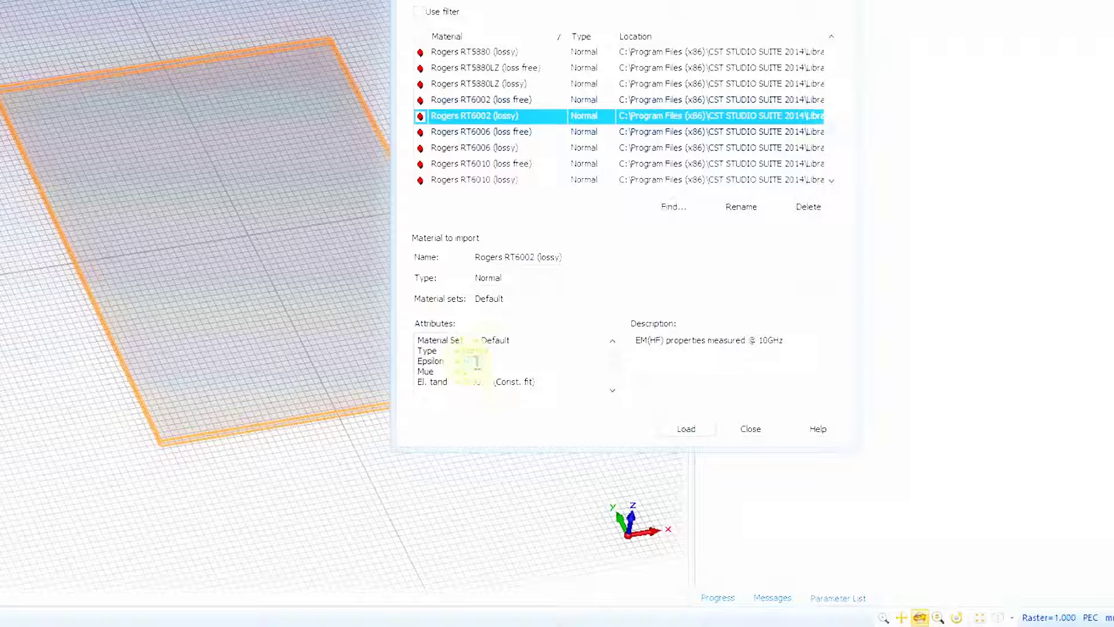
- Check the permittivity and loss tangent of Rogers RT6002 (lossy), load it as the material and create the rf_substrate brick
double_click(472, 361)
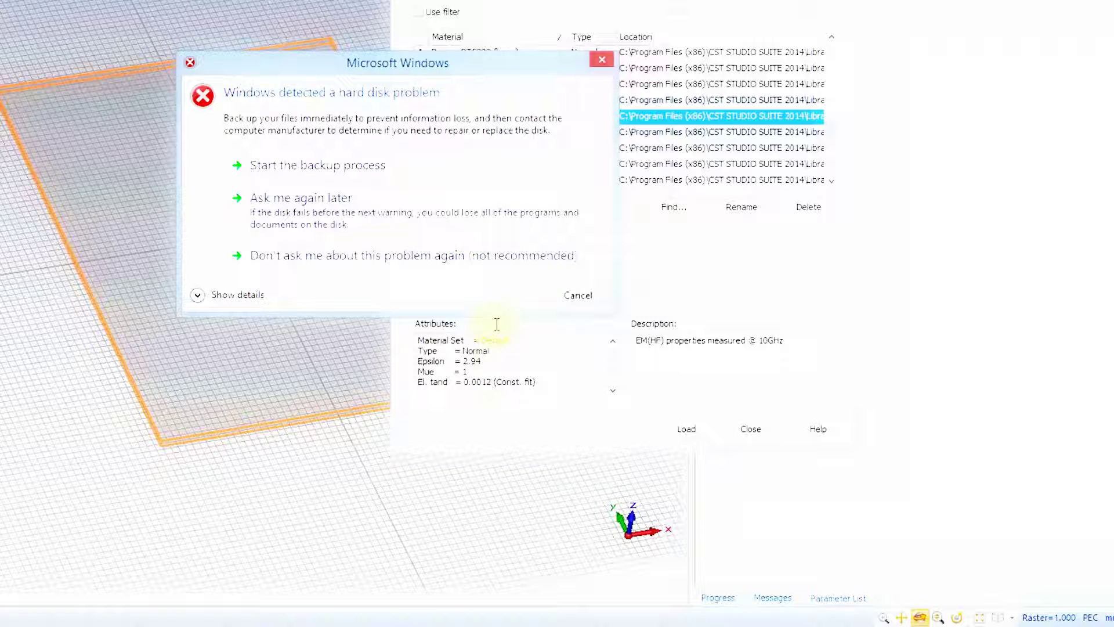
click(576, 295)
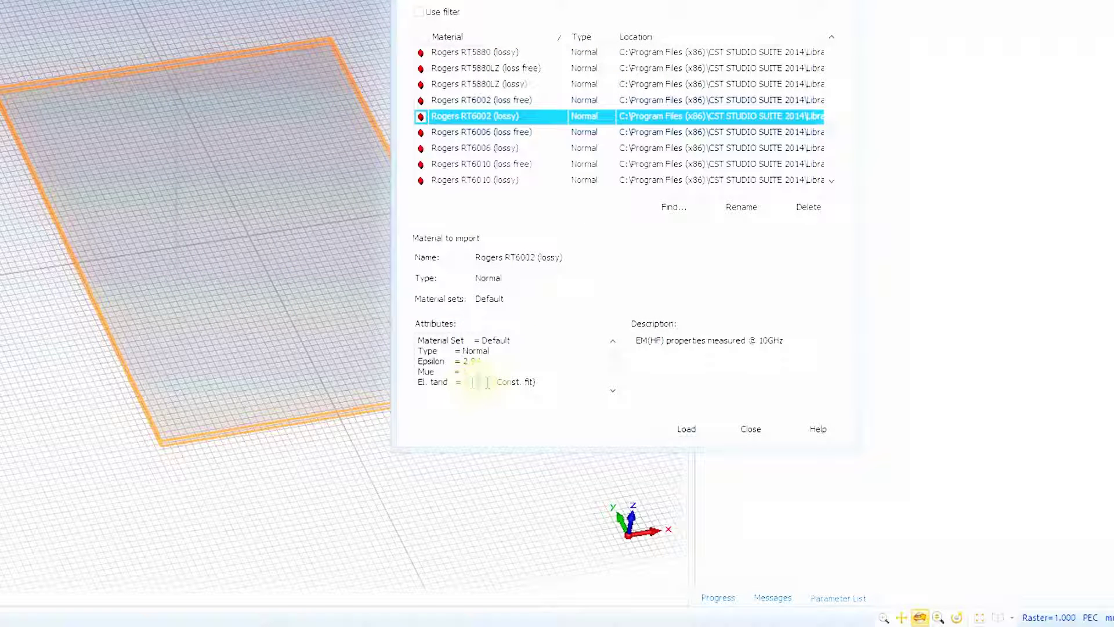
drag(469, 383, 492, 383)
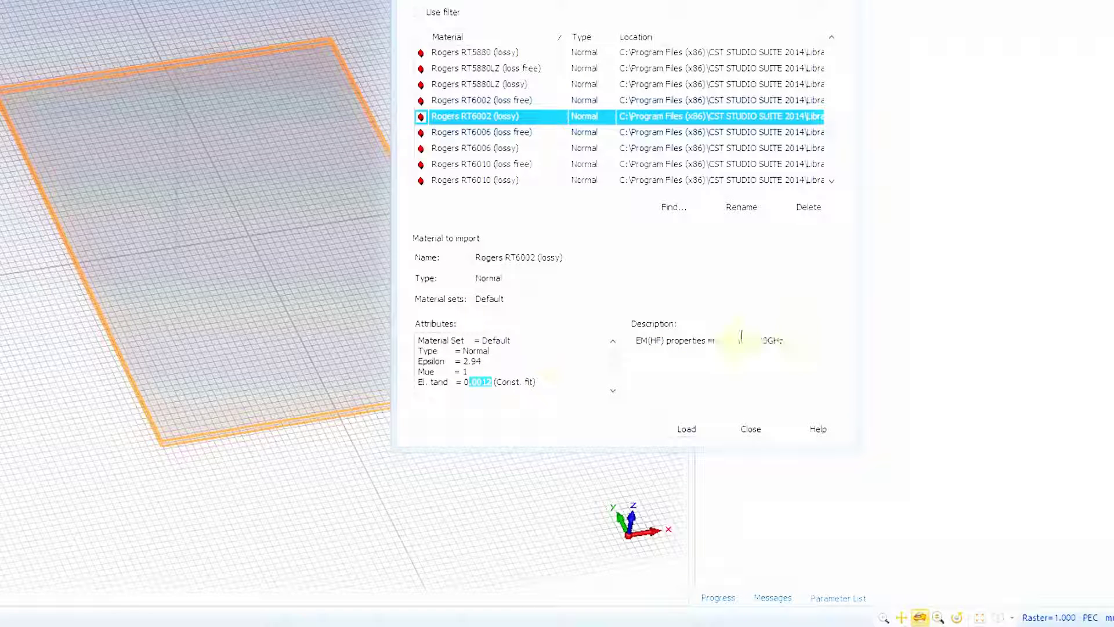
drag(786, 341, 637, 327)
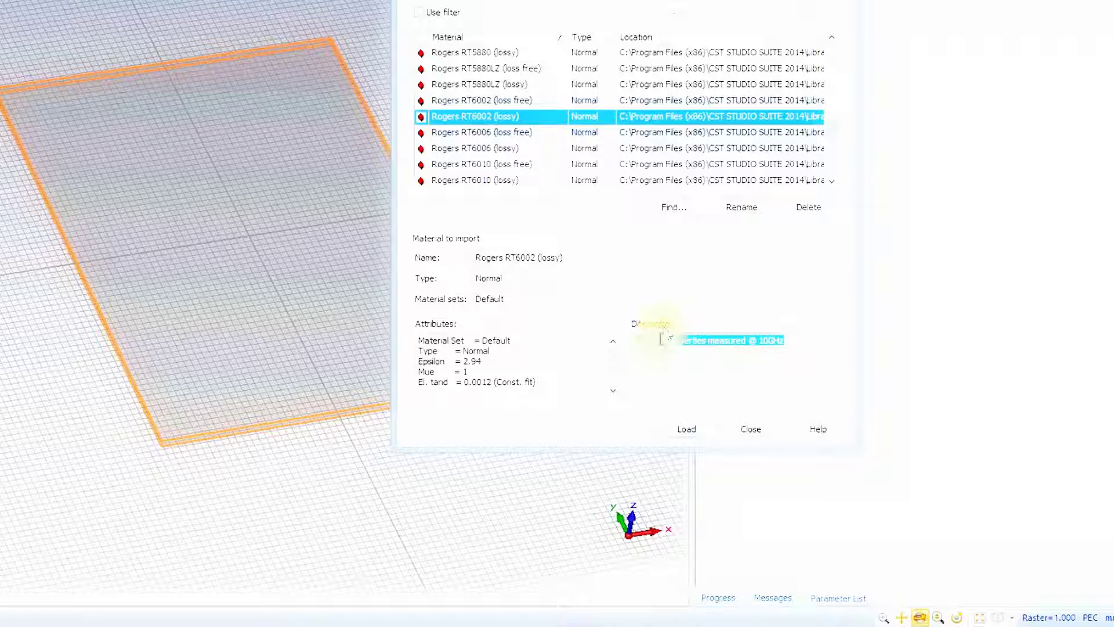
click(684, 431)
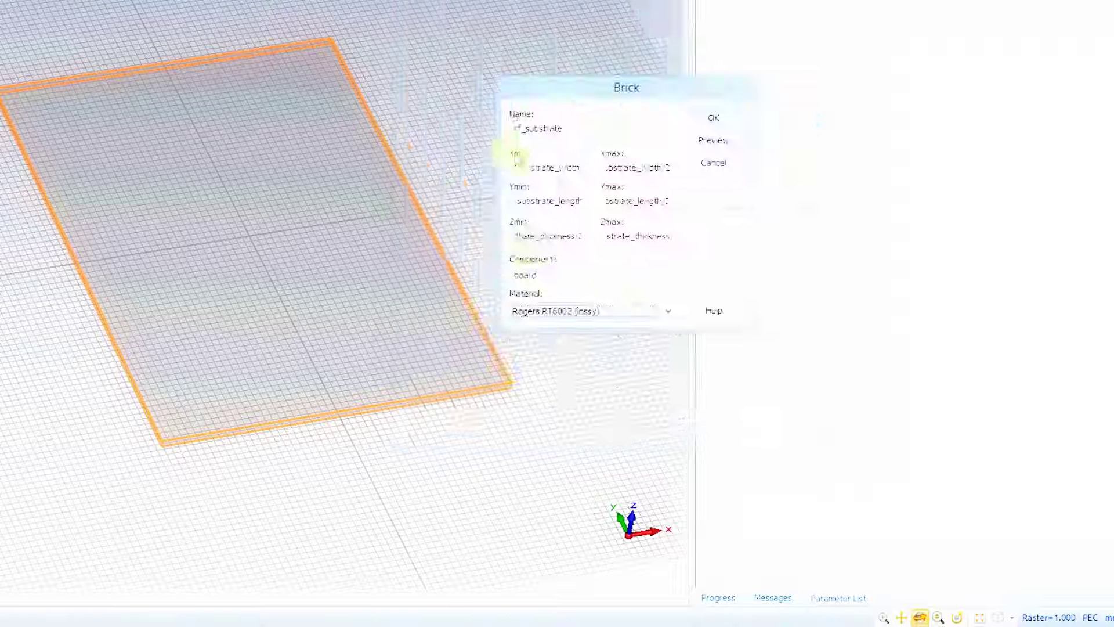
click(717, 117)
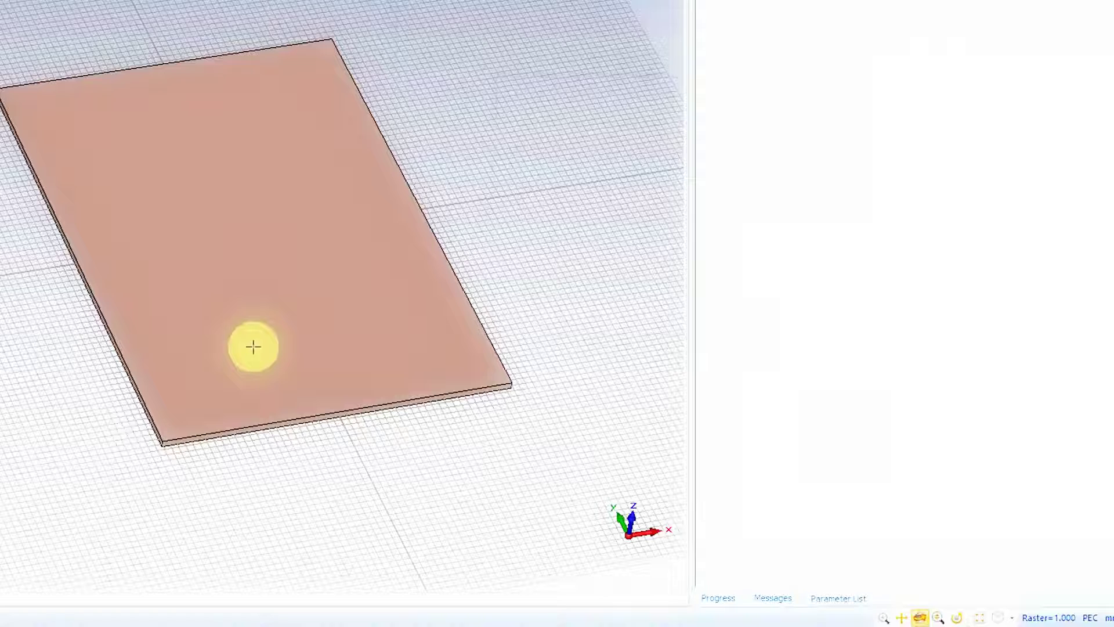
- Inspect the finished substrate and start a new brick named top_metal with its dimensions entered numerically
mouse_move(256, 347)
mouse_down()
mouse_move(257, 276)
mouse_move(242, 289)
mouse_up()
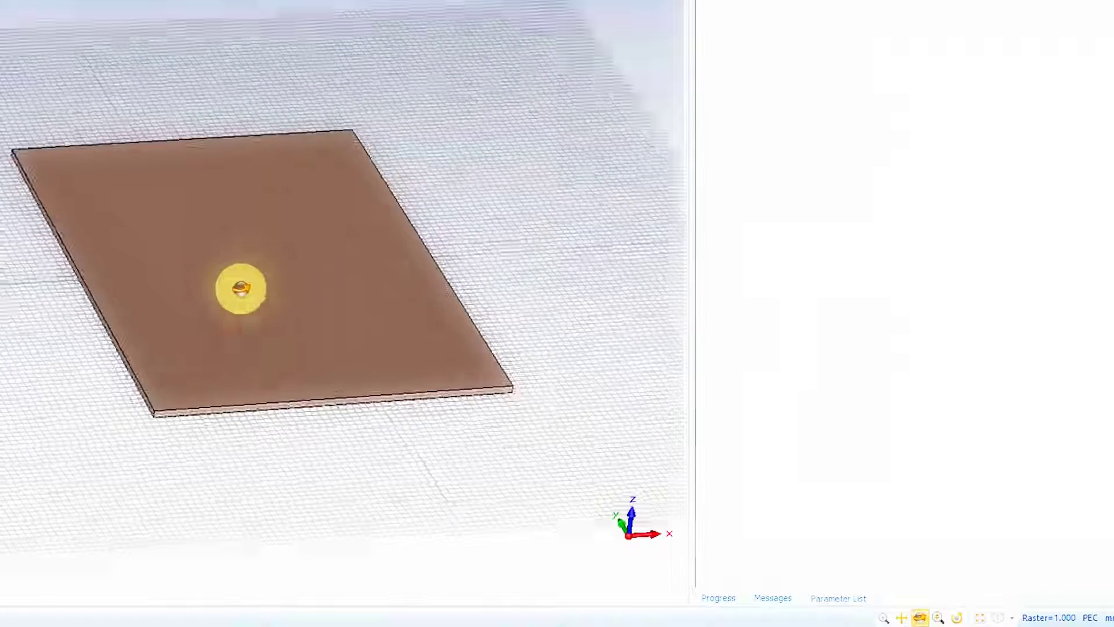
scroll(303, 351, down, 2)
scroll(302, 351, up, 5)
scroll(302, 352, down, 1)
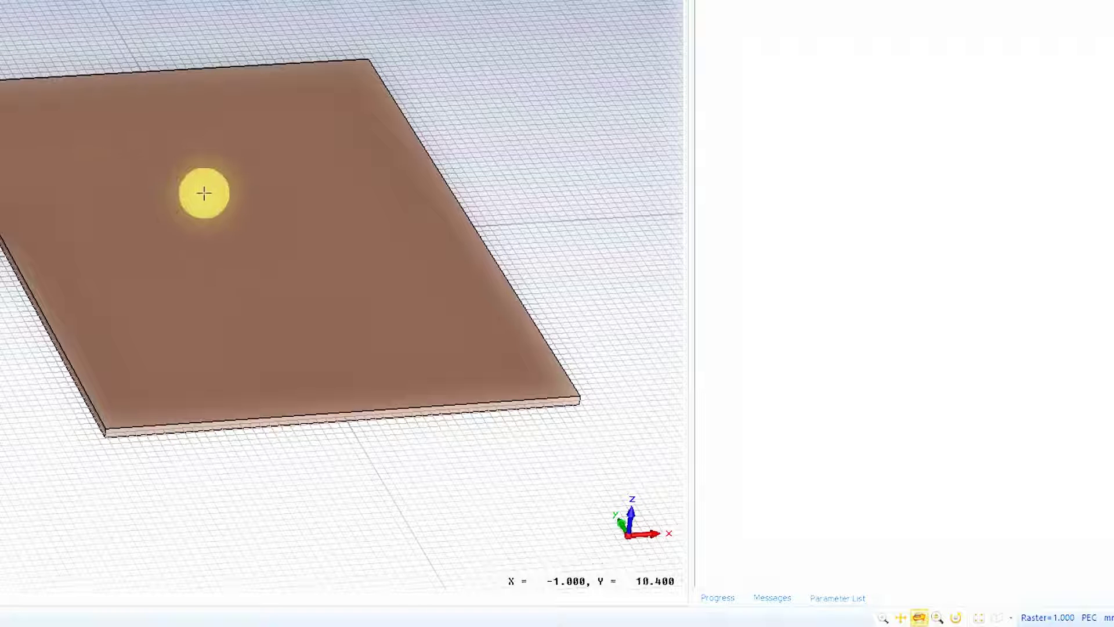
key(Escape)
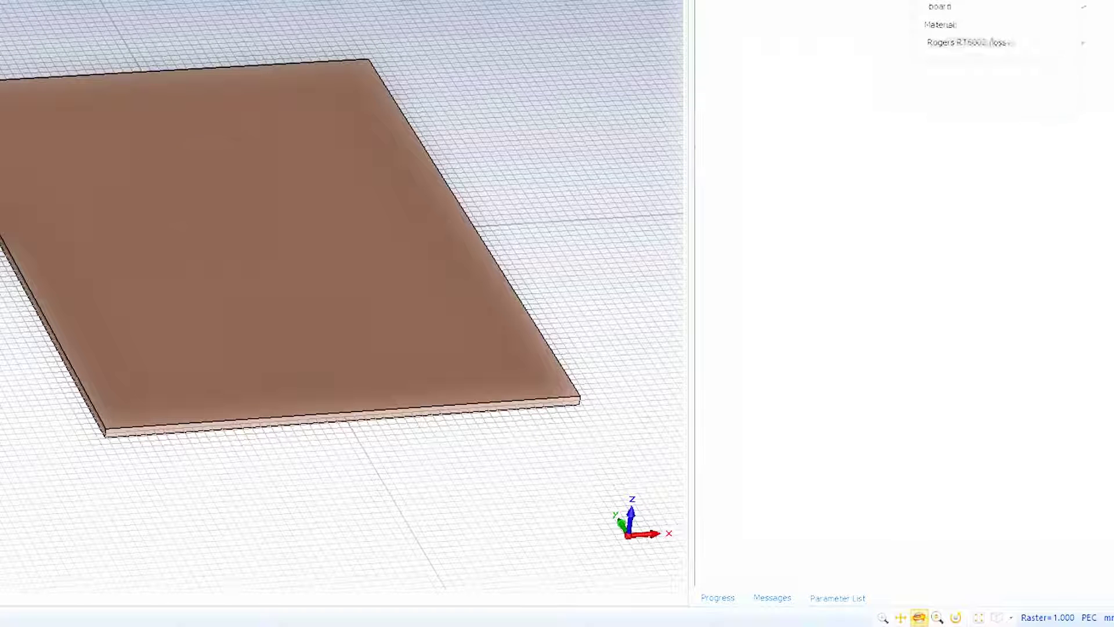
drag(562, 101, 525, 120)
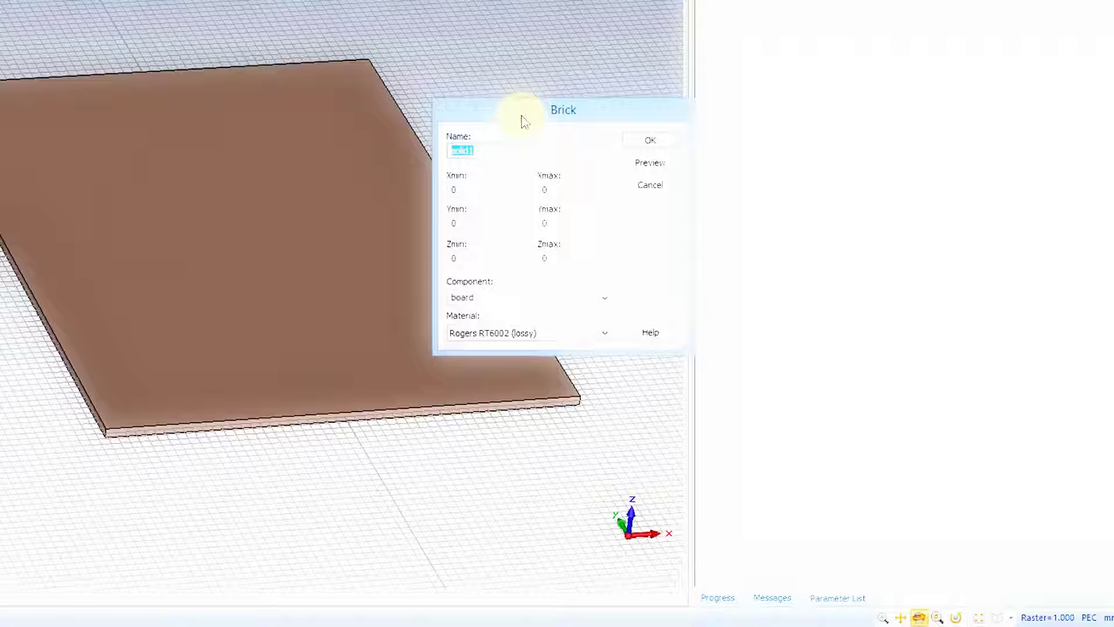
text(top_metal)
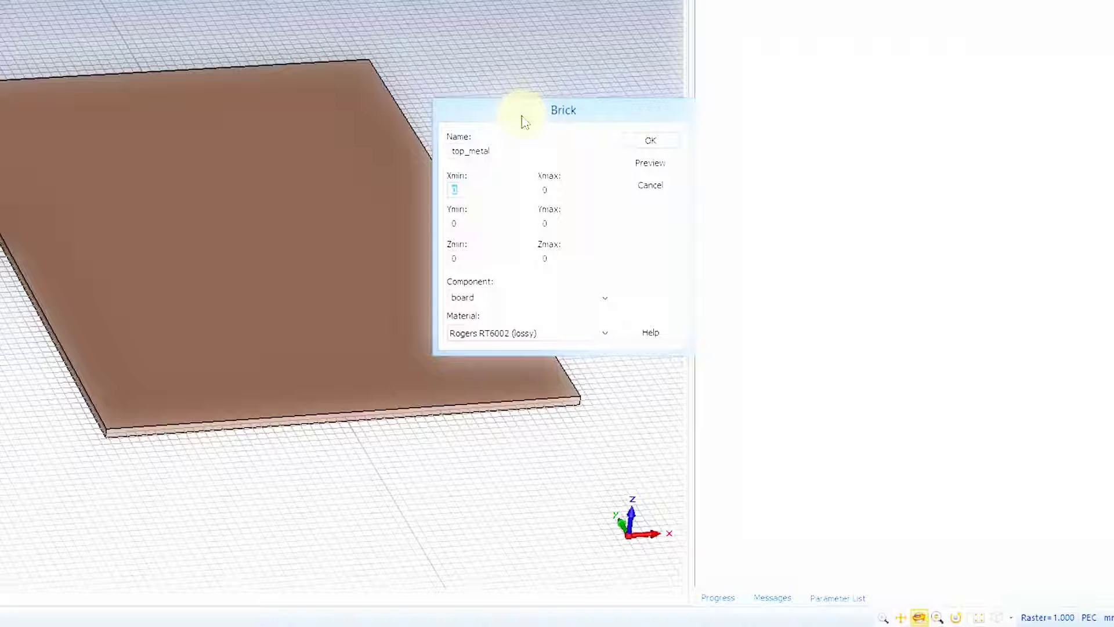
- Set the brick's X range from -substrate_width/2 to substrate_width/2 and its Y range from -substrate_length/2 to substrate_length/2
text(-substrate_w)
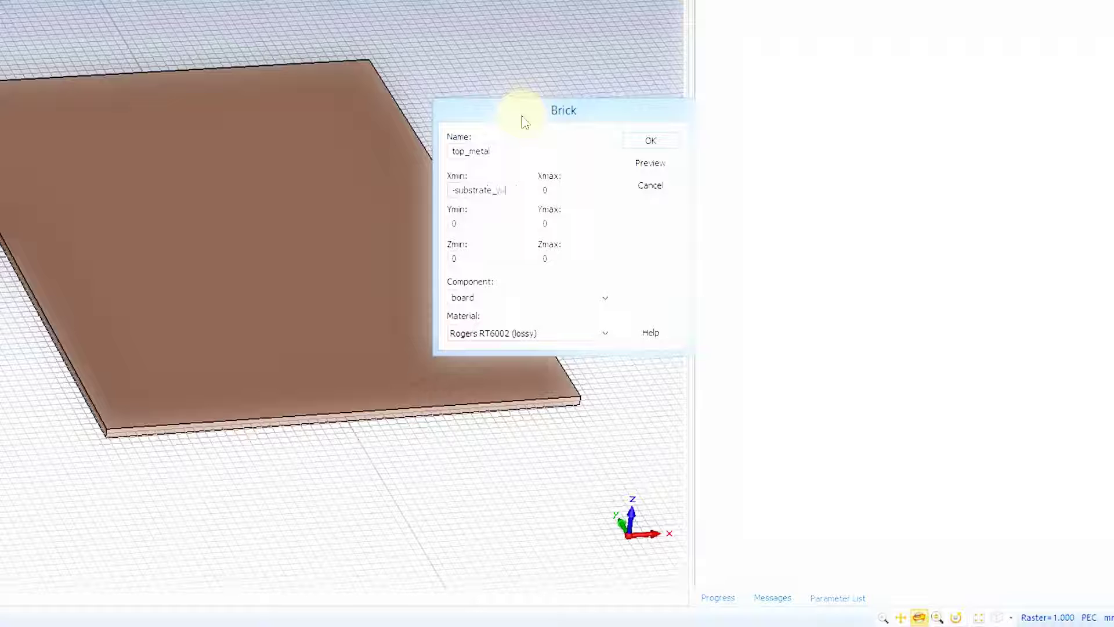
text(idth/2)
text(substrate_w)
text(idth/2)
key(Tab)
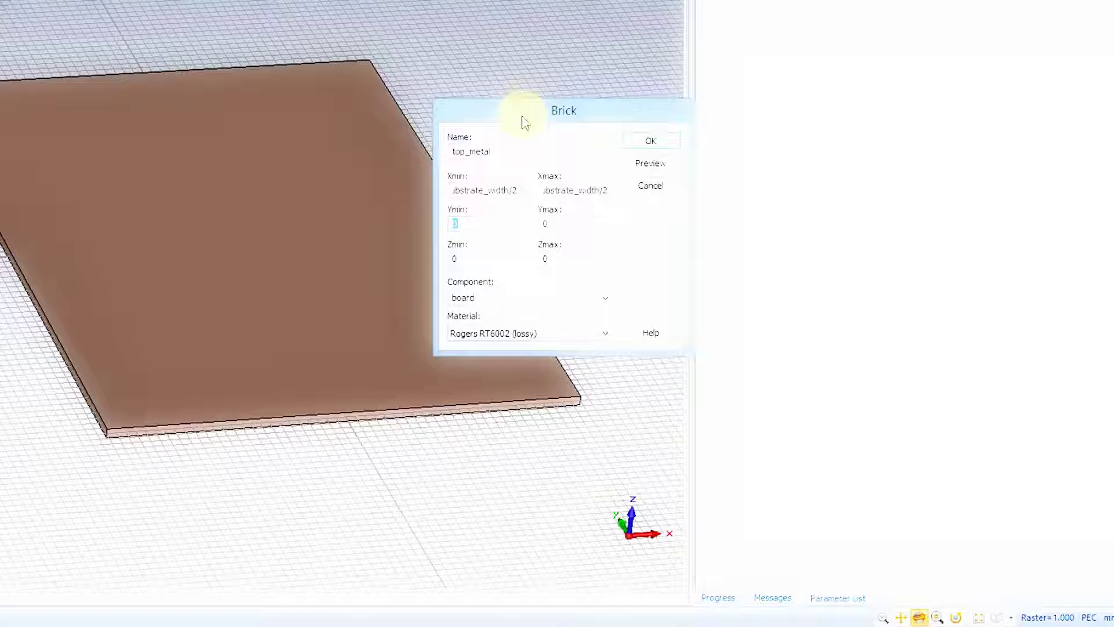
text(-substrate_length/2)
key(Tab)
text(subs)
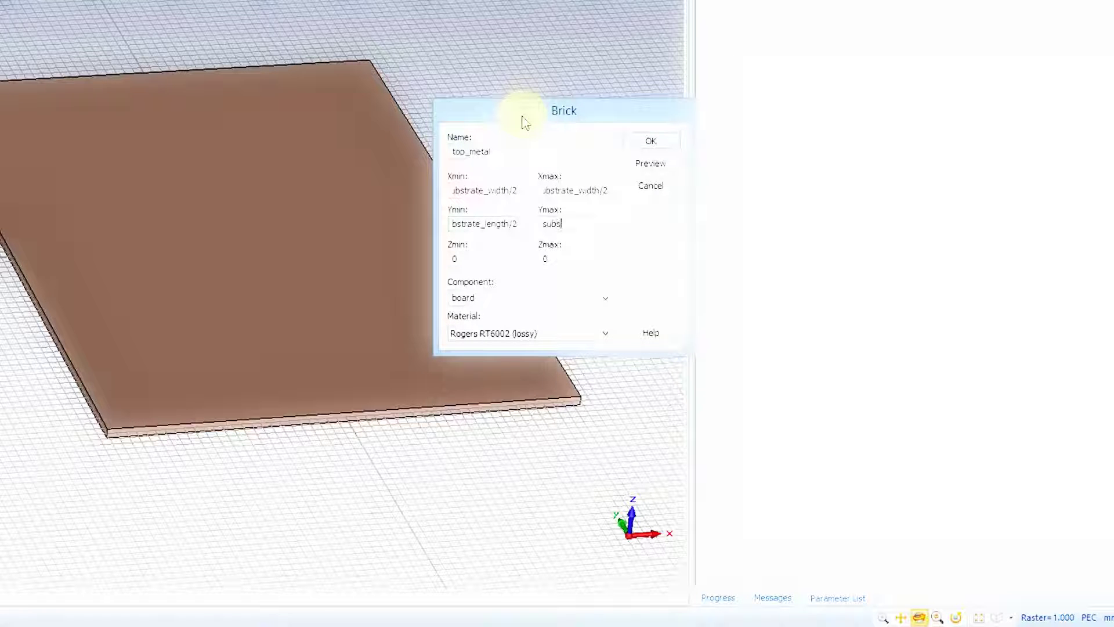
text(trate_length/2)
key(Tab)
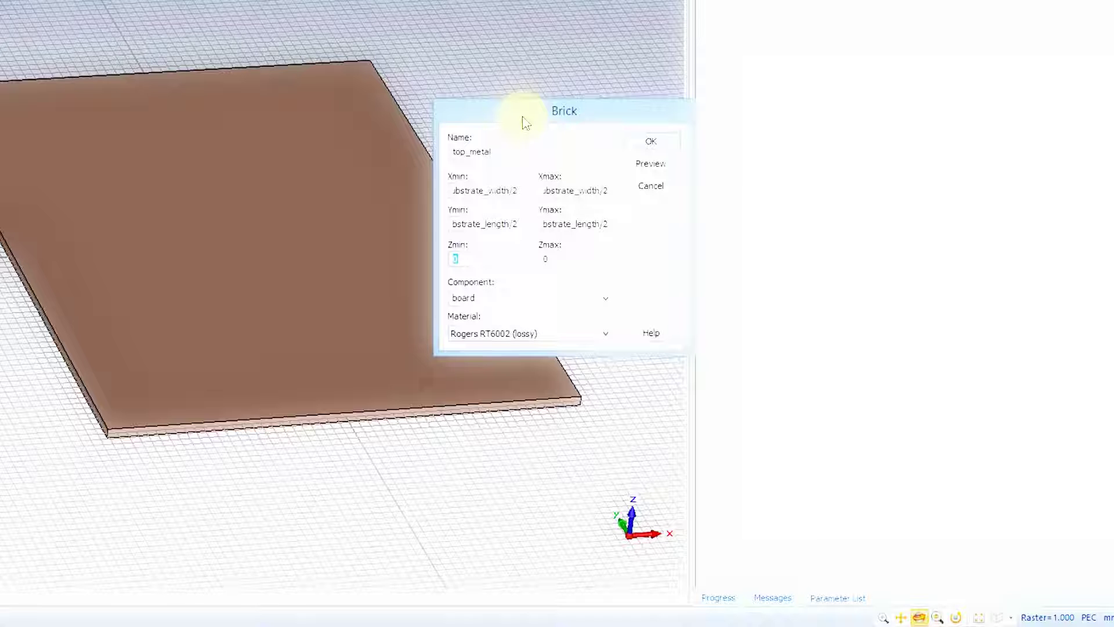
- Set the brick's Zmin to substrate_thickness/2 and its Zmax to substrate_thickness/2 + metal_thickness
text(substrate_thi)
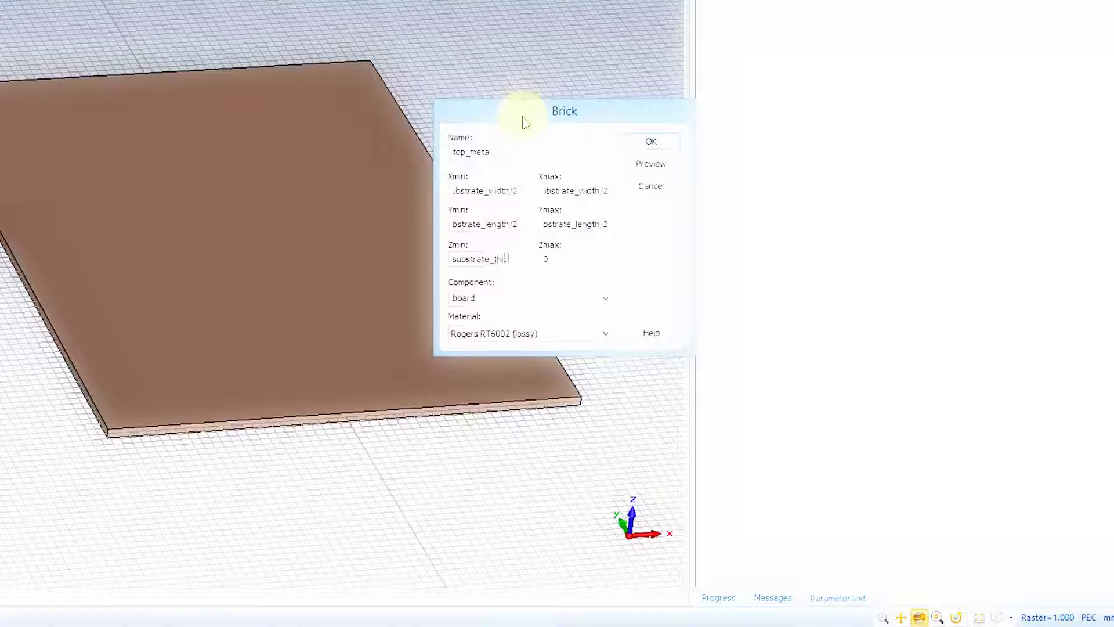
text(ckness/2)
key(Tab)
text(substrate_thickness/2)
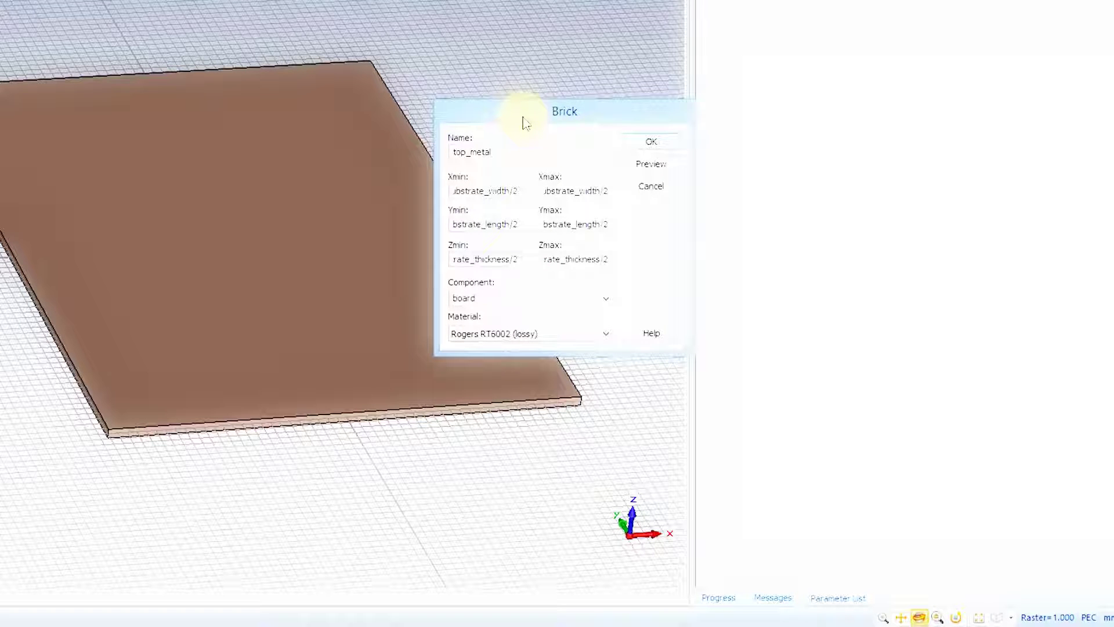
text(+ metal_thickness)
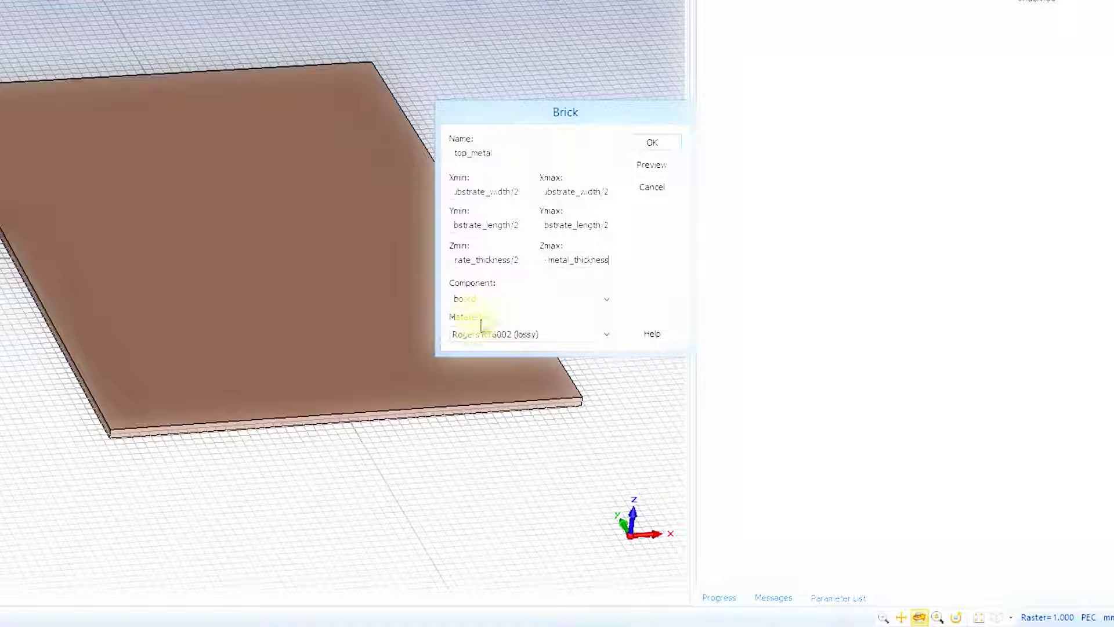
- Load Copper (pure) from the material library as the material of top_metal after checking its conductivity
click(509, 335)
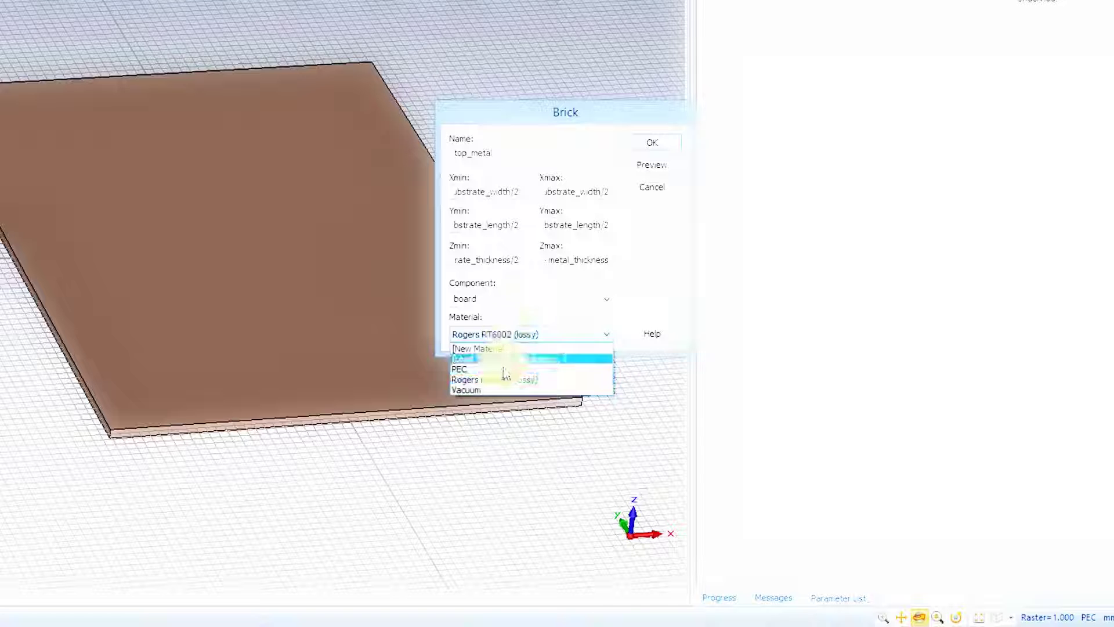
click(507, 360)
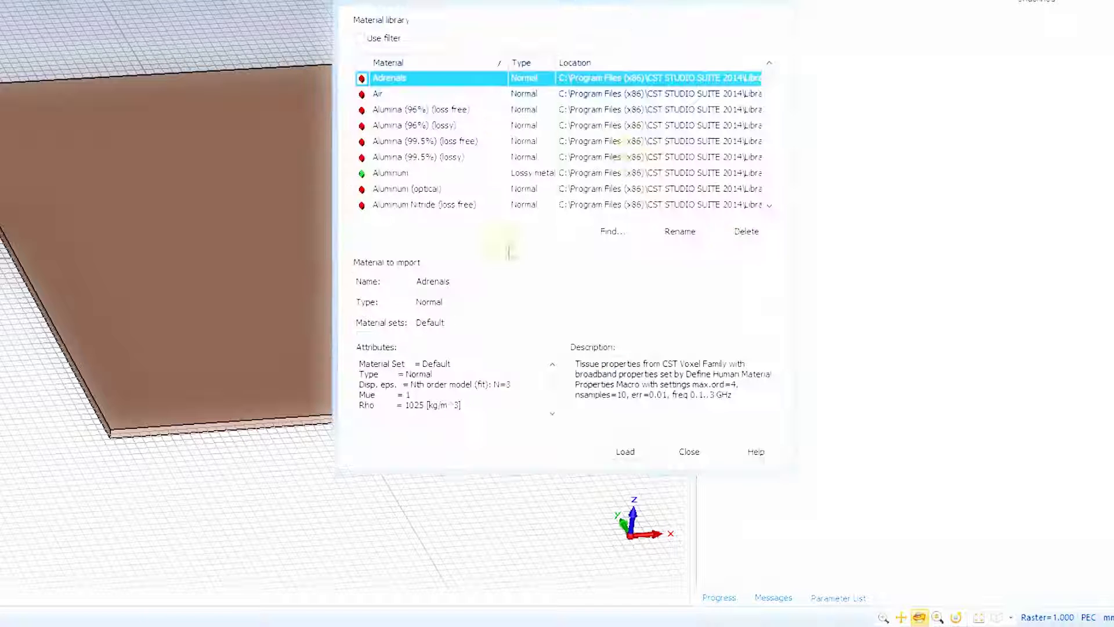
scroll(770, 139, down, 5)
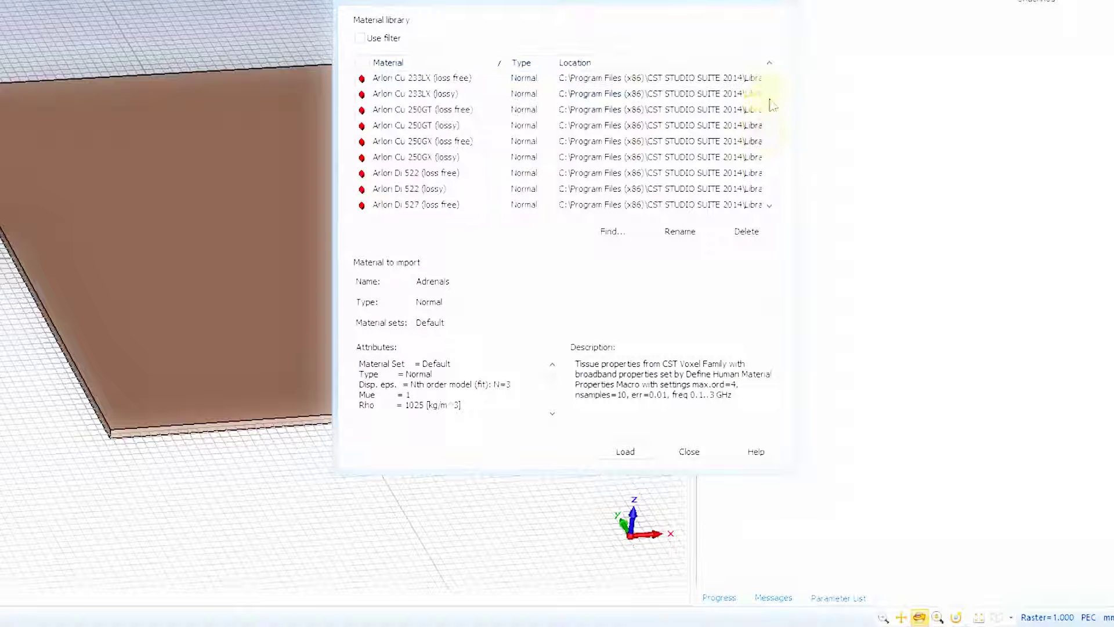
scroll(770, 122, down, 10)
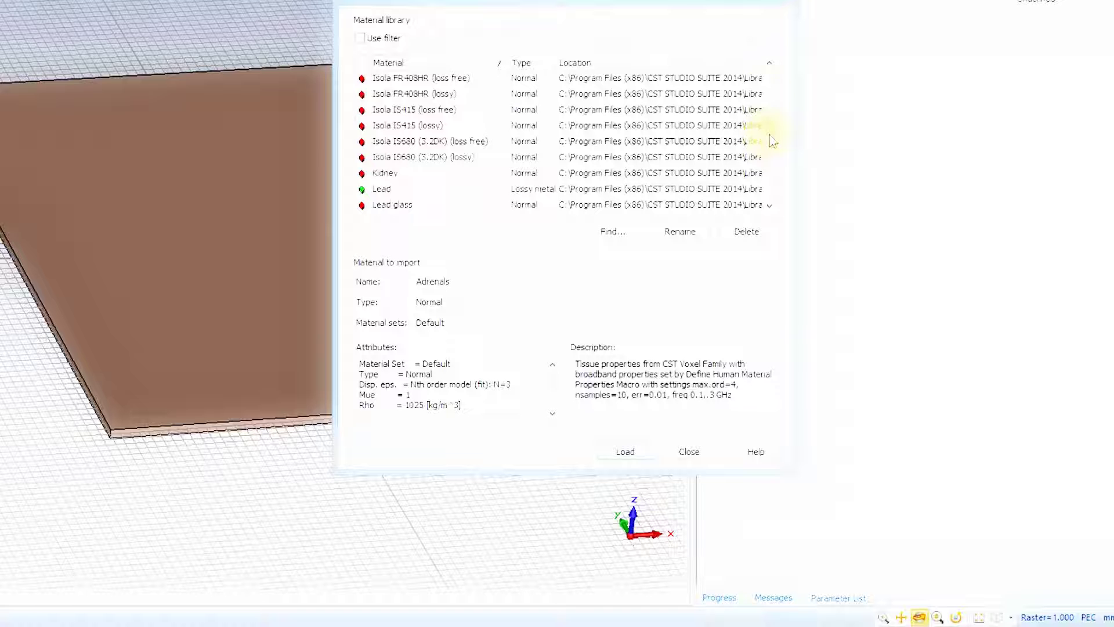
scroll(771, 95, up, 10)
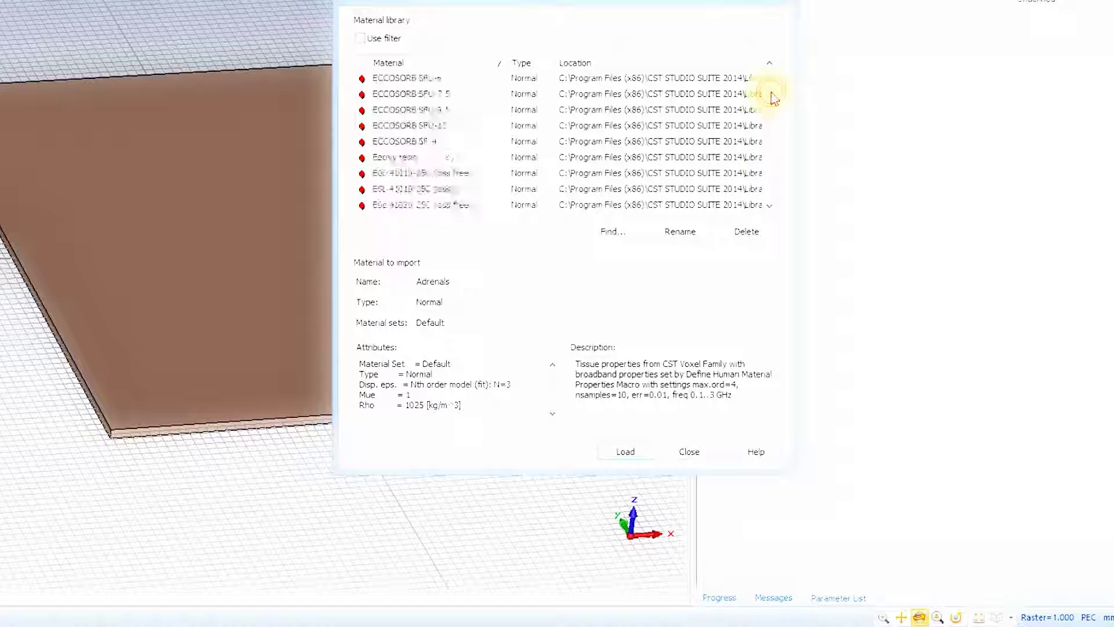
scroll(775, 95, up, 10)
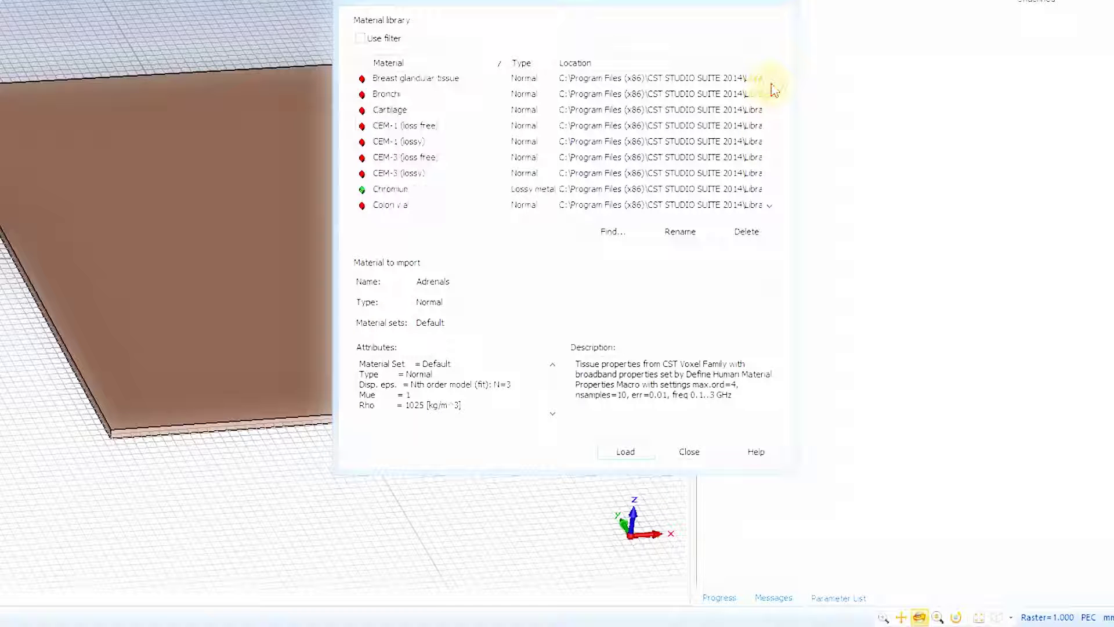
click(770, 124)
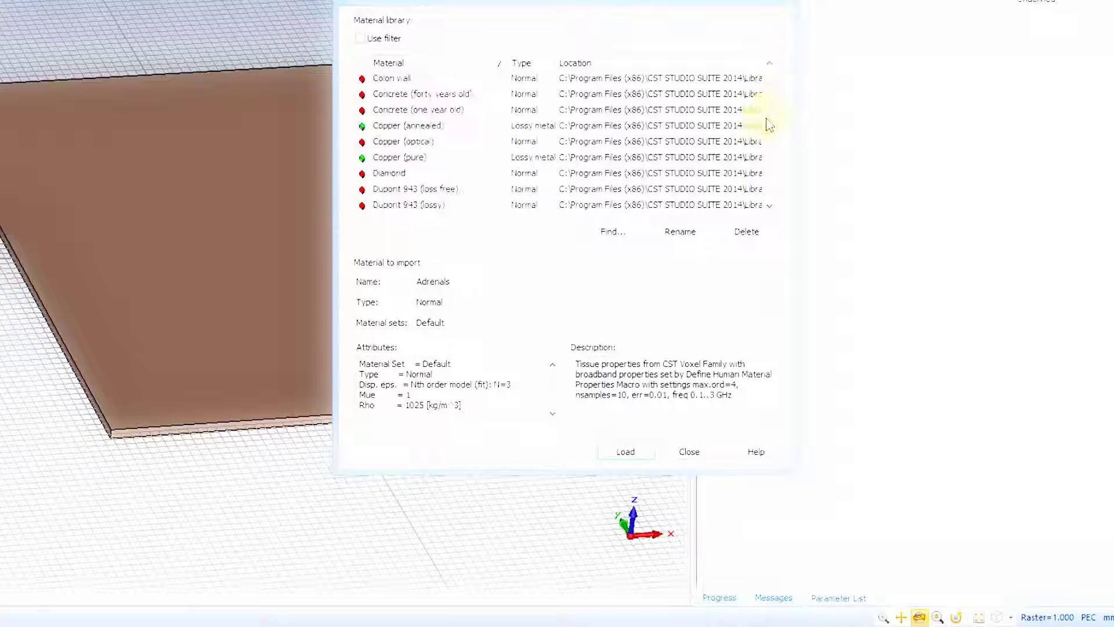
click(404, 158)
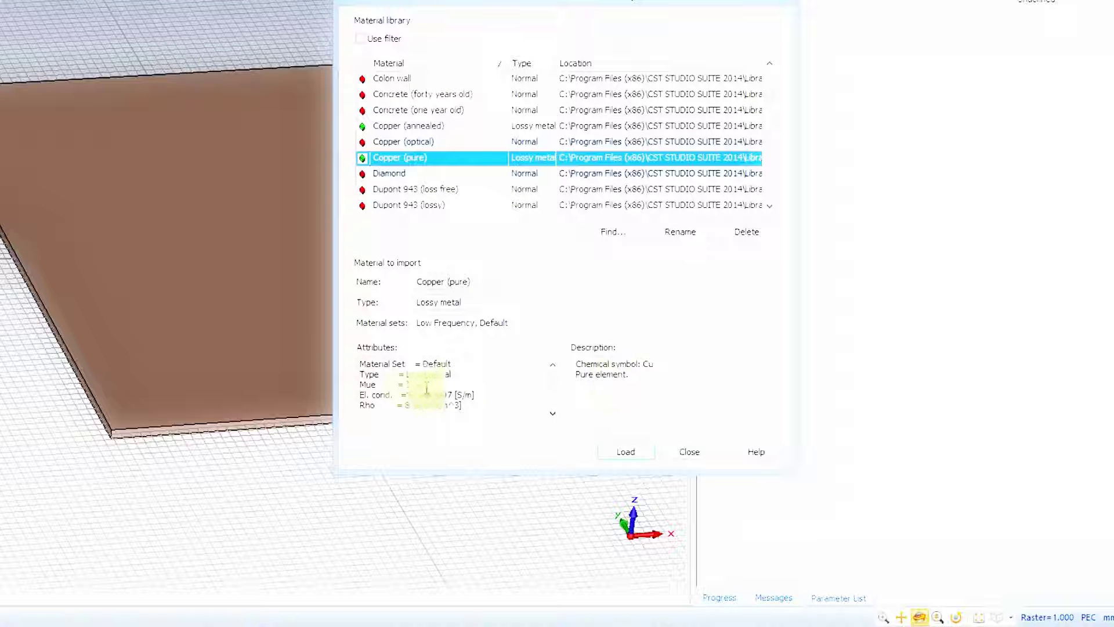
drag(409, 395, 475, 396)
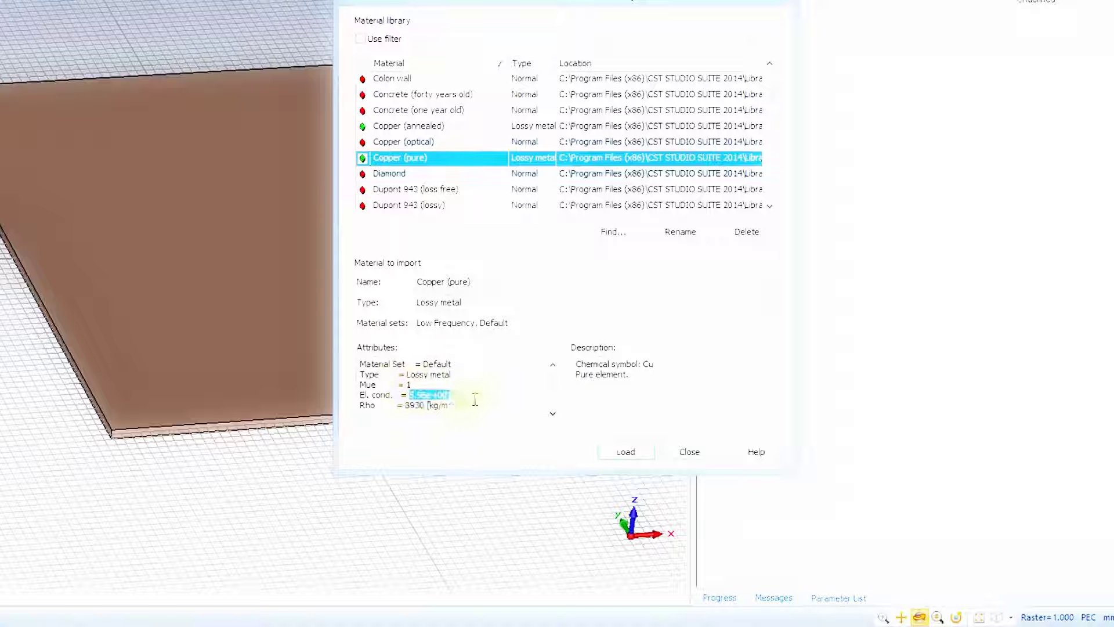
click(395, 400)
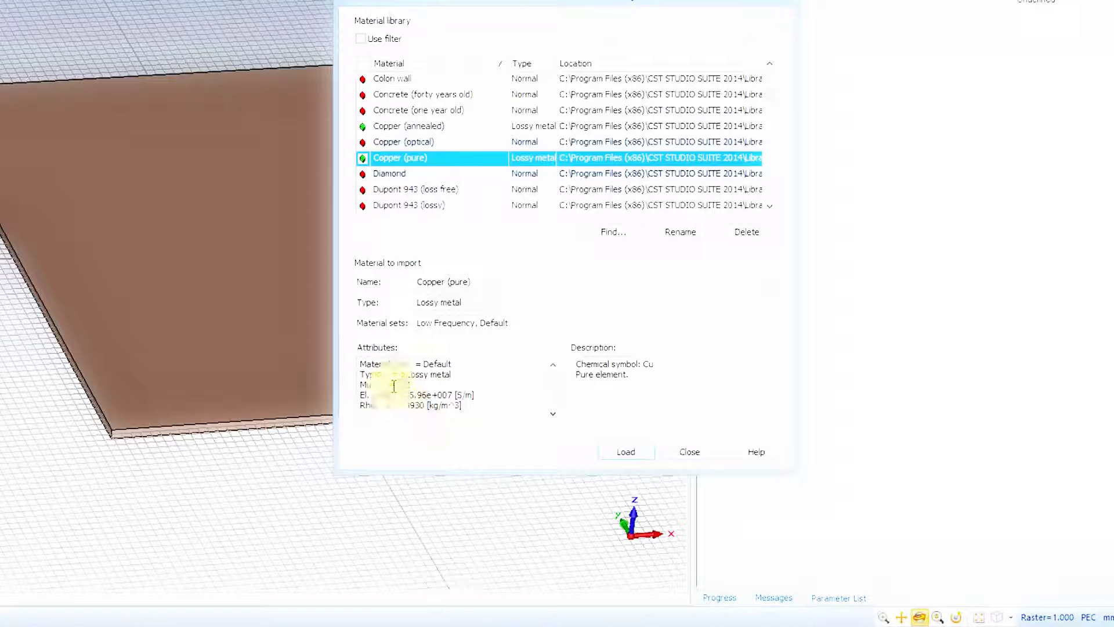
click(624, 454)
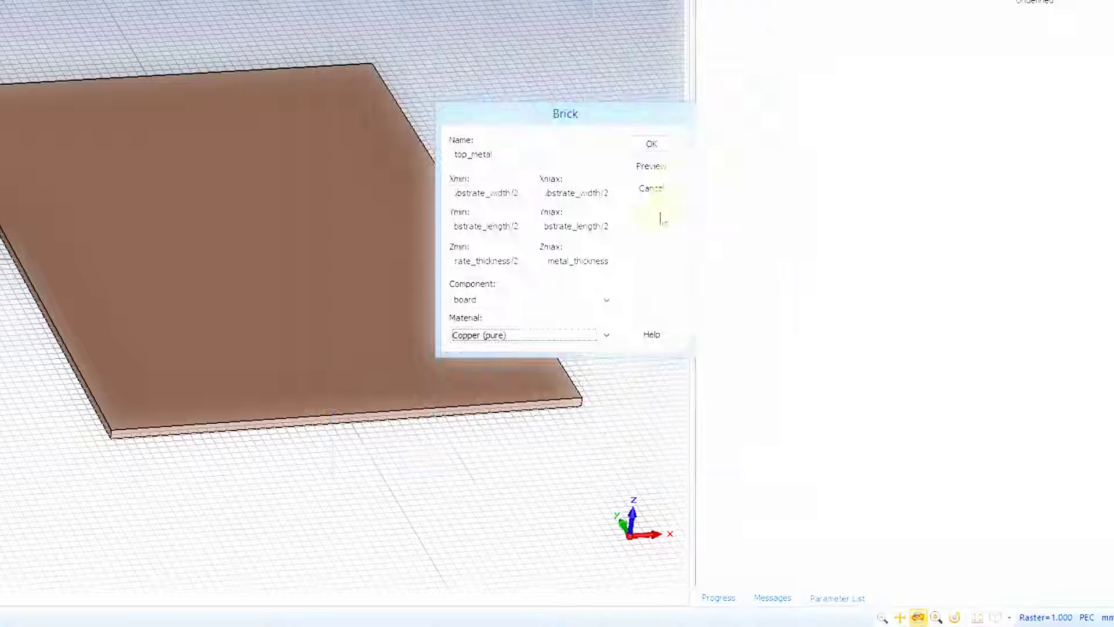
- Try to preview the top_metal brick without defining the requested parameter
click(663, 168)
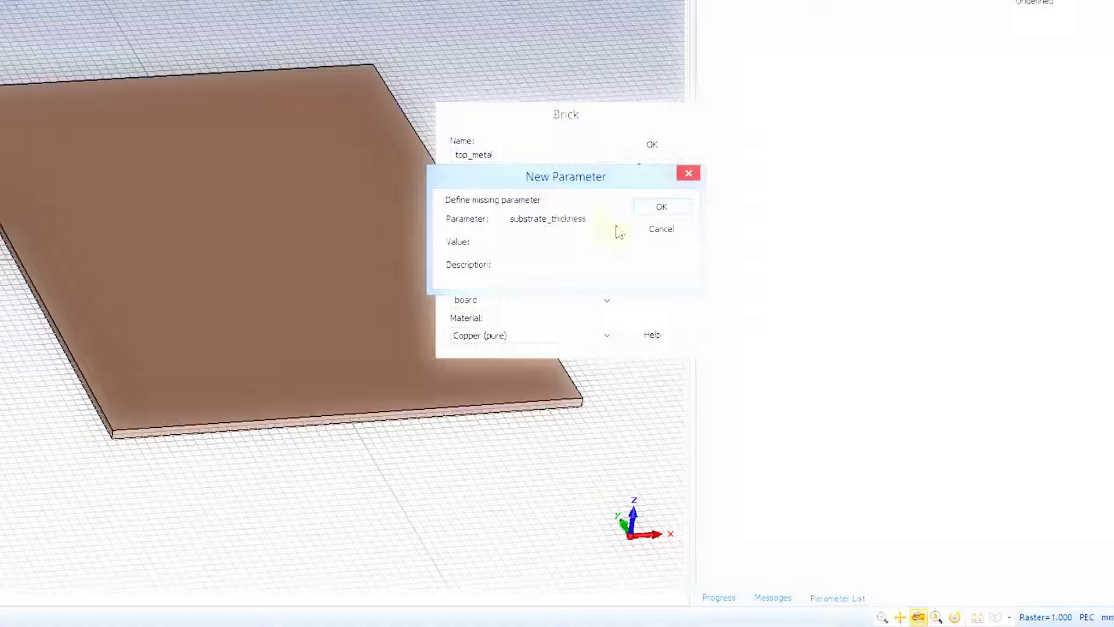
click(659, 229)
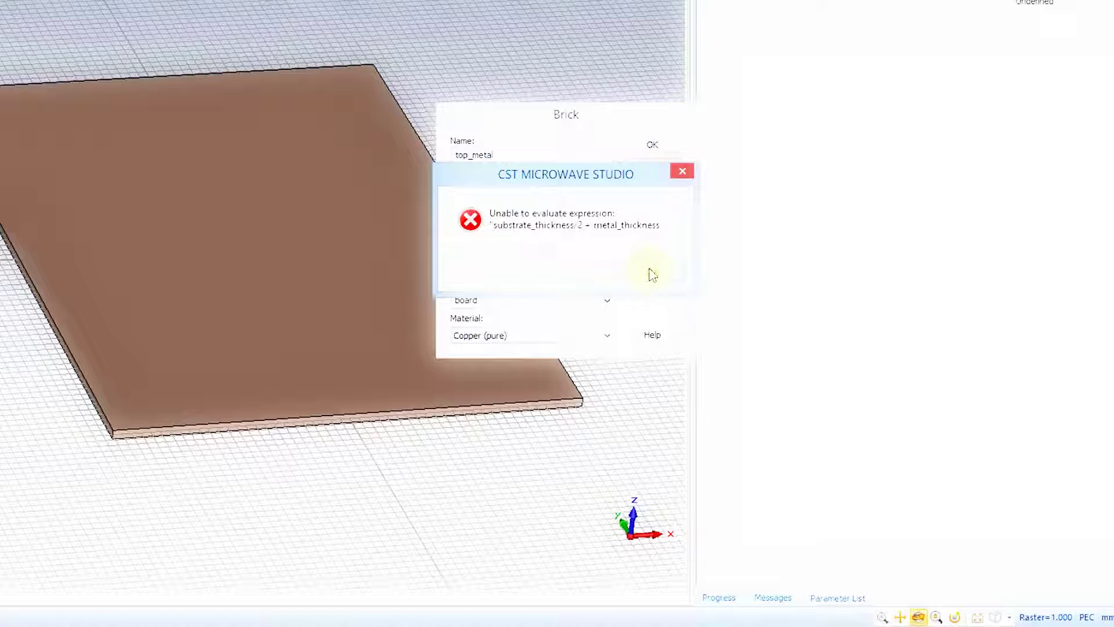
click(652, 275)
- Check the Zmax expression of top_metal and retry its preview without defining the missing substrate_thickness parameter
click(602, 260)
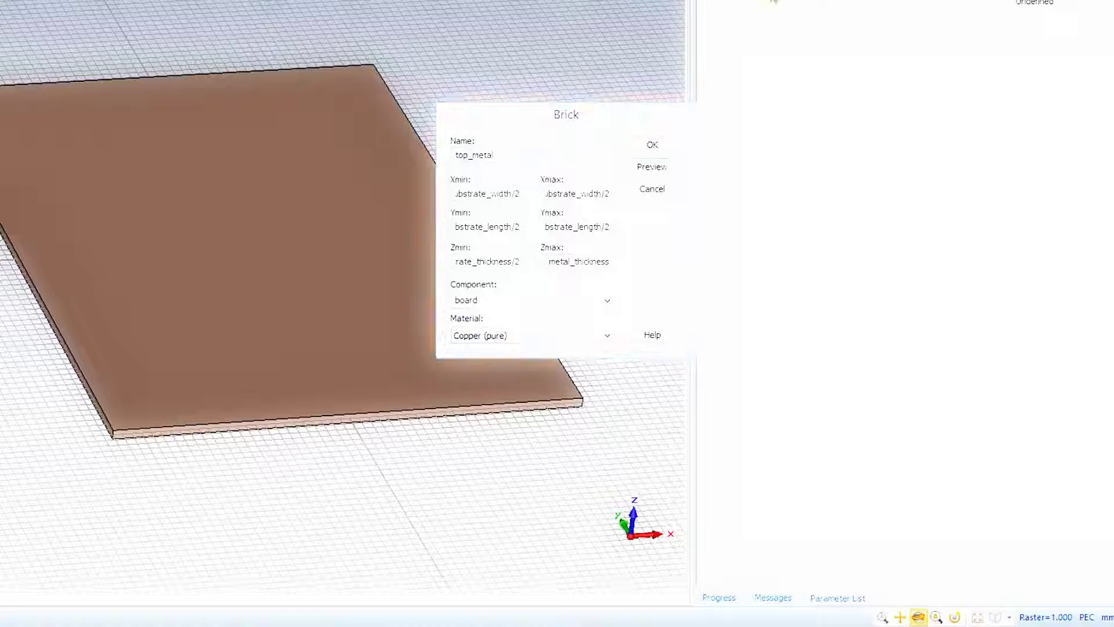
click(558, 263)
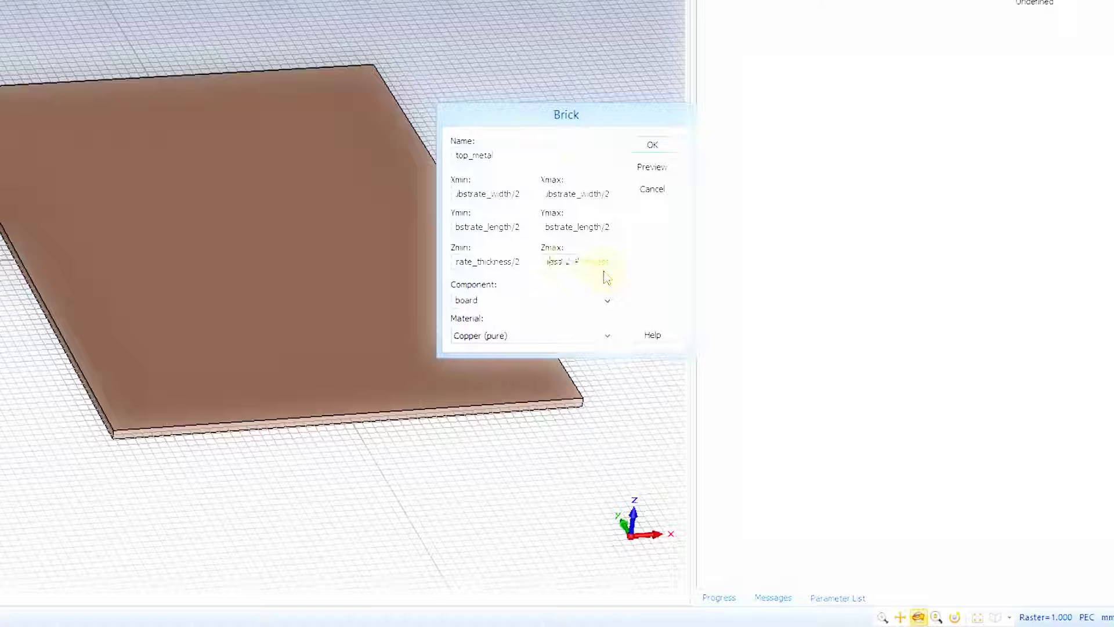
key(Left)
key(Left)
drag(563, 264, 387, 265)
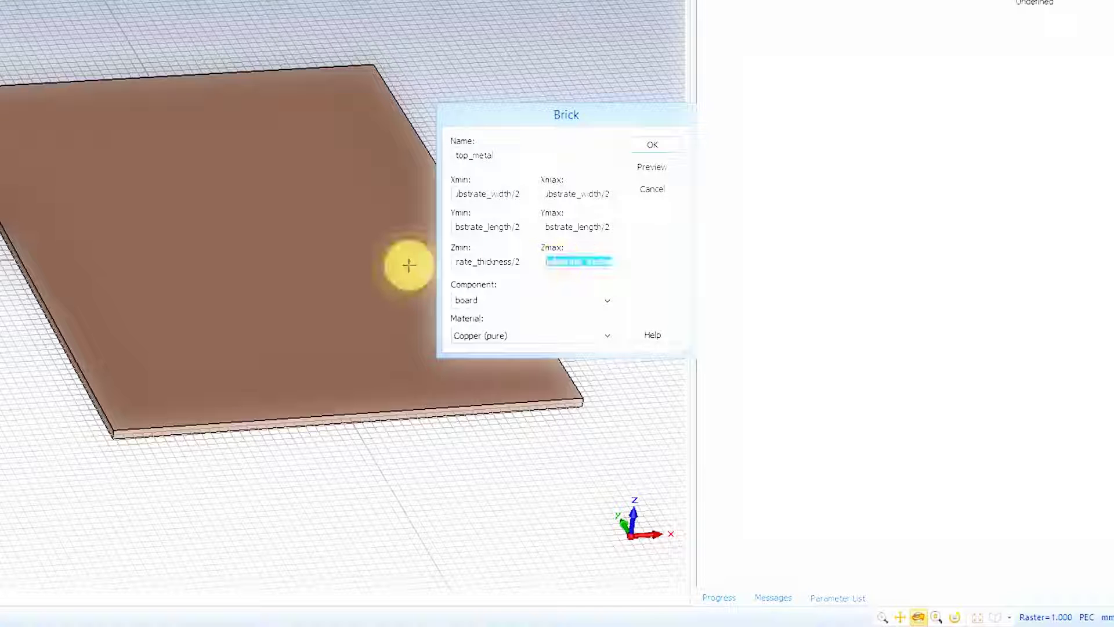
key(Right)
click(651, 168)
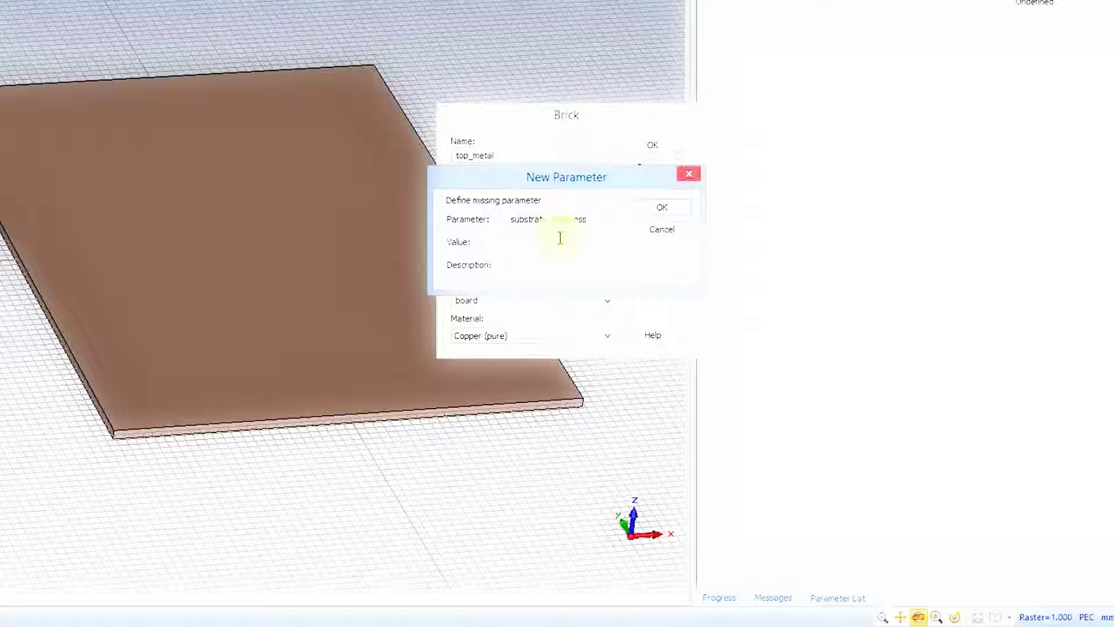
click(661, 230)
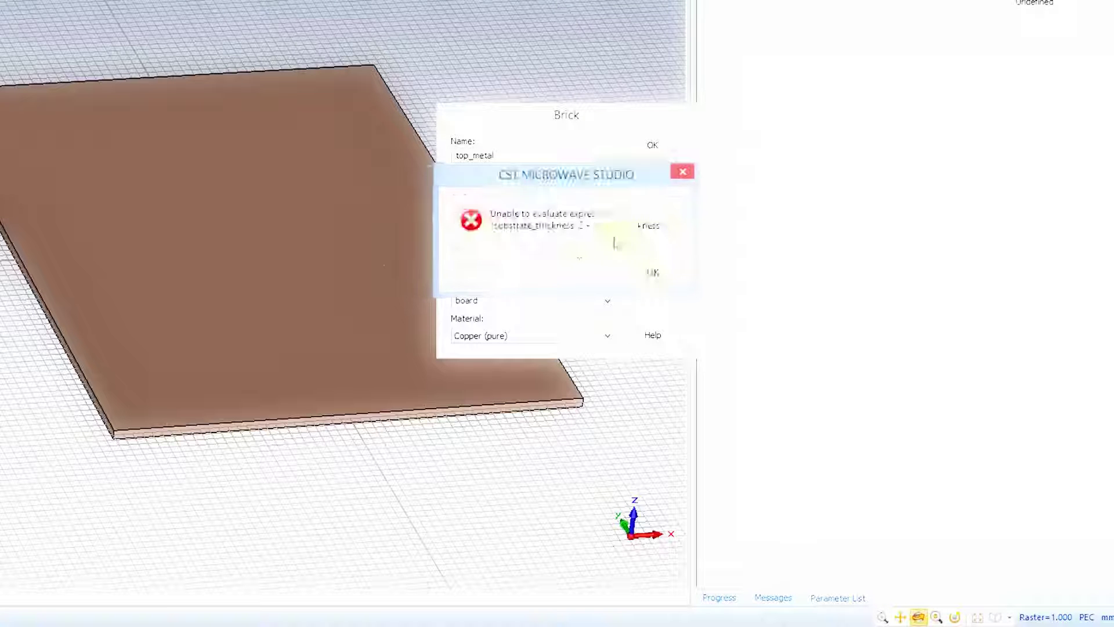
click(650, 270)
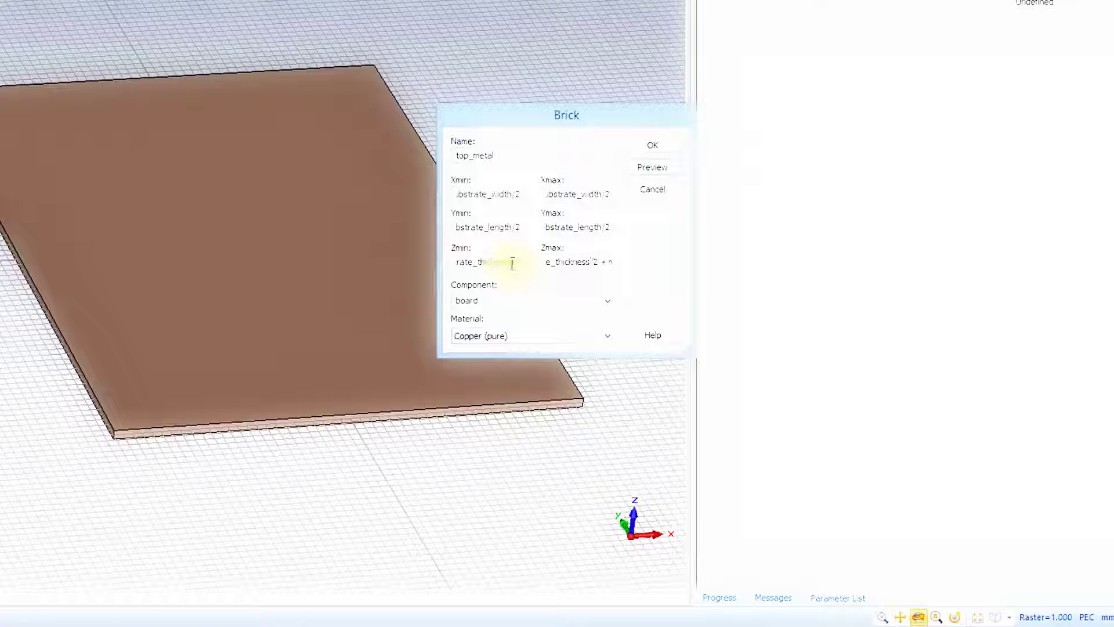
- Preview the top_metal brick, defining the missing parameters substrate_thickness as 2 and metal_thickness as 0.1
drag(513, 263, 298, 262)
key(Right)
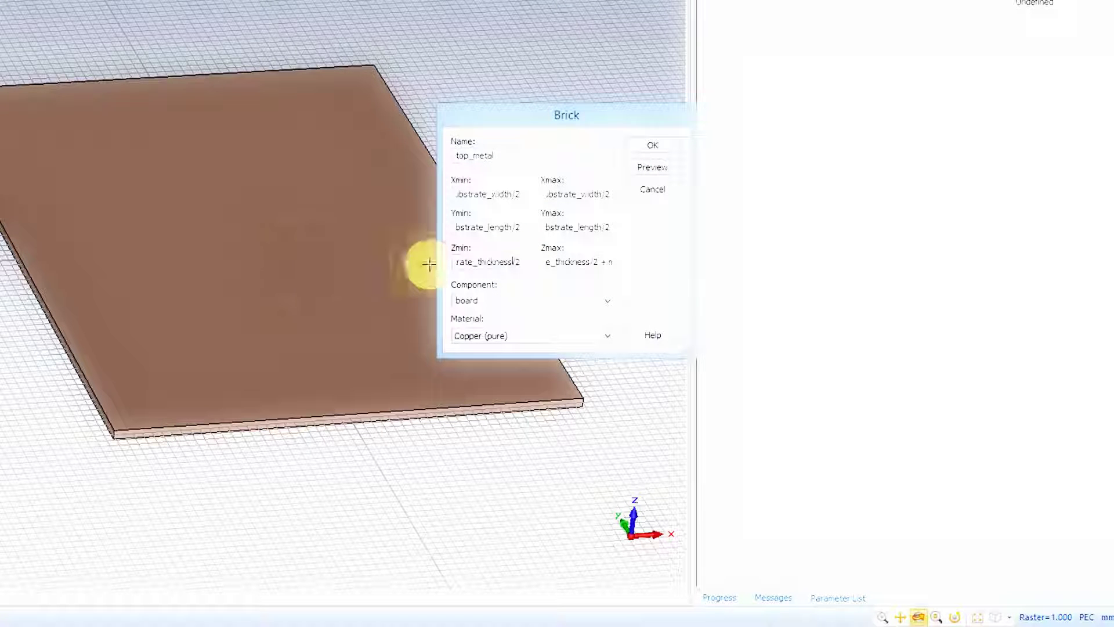
click(658, 167)
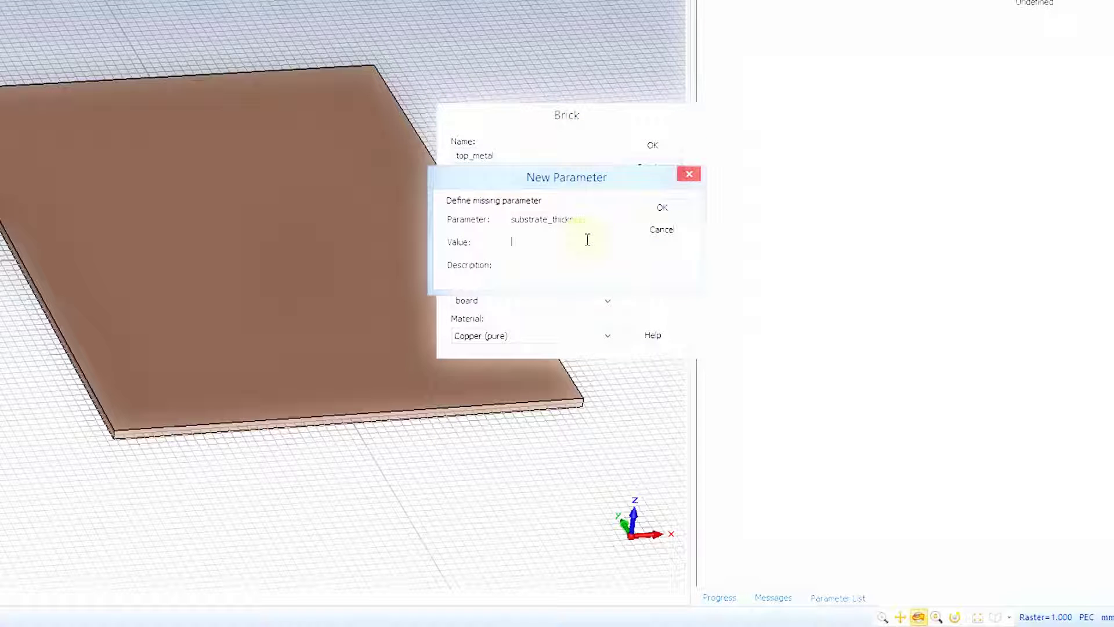
text(2)
click(663, 207)
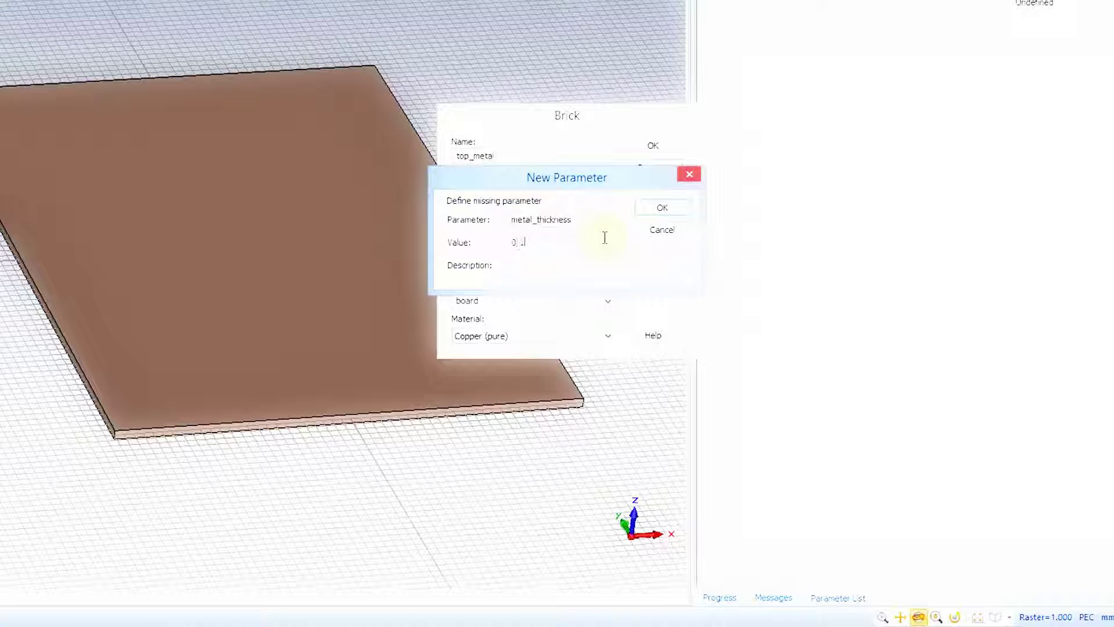
click(653, 211)
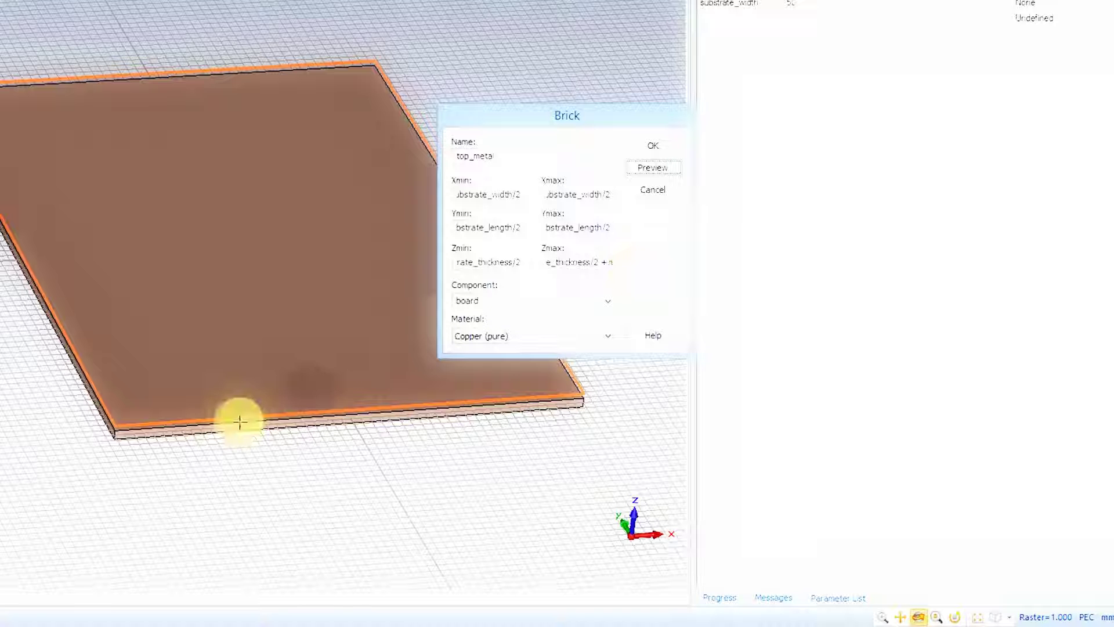
- Inspect the previewed metal layer along the board's edge and create the top_metal brick
mouse_move(241, 416)
mouse_down()
mouse_move(316, 304)
mouse_move(232, 398)
mouse_move(238, 424)
mouse_move(236, 403)
mouse_move(254, 413)
mouse_move(318, 319)
mouse_up()
scroll(242, 408, up, 4)
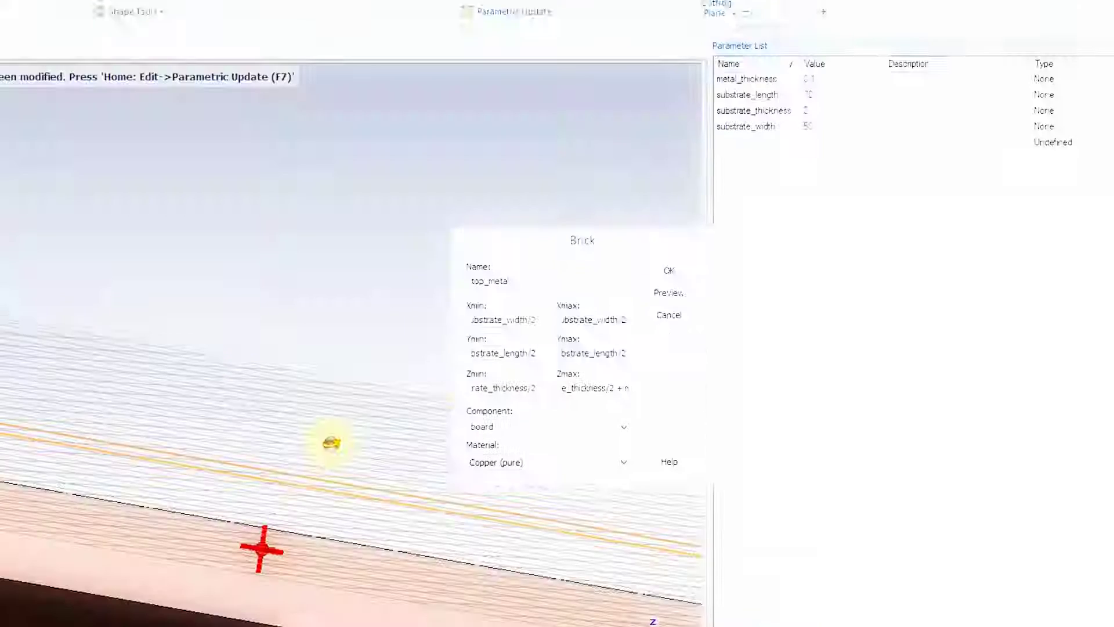
mouse_move(331, 443)
mouse_down()
mouse_move(325, 368)
mouse_move(299, 366)
mouse_up()
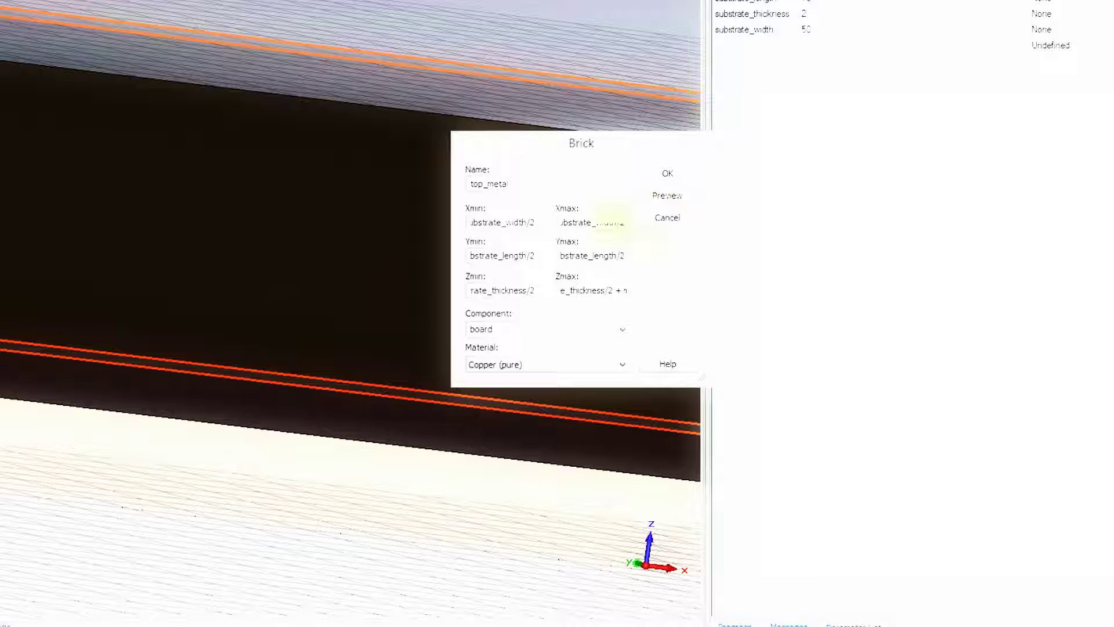
scroll(272, 340, up, 5)
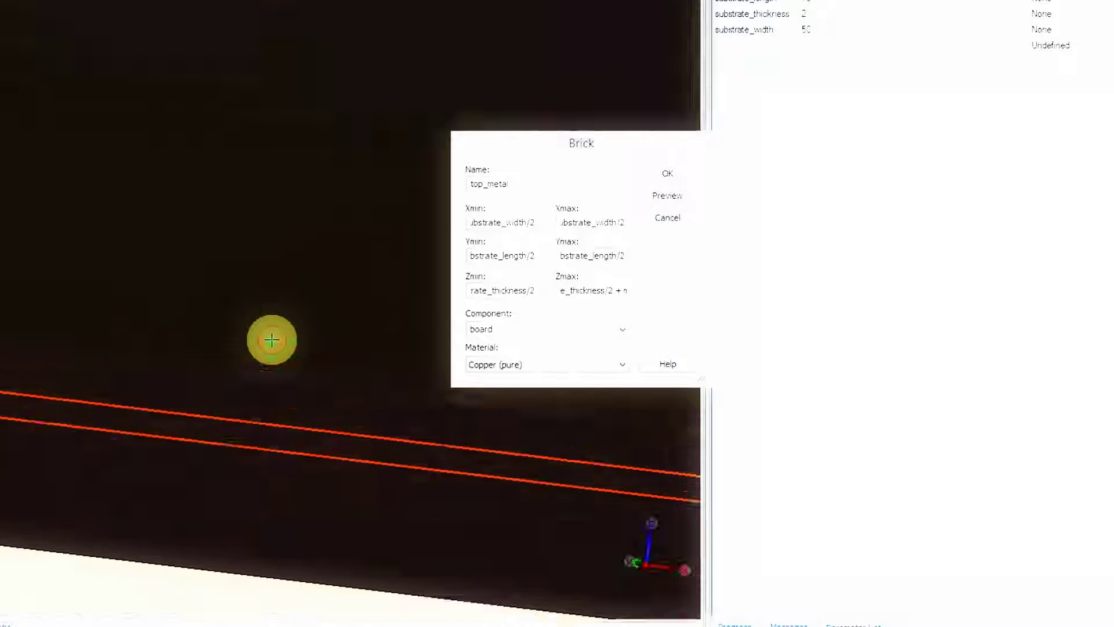
scroll(272, 340, down, 10)
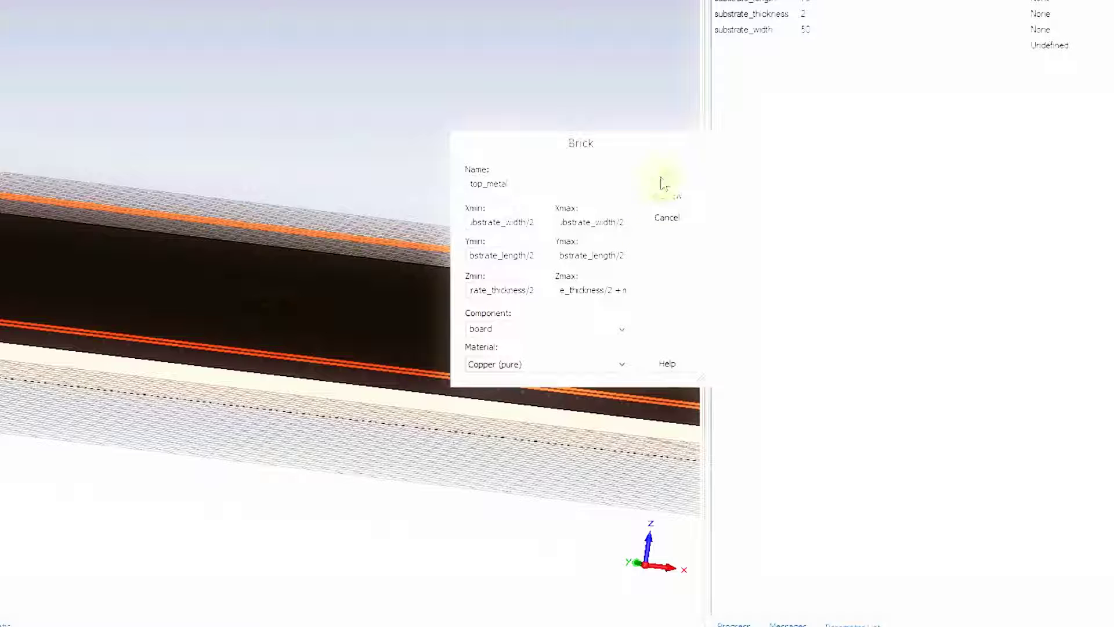
click(664, 183)
- Set the substrate_thickness parameter to 1 and run a parametric update of the board
click(832, 18)
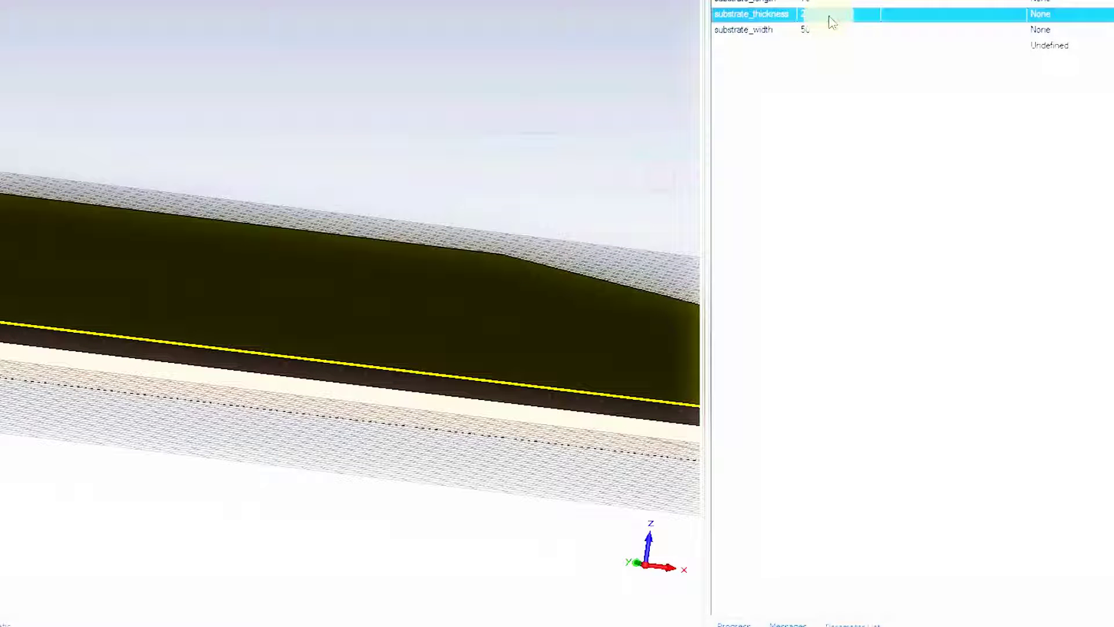
click(830, 21)
key(Return)
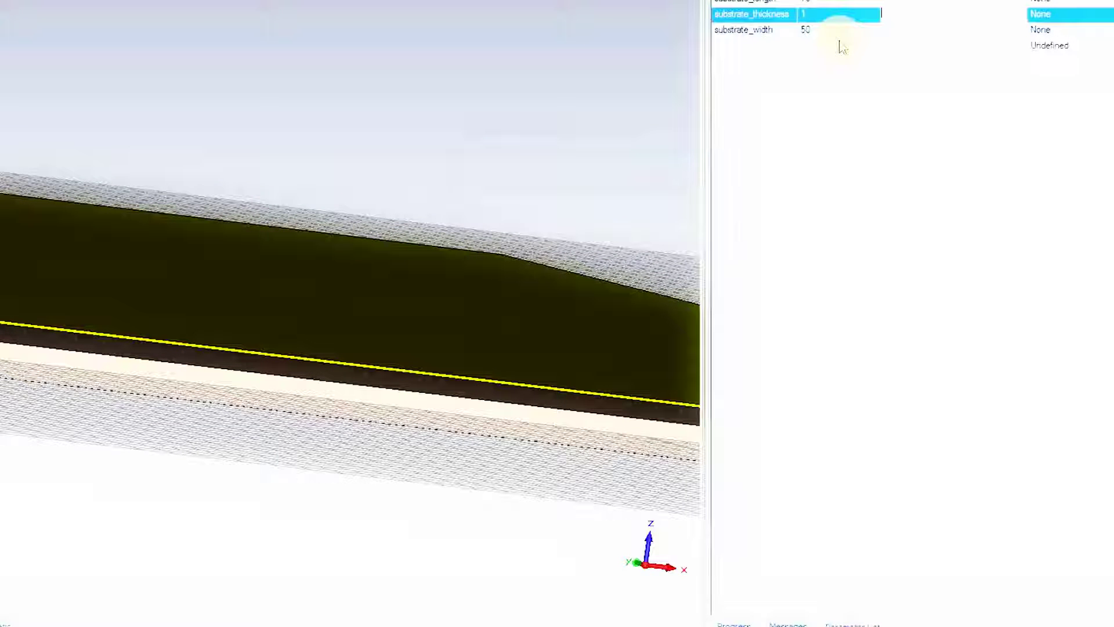
click(884, 42)
click(390, 111)
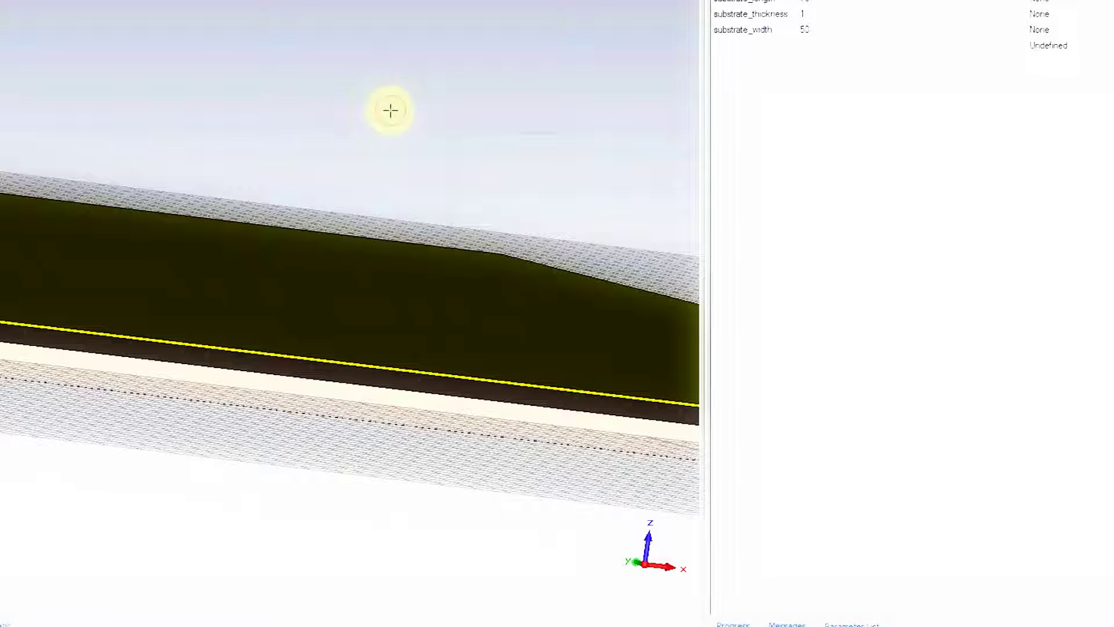
key(F7)
- Set substrate_thickness back to 2, update the model and examine the board's front corner
click(815, 17)
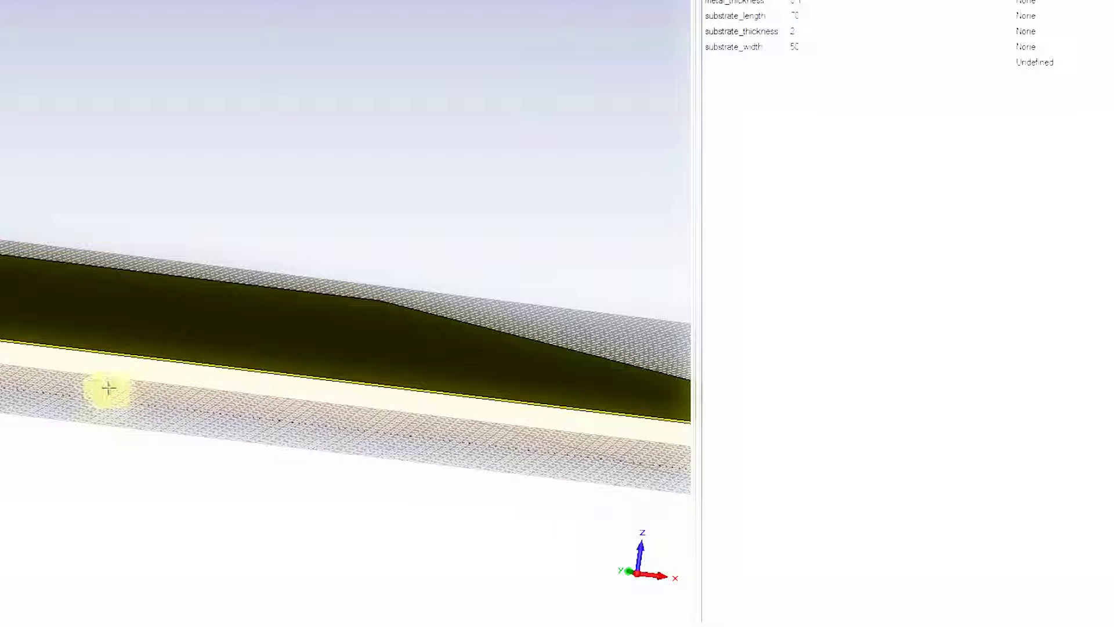
ctrl+drag(122, 365, 125, 408)
scroll(124, 408, down, 5)
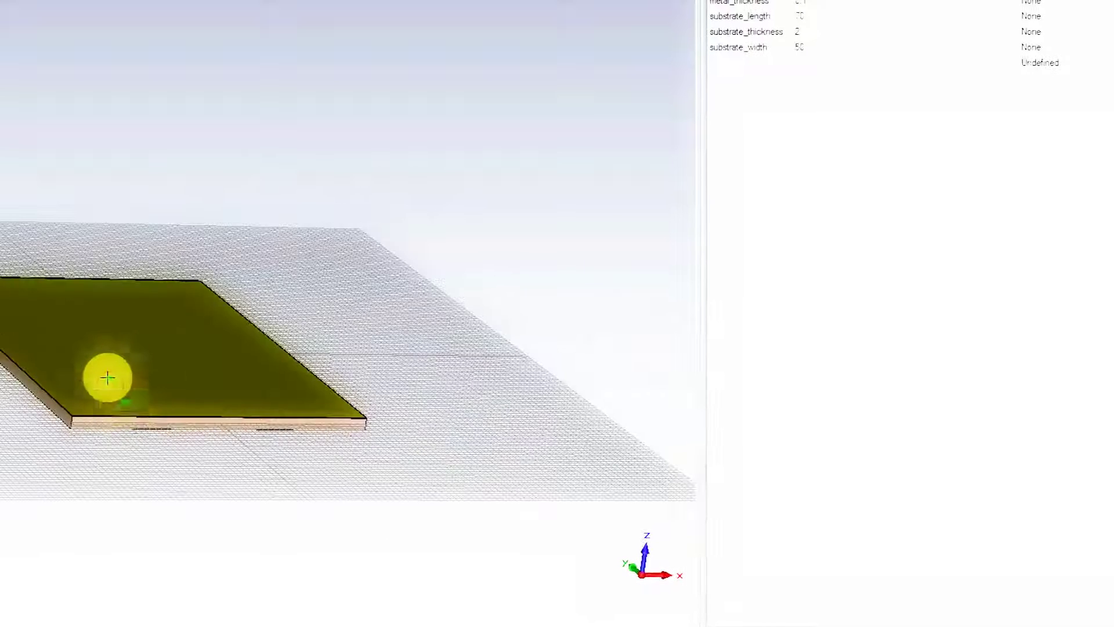
middle_drag(106, 379, 318, 360)
scroll(318, 360, up, 6)
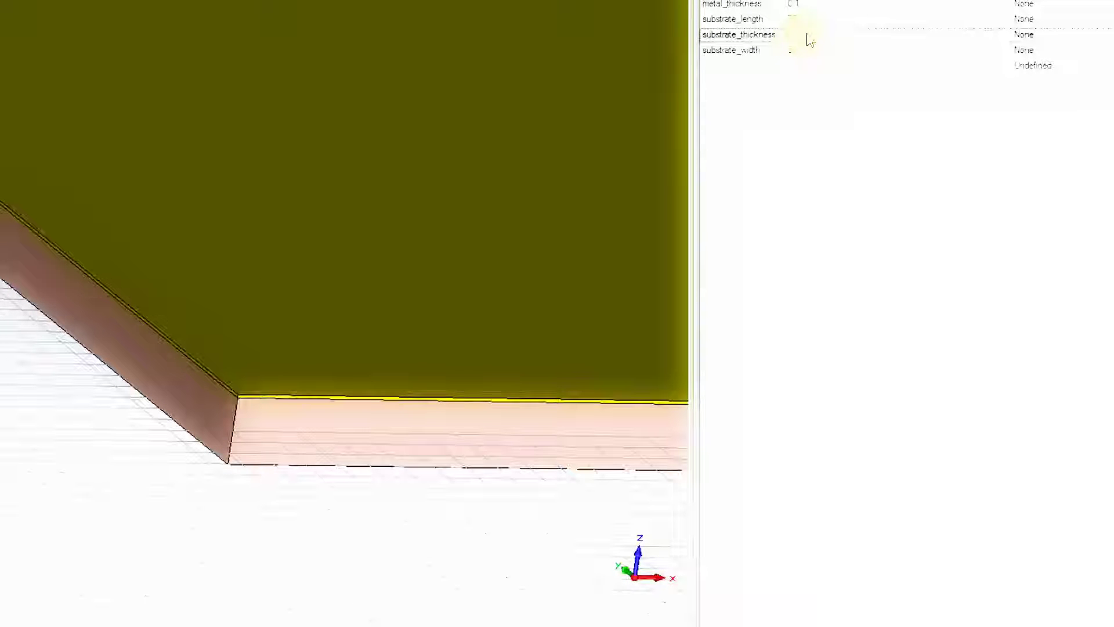
- Set substrate_thickness to 0.5, update the model parametrically and check the metal and substrate layers at the corner
click(818, 124)
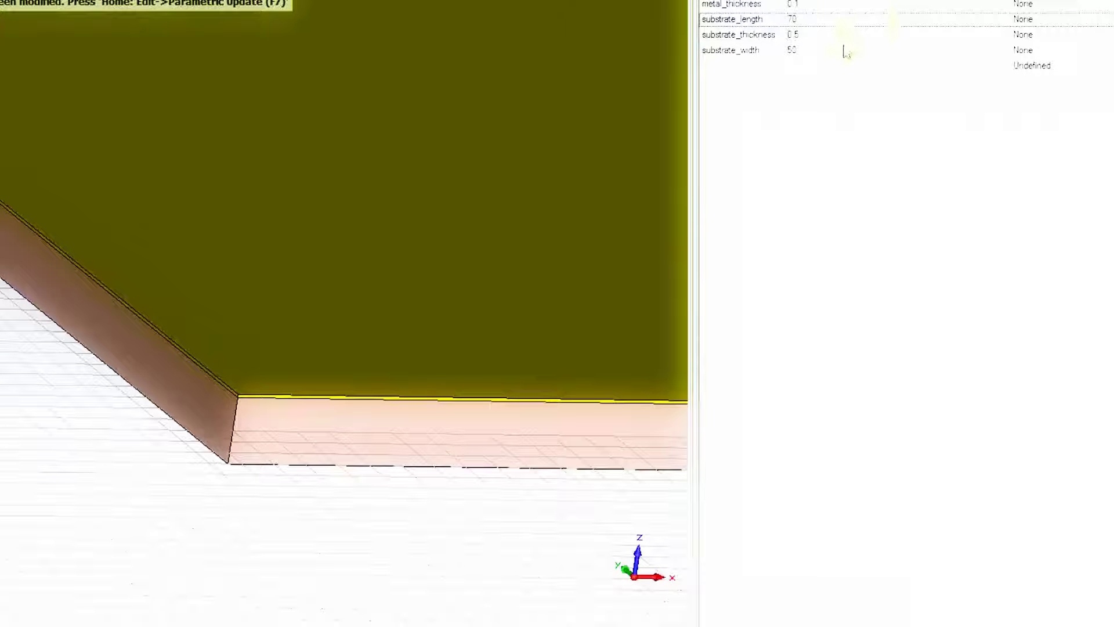
click(790, 53)
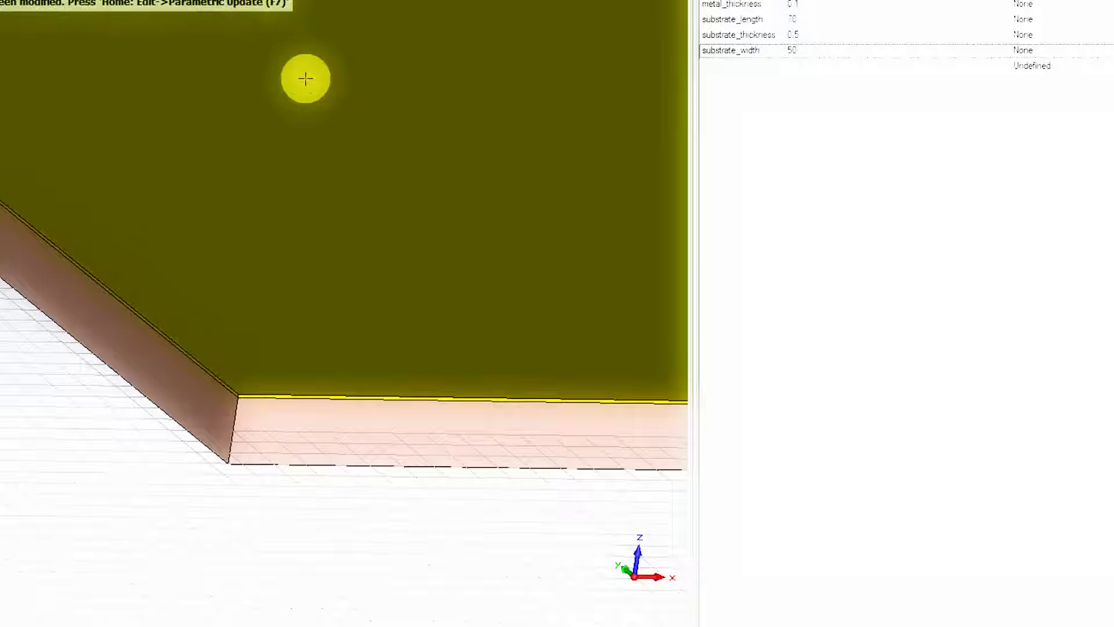
key(F7)
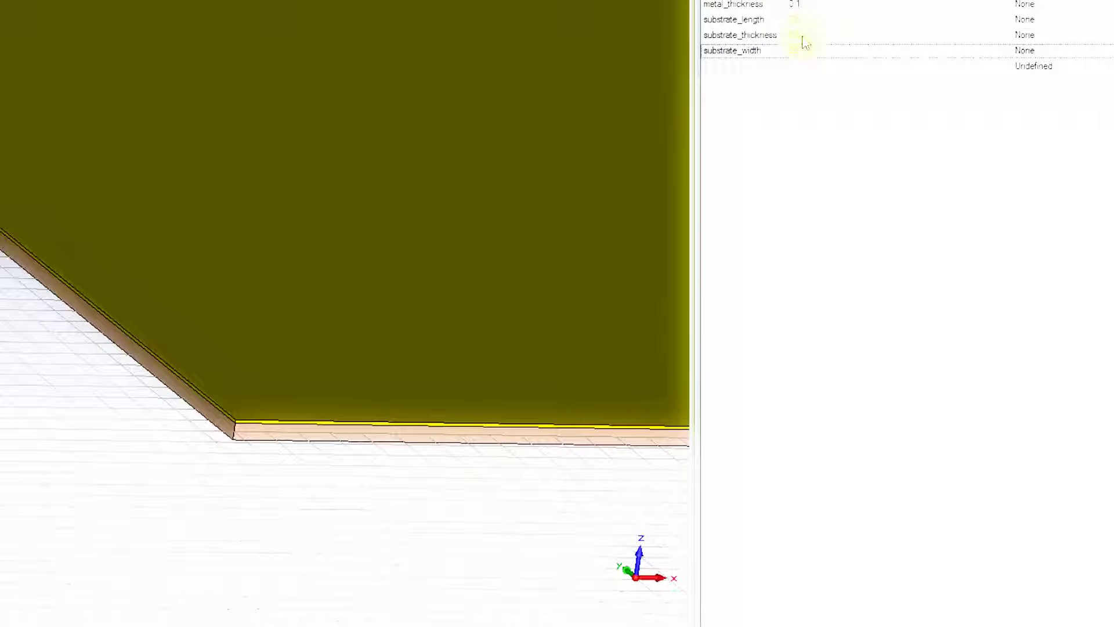
scroll(233, 437, down, 4)
scroll(234, 437, up, 8)
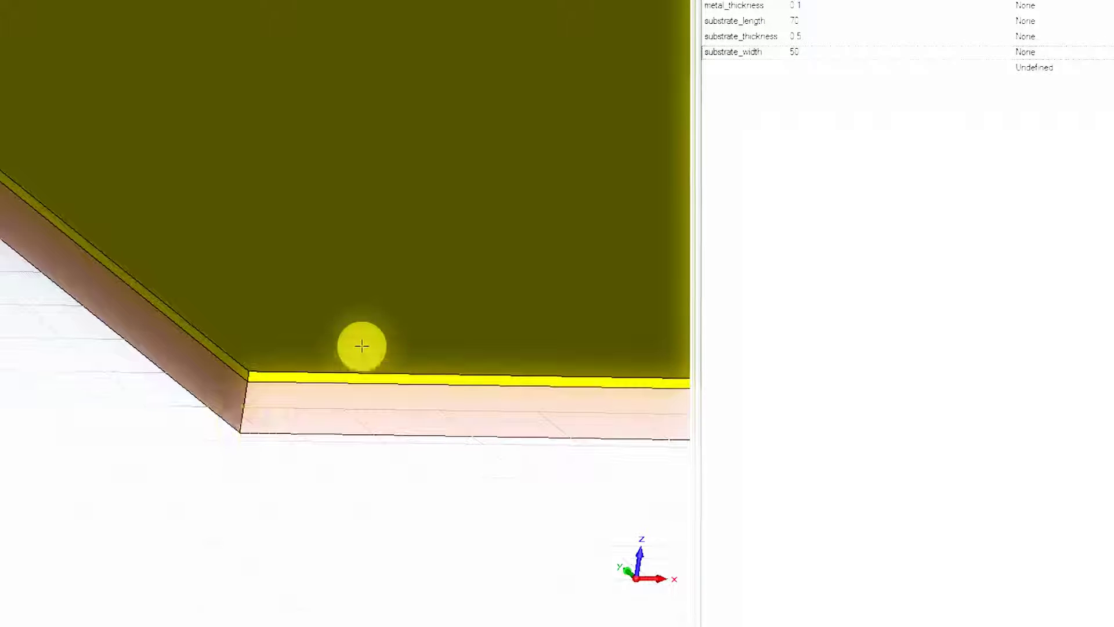
scroll(361, 345, down, 3)
scroll(369, 331, down, 1)
scroll(371, 331, up, 4)
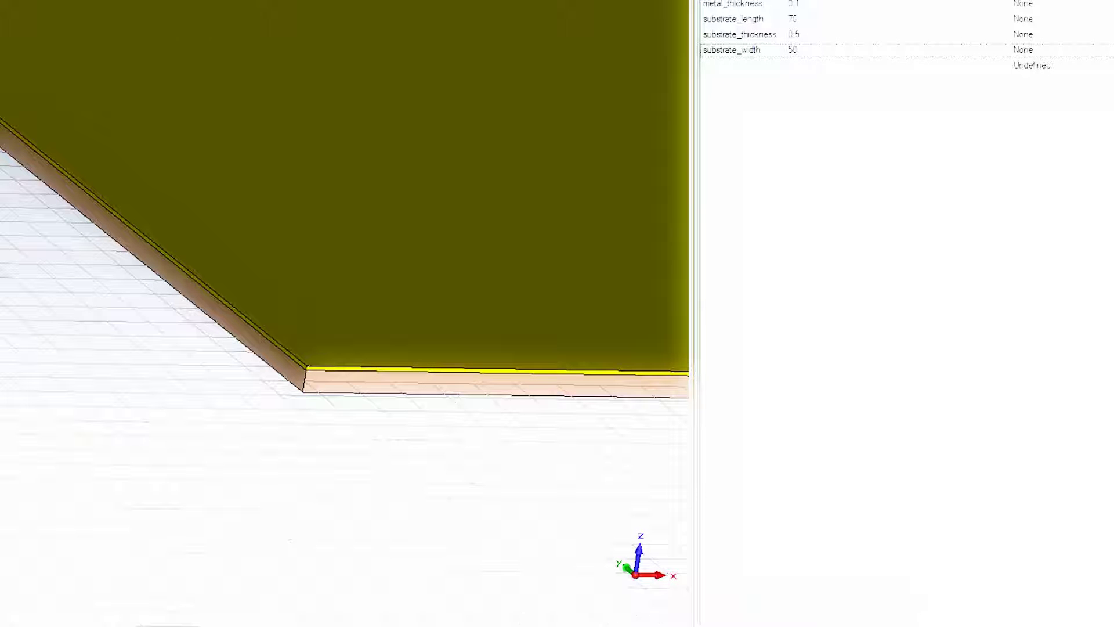
- Give the new Copper (pure) brick in board Zmin -substrate_thickness/2 - metal_thickness and Zmax -substrate_thickness/2
key(Escape)
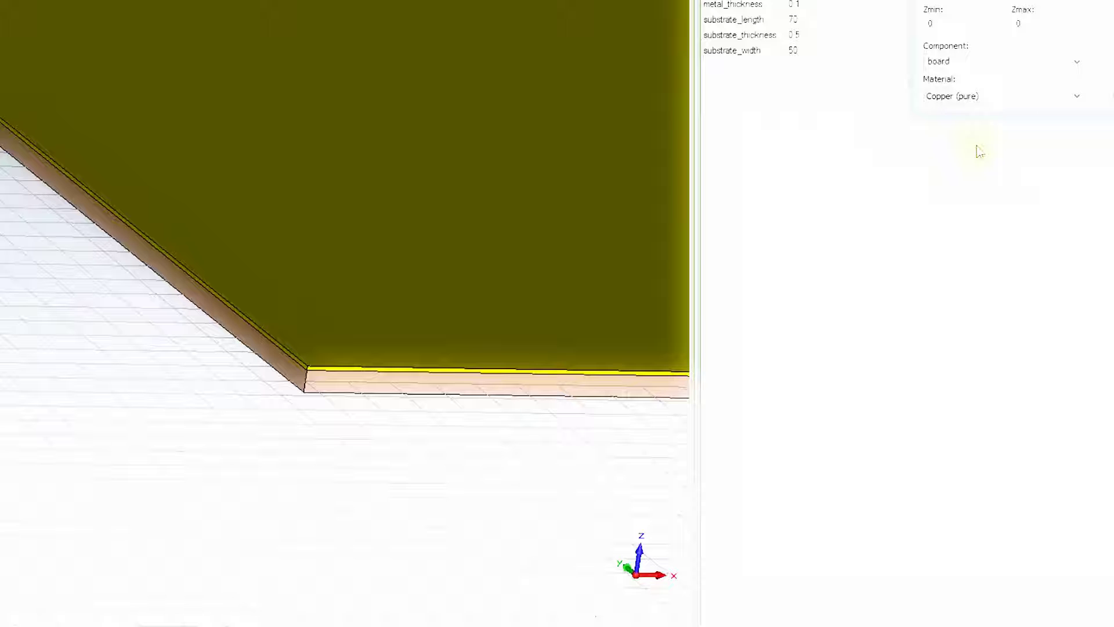
text(-substrate_)
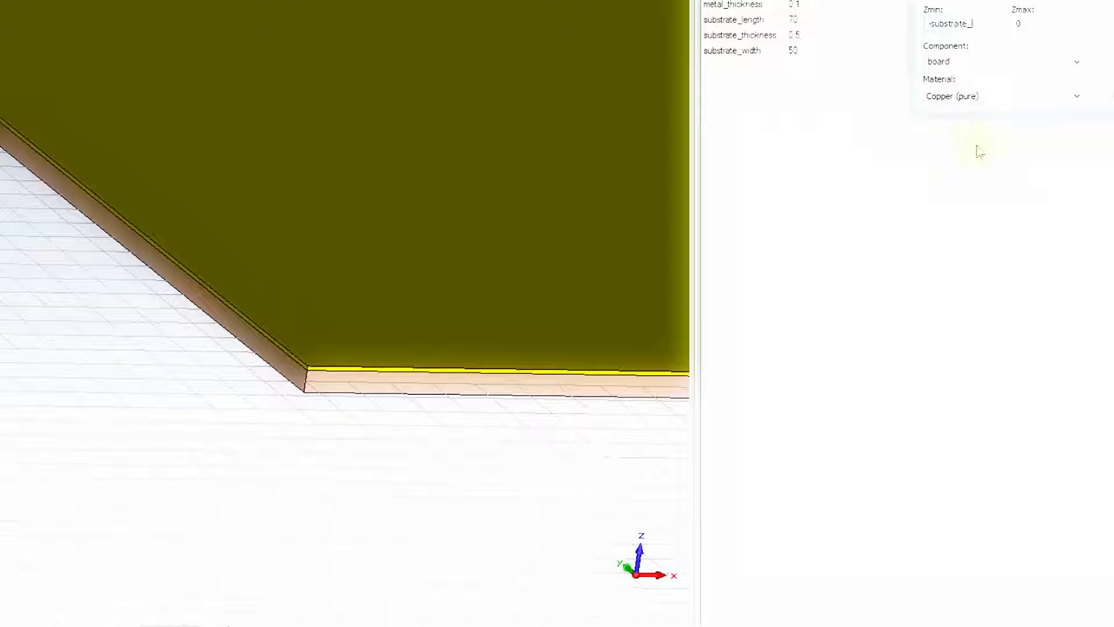
text(thickness/2 - metal_thickness)
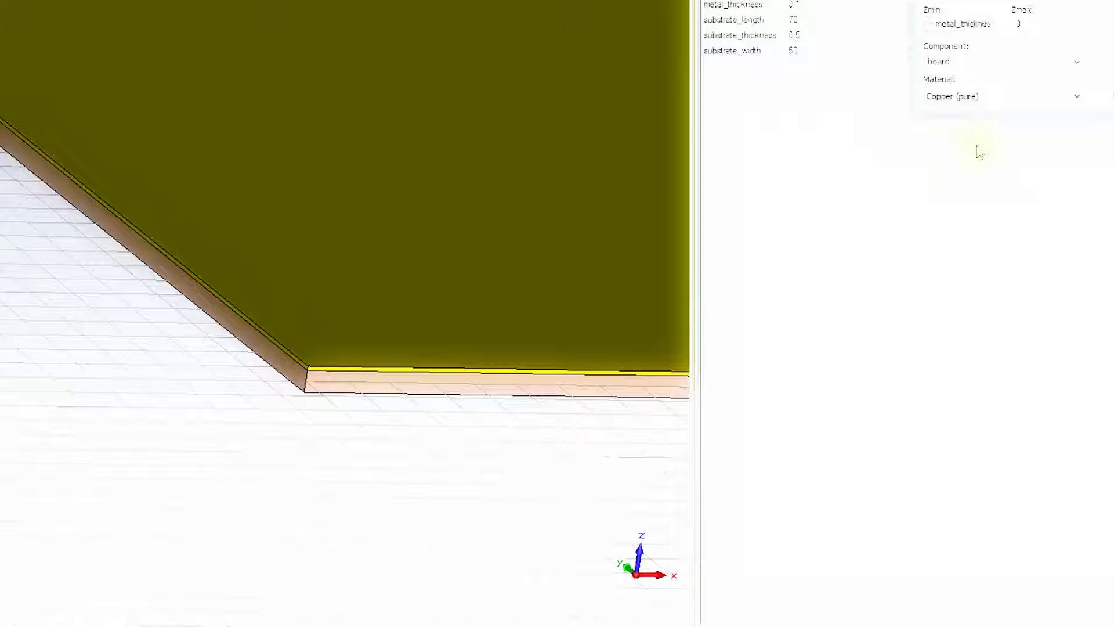
key(Tab)
text(-substrate_t)
text(hickness)
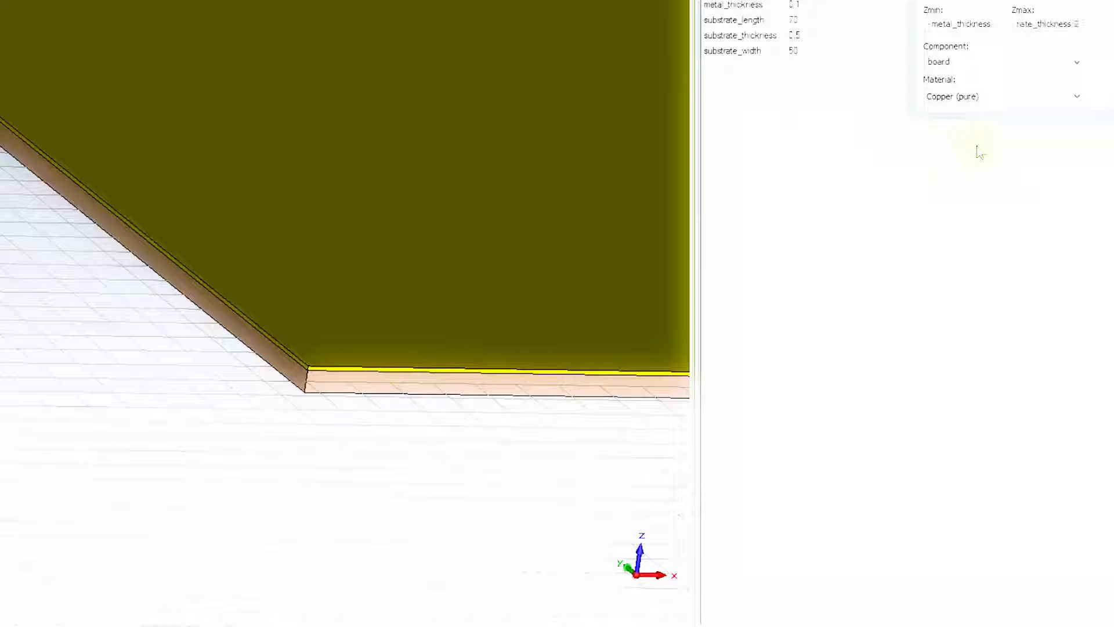
text(/2)
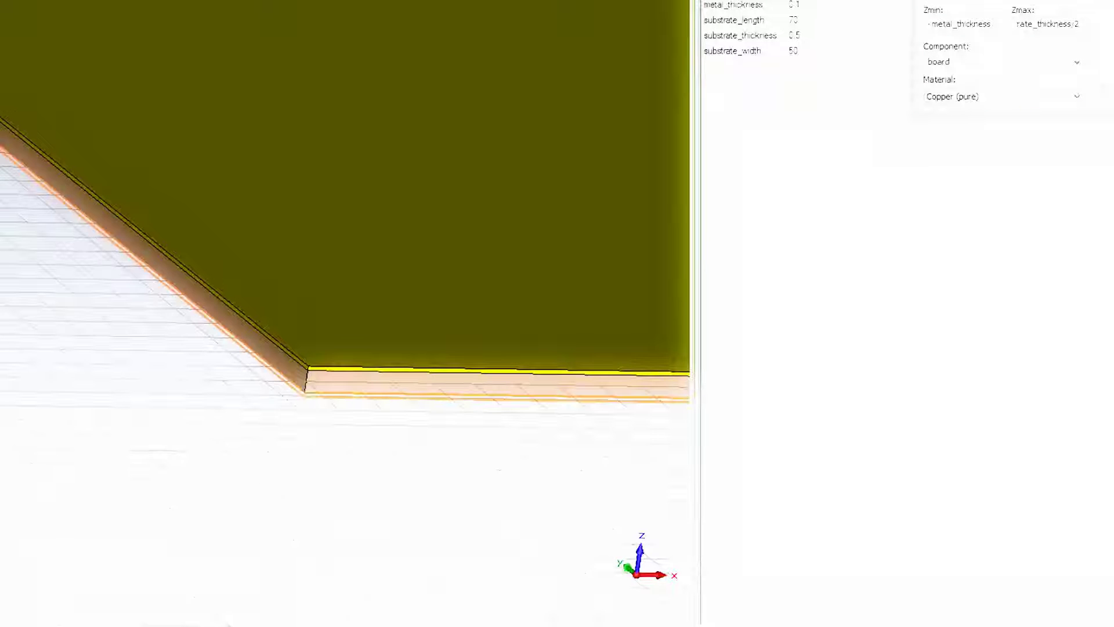
- Inspect the previewed metal layer under the substrate and create the bottom copper brick
drag(327, 393, 391, 288)
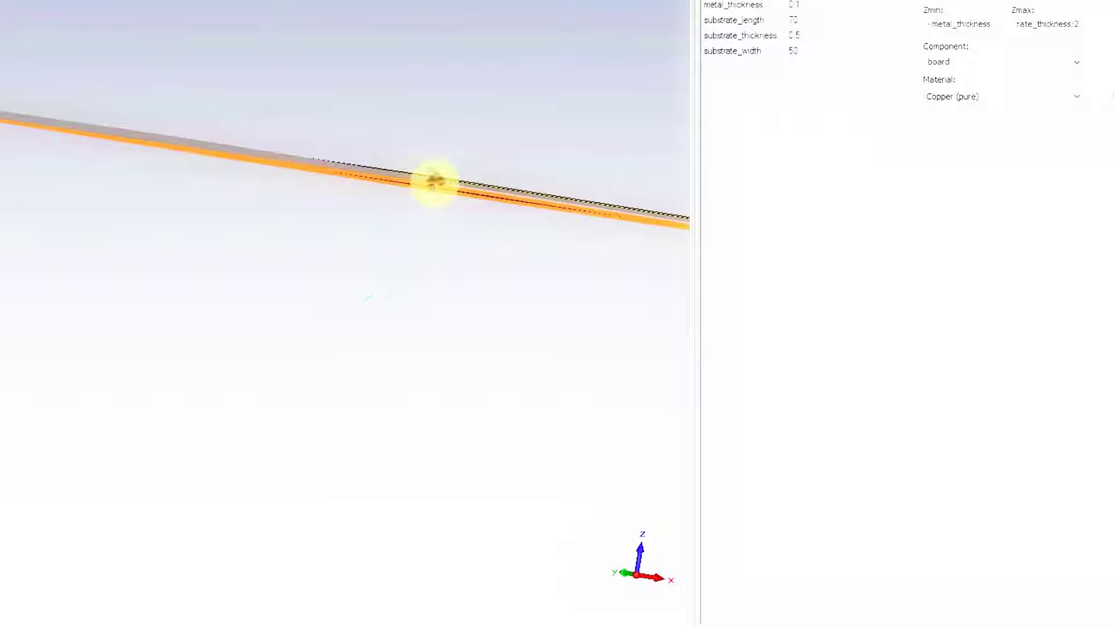
mouse_move(436, 179)
mouse_down()
mouse_move(455, 145)
mouse_move(415, 281)
mouse_move(331, 234)
mouse_move(339, 213)
mouse_move(328, 269)
mouse_move(349, 281)
mouse_move(375, 174)
mouse_move(343, 190)
mouse_move(358, 166)
mouse_move(355, 241)
mouse_move(393, 210)
mouse_move(325, 159)
mouse_move(323, 129)
mouse_move(301, 178)
mouse_up()
scroll(368, 145, down, 3)
scroll(371, 194, up, 8)
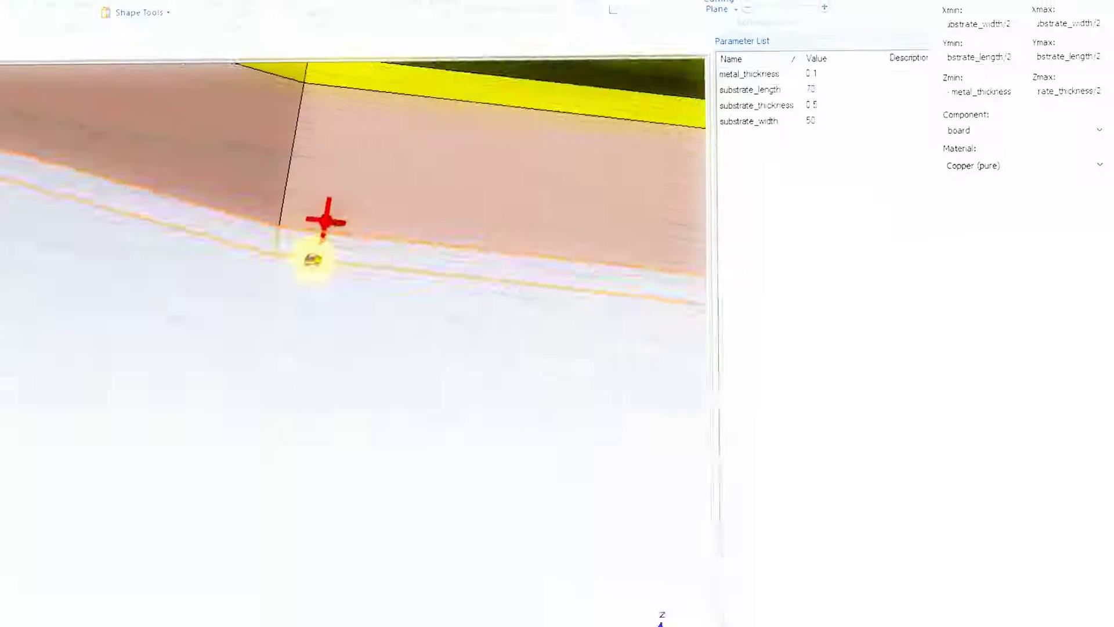
drag(313, 259, 333, 217)
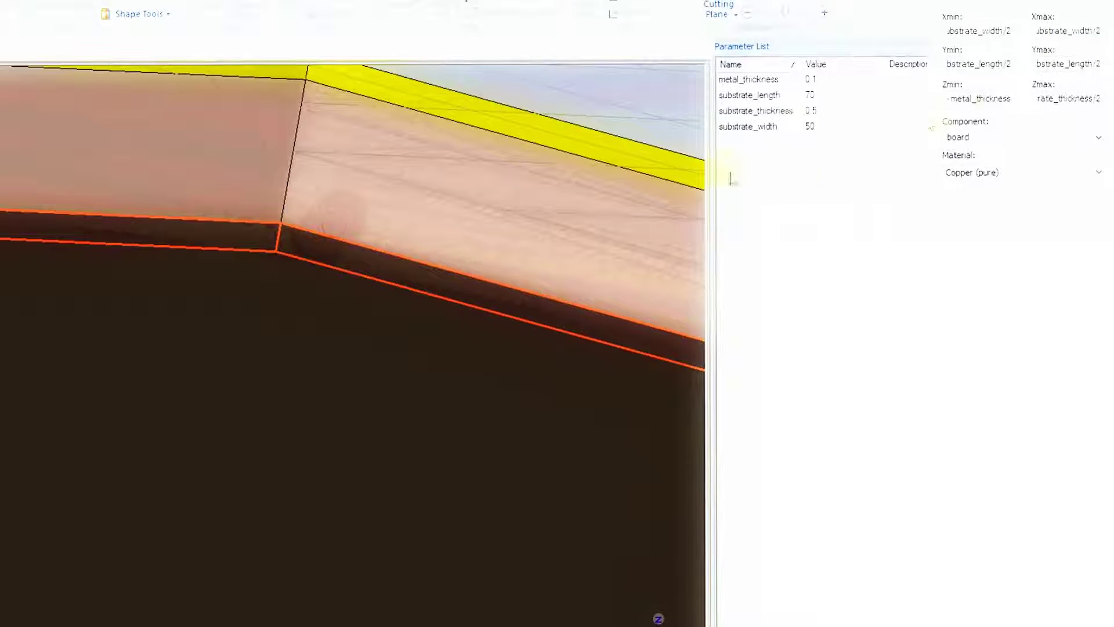
click(482, 264)
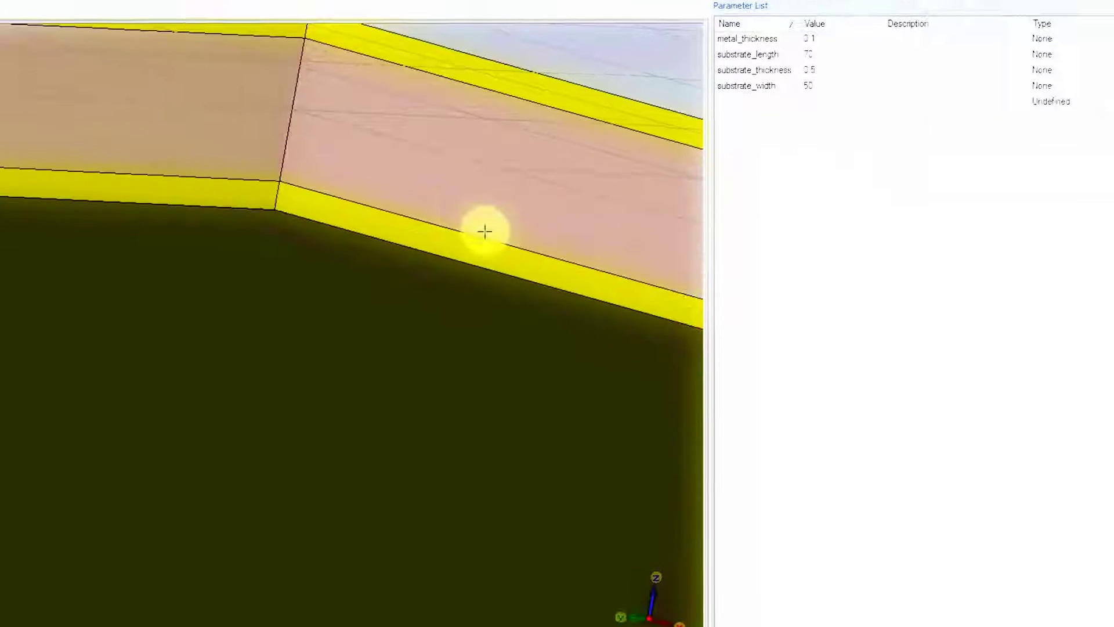
drag(483, 183, 319, 195)
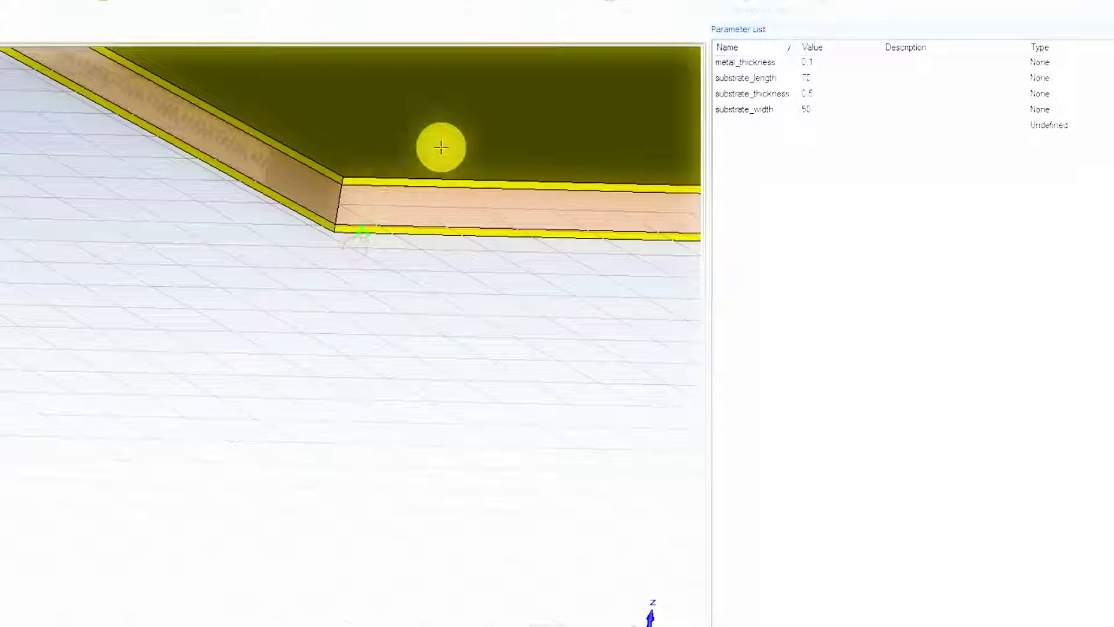
- Set substrate_width to 40, update the model parametrically and bring the whole narrower board into view
drag(320, 235, 251, 341)
scroll(237, 312, up, 3)
scroll(238, 311, down, 5)
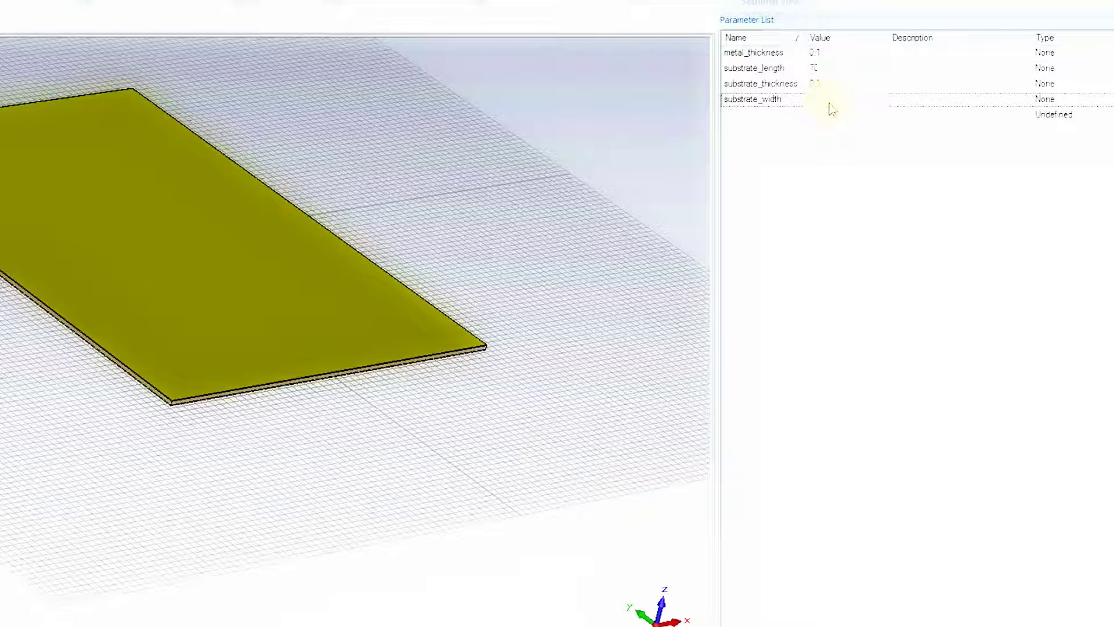
text(40)
key(Return)
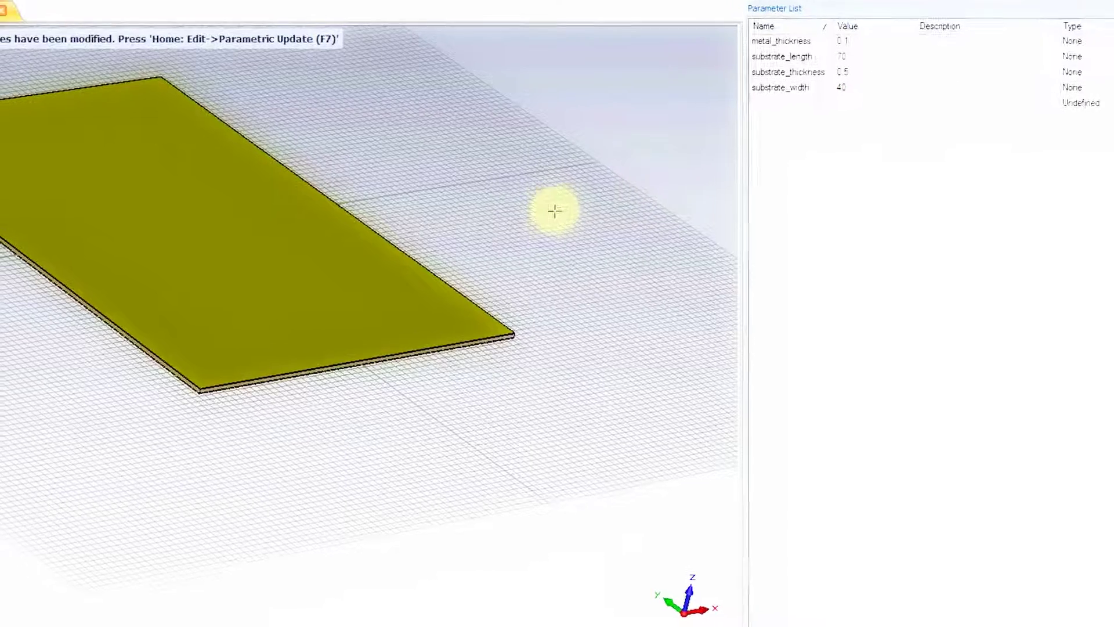
key(F7)
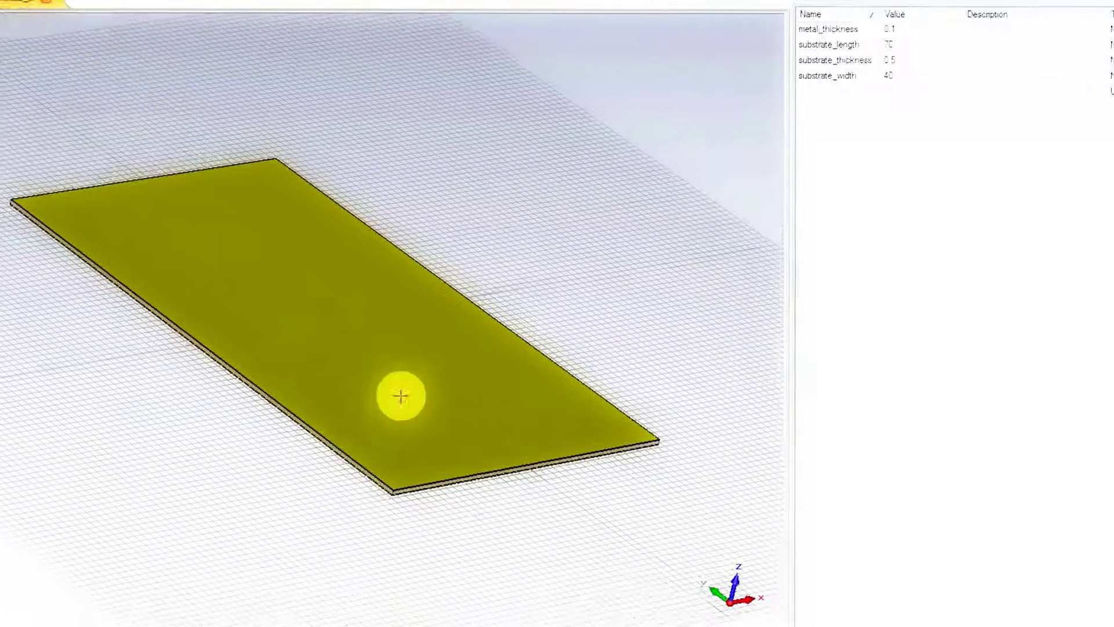
mouse_move(401, 396)
mouse_down()
mouse_move(393, 354)
mouse_move(393, 389)
mouse_move(355, 334)
mouse_move(353, 298)
mouse_move(435, 291)
mouse_move(410, 292)
mouse_up()
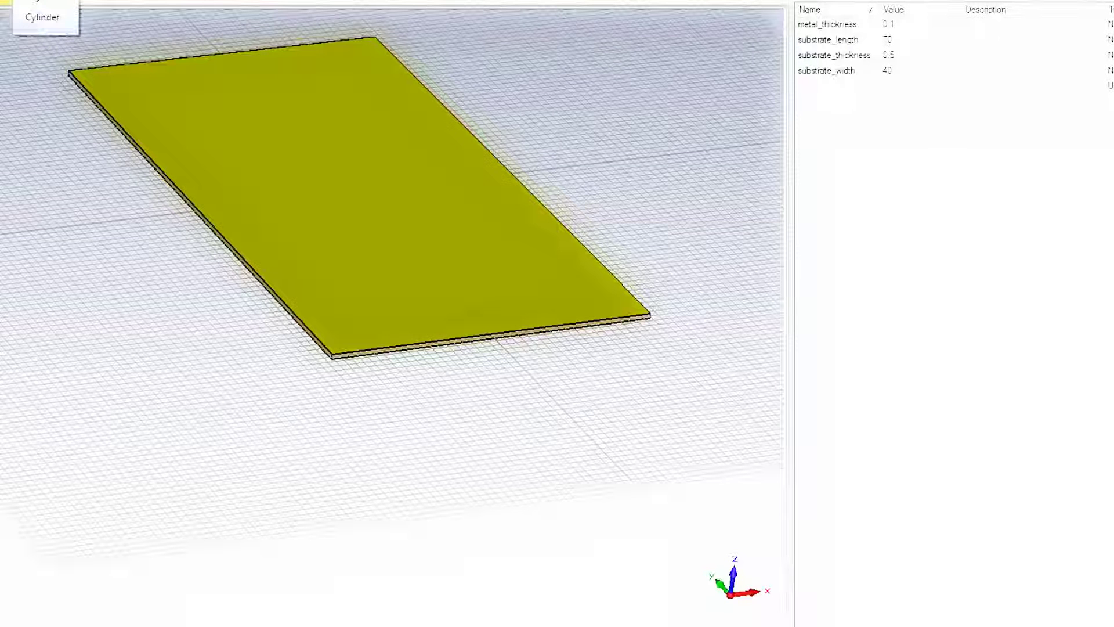
- Start a Z-oriented cylinder named via with outer radius via_radius in the board component
click(35, 1)
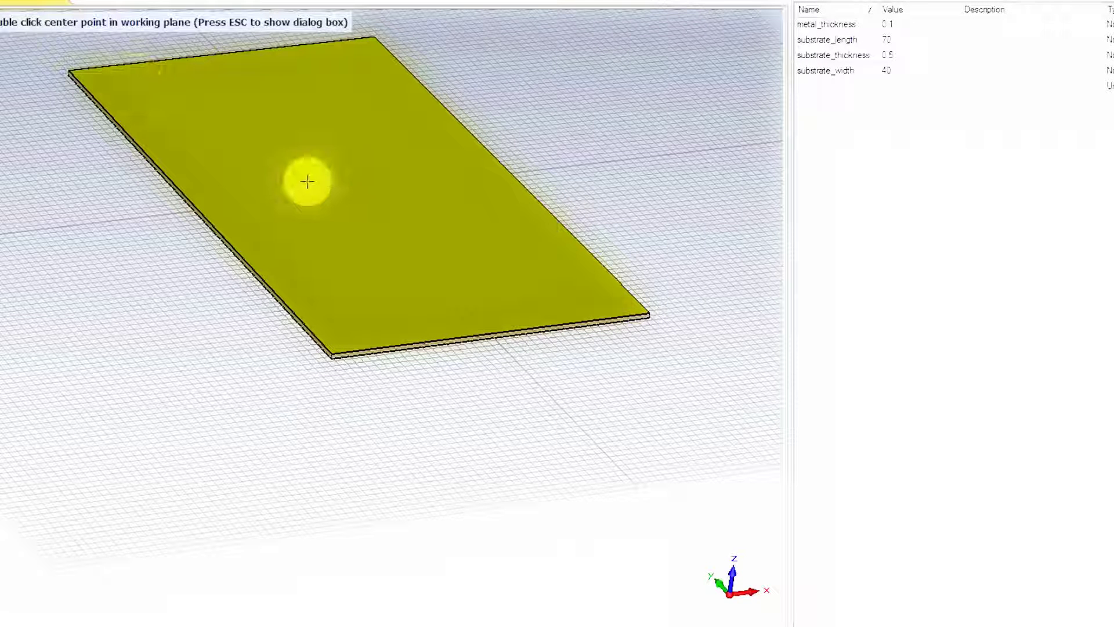
key(Escape)
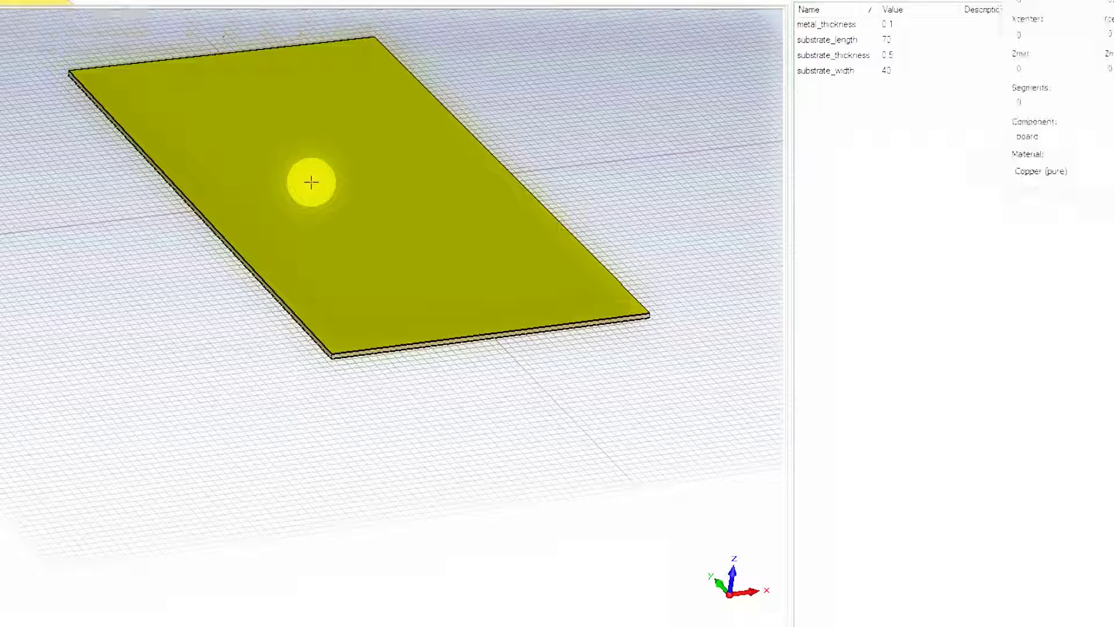
drag(1069, 1, 485, 141)
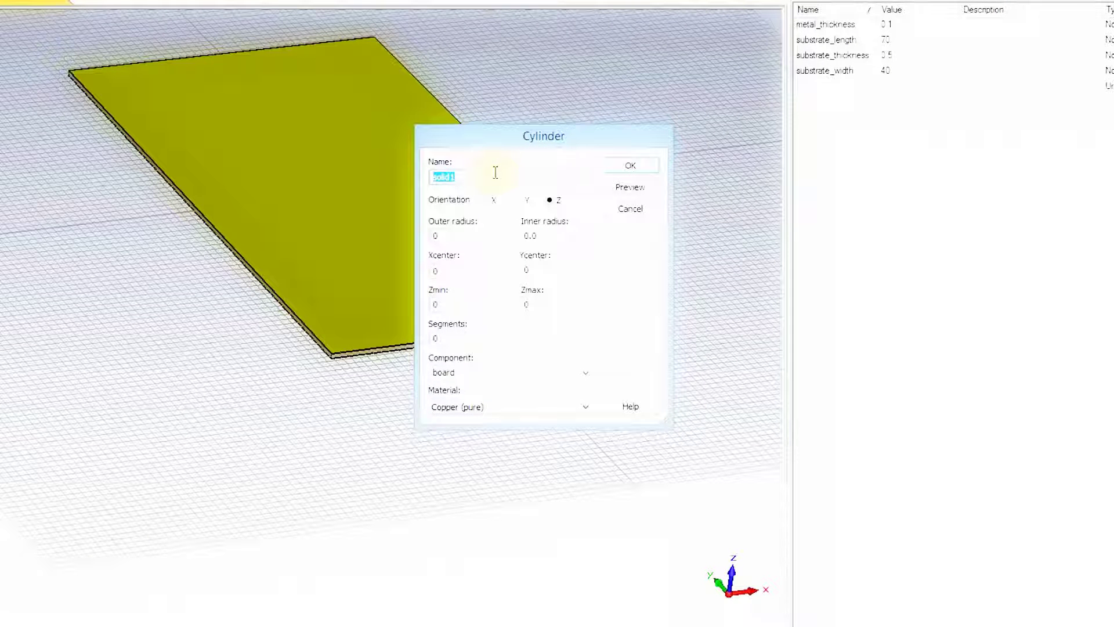
text(via)
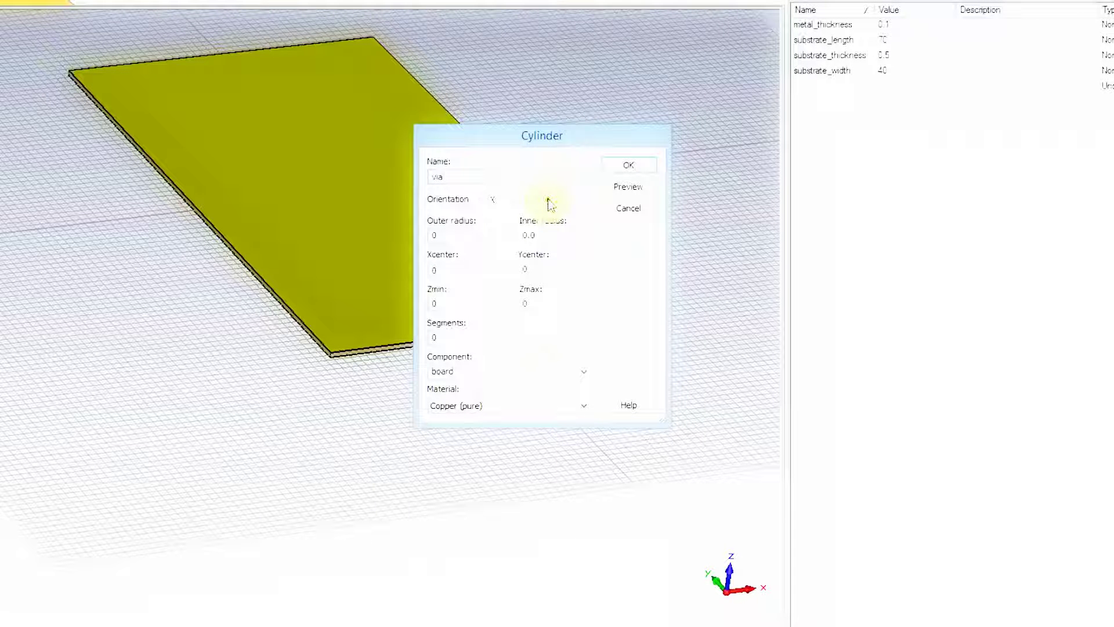
double_click(465, 234)
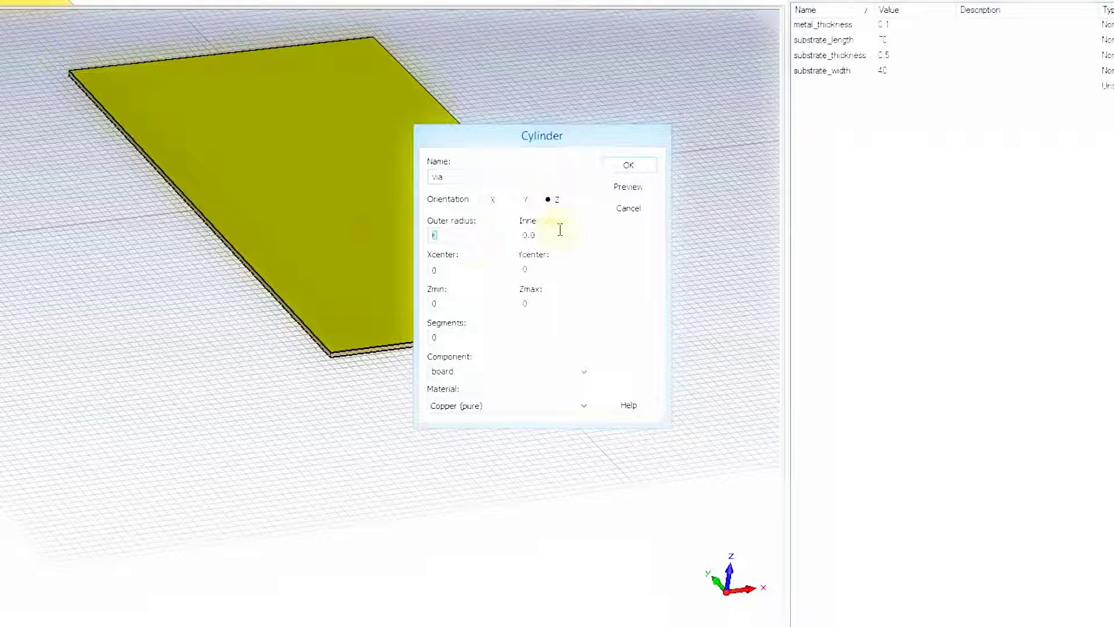
text(via_radius)
key(Tab)
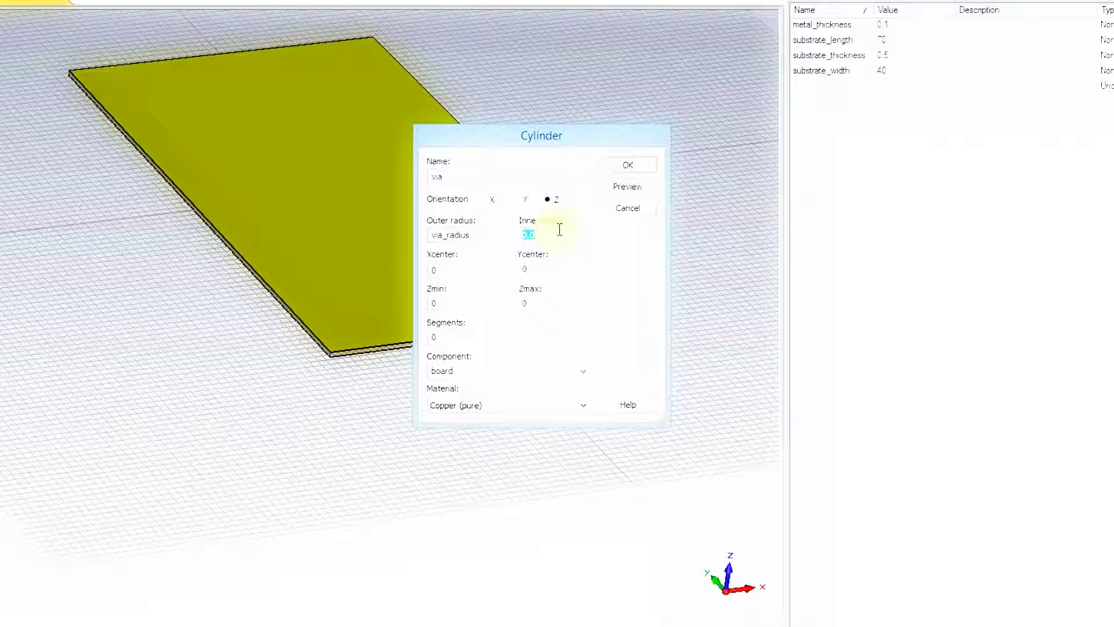
key(Tab)
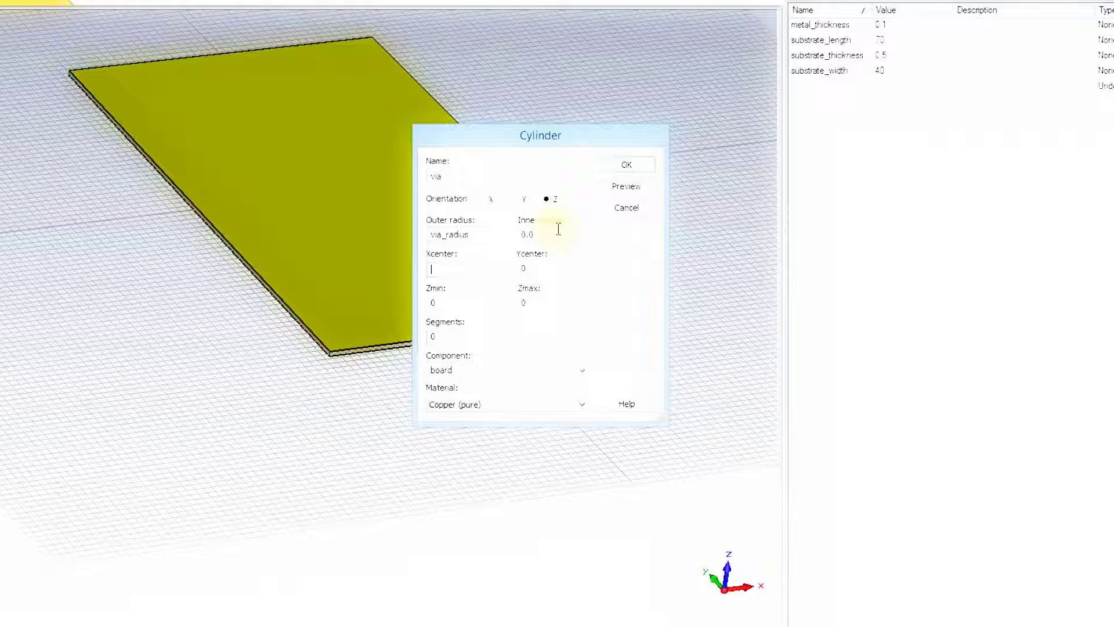
text(substrate_)
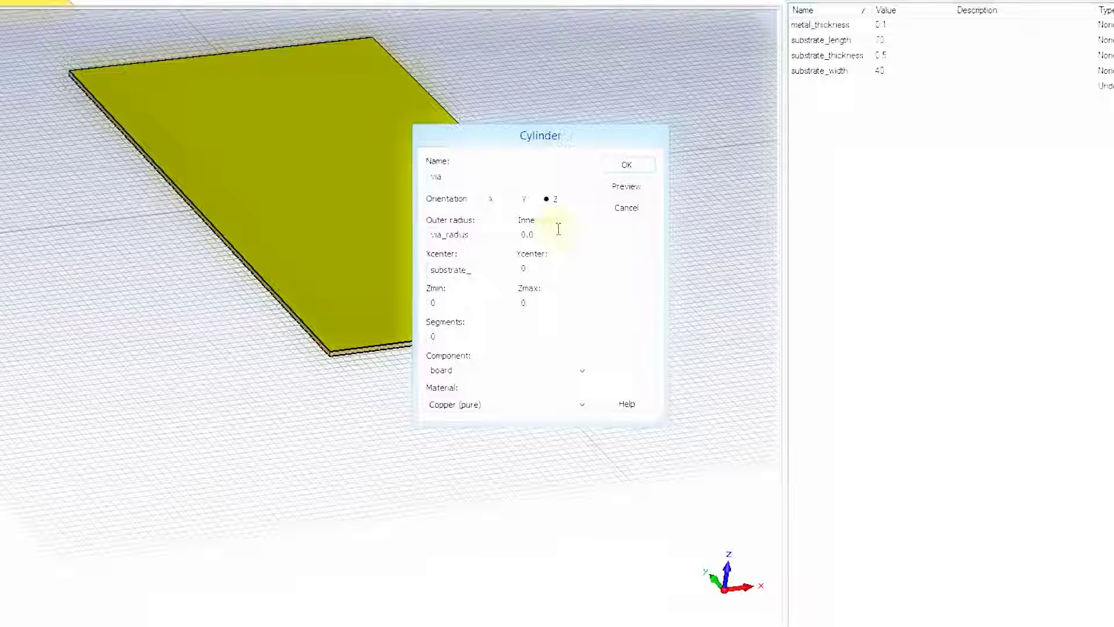
text(ww)
key(BackSpace)
key(BackSpace)
key(BackSpace)
key(BackSpace)
key(BackSpace)
key(BackSpace)
key(BackSpace)
key(BackSpace)
key(BackSpace)
key(BackSpace)
key(BackSpace)
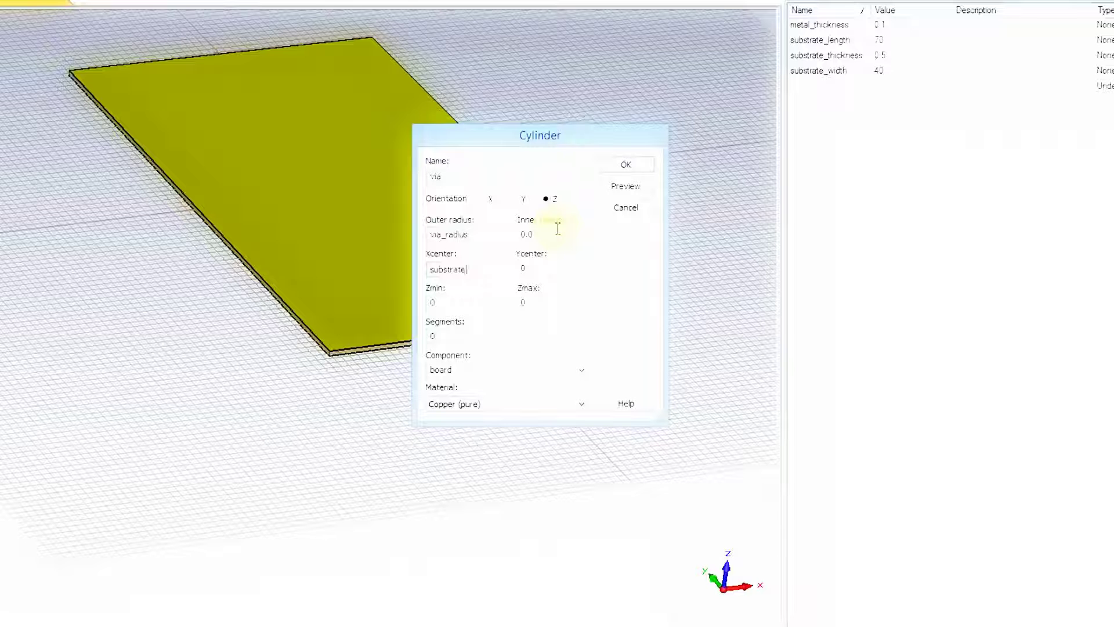
text(SIW_)
key(BackSpace)
key(BackSpace)
key(BackSpace)
key(BackSpace)
- Place the via cylinder's centre at Xcenter -SIW_width/2 and Ycenter -substrate_length/2 + 3*via_radius
text(-SIW_width/2)
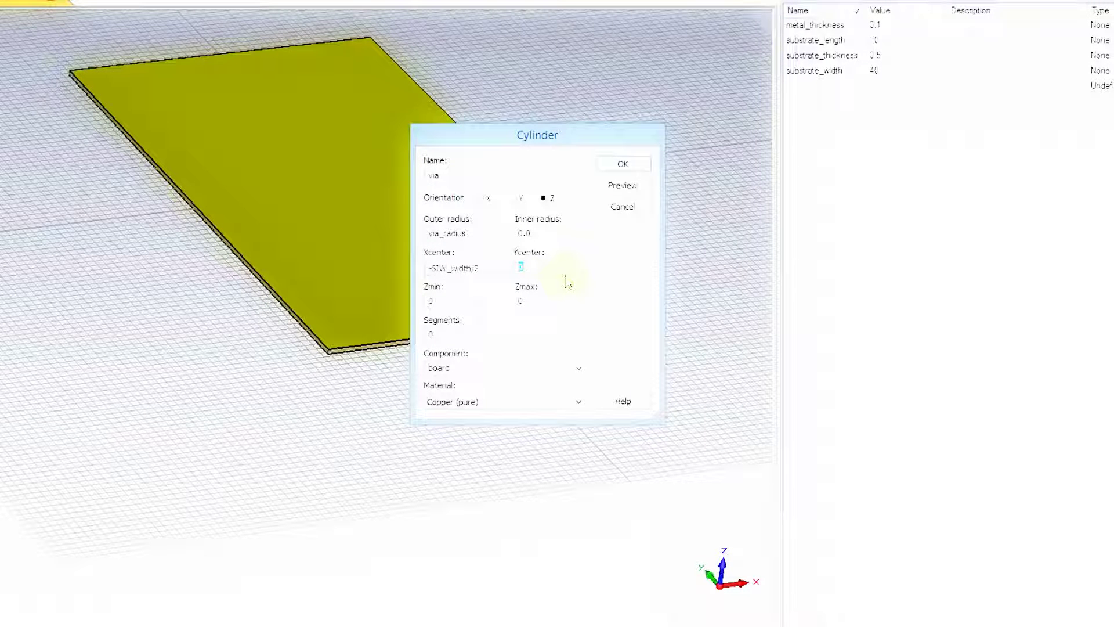
text(-sub)
text(strate)
text(_le)
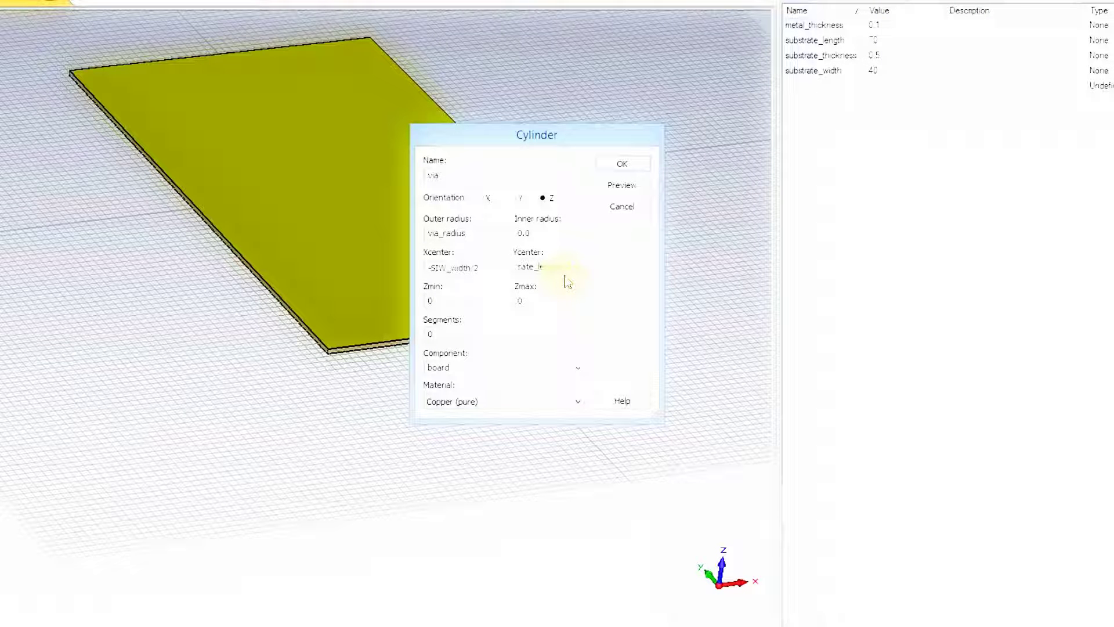
text(ngth/2)
text( + 3*)
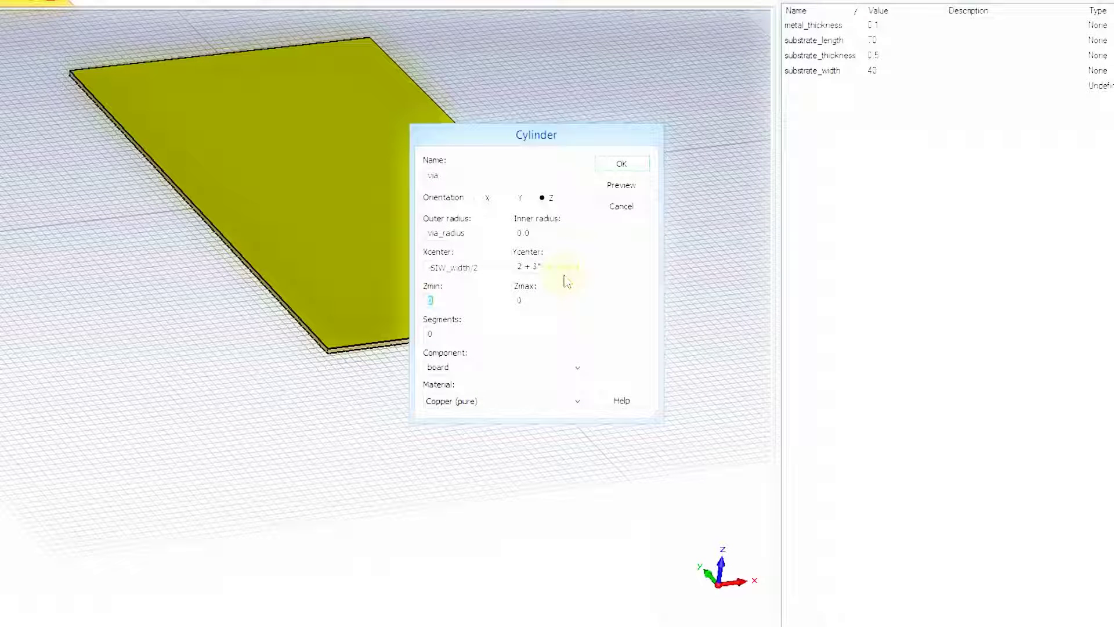
- Set the via cylinder's Zmin to -substrate_thickness/2 - metal_thickness
text(-substrate_thicknes)
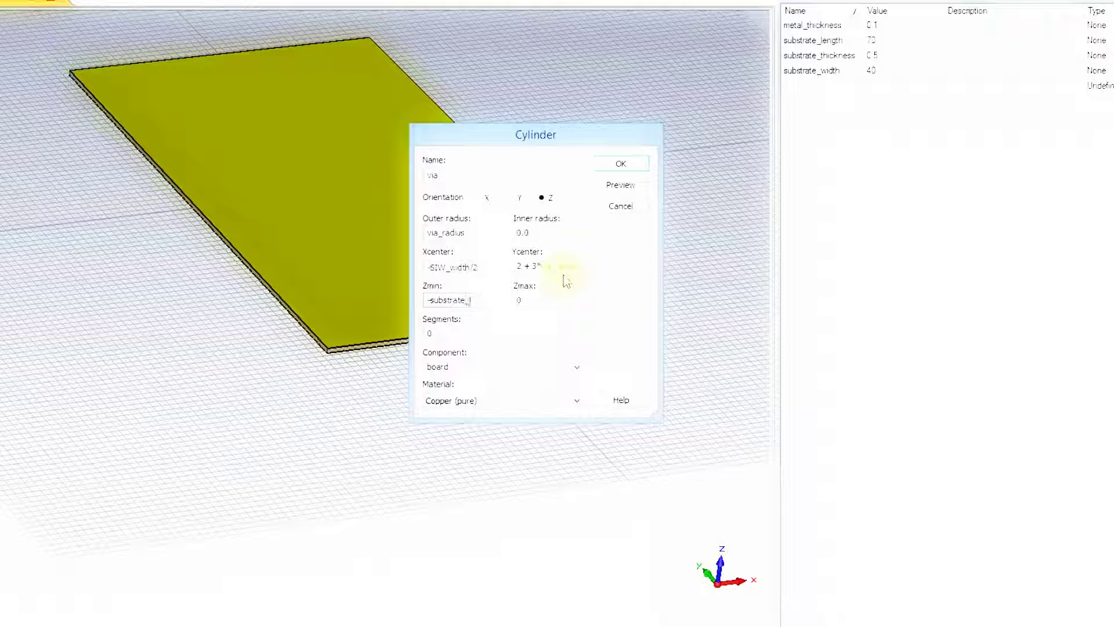
text(s / 2)
key(BackSpace)
key(BackSpace)
key(BackSpace)
key(BackSpace)
text(/2 - metal_t)
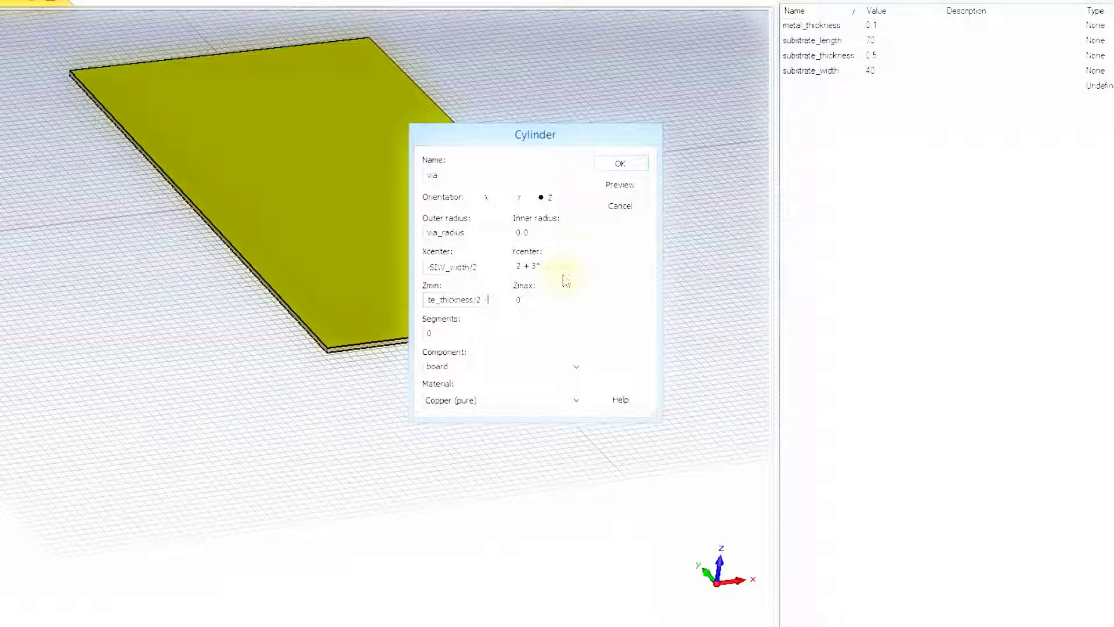
text(hickness)
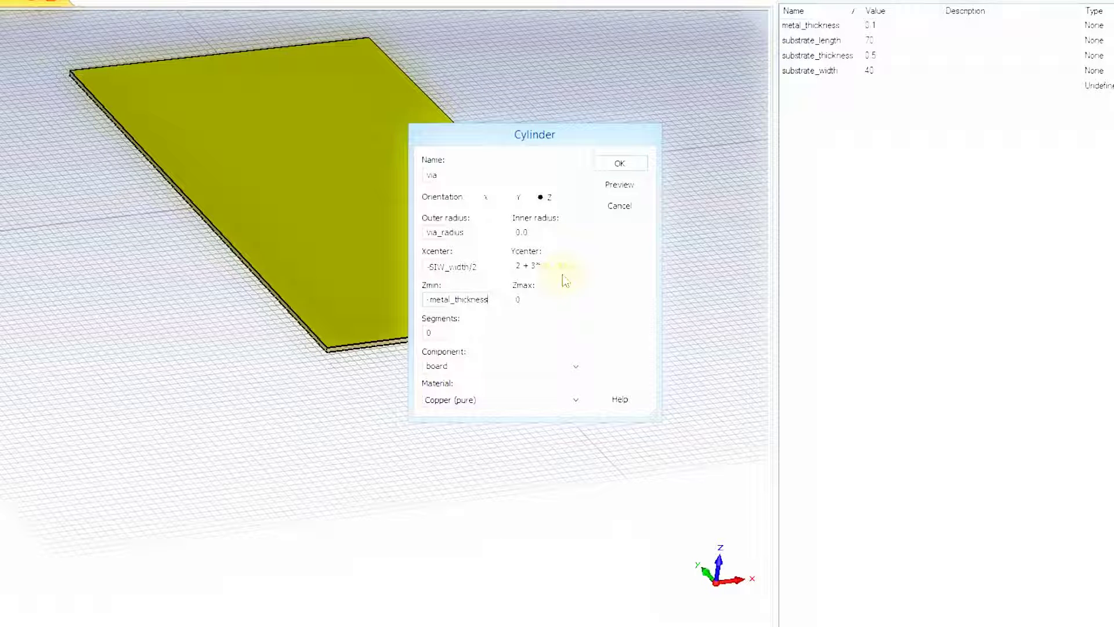
- Set the via cylinder's Zmax to substrate_thickness/2 + metal_thickness and check the entered expressions
key(Tab)
text(substrate_thicknes)
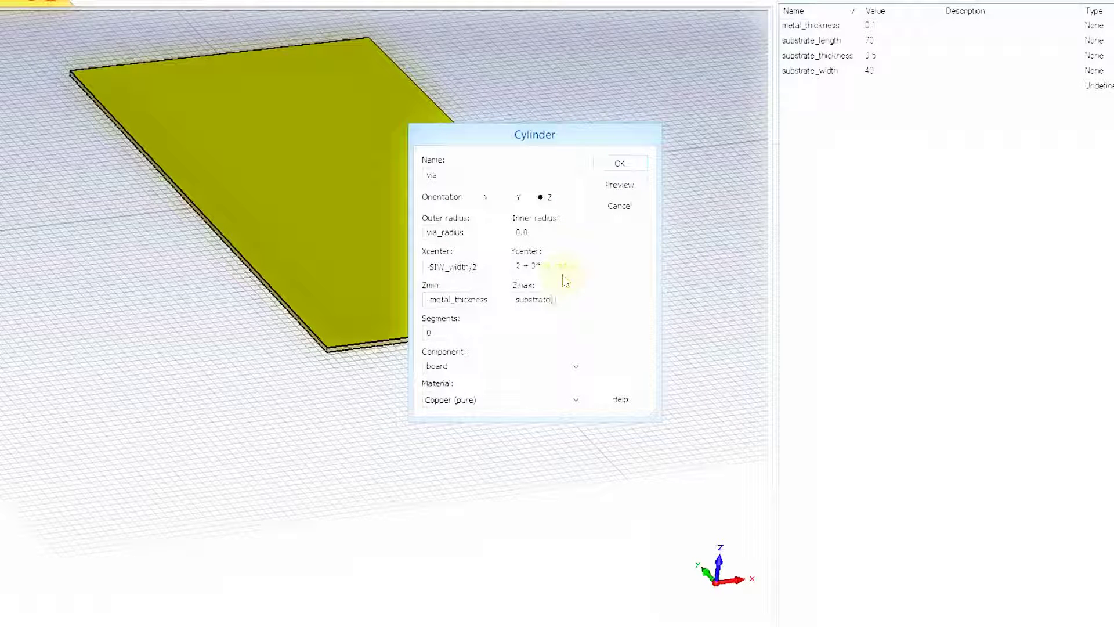
text(2 + metal)
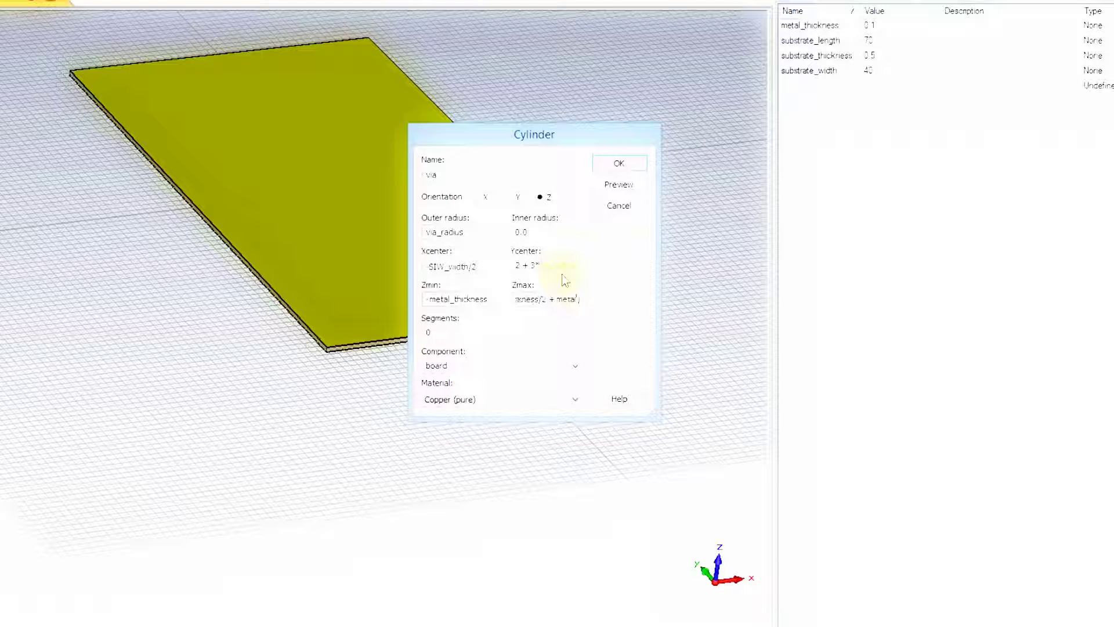
text(_thickness)
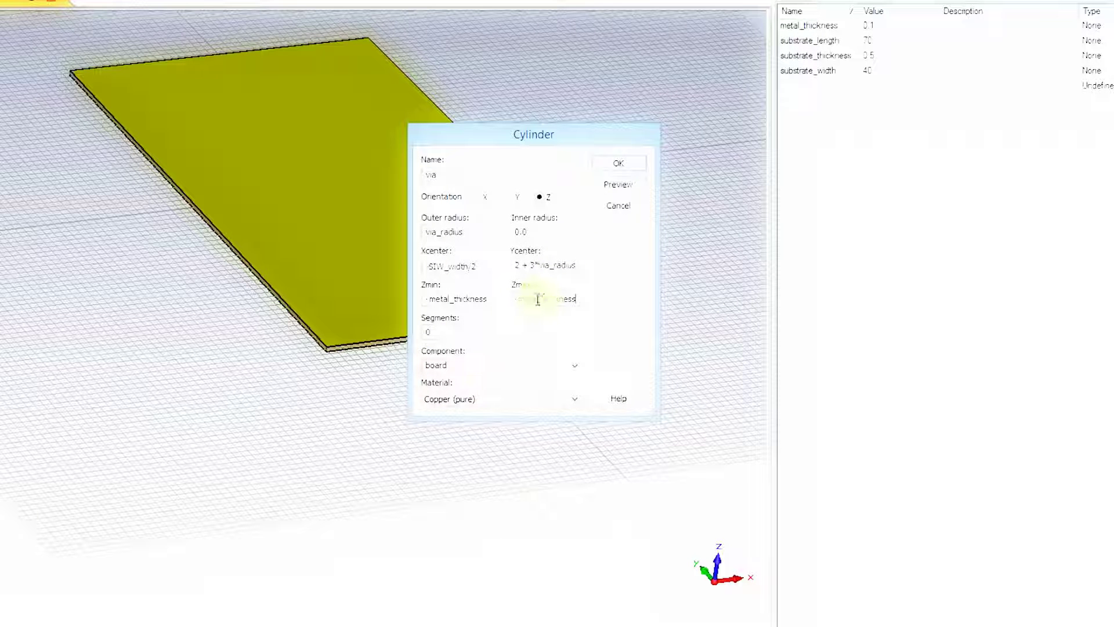
drag(538, 299, 543, 299)
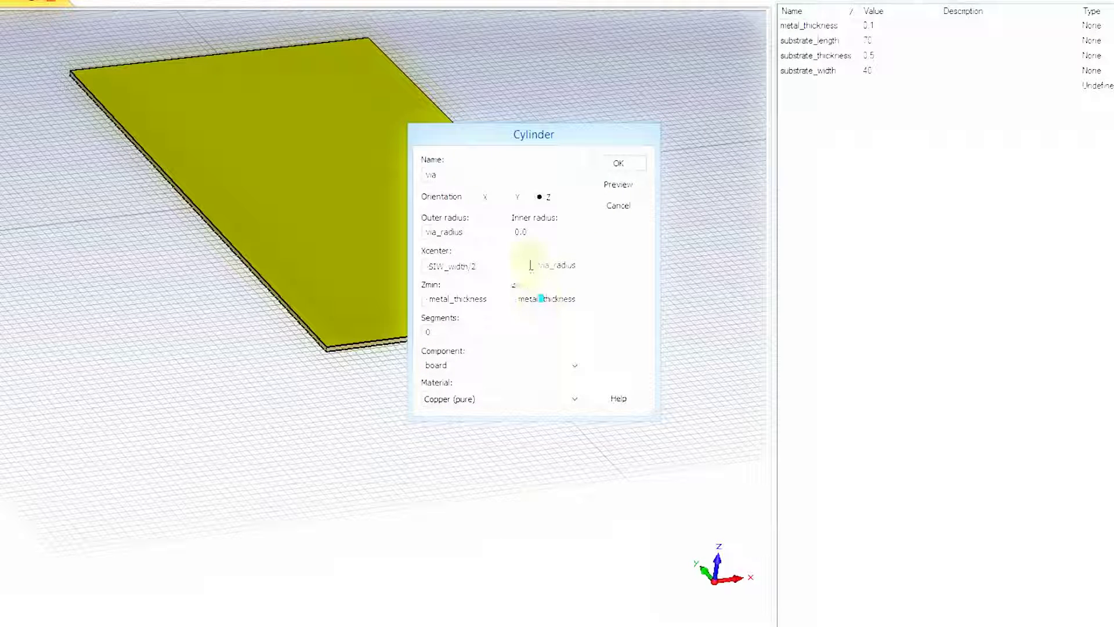
click(472, 175)
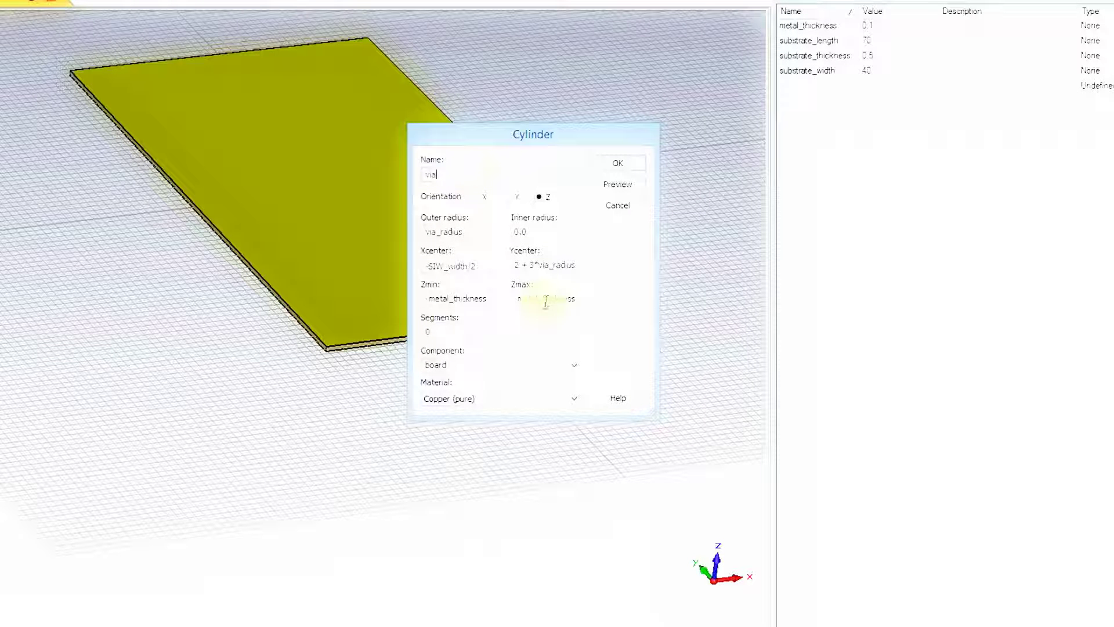
click(460, 327)
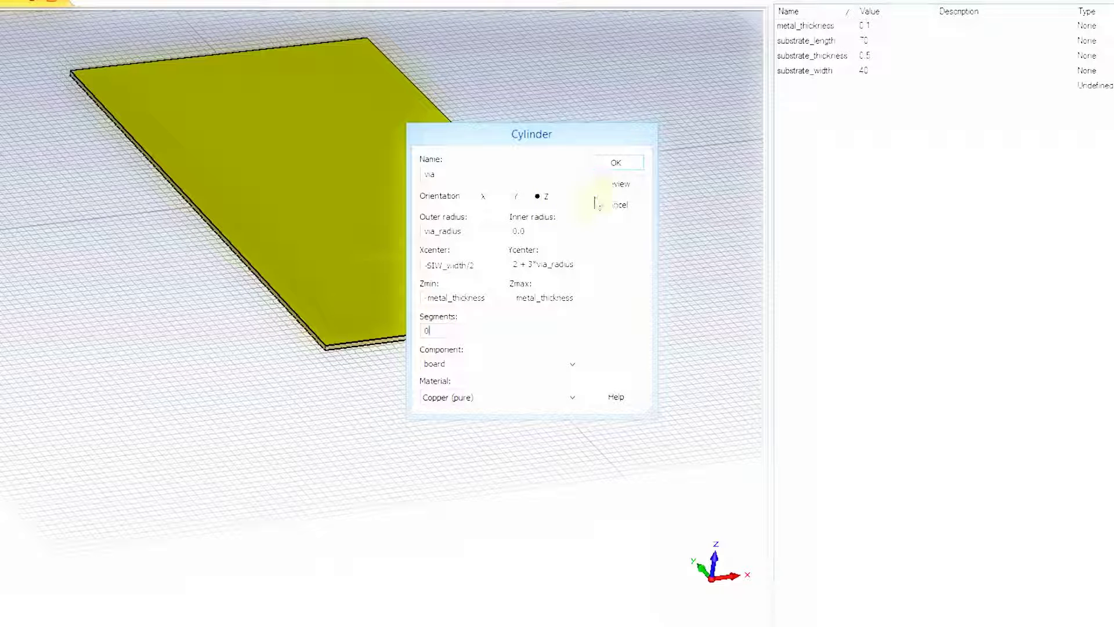
- Submit the cylinder definition and define the missing parameters via_radius as 0.2 and SIW_width as 10
click(619, 163)
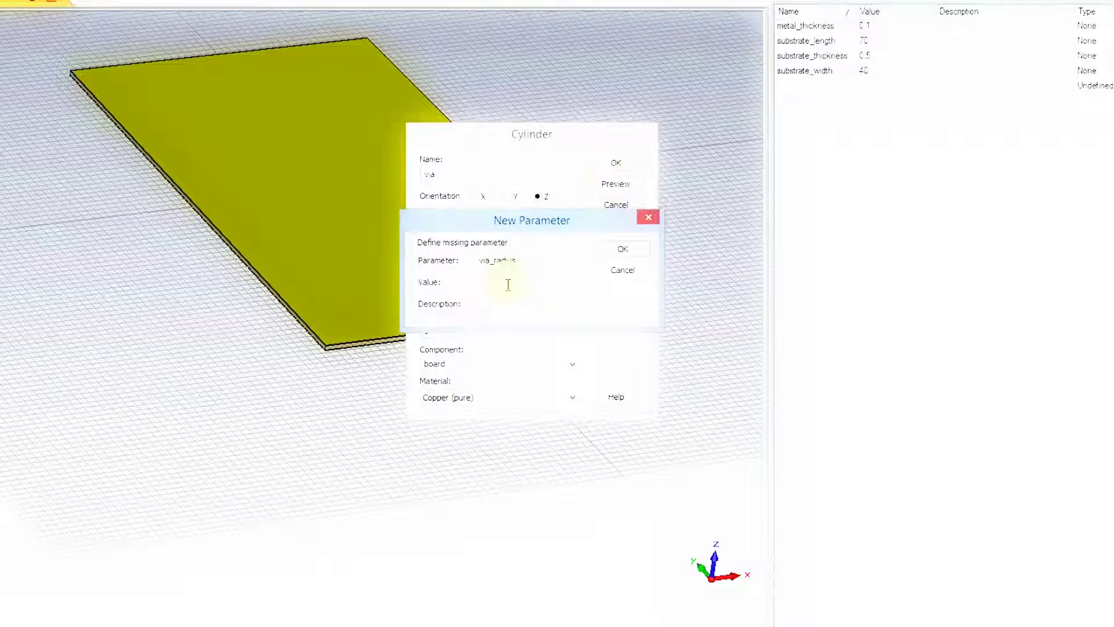
click(508, 284)
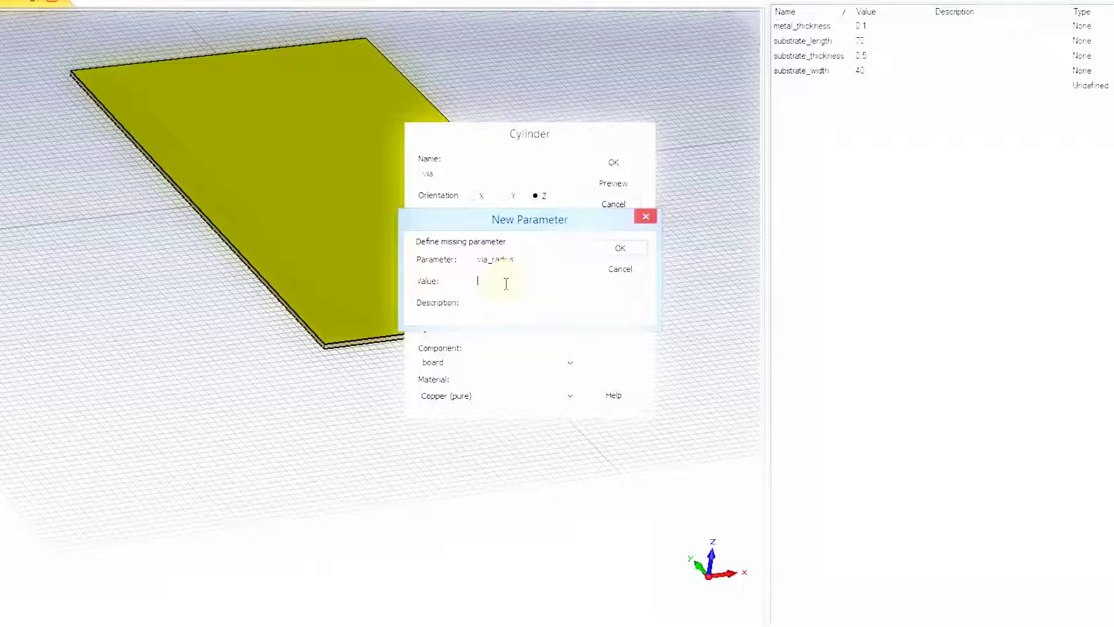
text(0)
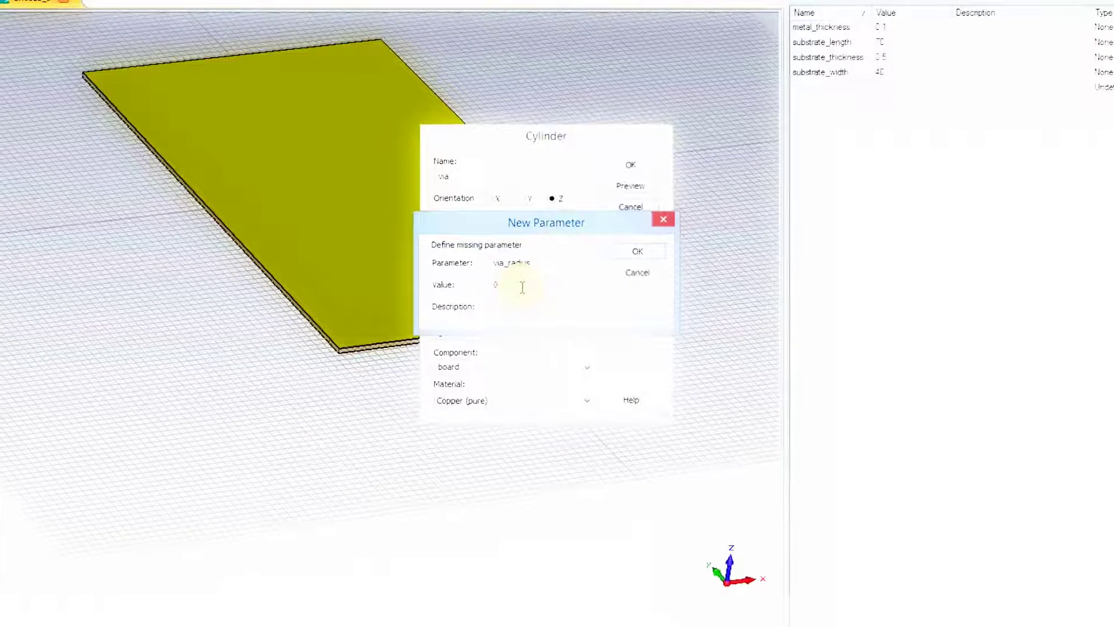
text(.2)
key(Return)
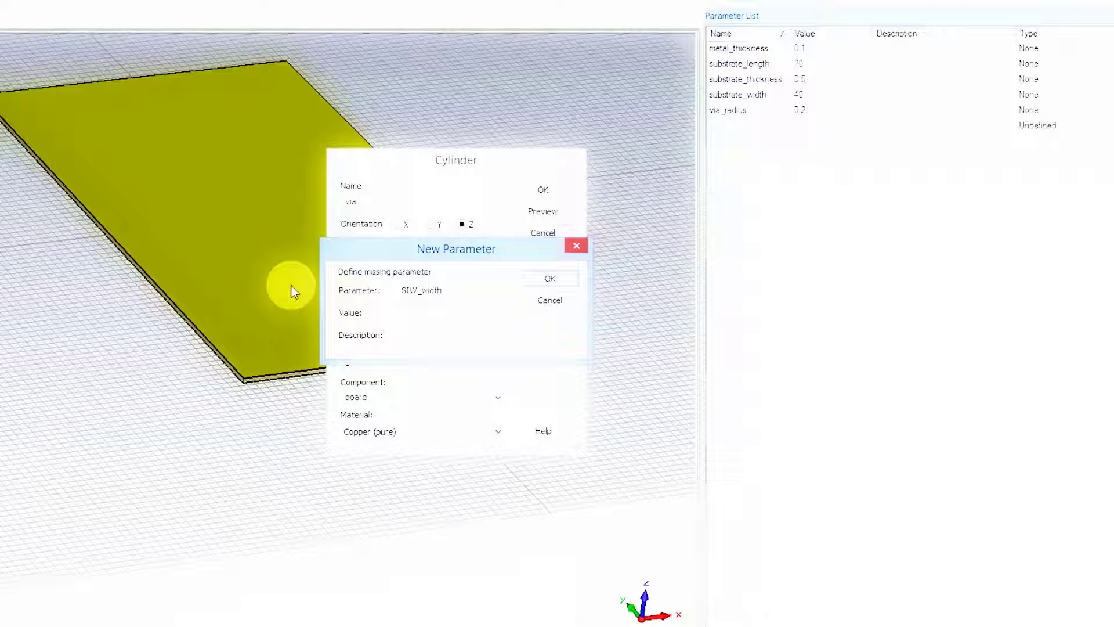
text(10)
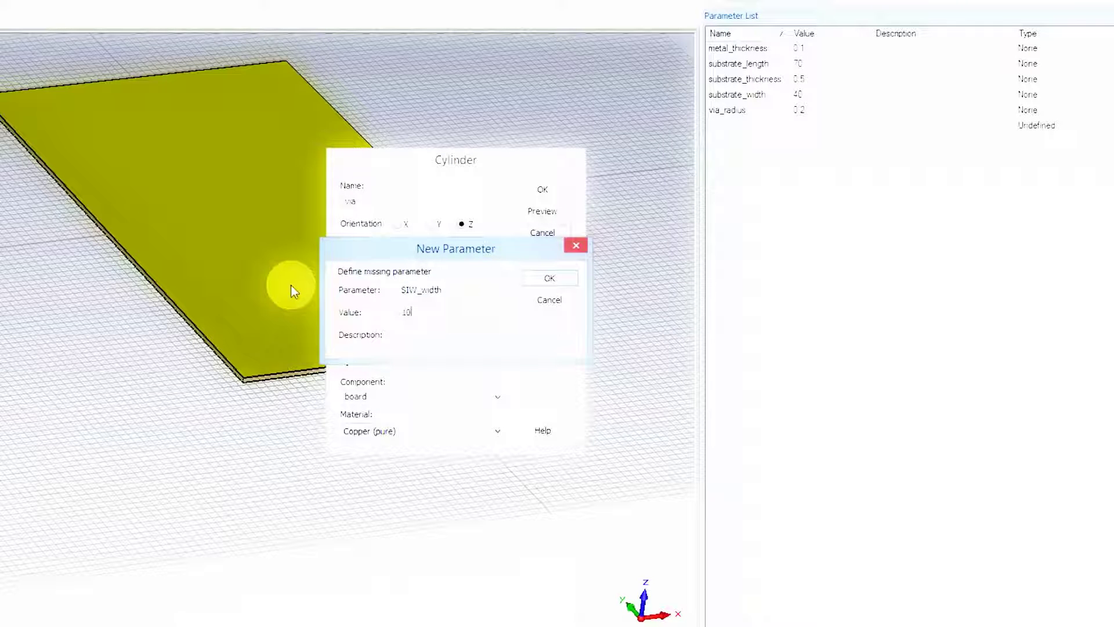
click(550, 280)
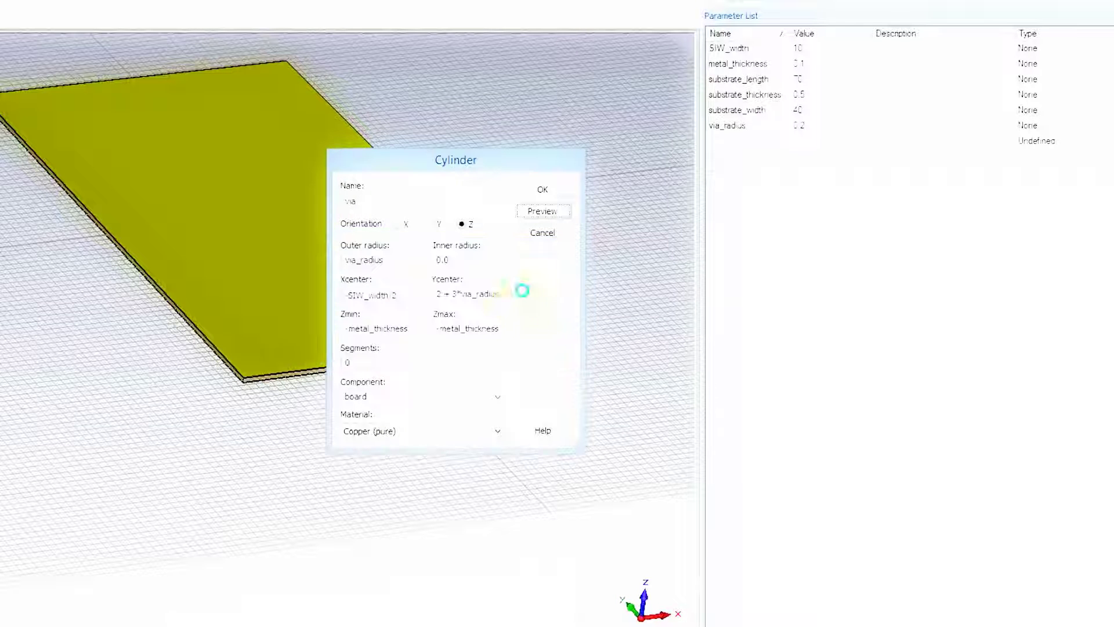
- Examine the previewed via outline near the board's front edge
drag(507, 167, 611, 165)
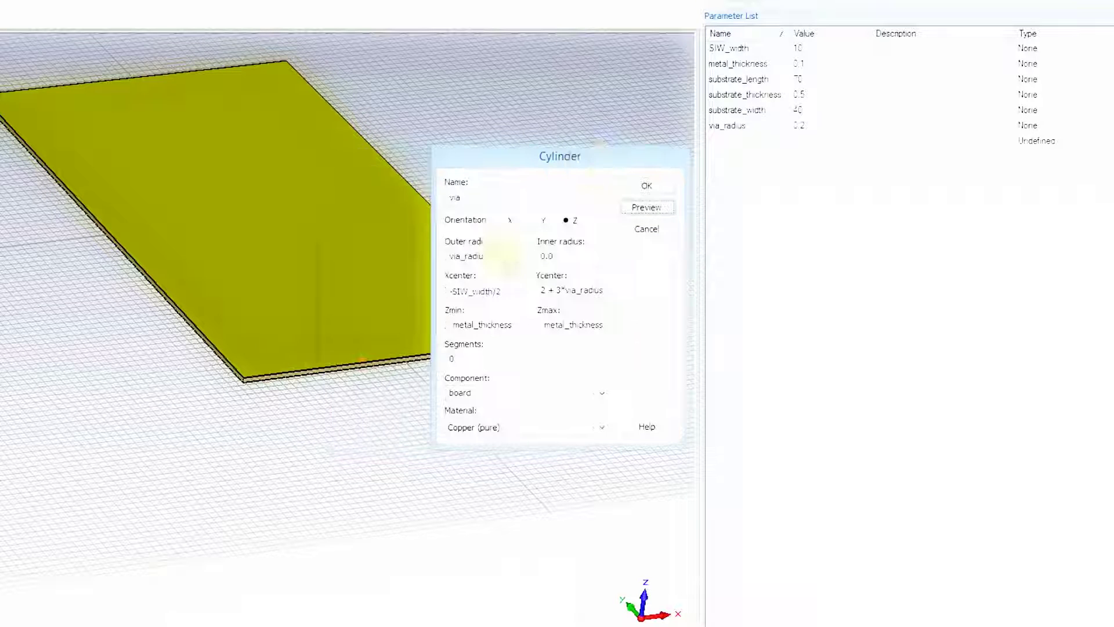
scroll(372, 358, up, 4)
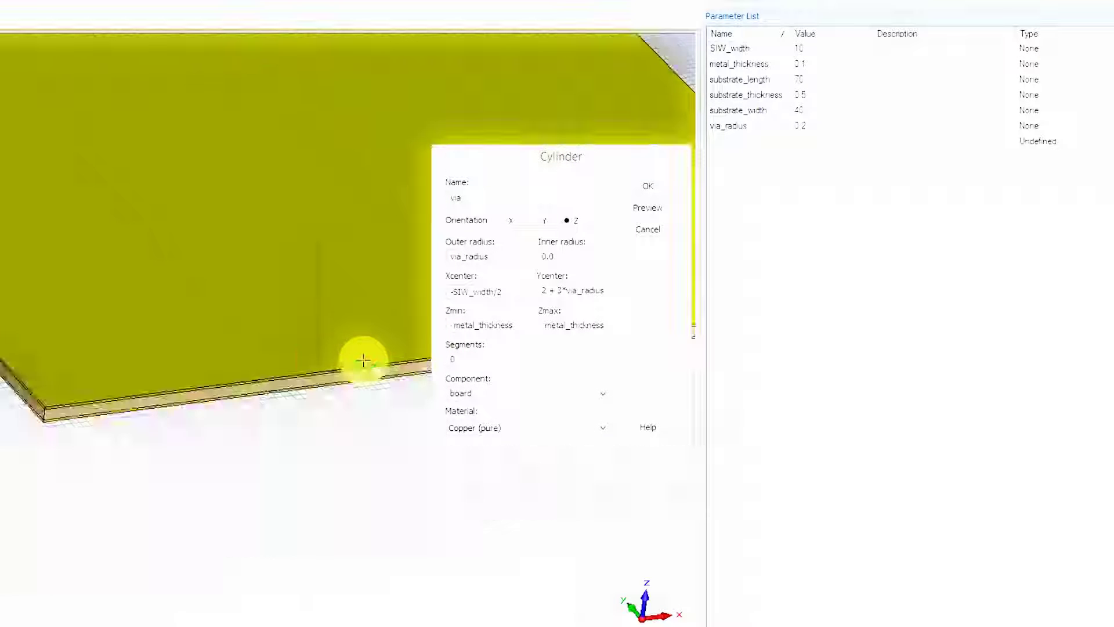
scroll(358, 353, up, 3)
mouse_move(351, 447)
ctrl+mouse_down()
mouse_move(364, 342)
mouse_move(336, 397)
ctrl+mouse_up()
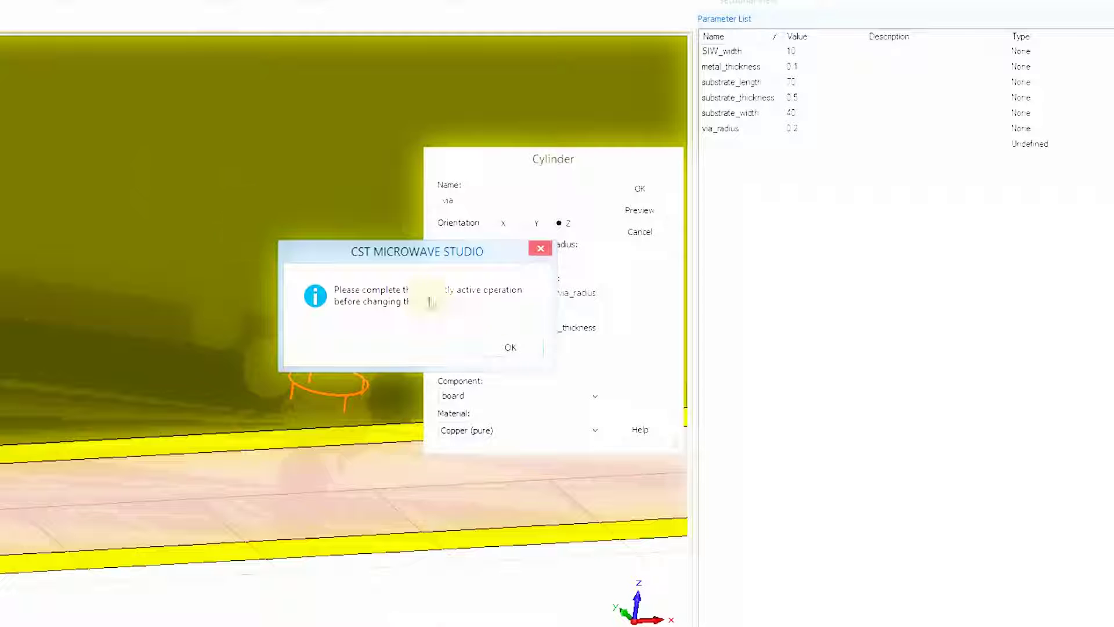
click(522, 350)
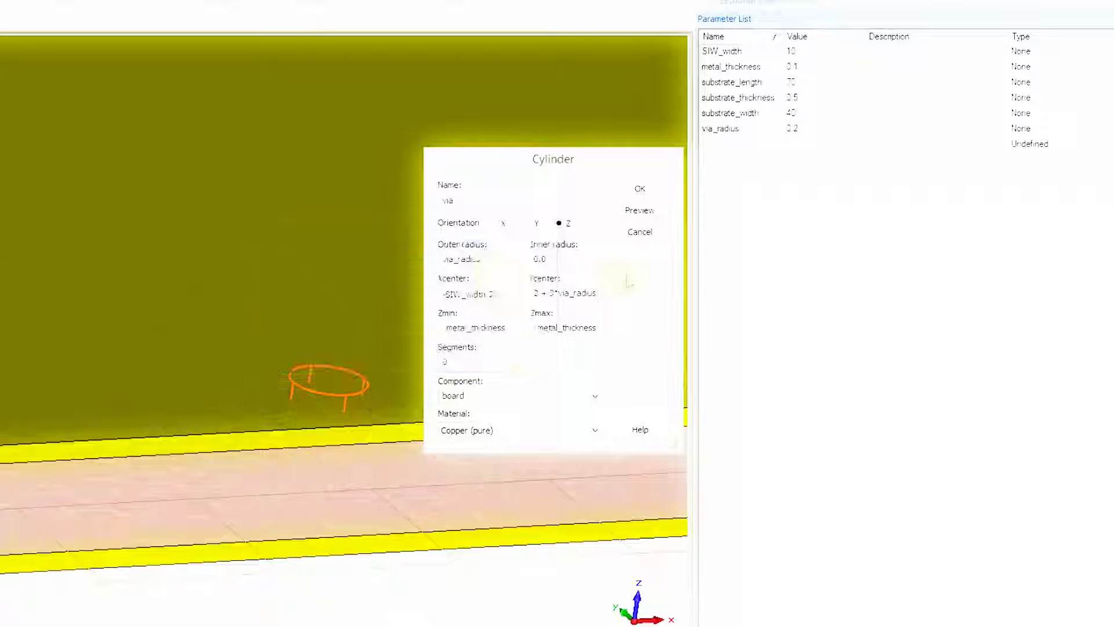
- Create the copper via cylinder from the entered definition and single it out near the board's front edge
click(640, 188)
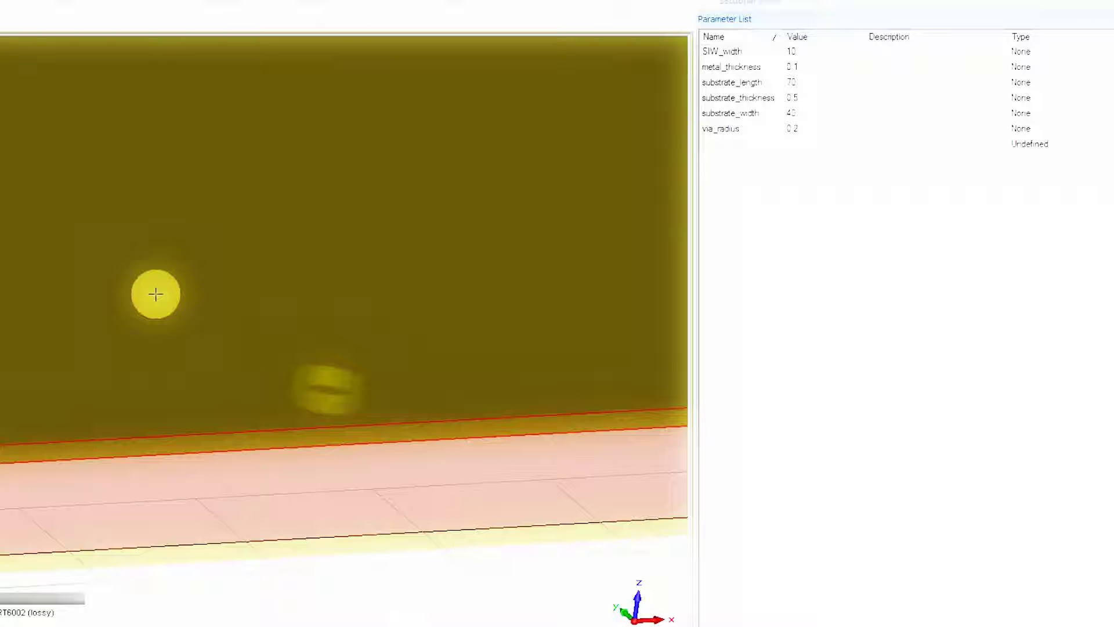
scroll(315, 420, up, 3)
scroll(314, 412, down, 3)
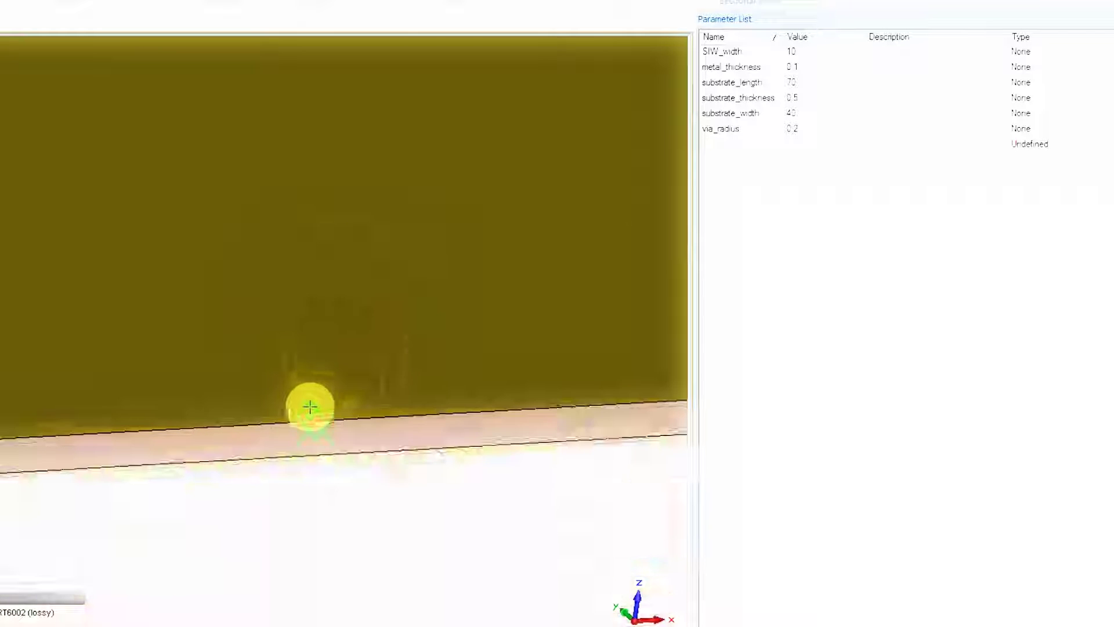
scroll(313, 397, up, 1)
scroll(314, 395, up, 2)
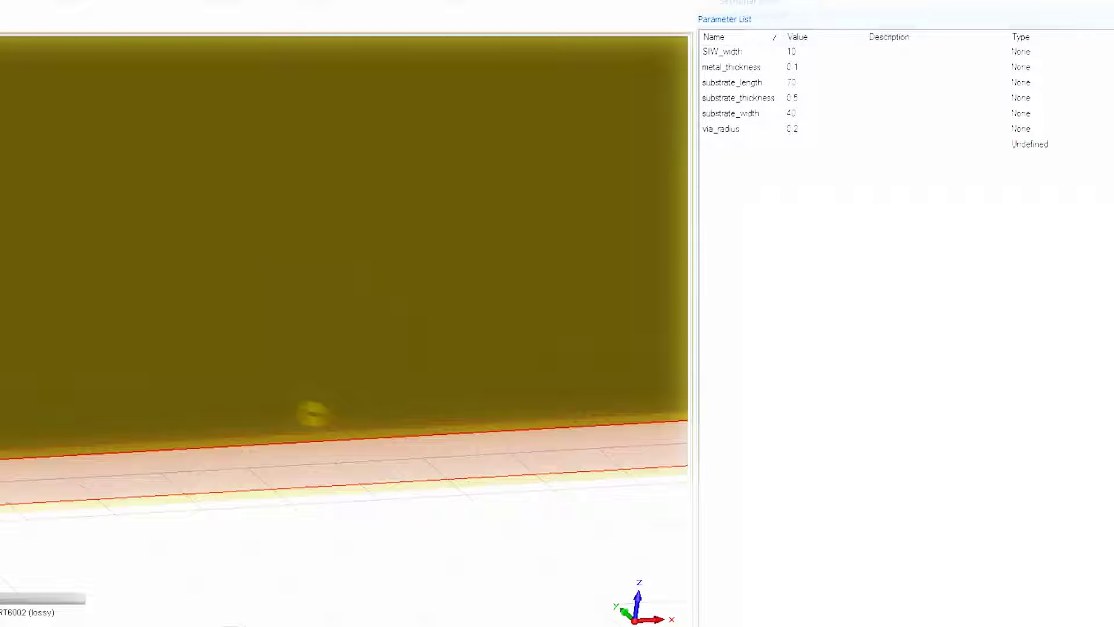
click(313, 414)
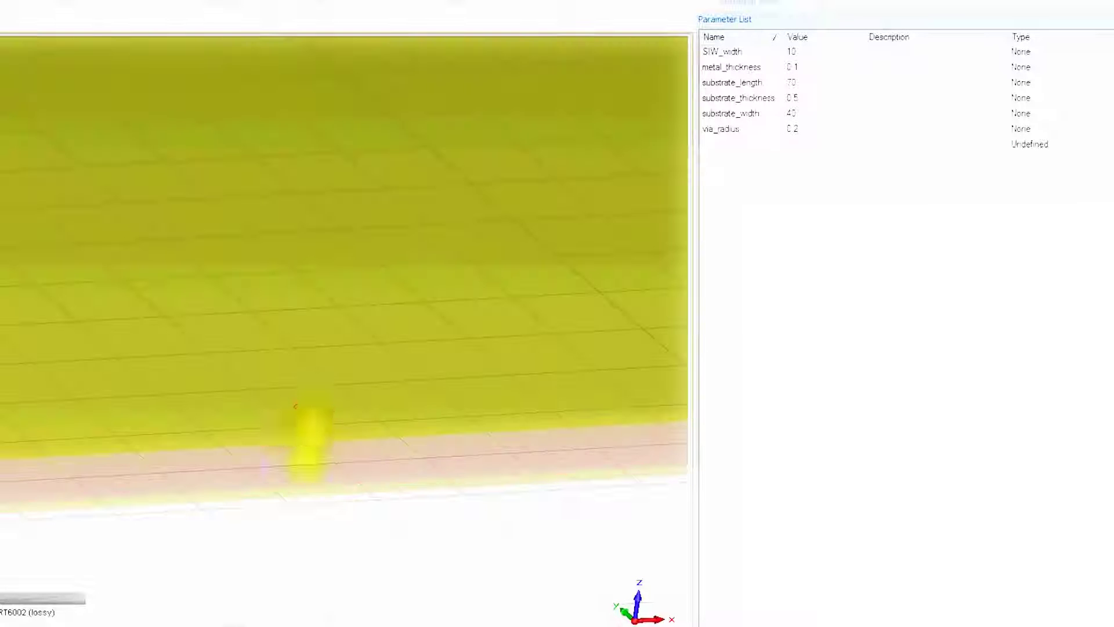
key(Escape)
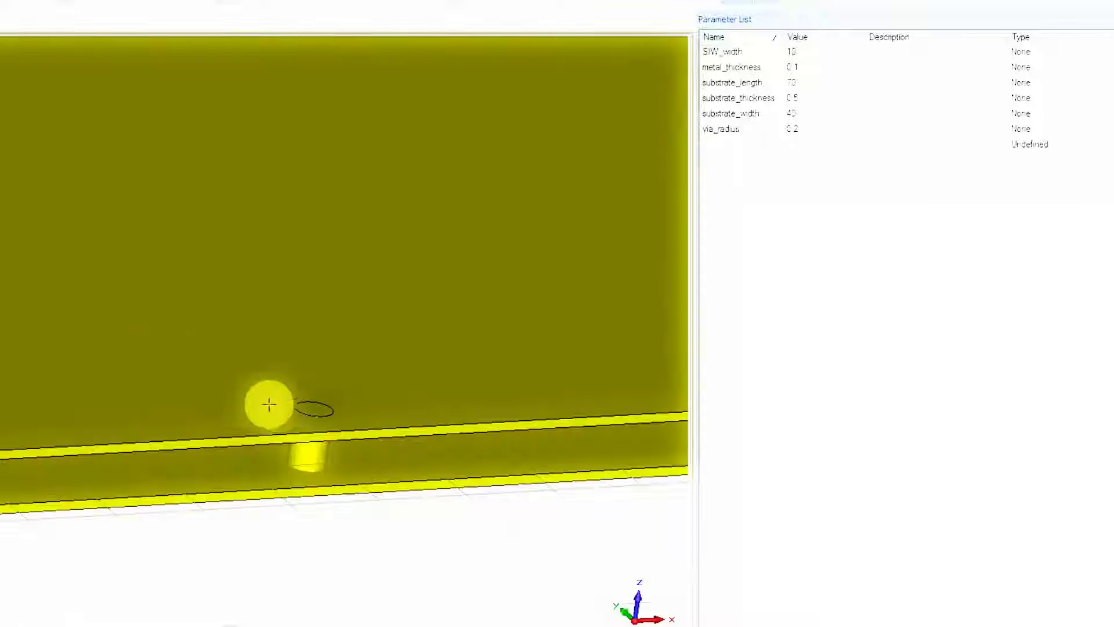
- Examine how the via extends between the upper and lower copper layers at the board's front edge
scroll(345, 412, up, 3)
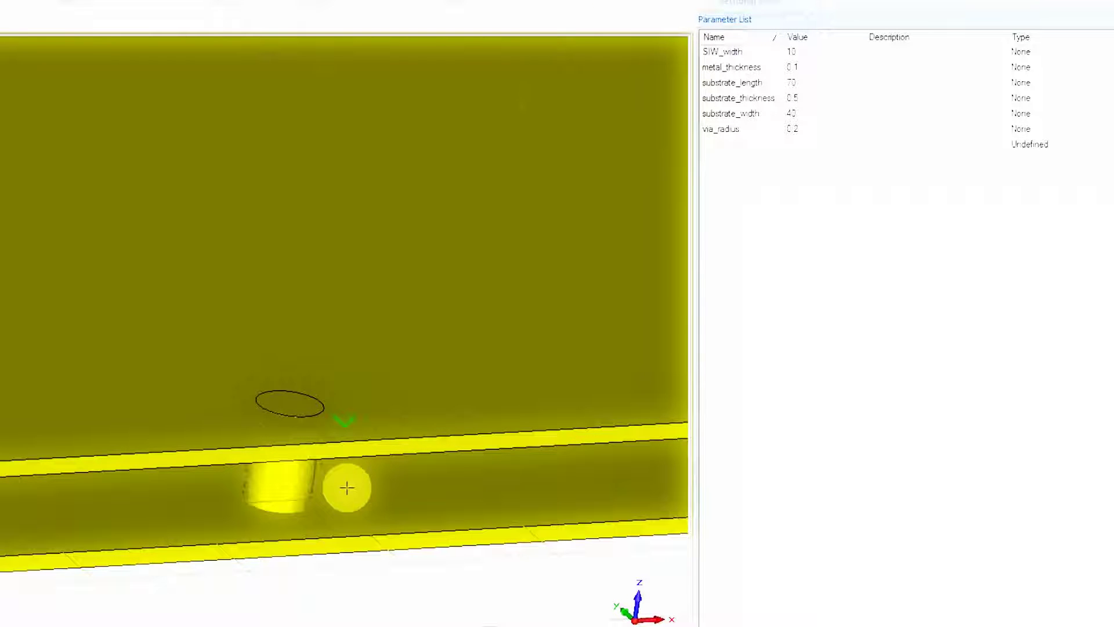
right_click(331, 464)
key(Escape)
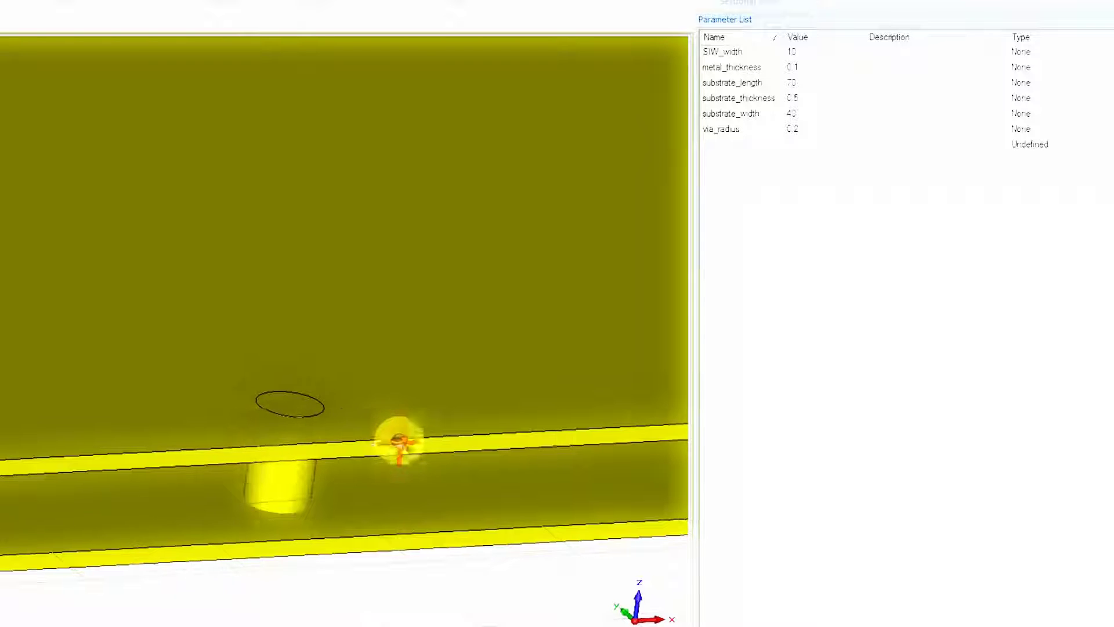
ctrl+drag(399, 441, 331, 422)
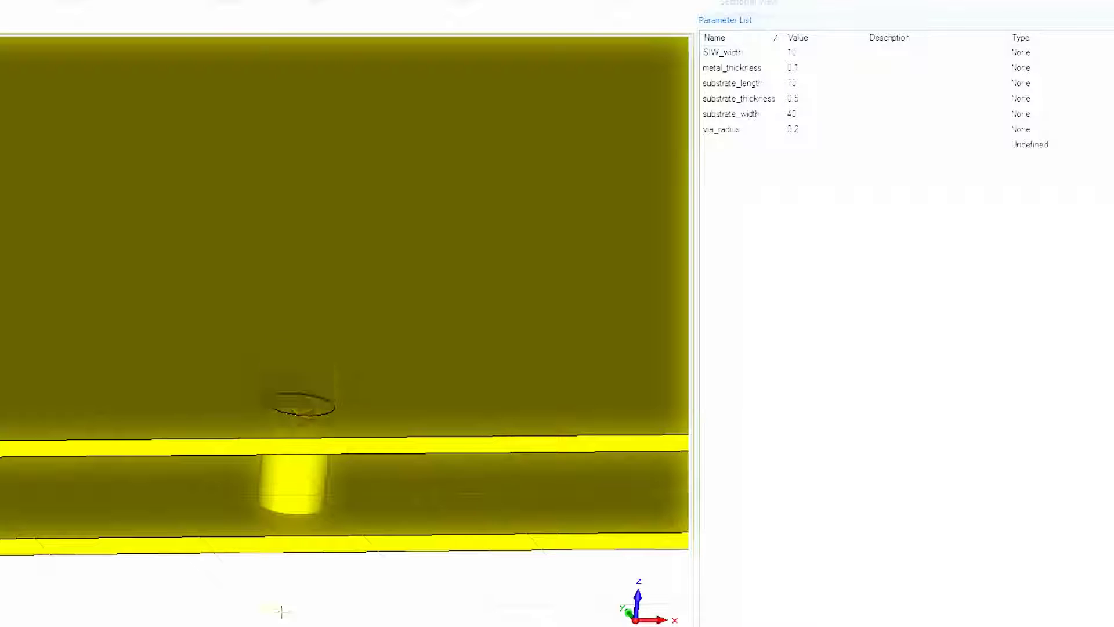
scroll(323, 470, up, 3)
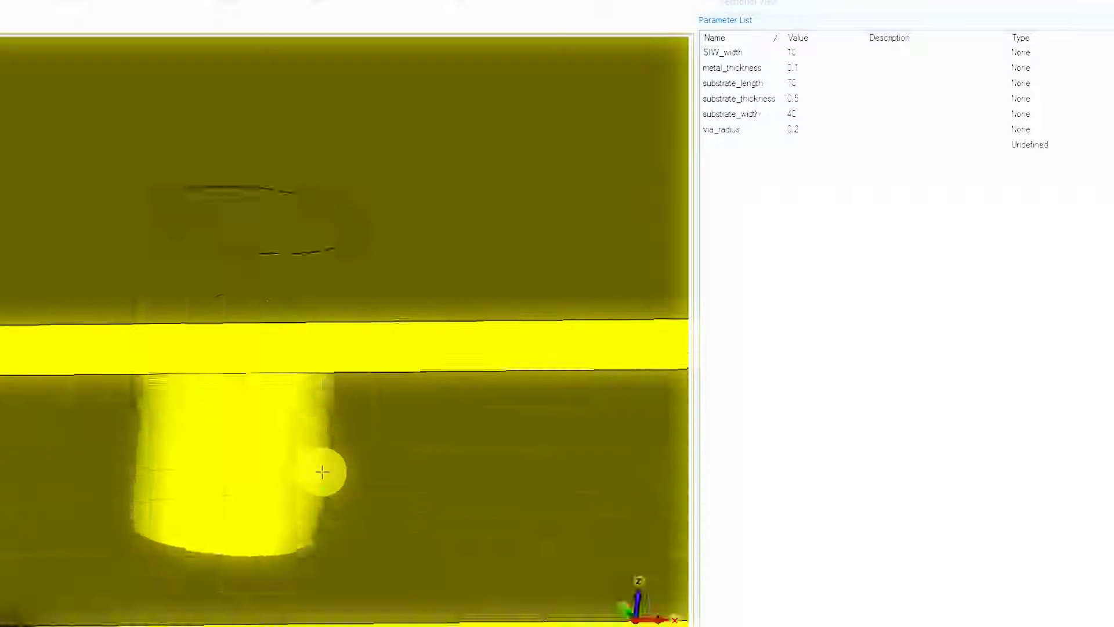
scroll(326, 469, down, 8)
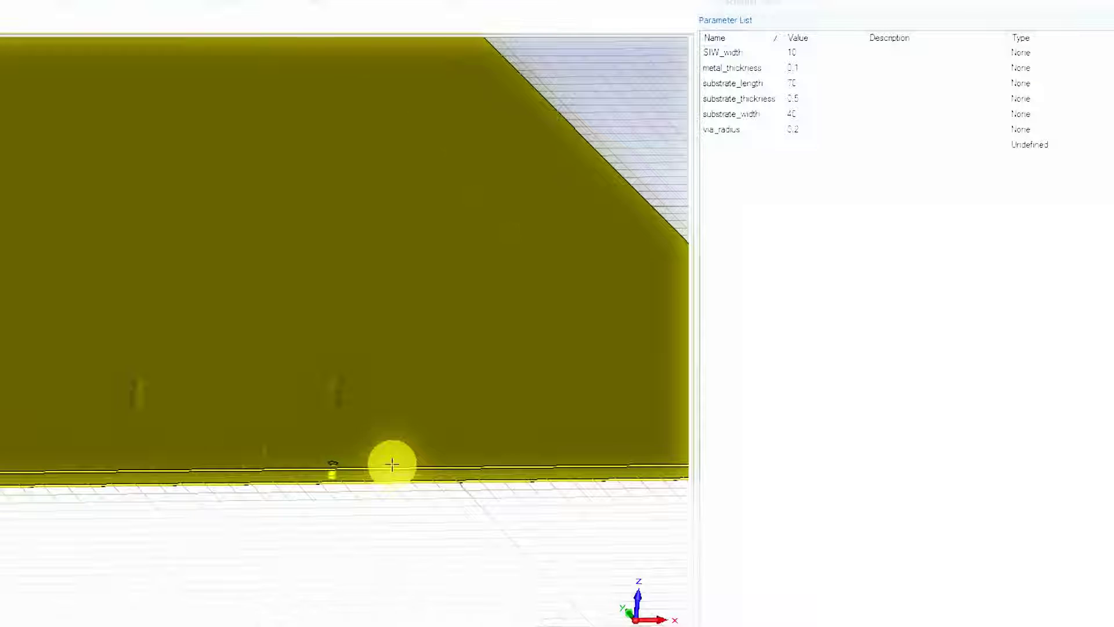
- Start a Translate transform of the selected via with copying and uniting enabled
middle_drag(393, 463, 253, 458)
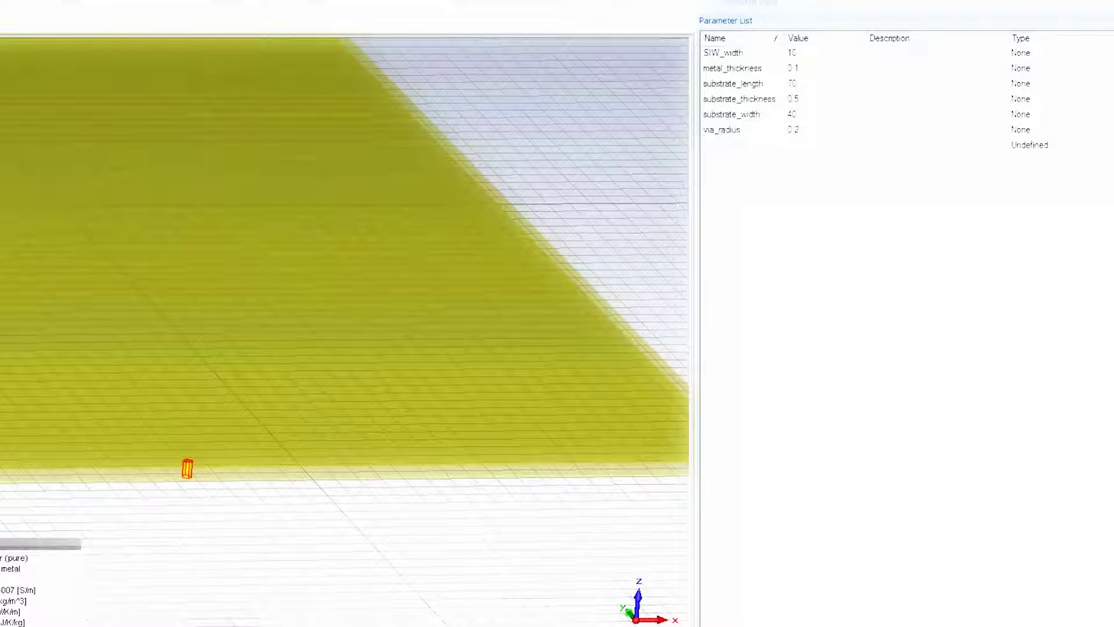
key(ctrl+t)
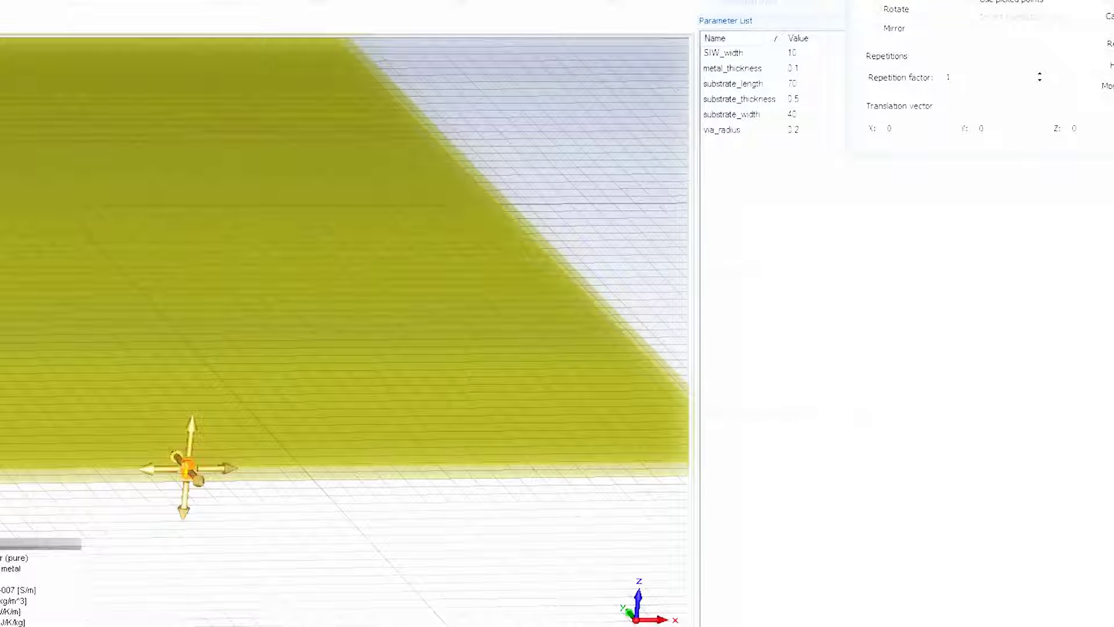
drag(906, 3, 604, 192)
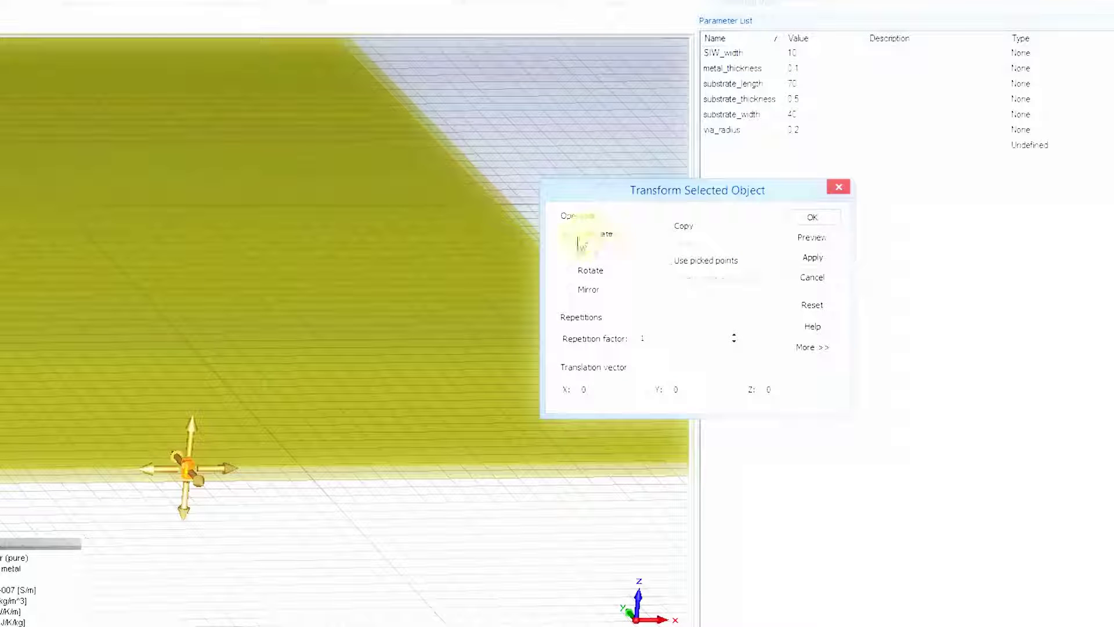
click(598, 235)
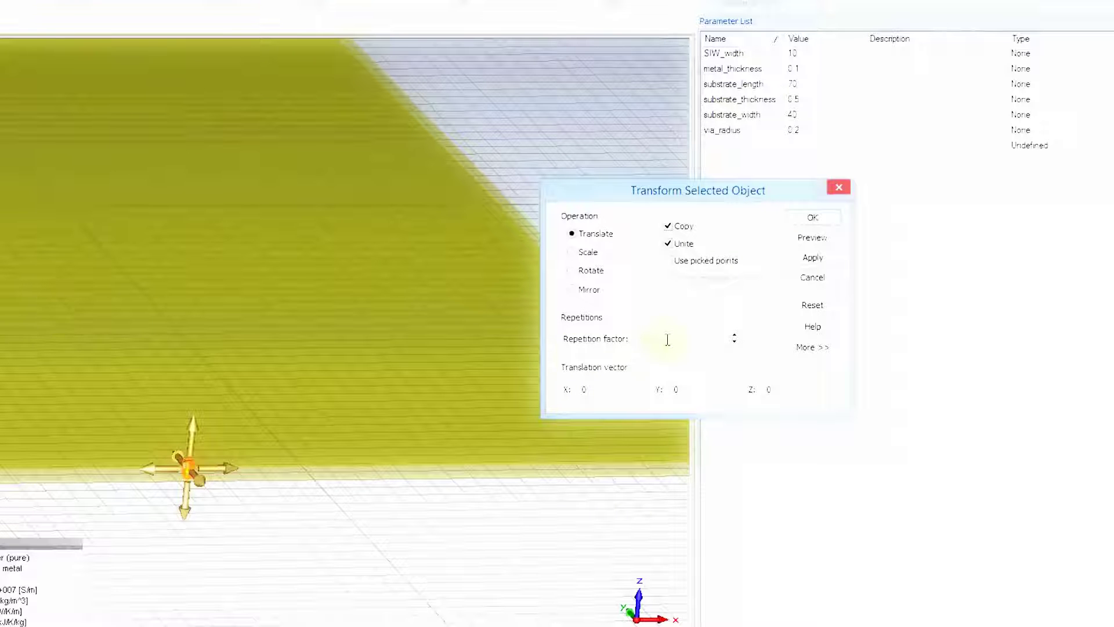
- Set the translation's repetition factor to (substrate_length/via_spacing)-1
double_click(611, 337)
key(BackSpace)
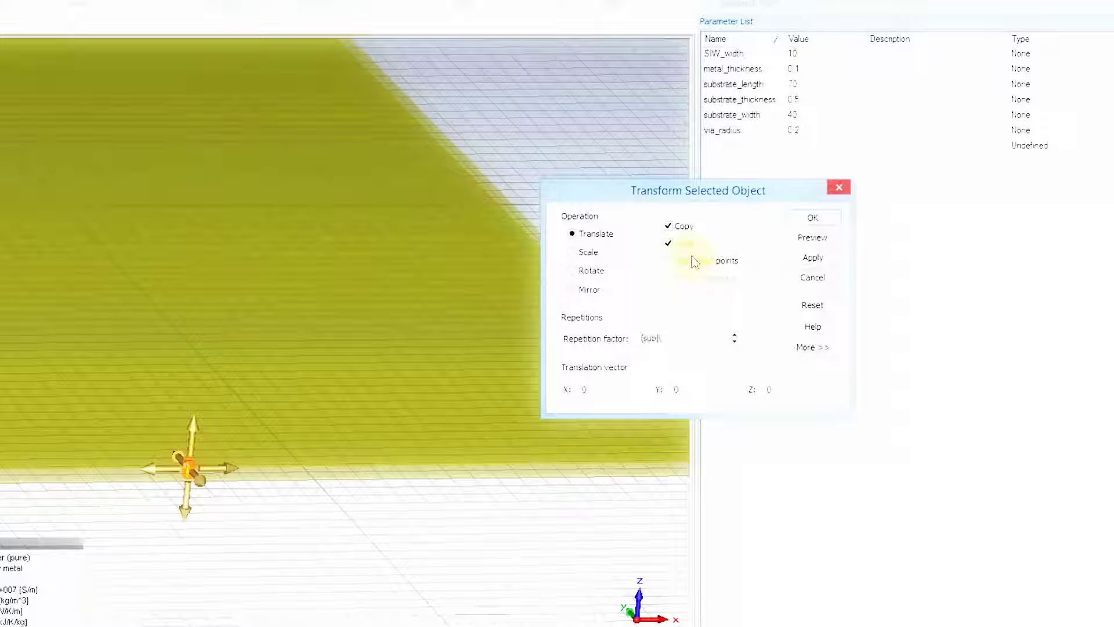
text((substrate_length/)
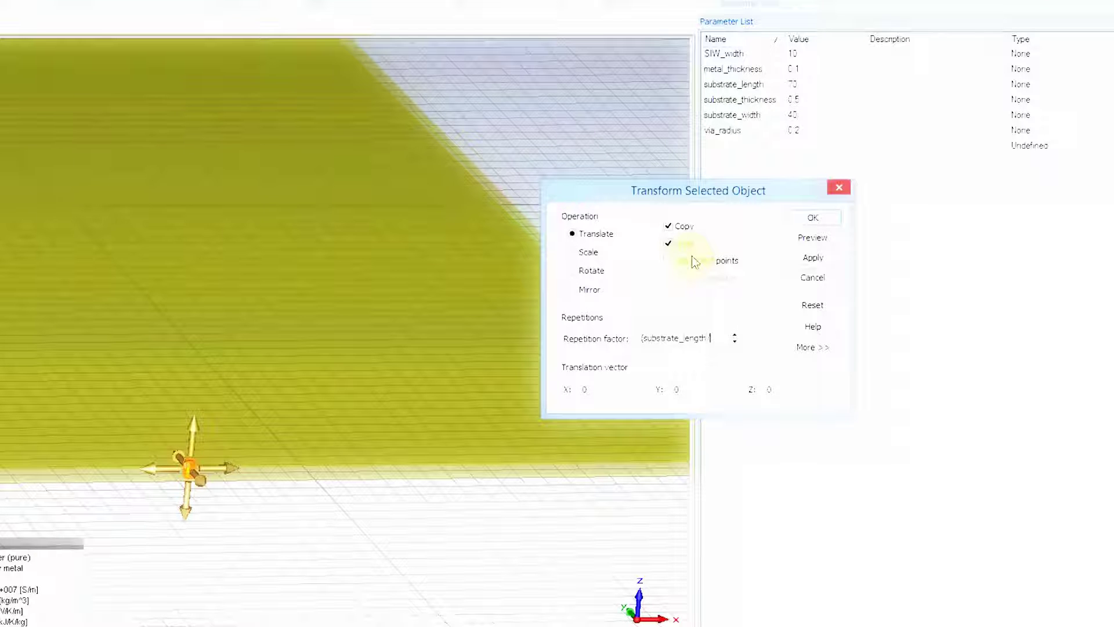
text(pacing))
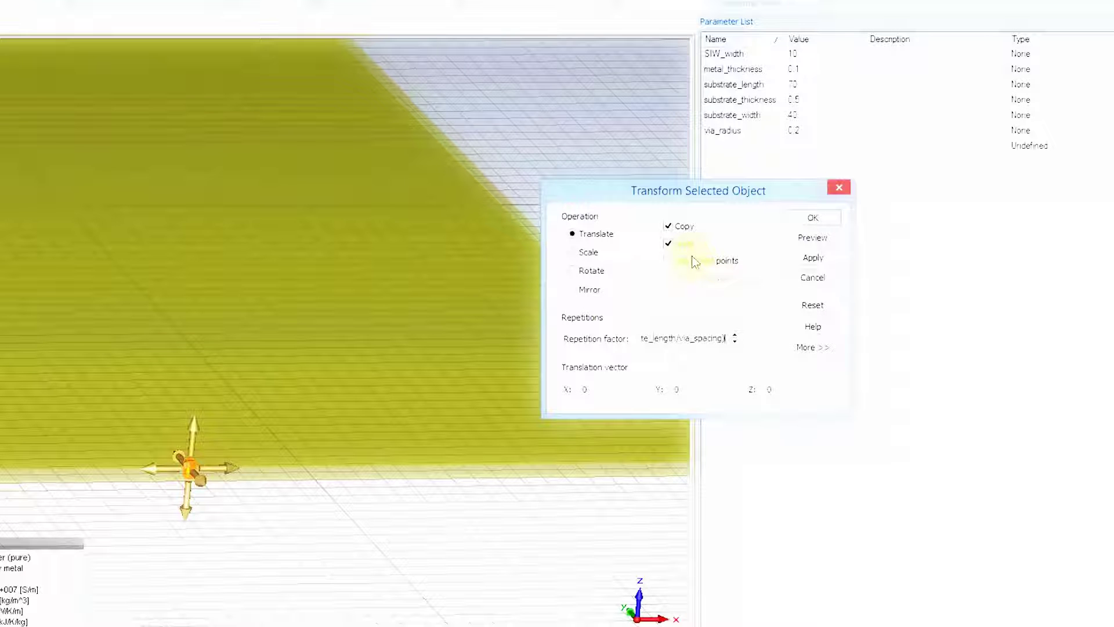
text(-1)
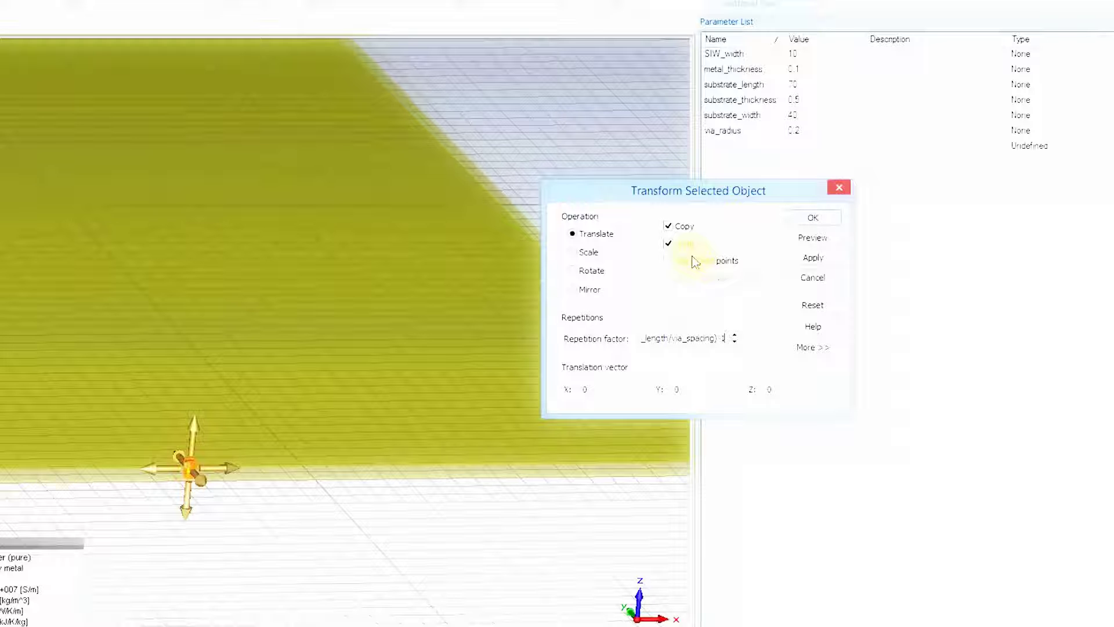
key(Tab)
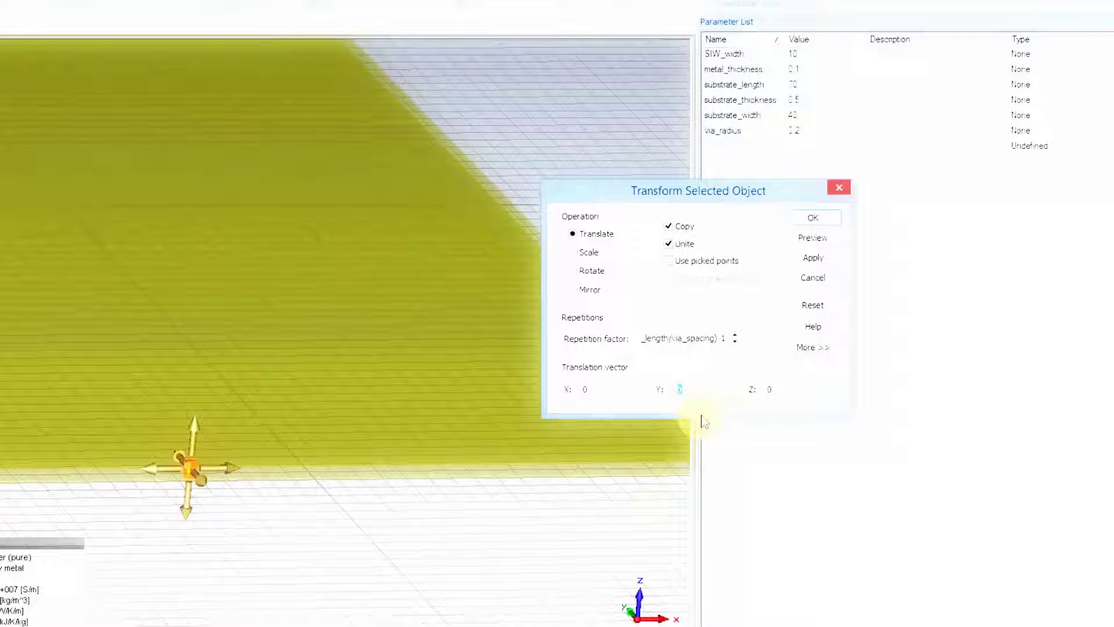
- Set the Y translation to via_spacing, define the missing parameter via_spacing as 4*via_radius, and preview the via row
text(via_spacing)
click(818, 241)
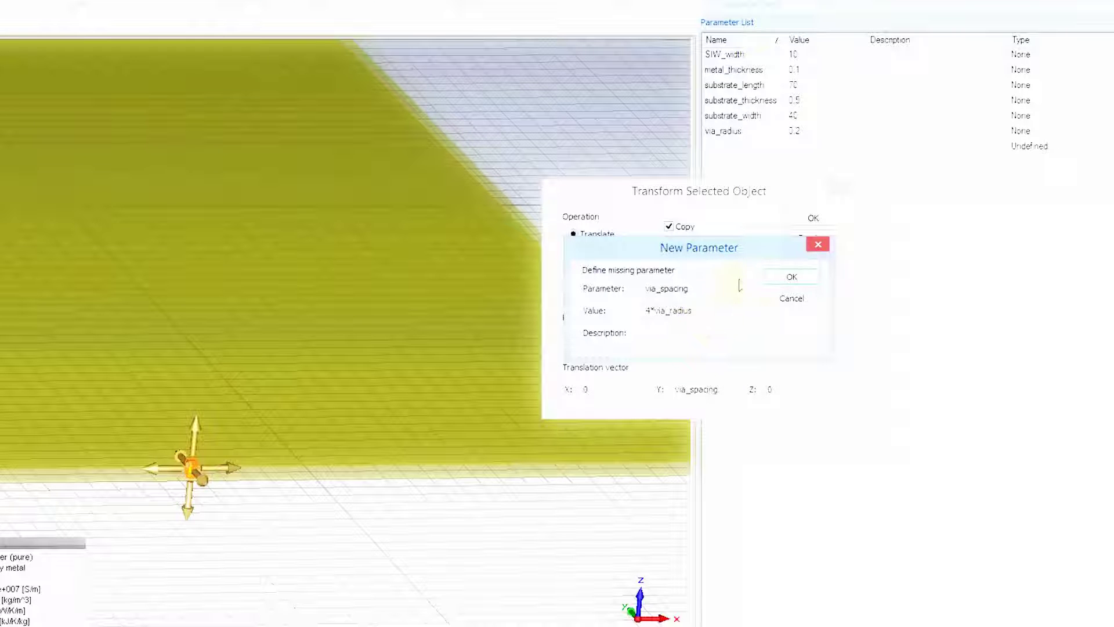
click(773, 282)
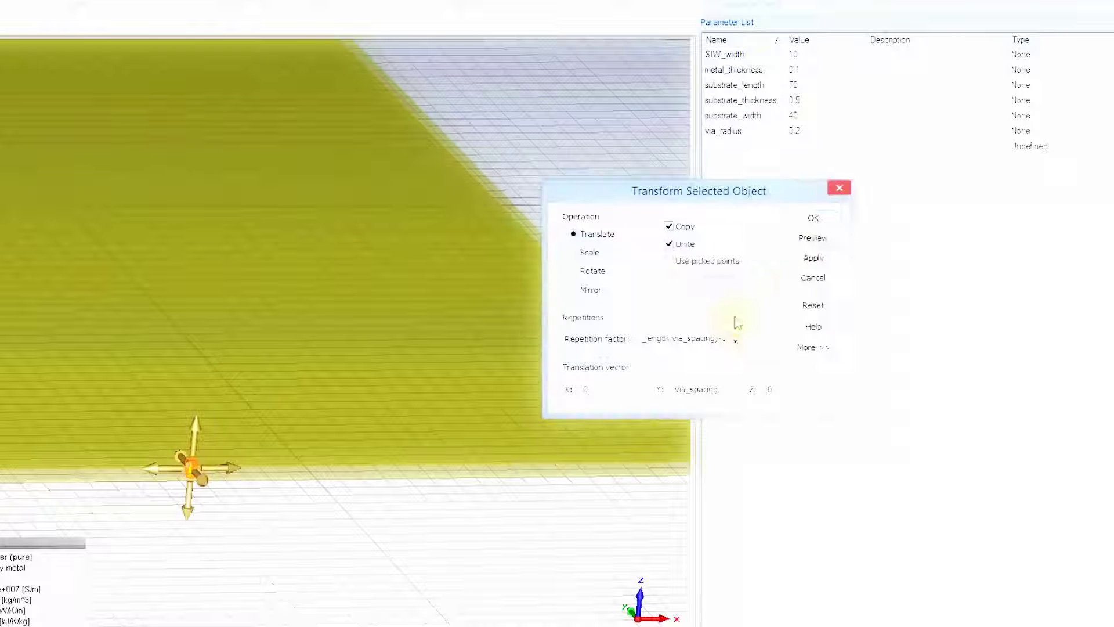
click(813, 239)
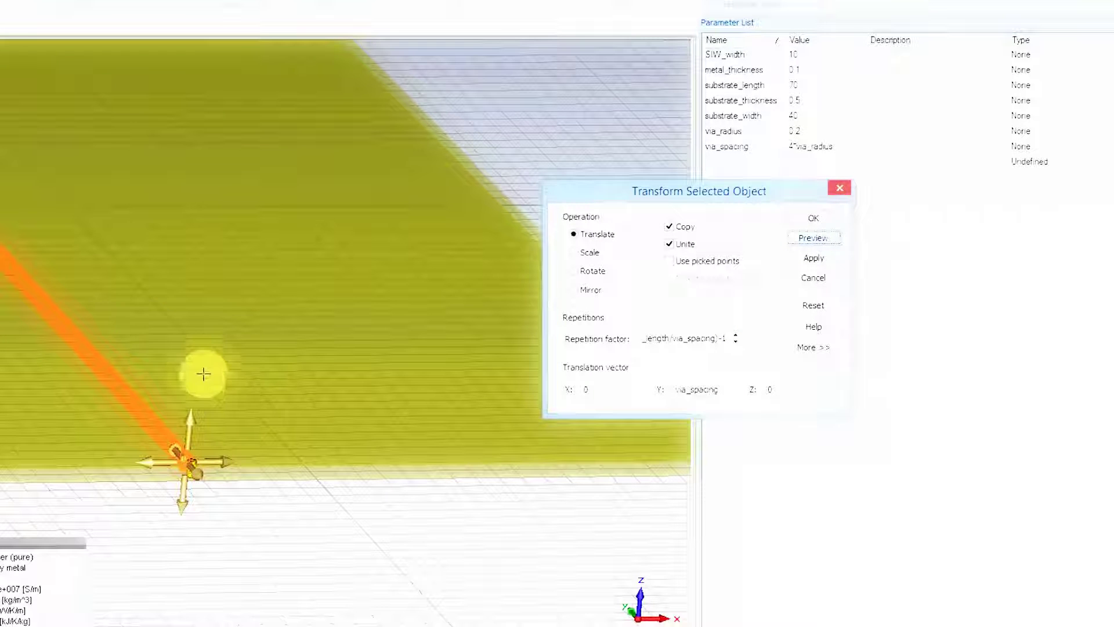
- Check the row's far end, change the repetition factor to (substrate_length/via_spacing)-2, and apply the via copies
middle_drag(150, 348, 373, 482)
mouse_move(62, 213)
middle_down()
mouse_move(60, 273)
mouse_move(95, 460)
mouse_move(44, 214)
mouse_move(55, 208)
middle_up()
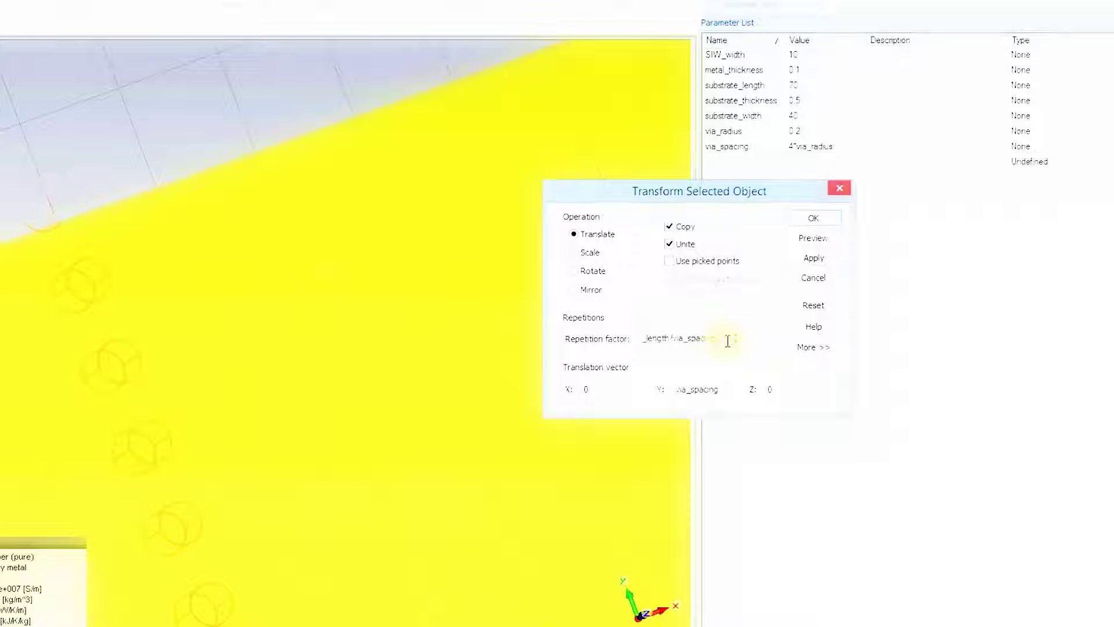
click(819, 239)
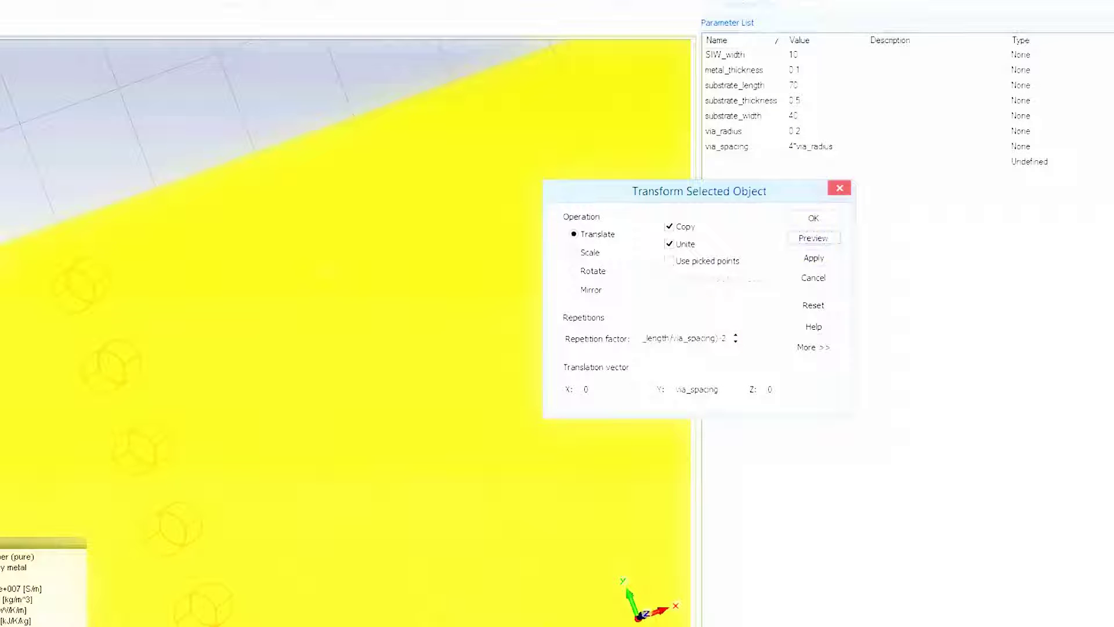
click(829, 262)
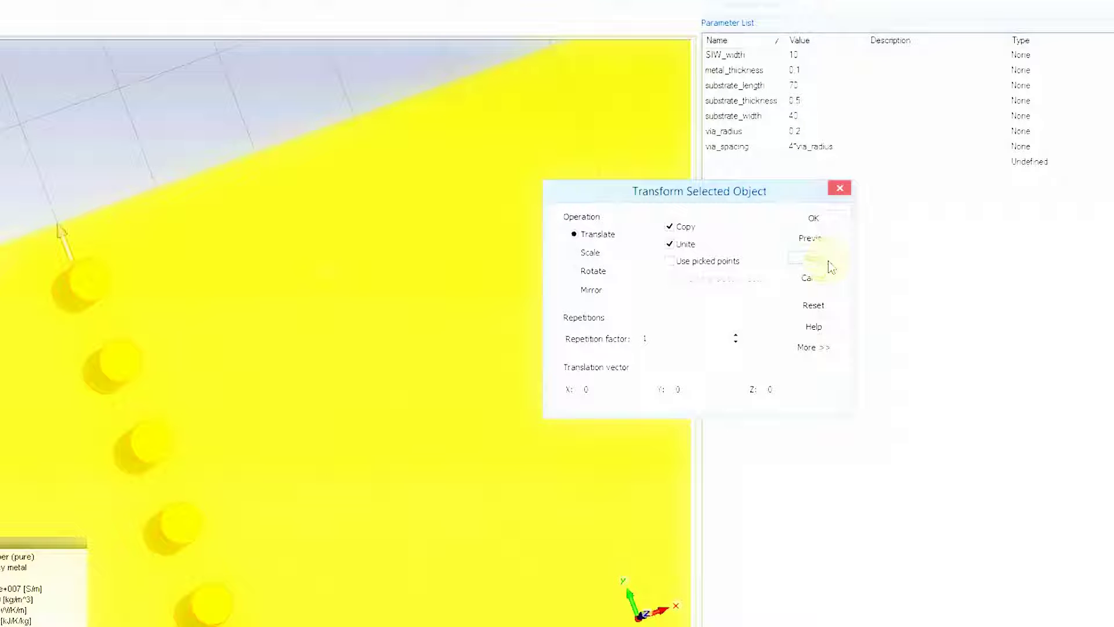
- Examine the row of vias along the full length of the board
click(254, 454)
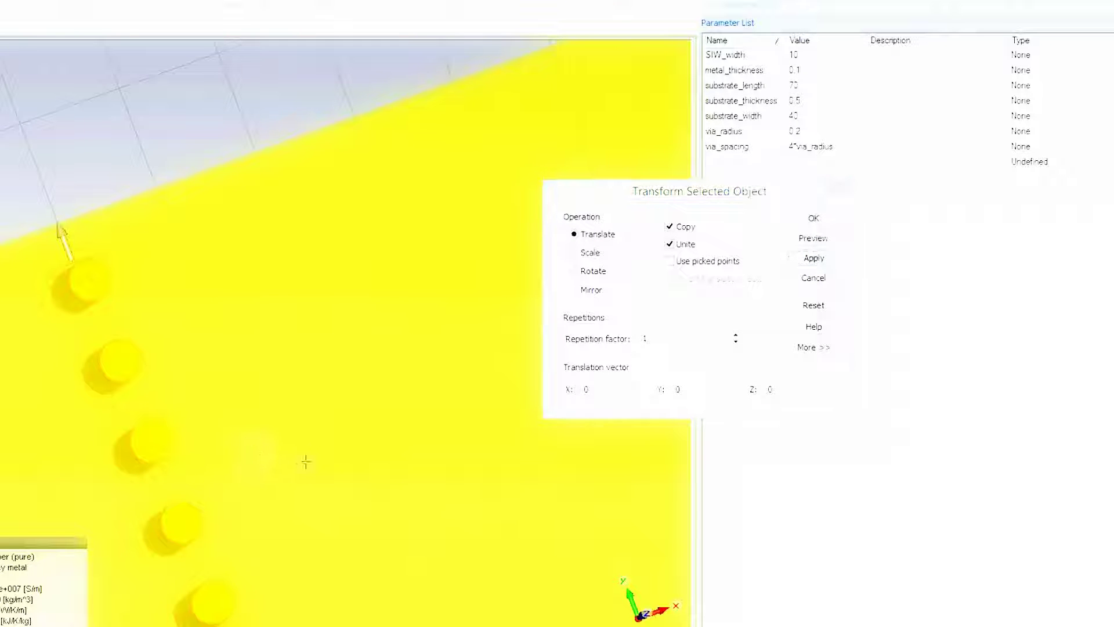
scroll(312, 458, up, 4)
scroll(313, 456, down, 3)
scroll(246, 279, up, 2)
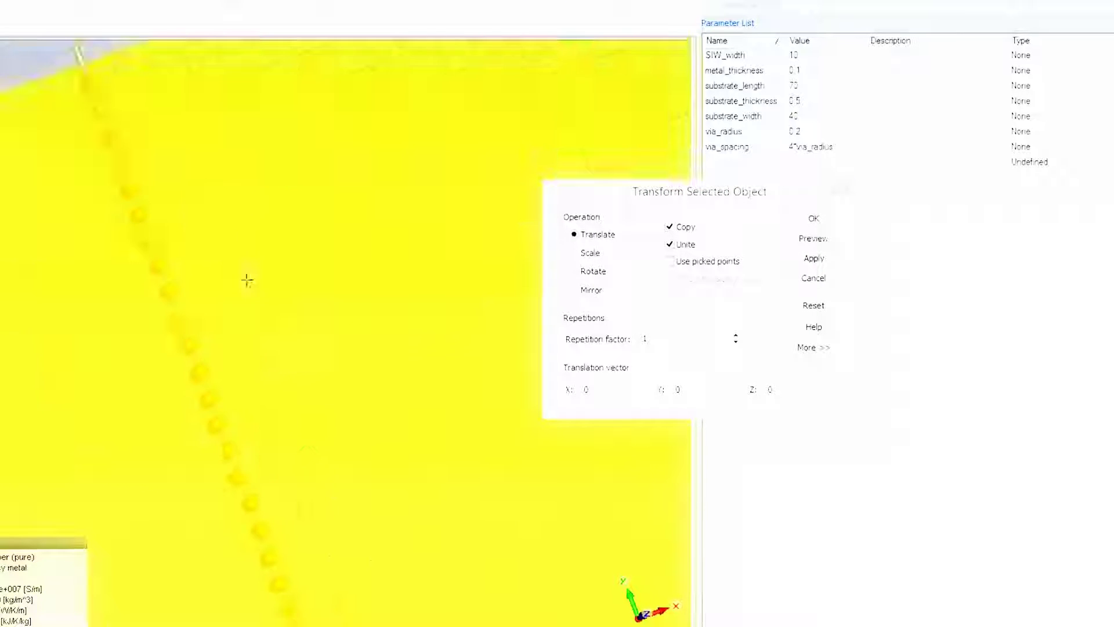
scroll(386, 534, down, 2)
middle_drag(386, 535, 193, 125)
middle_drag(383, 493, 276, 325)
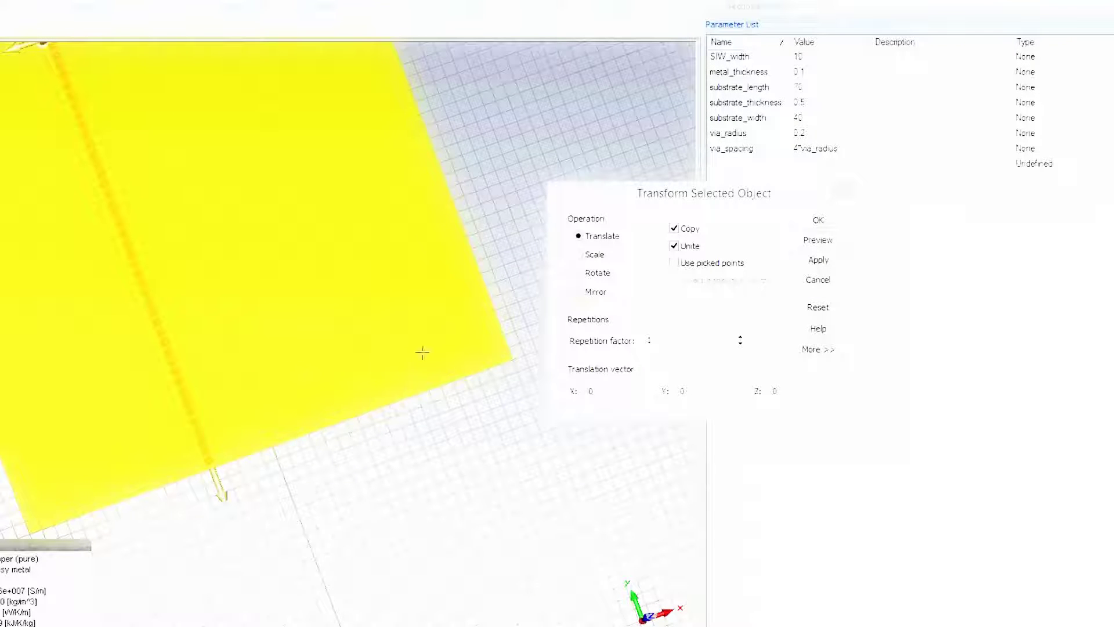
- Switch the transform to Mirror with copying and uniting enabled, and set the mirror plane normal to X 1, Y 0, Z 0
click(590, 295)
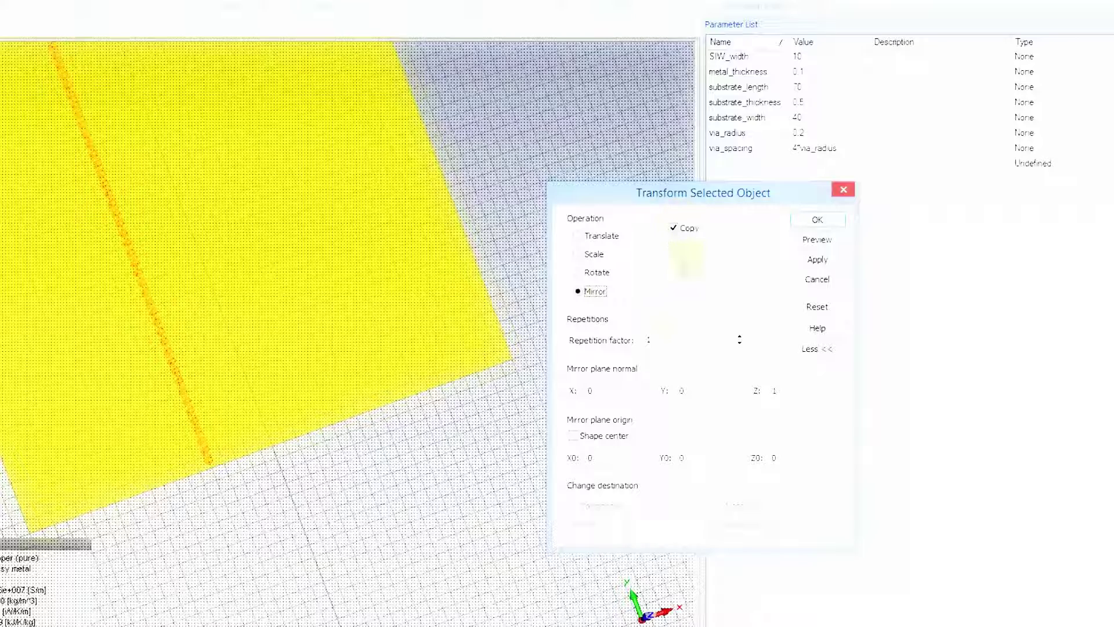
click(675, 246)
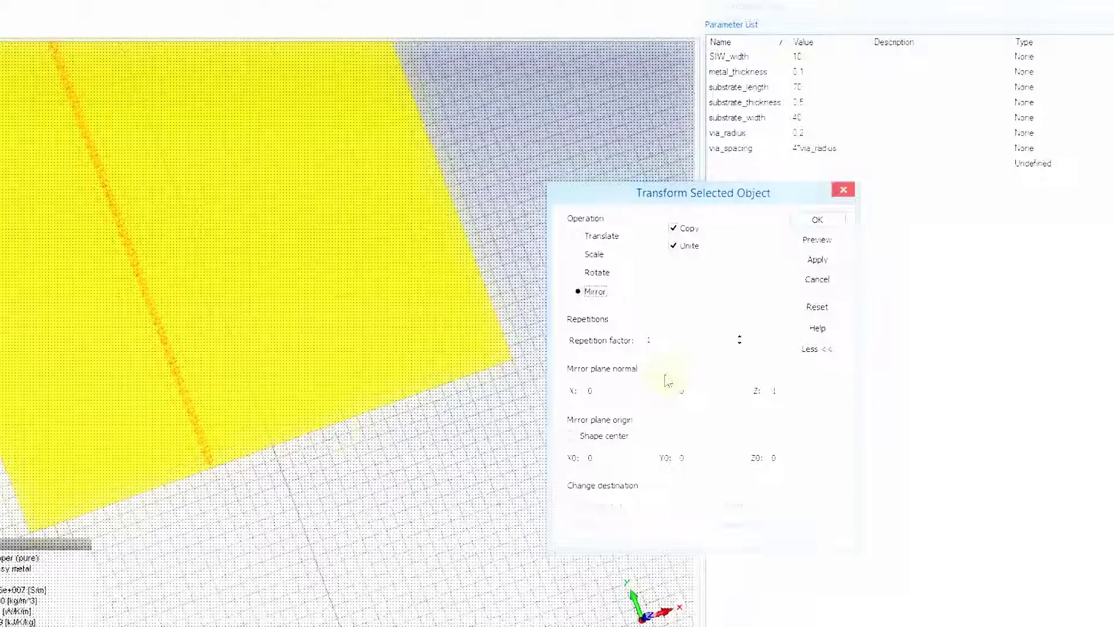
drag(325, 436, 390, 434)
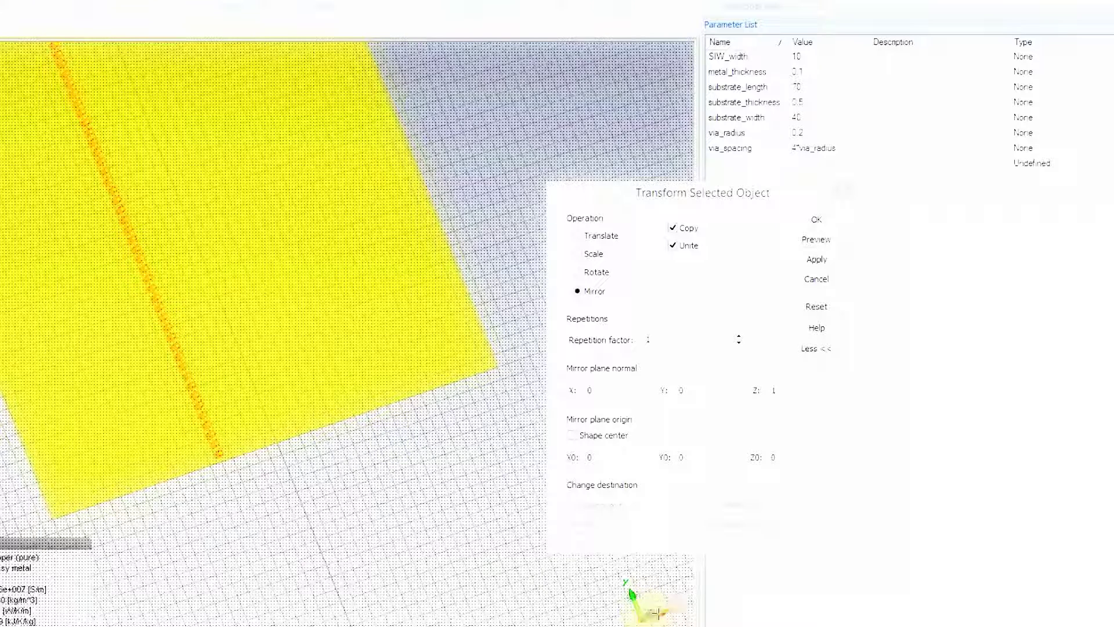
click(580, 391)
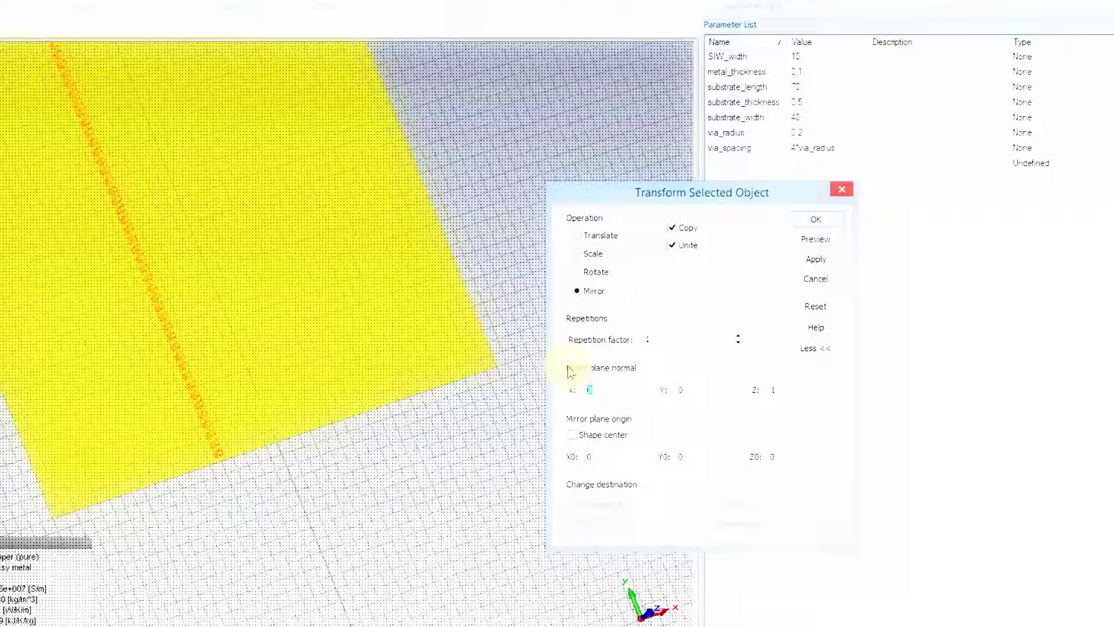
text(1)
click(743, 389)
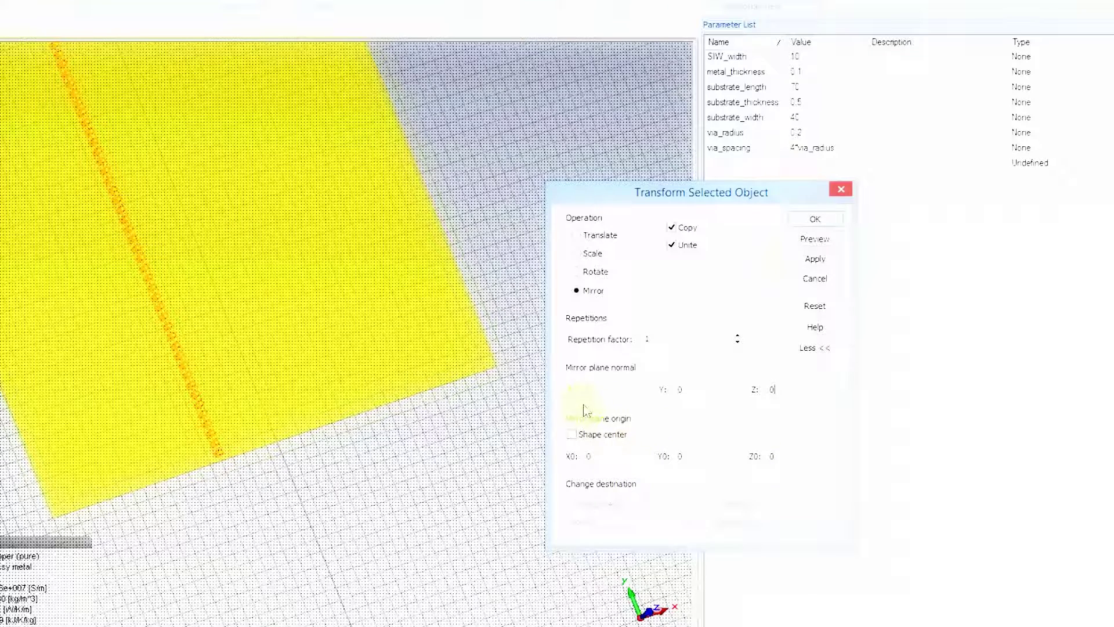
- Preview the mirrored via row and examine its placement against the original row
click(813, 240)
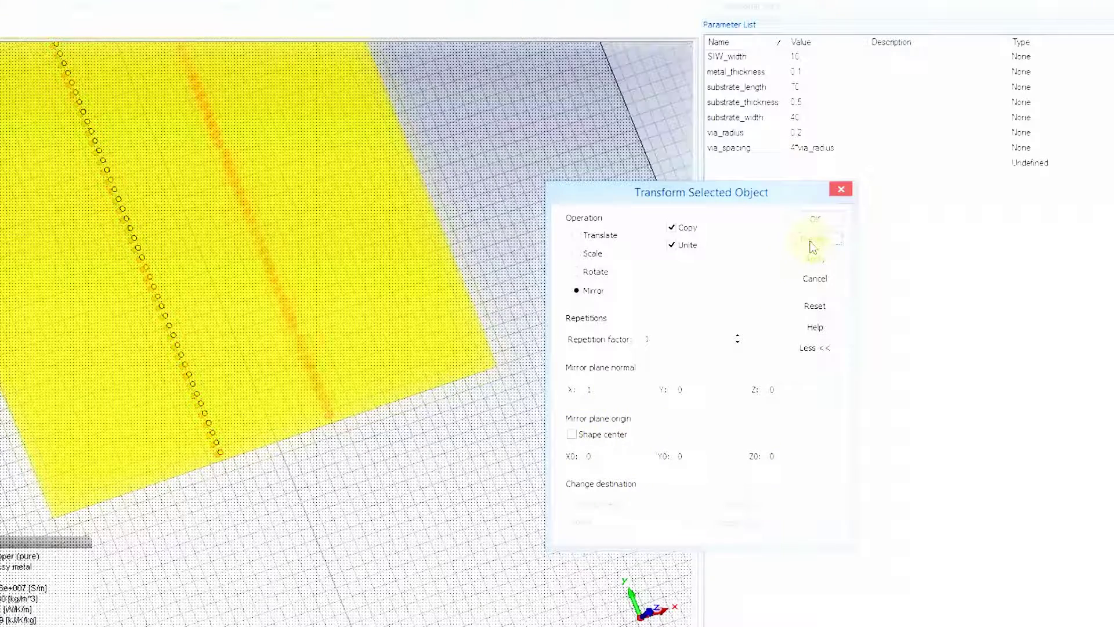
middle_drag(318, 274, 358, 443)
ctrl+drag(361, 336, 354, 298)
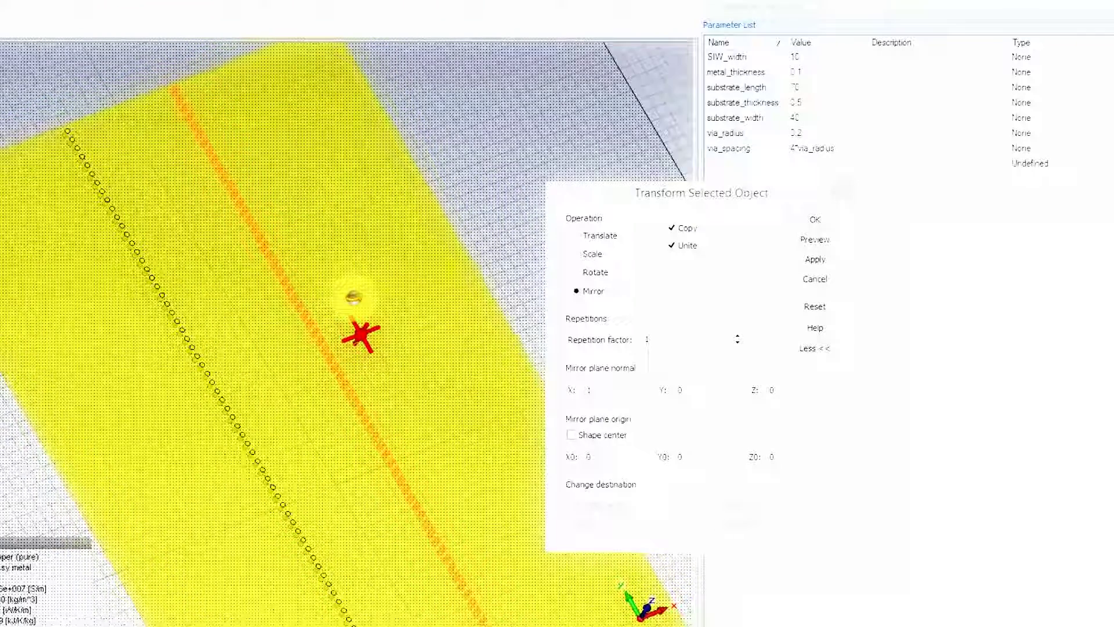
- Check the previewed via row at the board's end and confirm the mirrored copy
scroll(203, 132, down, 2)
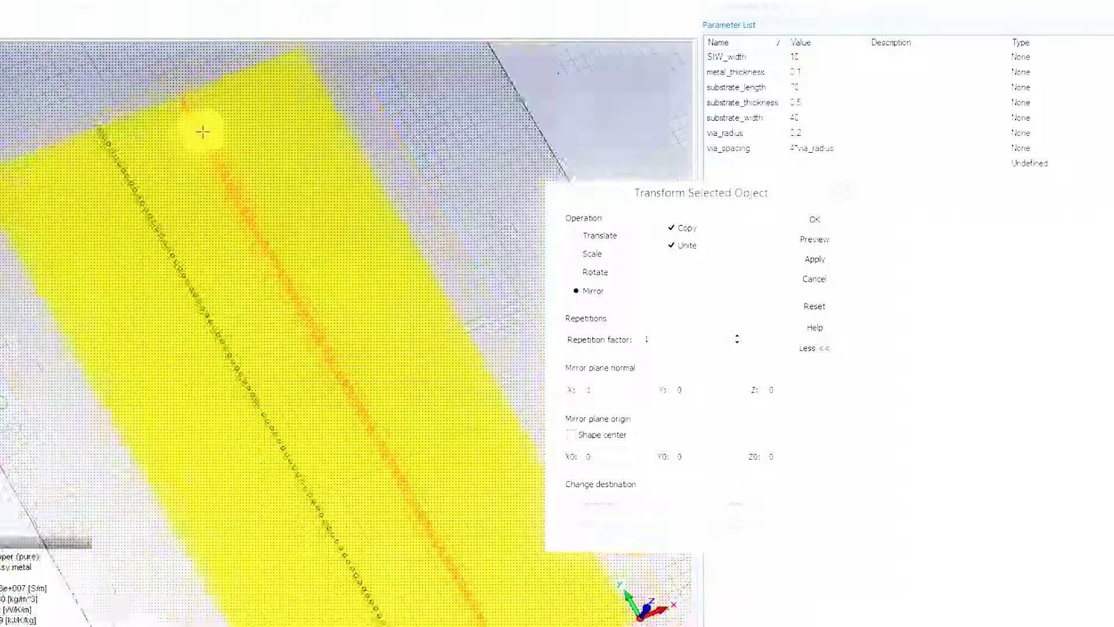
scroll(202, 132, up, 5)
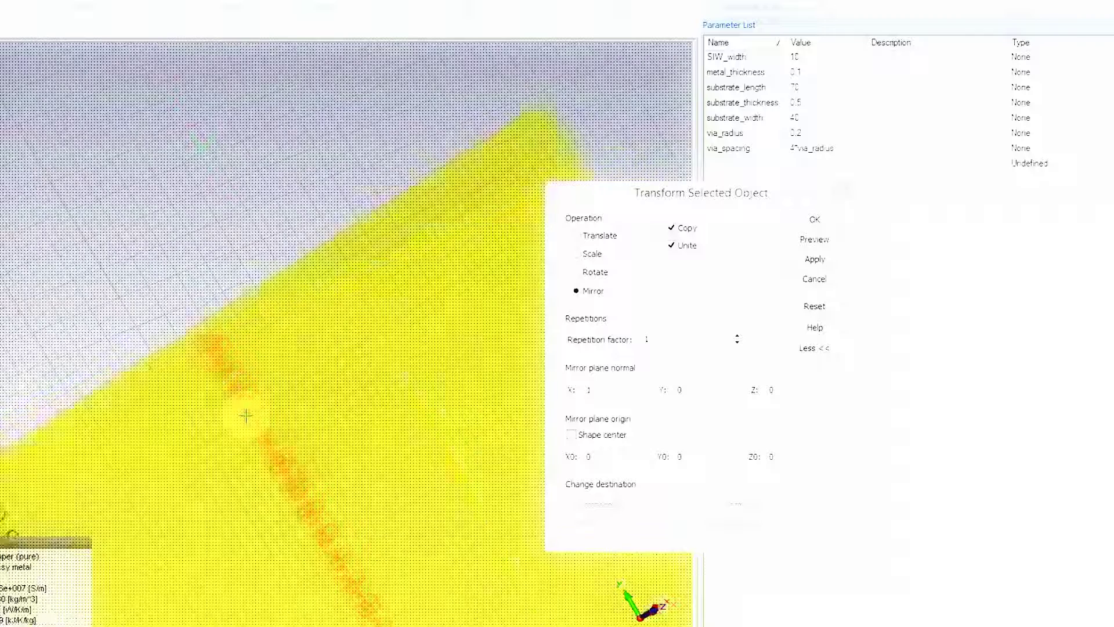
scroll(246, 416, up, 5)
ctrl+drag(182, 369, 239, 474)
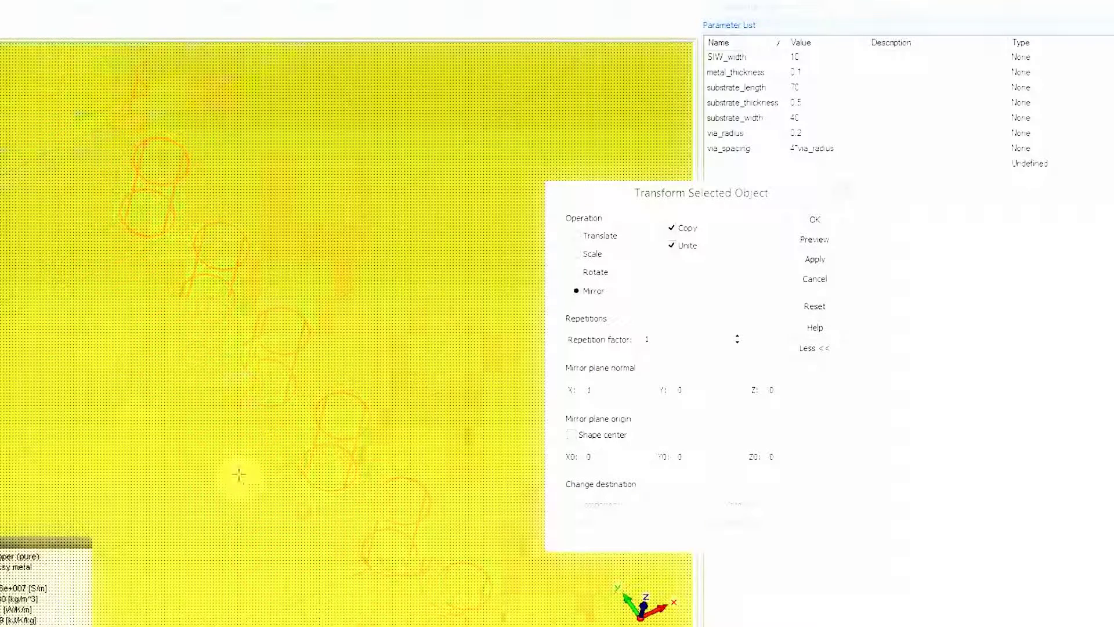
scroll(228, 475, down, 8)
ctrl+shift+drag(254, 428, 167, 140)
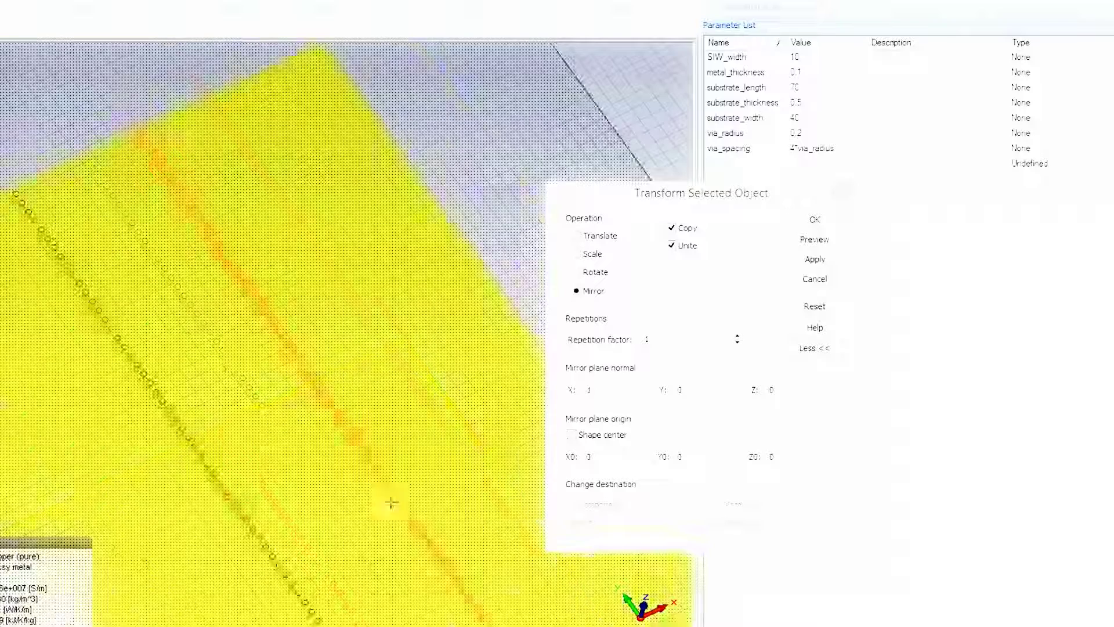
click(814, 221)
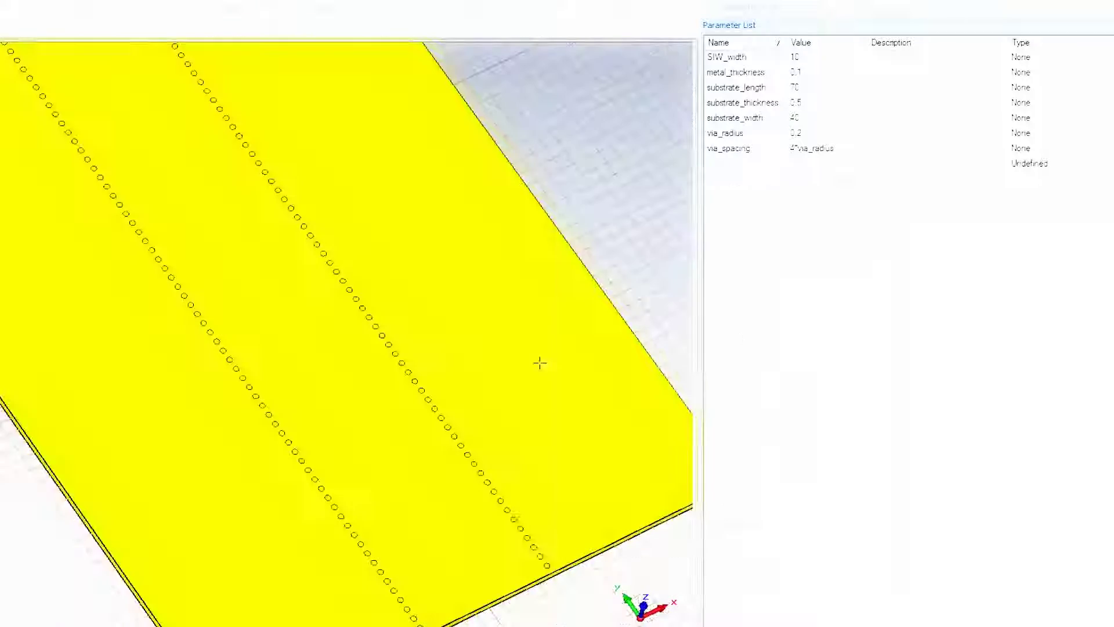
- Examine both via rows at the board's front edge, set via_radius to 0.3, and update the model
ctrl+drag(495, 580, 264, 256)
scroll(429, 551, up, 5)
scroll(327, 352, up, 5)
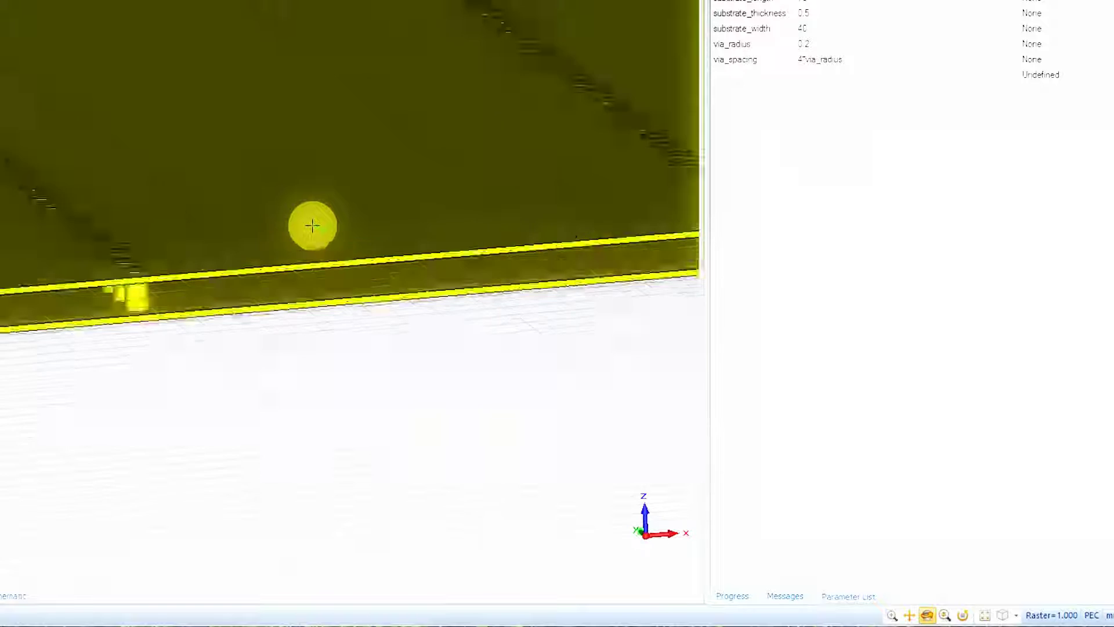
scroll(312, 225, down, 3)
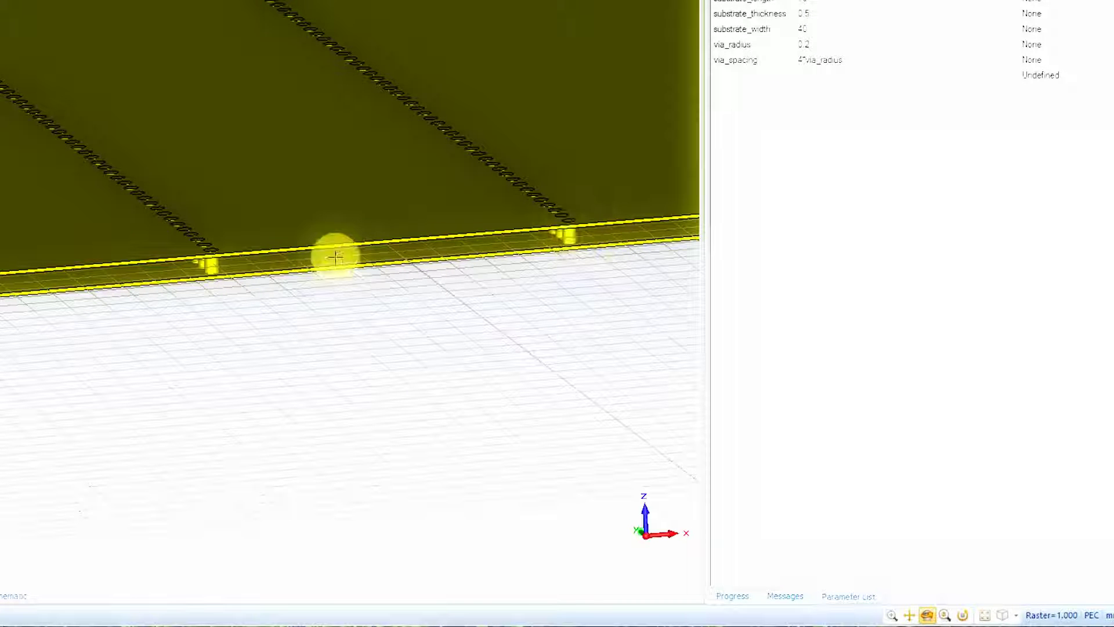
click(807, 45)
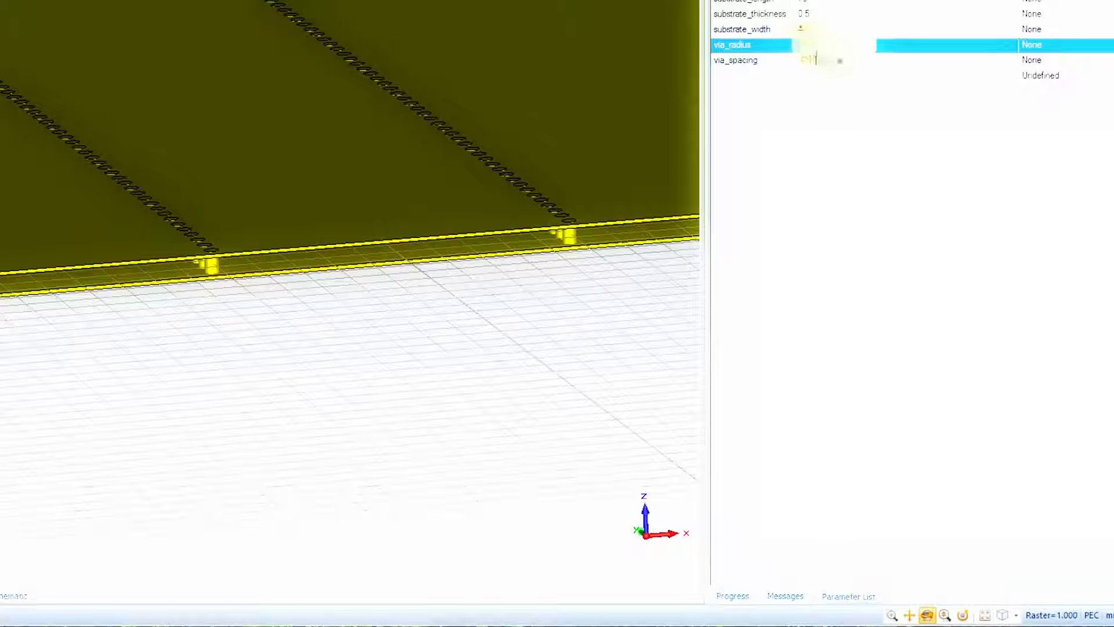
click(817, 32)
click(567, 67)
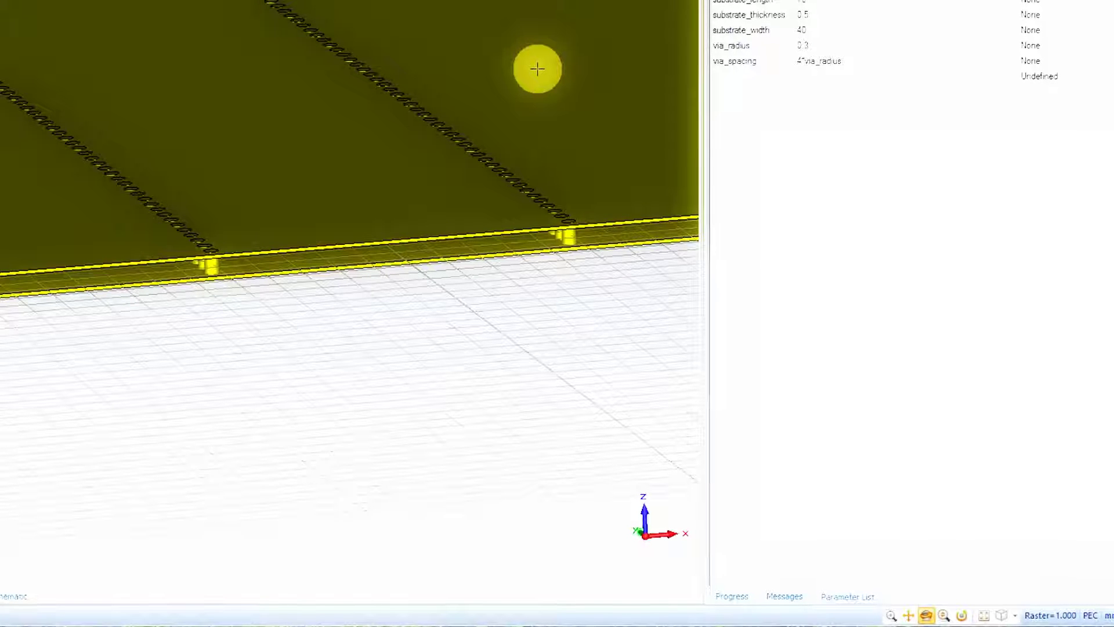
- Check both ends of the via rows, set substrate_length to 69, update the model, and dismiss the hard disk warning
drag(262, 215, 244, 286)
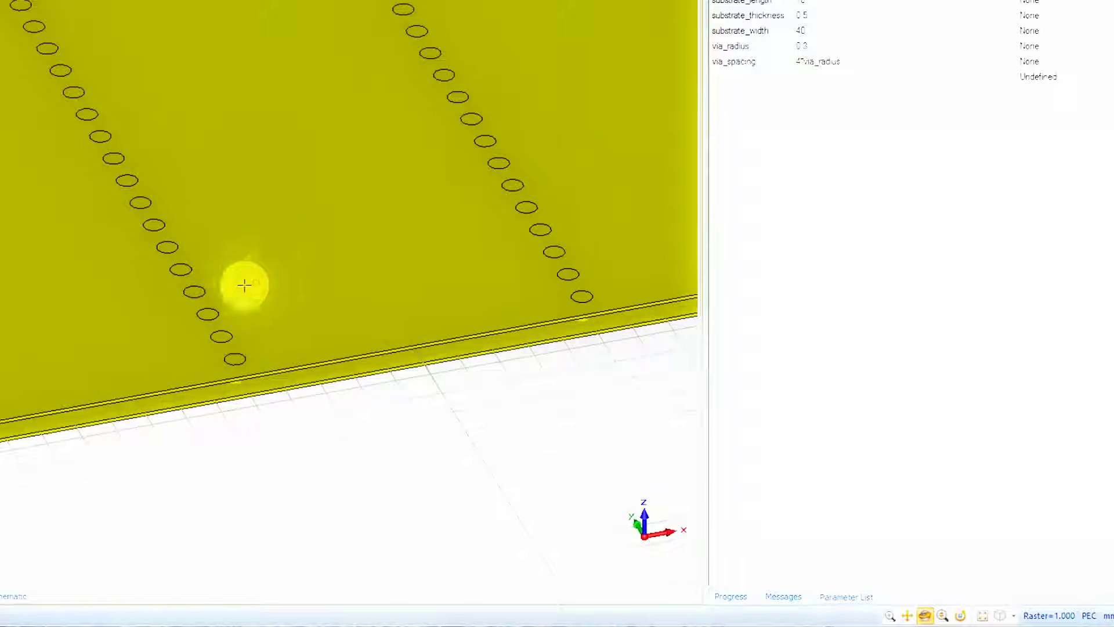
scroll(136, 166, up, 1)
scroll(145, 160, down, 8)
scroll(156, 155, down, 2)
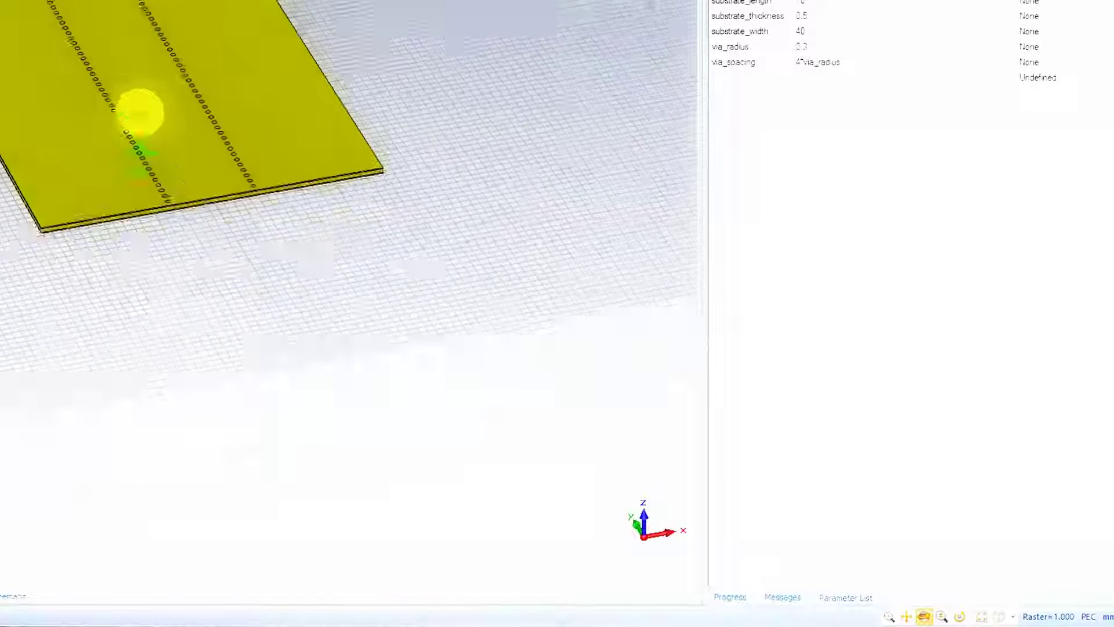
middle_drag(122, 34, 316, 340)
scroll(200, 258, down, 4)
scroll(202, 259, up, 6)
scroll(212, 258, up, 3)
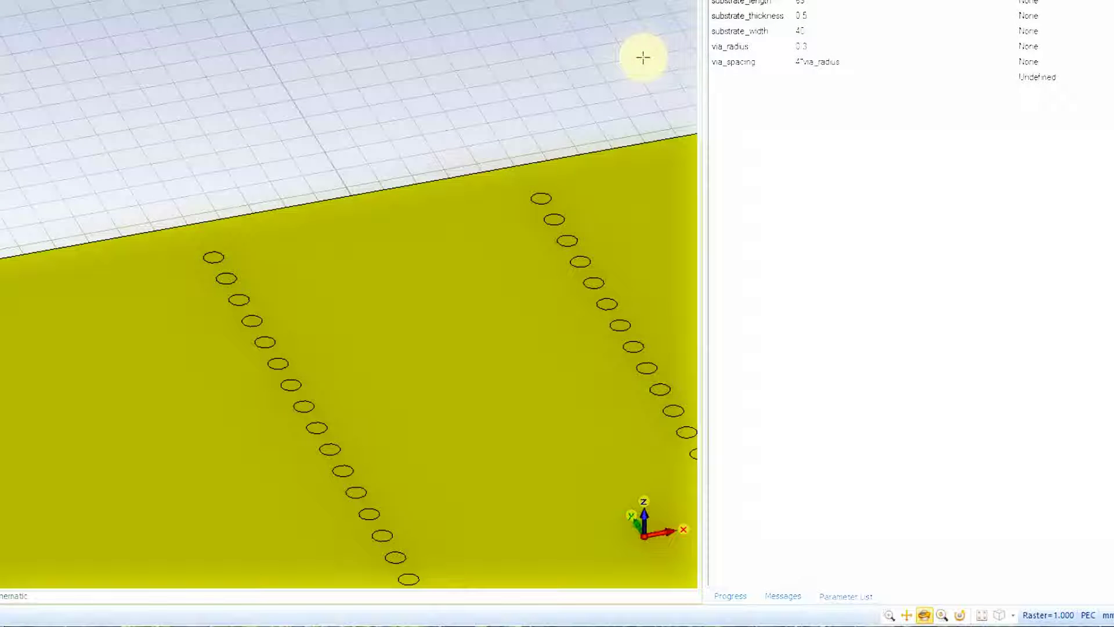
key(F7)
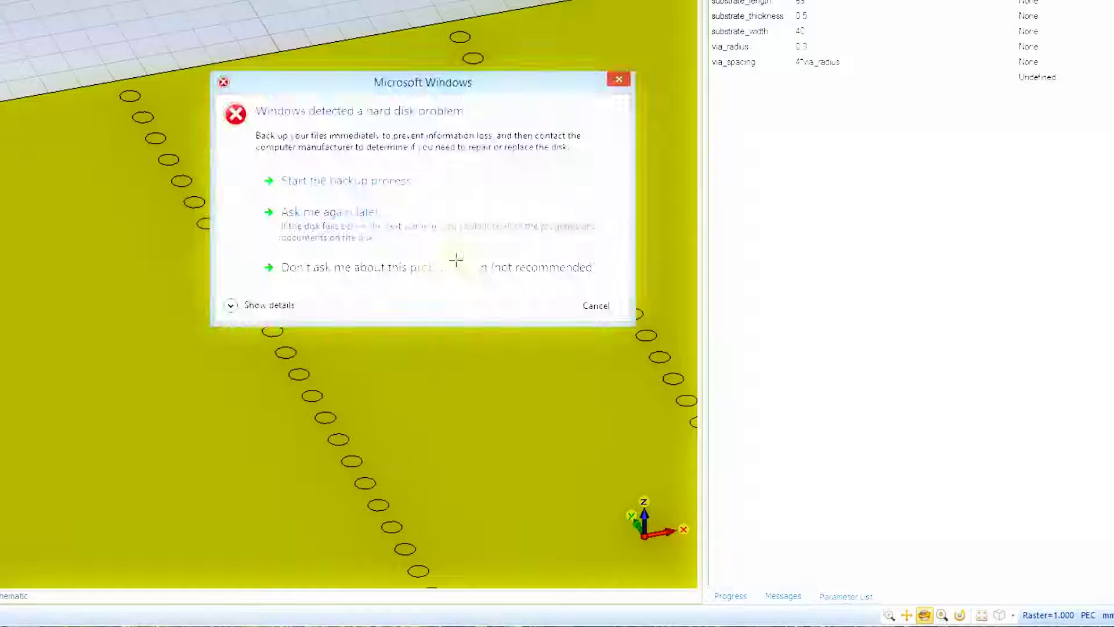
click(597, 311)
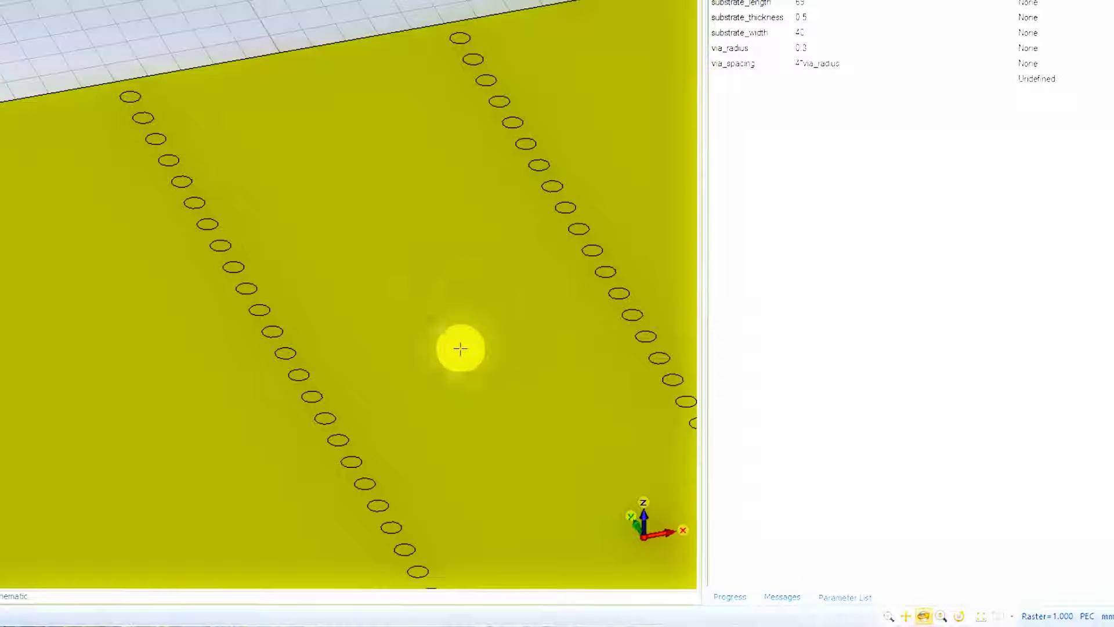
- Open the boundary conditions for the board and set the Zmin boundary to electric (Et = 0)
scroll(402, 296, up, 5)
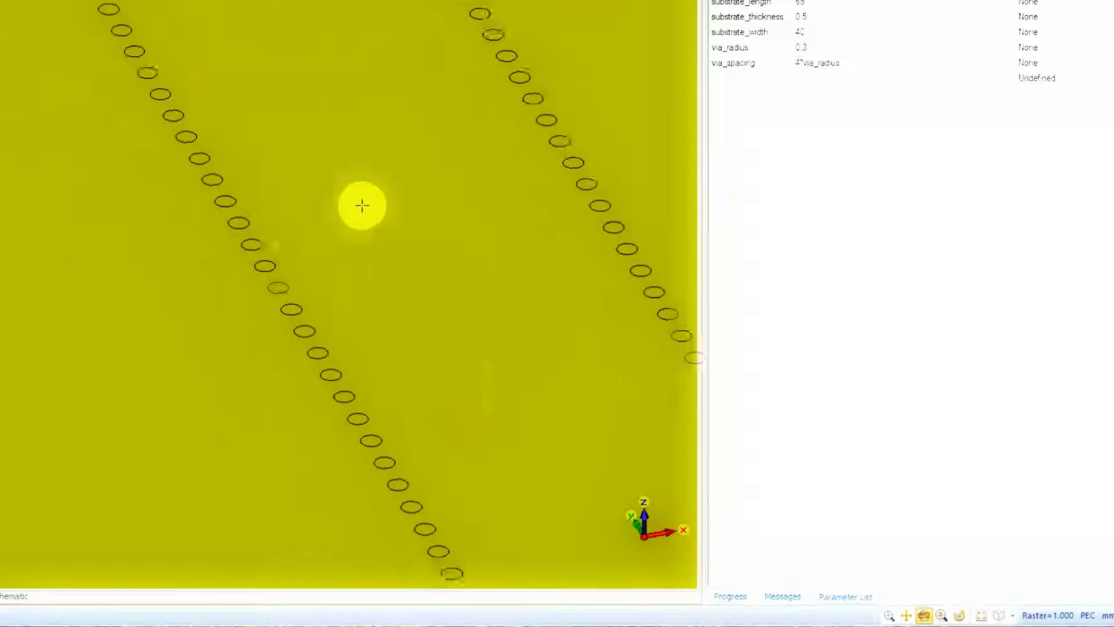
scroll(363, 211, down, 8)
middle_drag(463, 401, 344, 216)
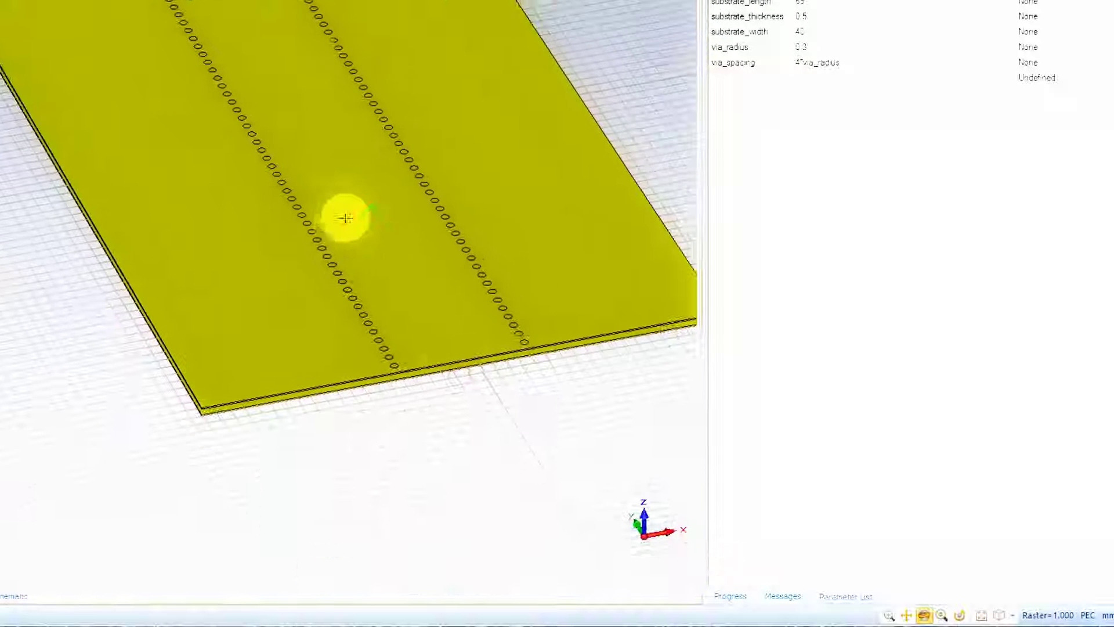
scroll(444, 360, down, 4)
drag(402, 299, 231, 259)
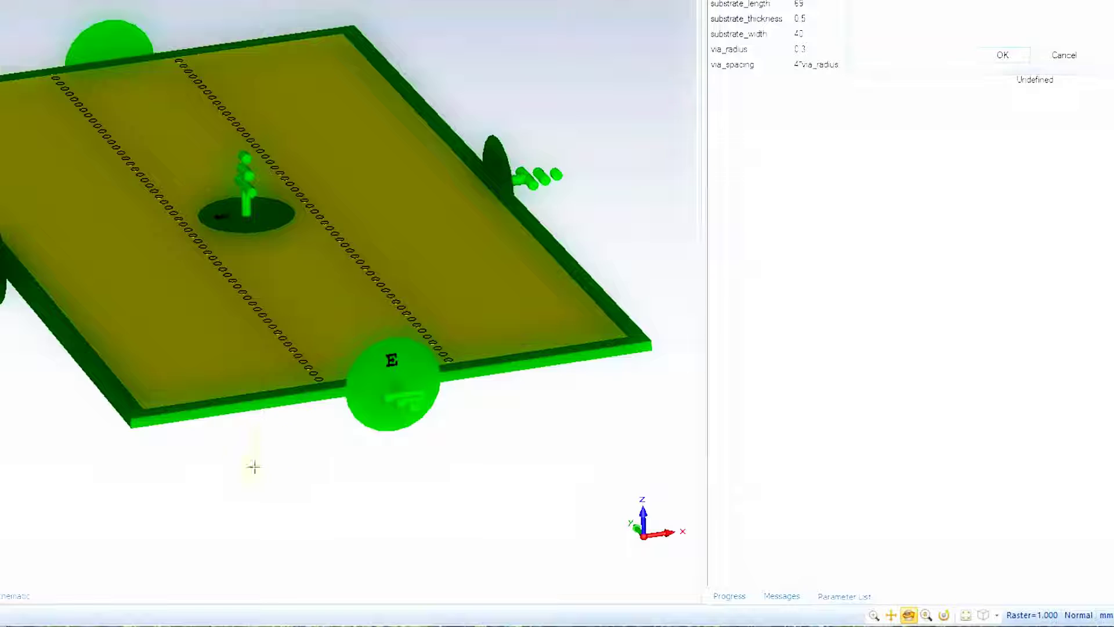
drag(254, 466, 221, 266)
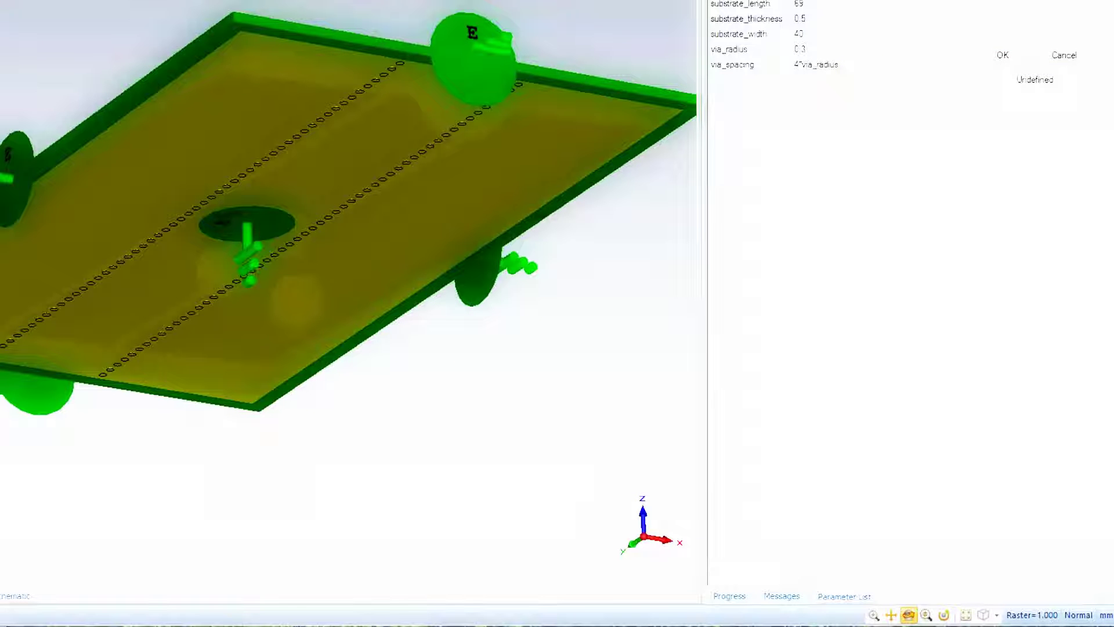
text(4*via_radius)
click(952, 1)
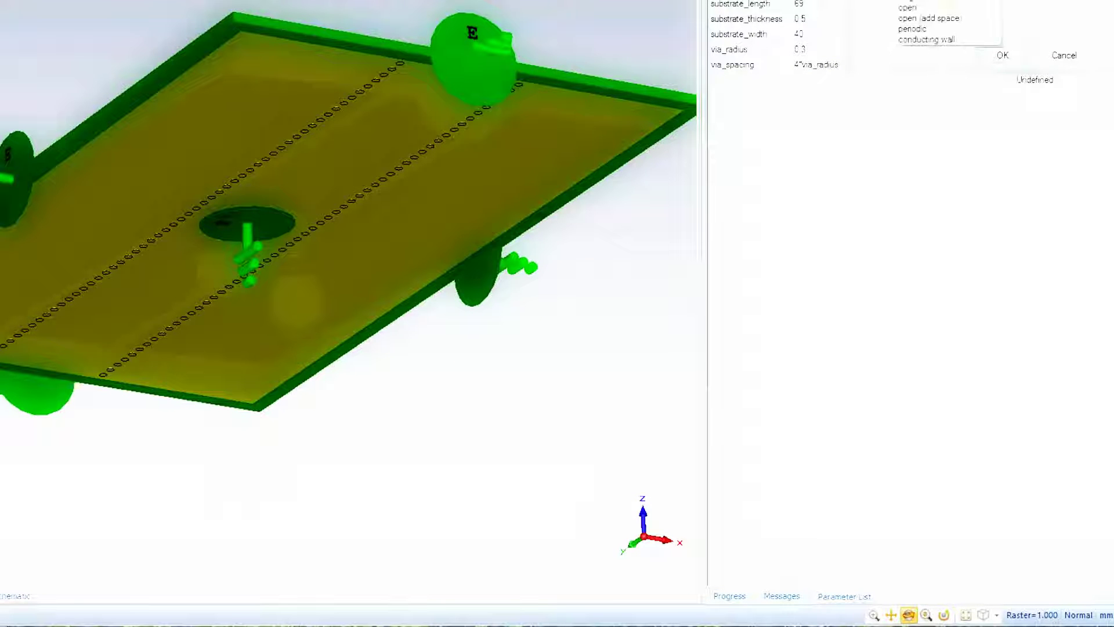
click(946, 1)
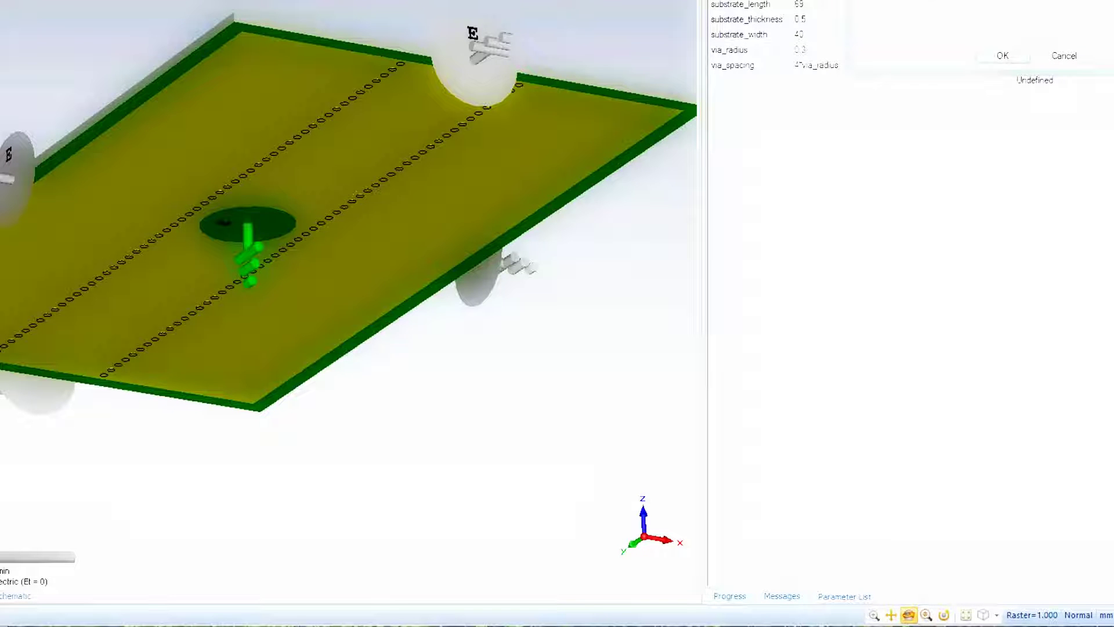
- Set the X boundaries to open and the Zmax boundary to open (add space)
drag(360, 194, 356, 356)
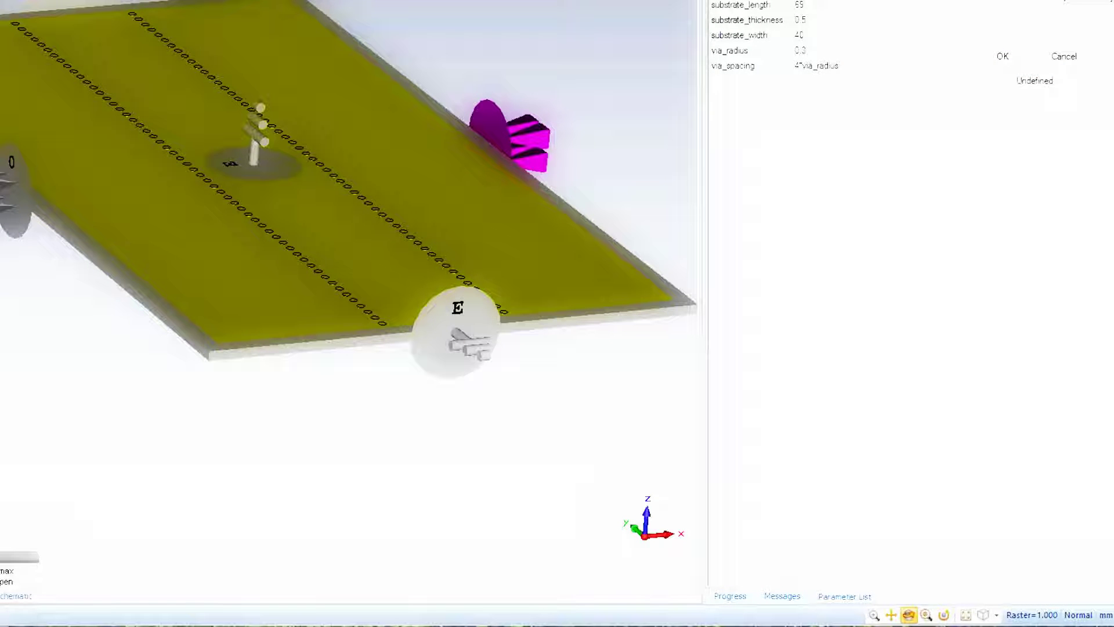
click(1081, 1)
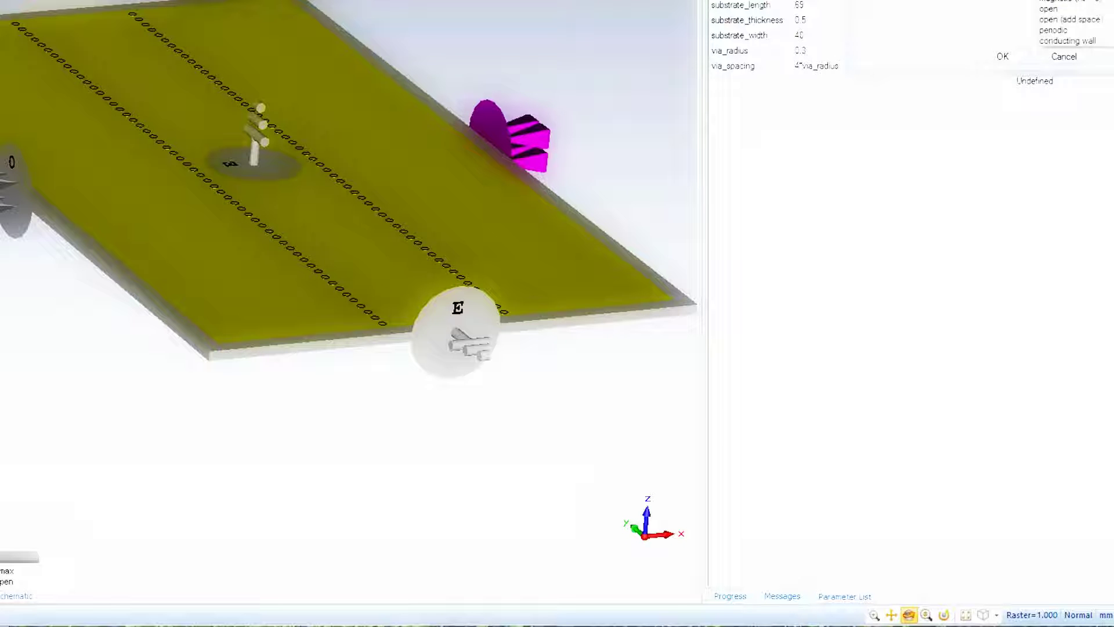
click(1079, 21)
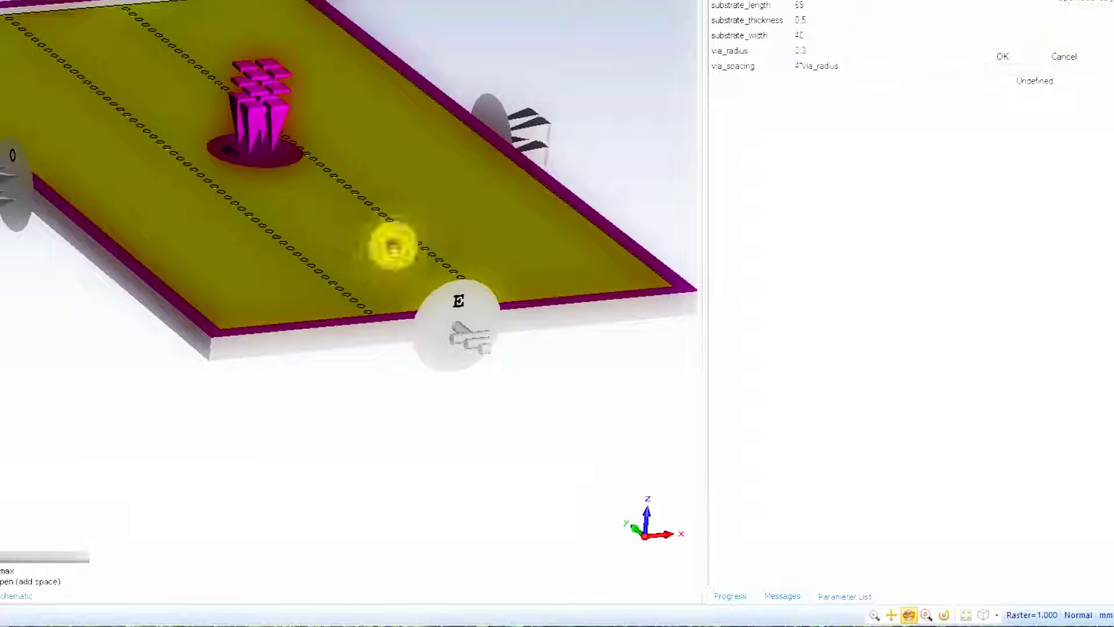
- Examine the boundary box around the board and the added space above the top copper layer
drag(393, 244, 321, 212)
scroll(237, 131, down, 3)
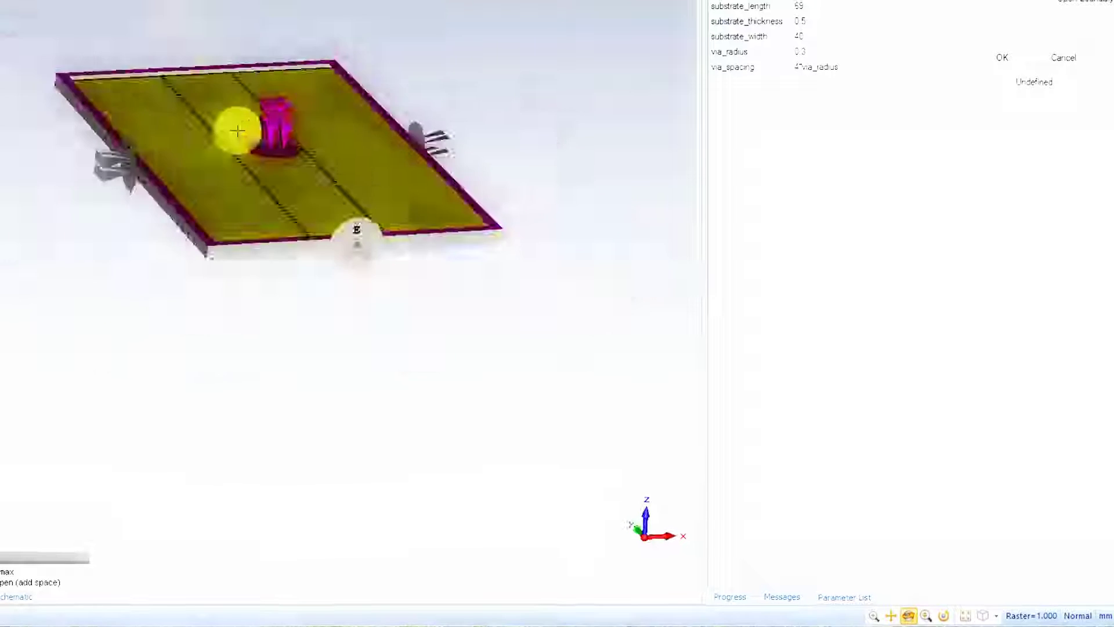
scroll(237, 131, up, 6)
drag(237, 131, 134, 112)
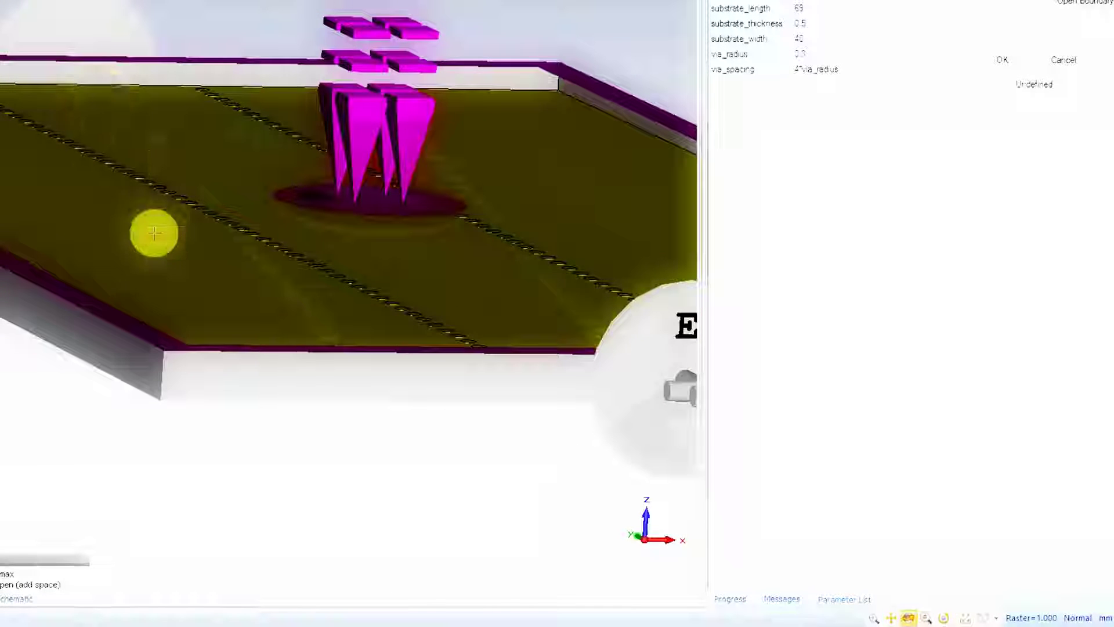
middle_drag(155, 232, 155, 351)
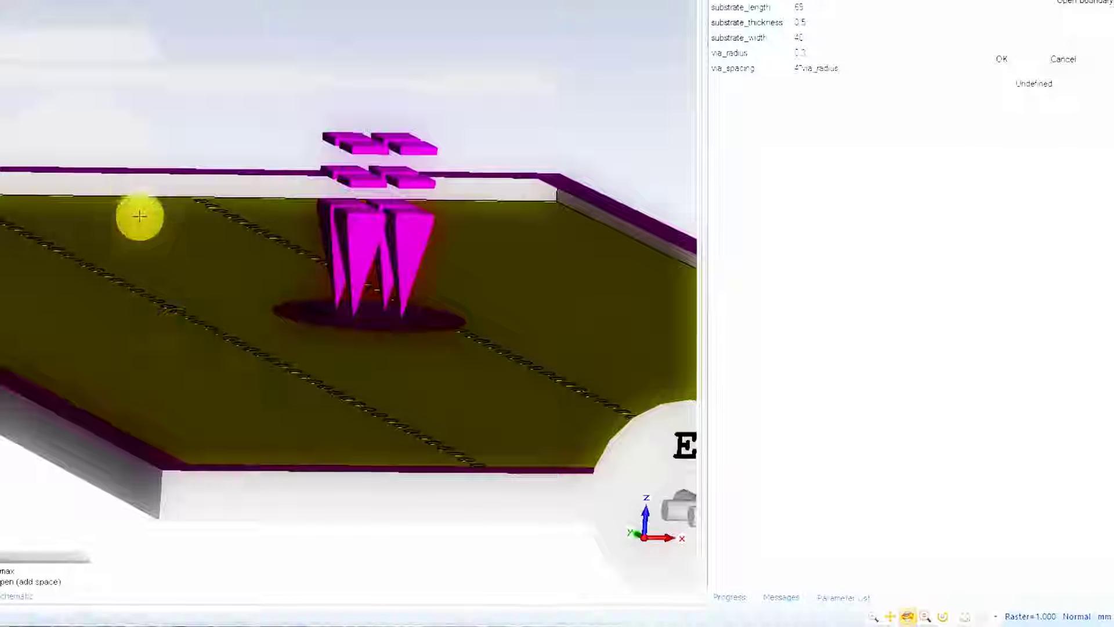
drag(141, 256, 144, 311)
scroll(167, 312, up, 4)
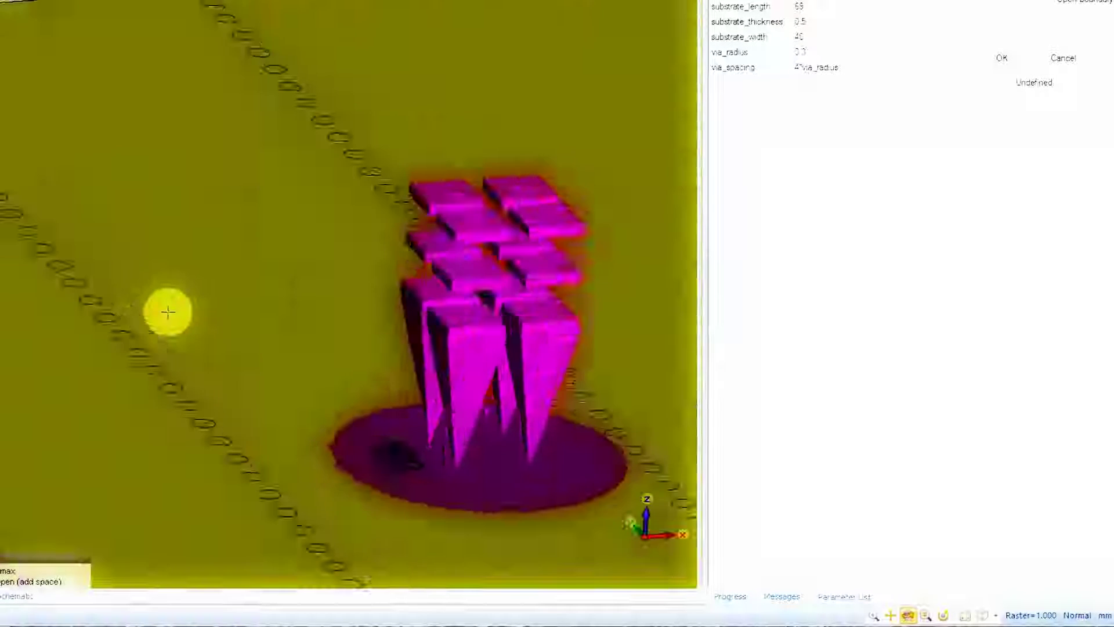
scroll(169, 308, down, 9)
middle_drag(166, 313, 222, 349)
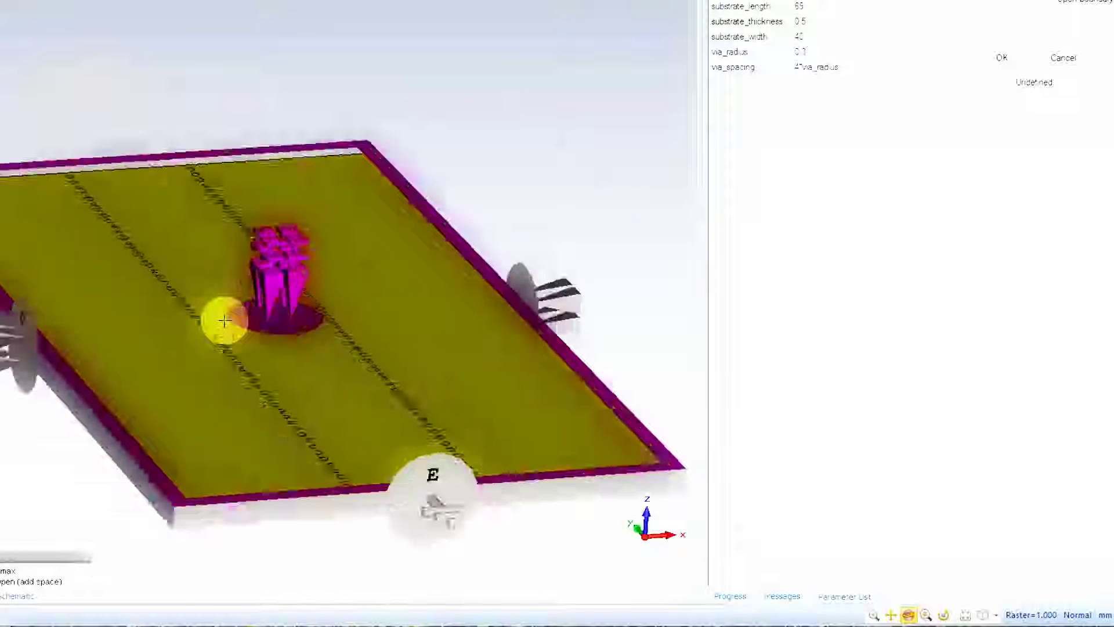
scroll(142, 116, up, 3)
scroll(147, 129, down, 5)
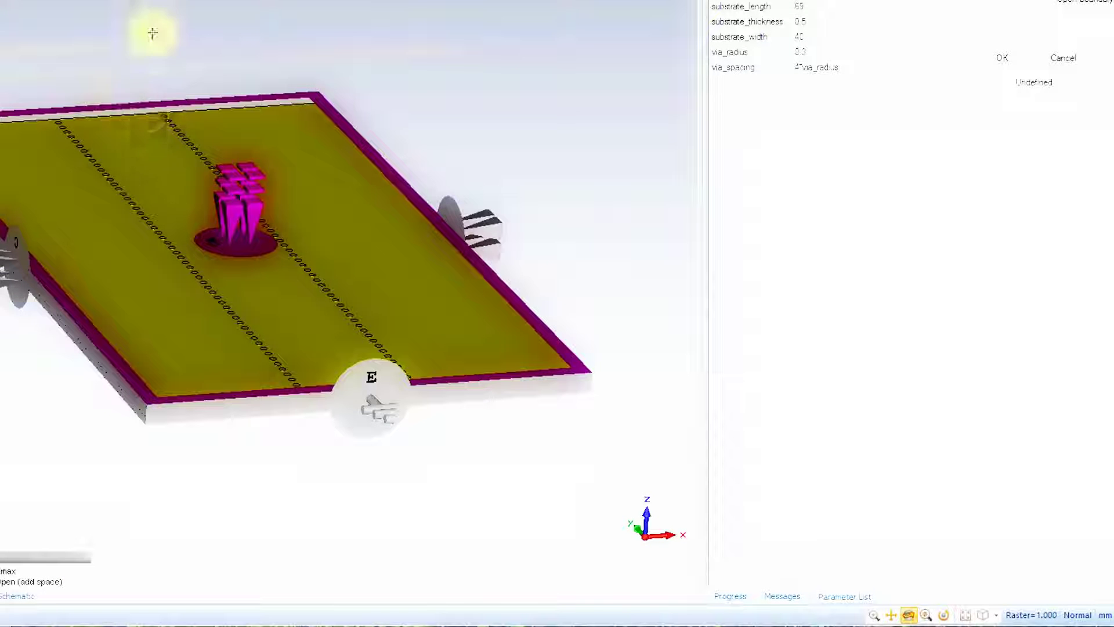
- Set the YZ symmetry plane to magnetic (Ht = 0), check it between the via rows, and confirm the boundary settings
scroll(168, 203, up, 3)
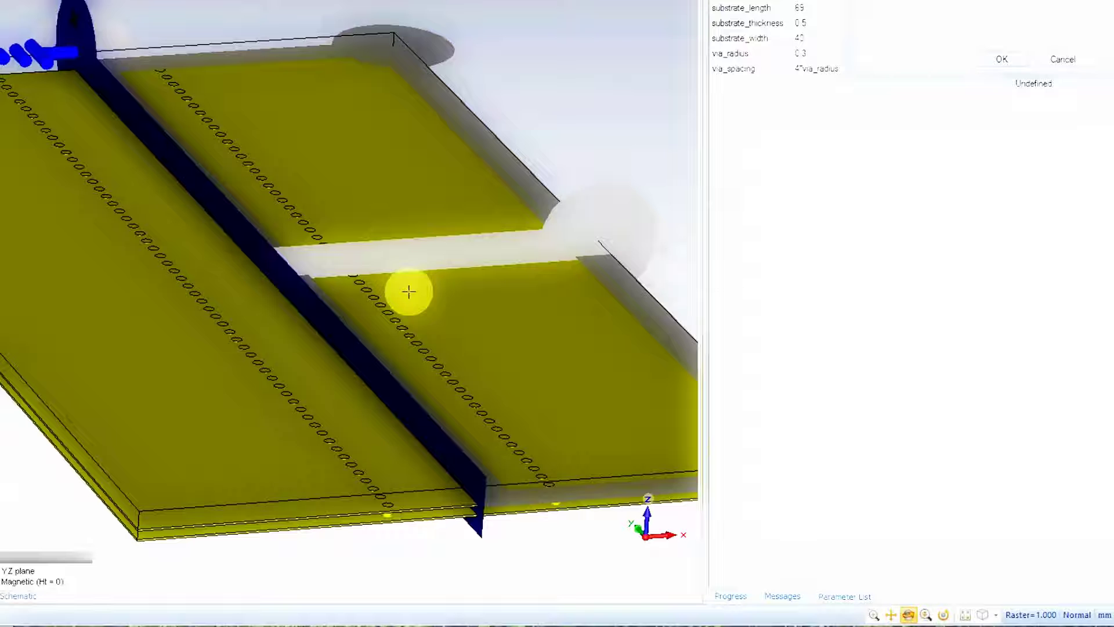
drag(432, 383, 328, 331)
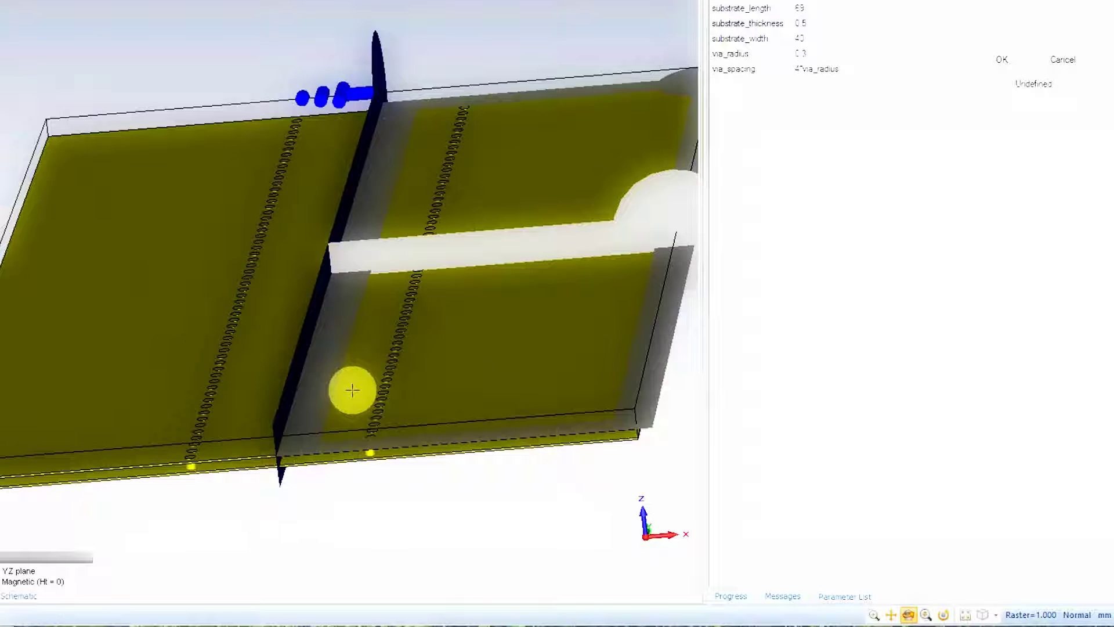
drag(353, 390, 424, 372)
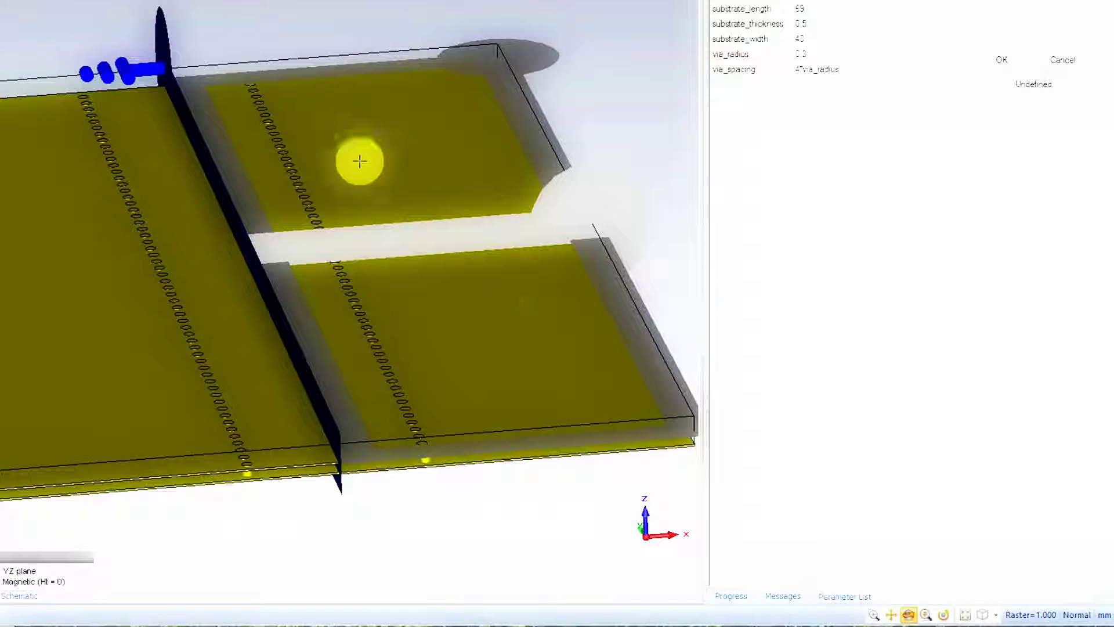
click(1002, 60)
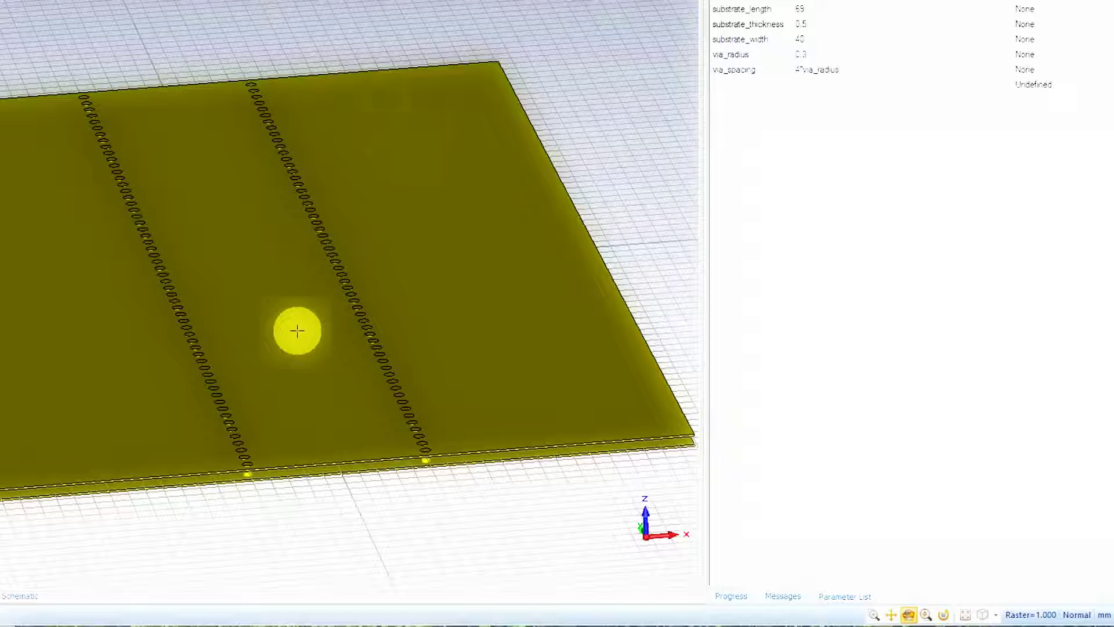
- Start defining a waveguide port with full-plane coordinates for the board
scroll(282, 290, up, 2)
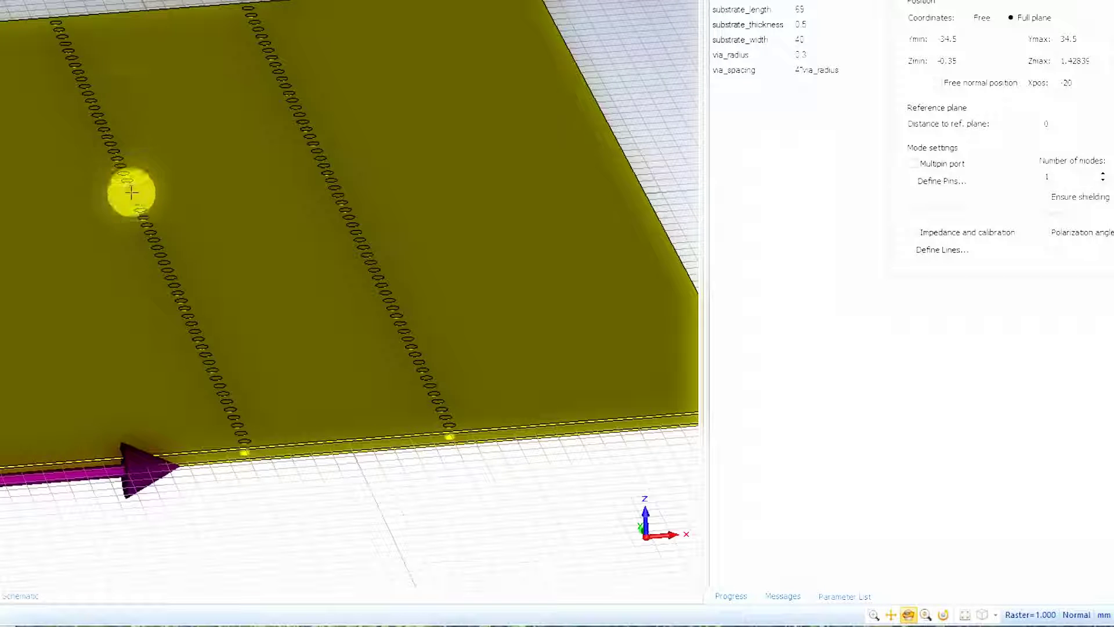
- Set the waveguide port's normal direction so the port plane lies on the substrate's short end face at -34.5
scroll(201, 226, up, 2)
scroll(200, 225, down, 4)
scroll(201, 225, down, 1)
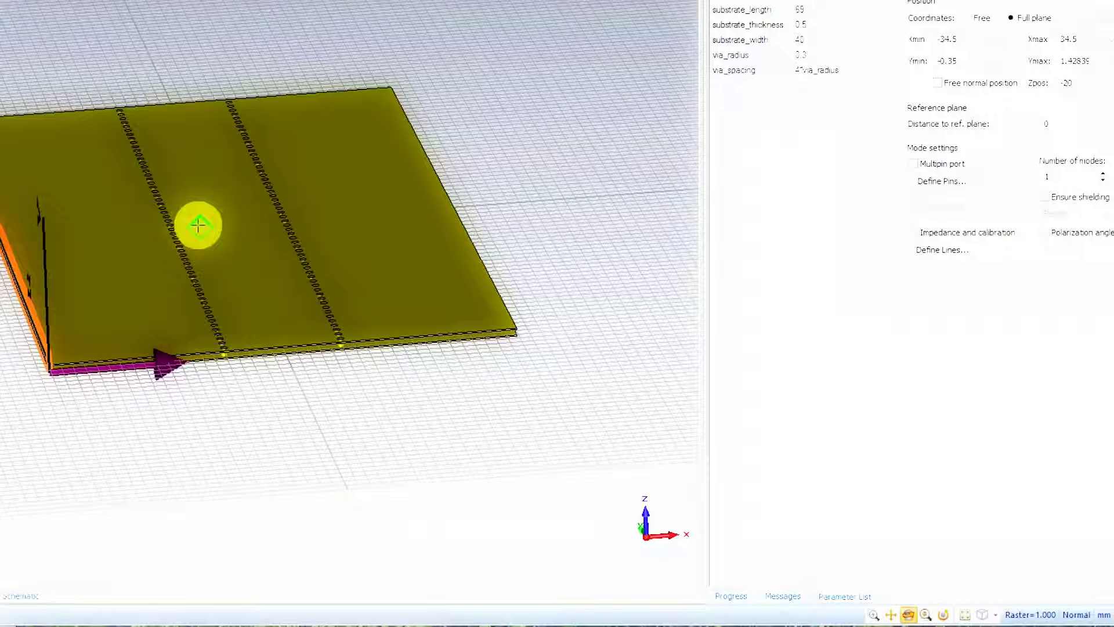
scroll(195, 227, up, 4)
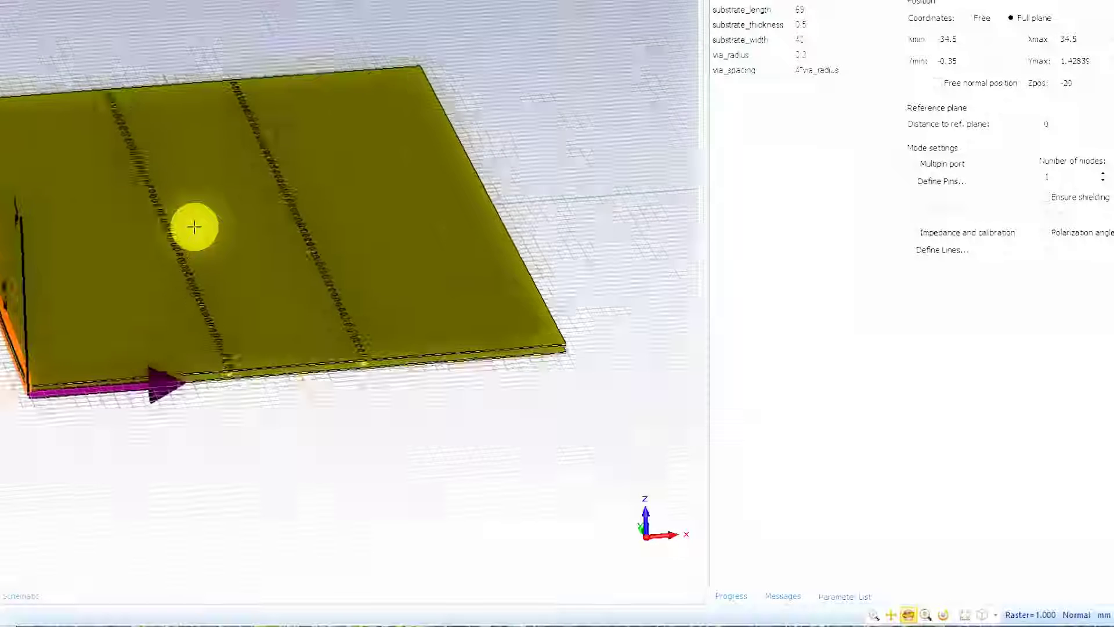
scroll(195, 226, up, 1)
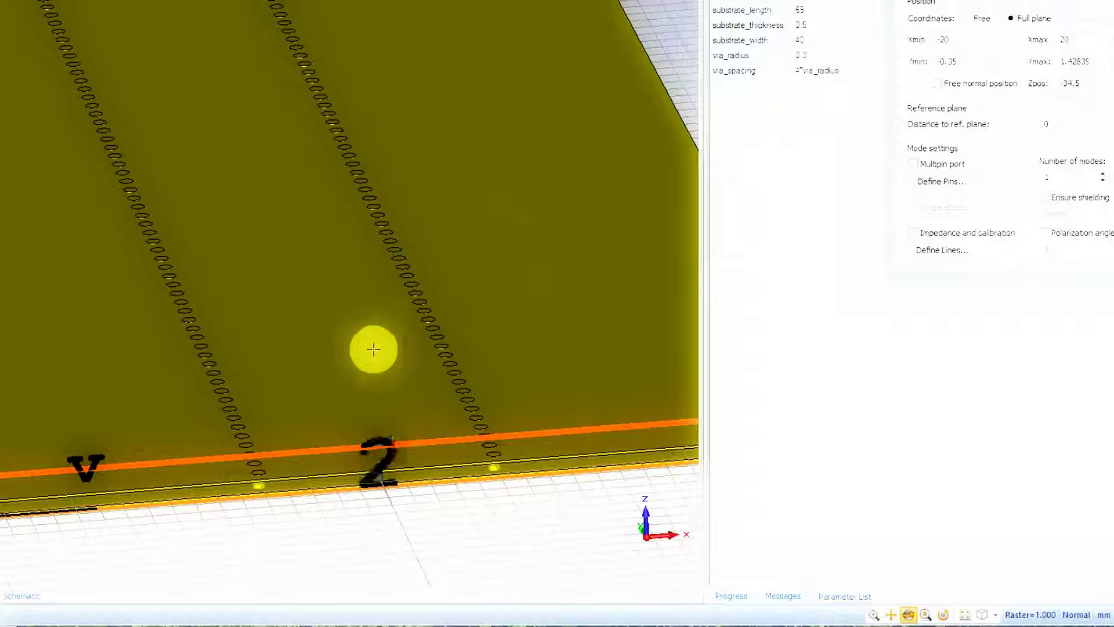
scroll(374, 349, down, 5)
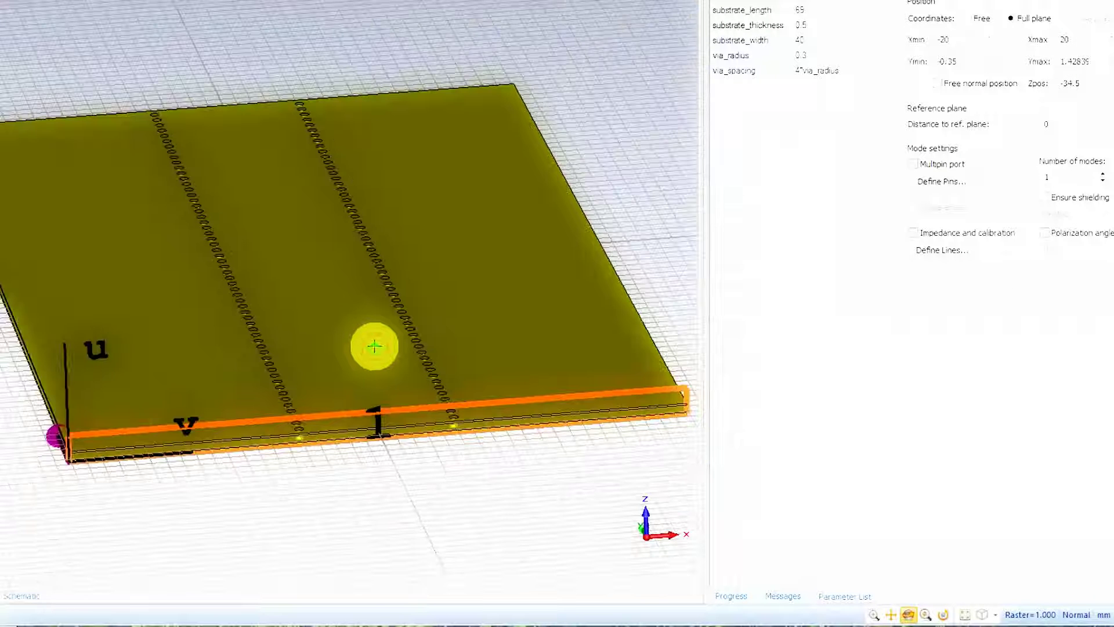
scroll(373, 346, up, 1)
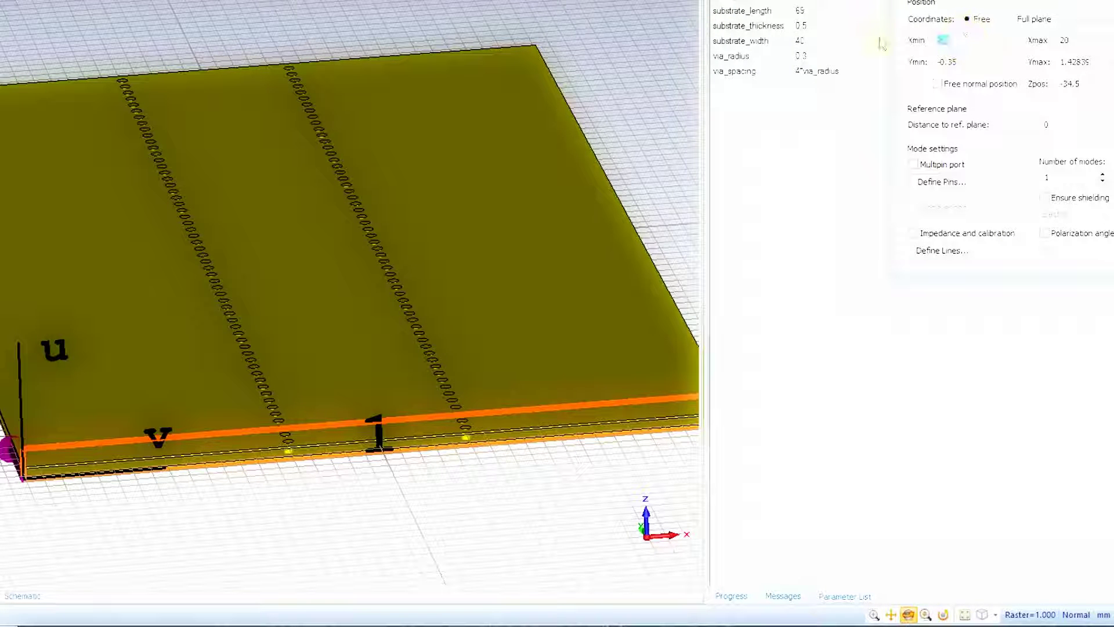
- Set the port's X range to -SIW_width/2 and +SIW_width/2 and its height range to ±substrate_thickness/2, checking the fit between the metal layers
text(-sub)
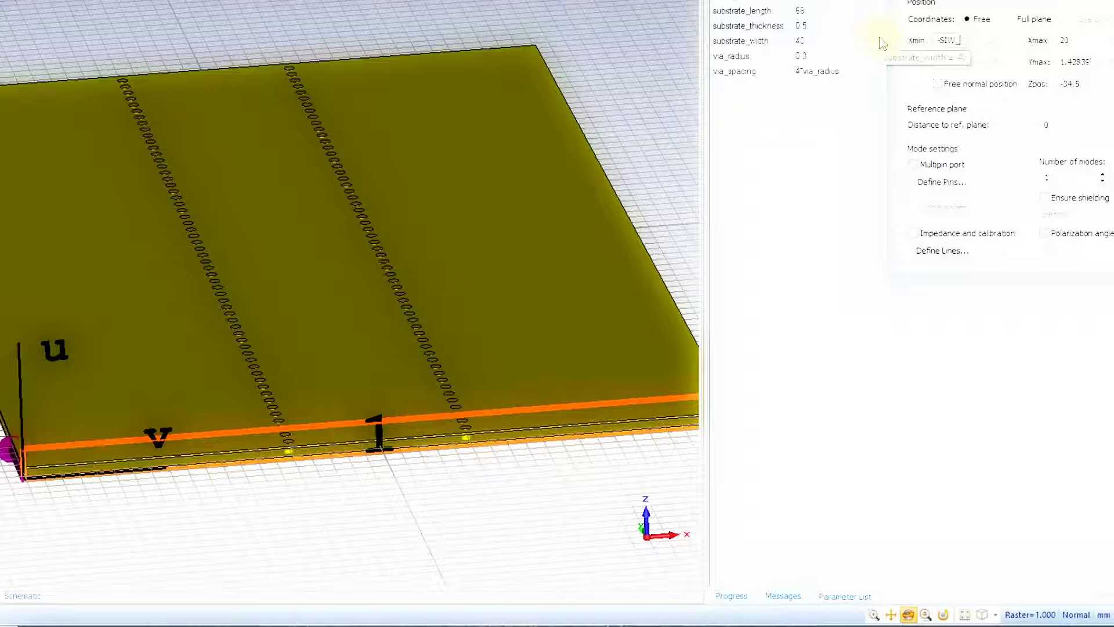
key(Tab)
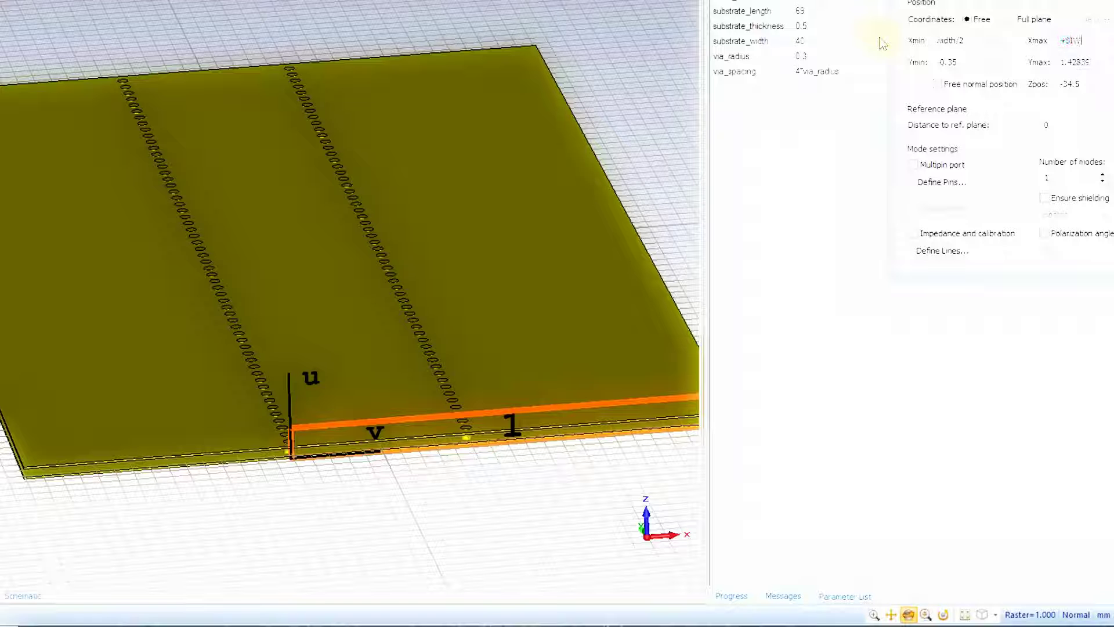
key(Tab)
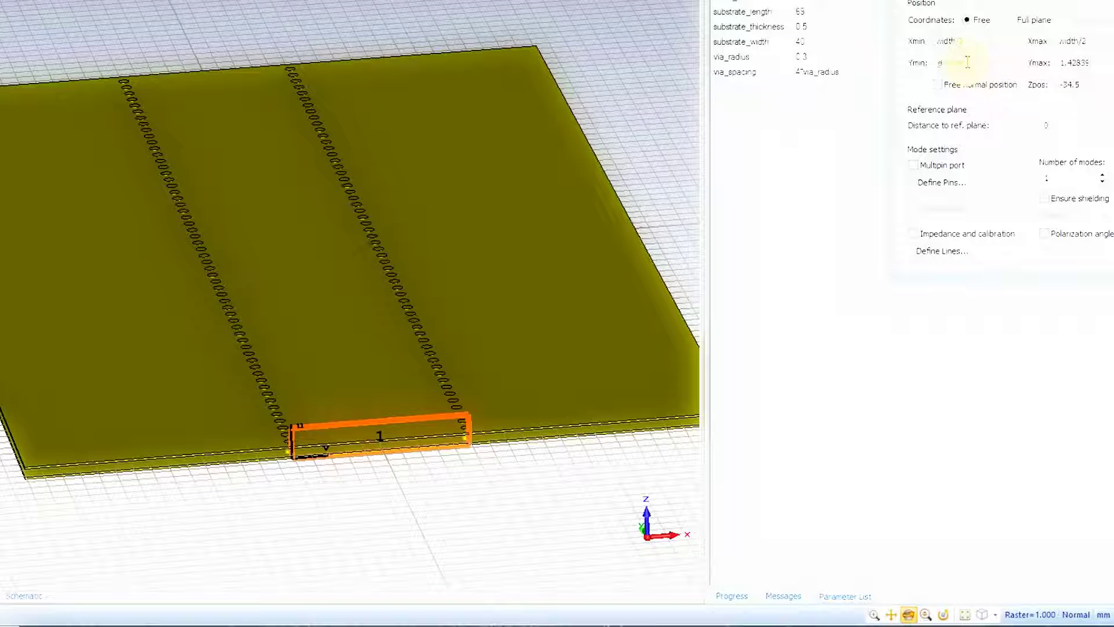
key(Tab)
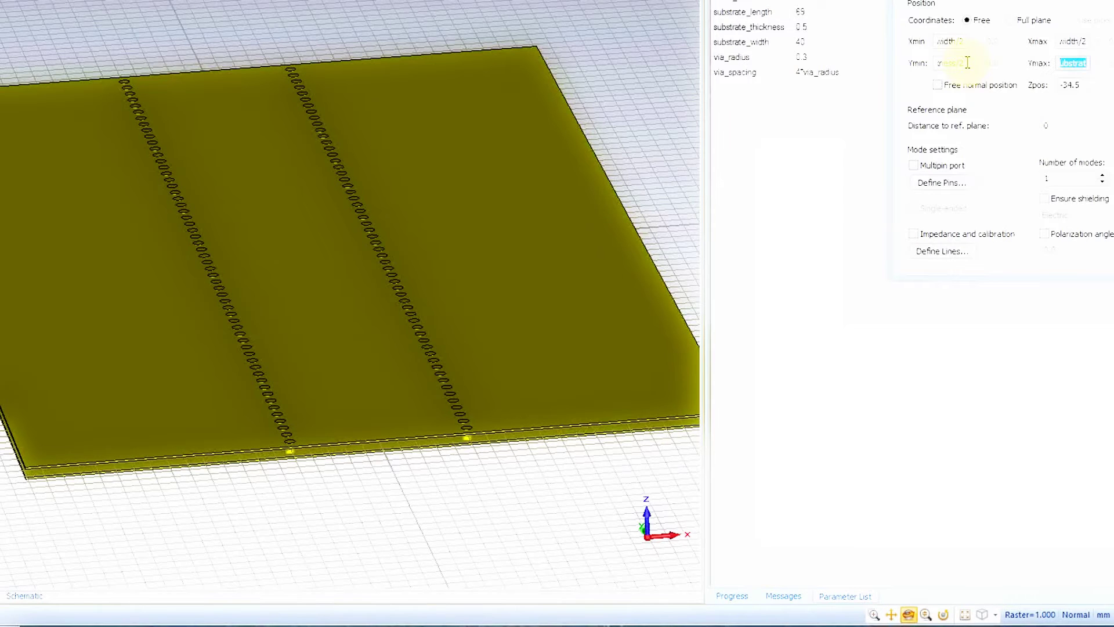
text(substrate_t)
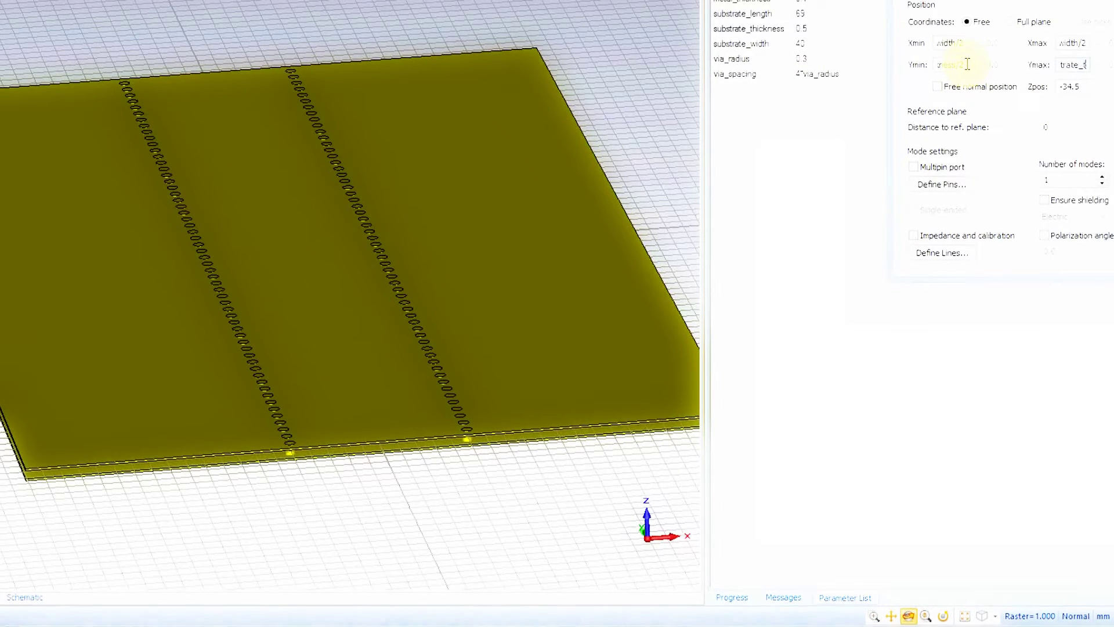
text(hickness/2)
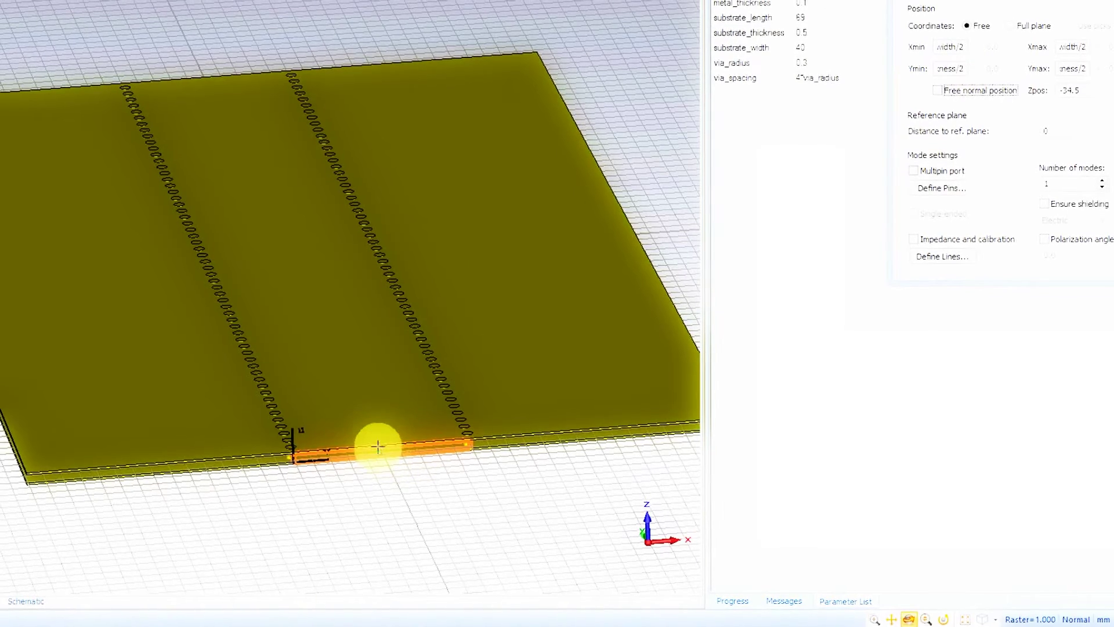
scroll(386, 450, up, 5)
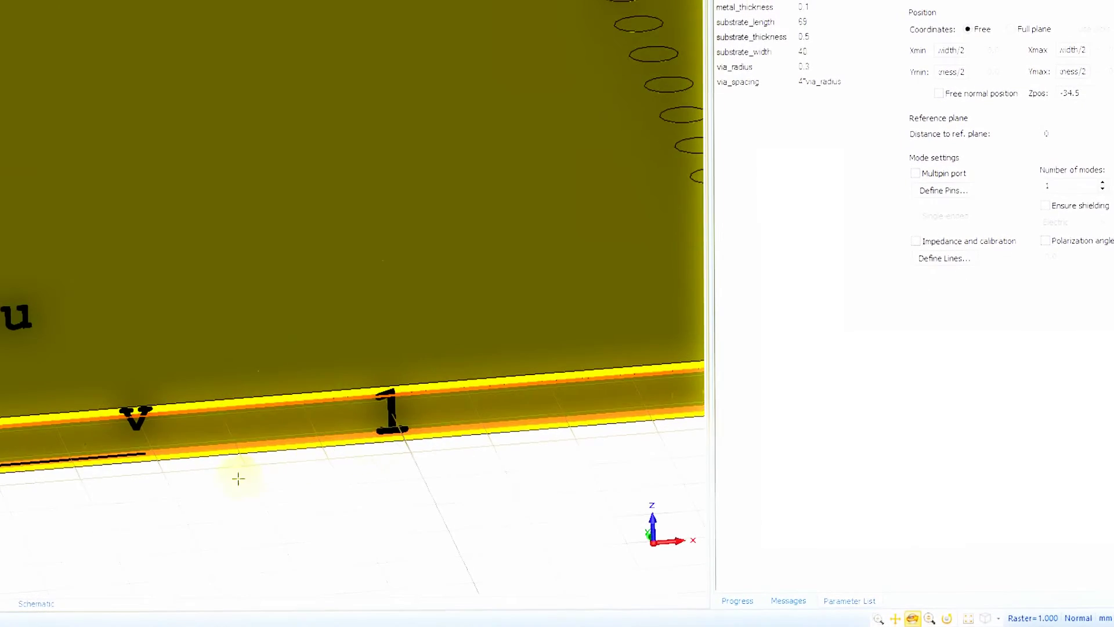
drag(236, 468, 247, 445)
middle_drag(230, 190, 177, 289)
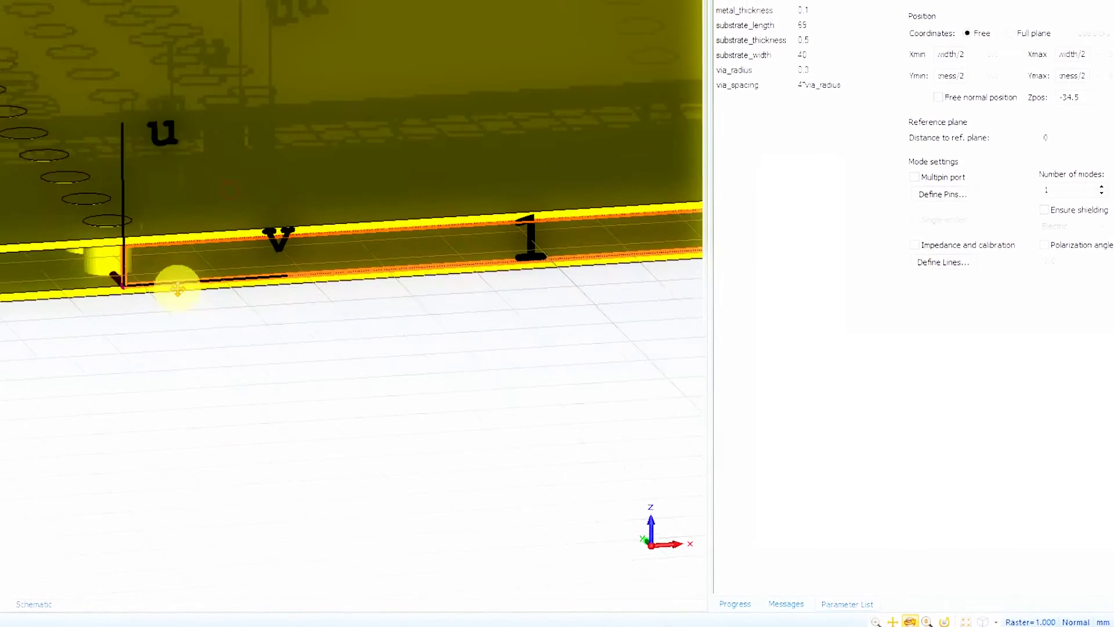
scroll(178, 289, up, 5)
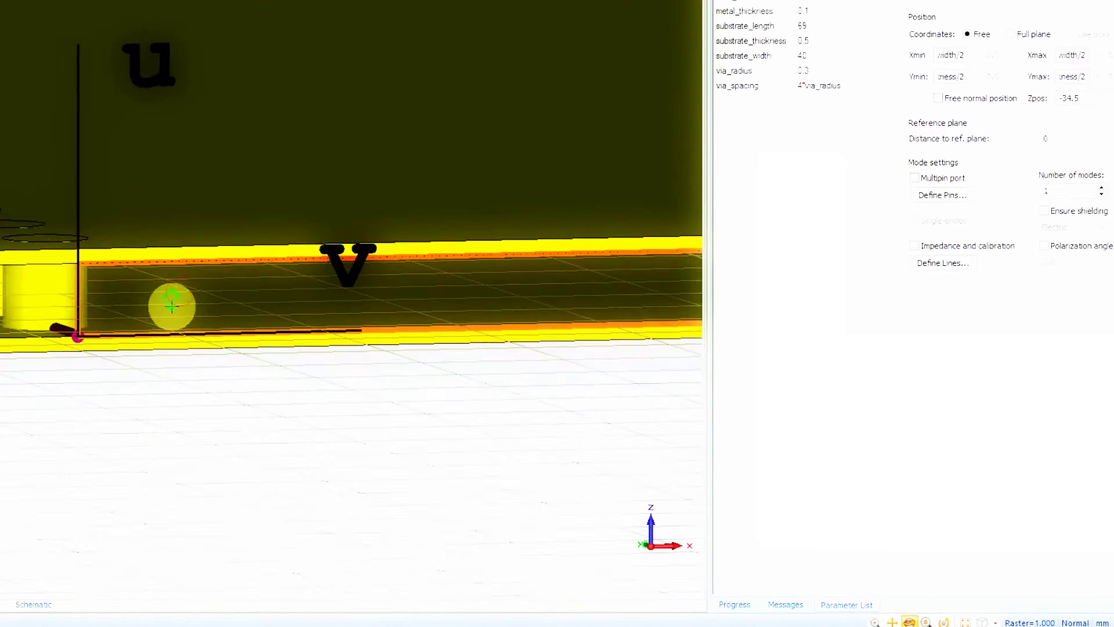
scroll(159, 301, up, 3)
scroll(127, 285, down, 1)
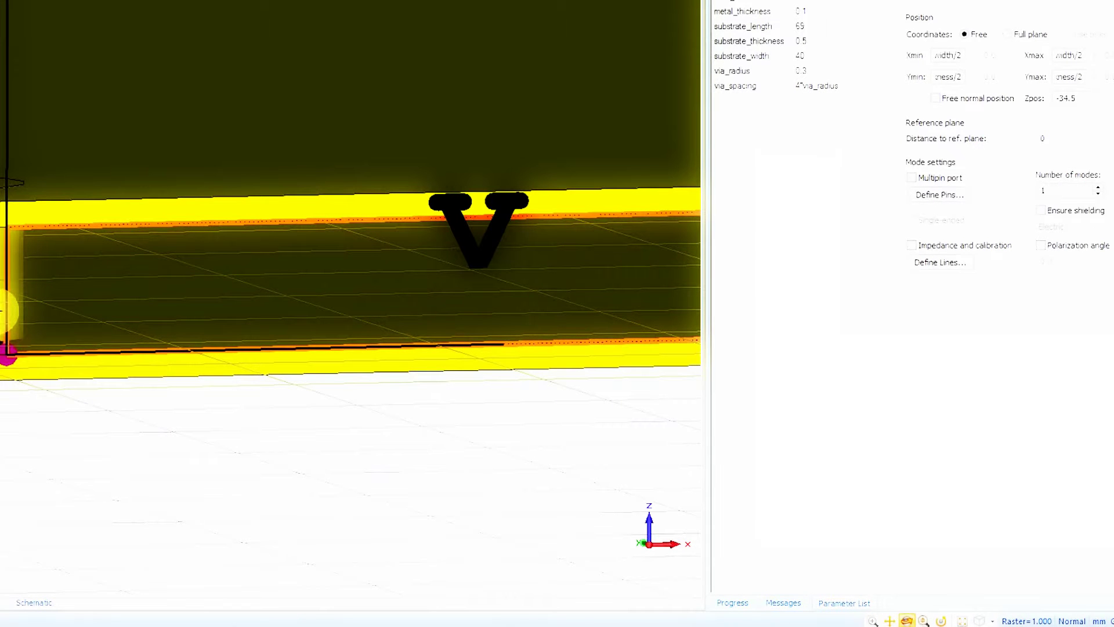
- Set the port's number of modes to 2, consult the cut-off frequency notes, and finish the first port
click(996, 140)
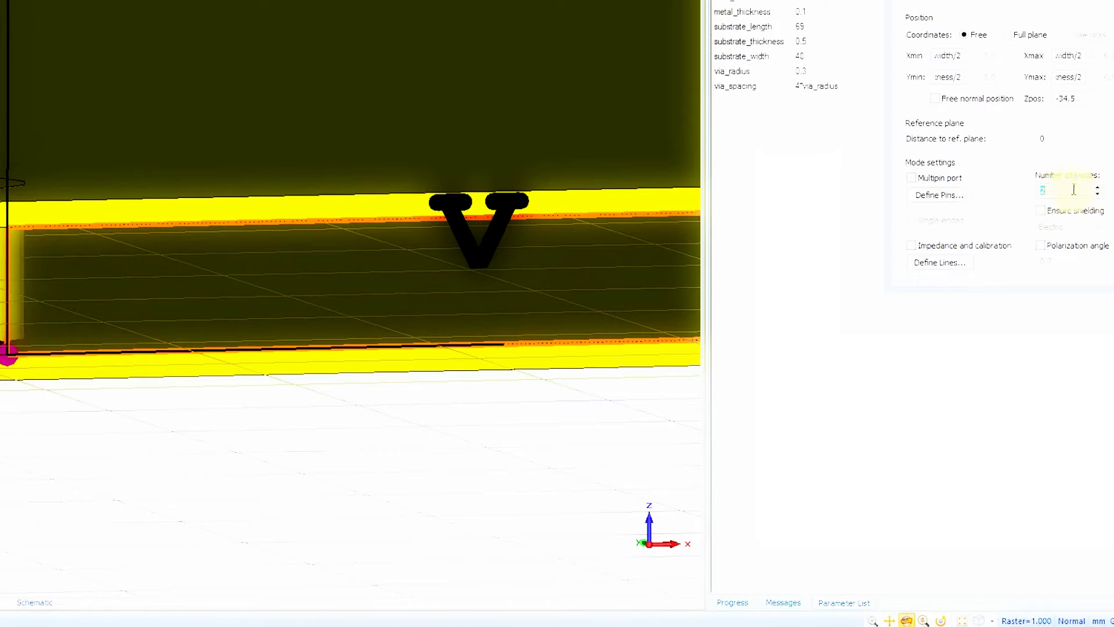
double_click(1050, 190)
key(alt+Tab)
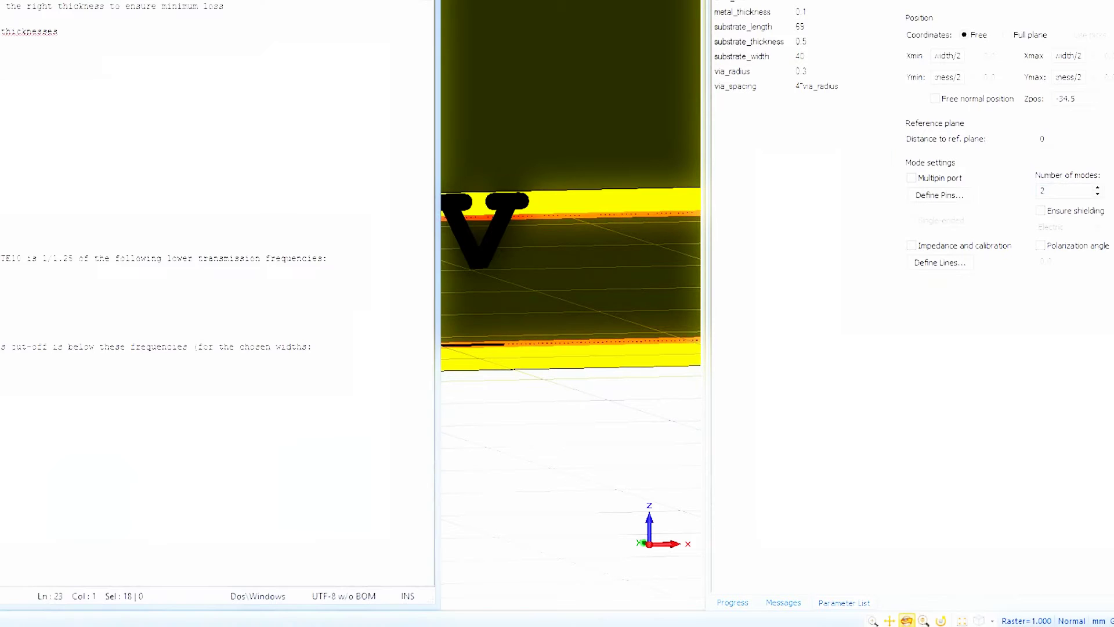
drag(1, 422, 1, 258)
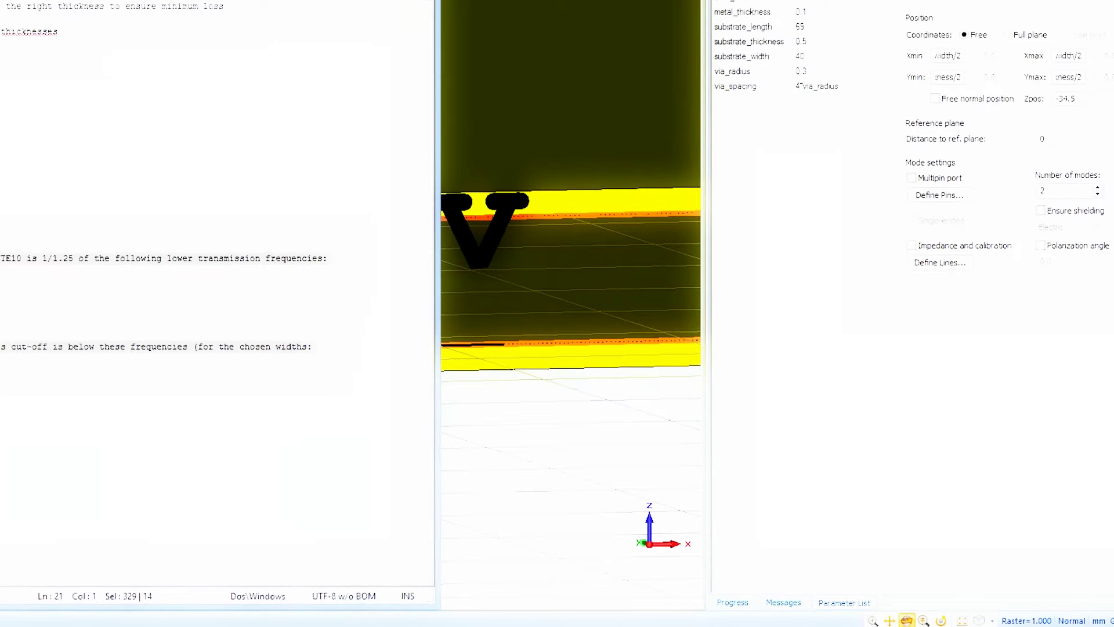
click(671, 169)
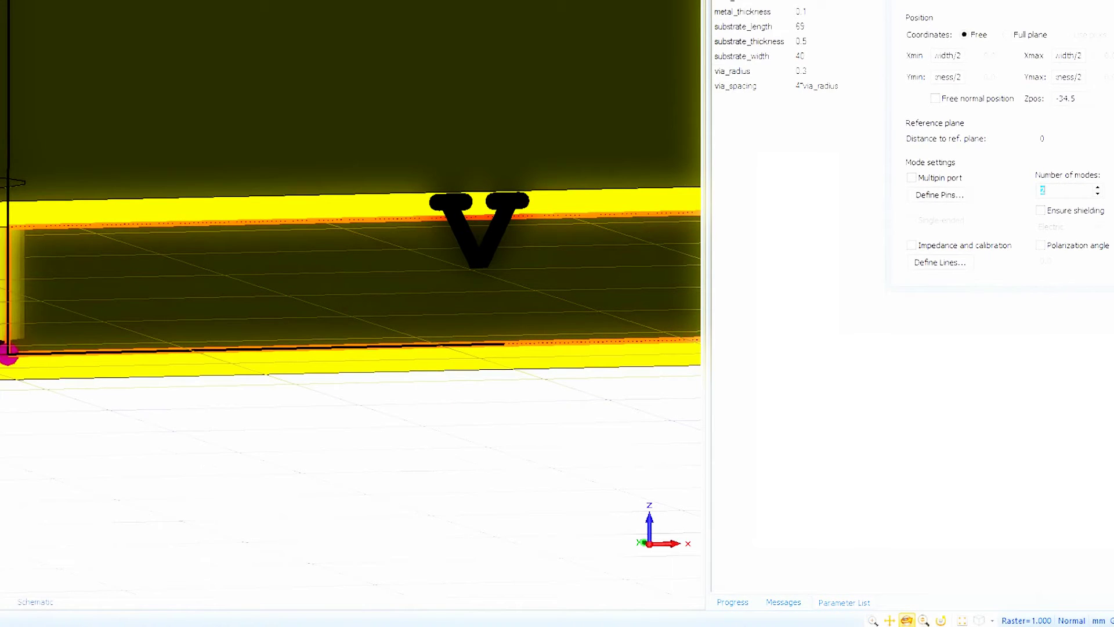
click(1011, 5)
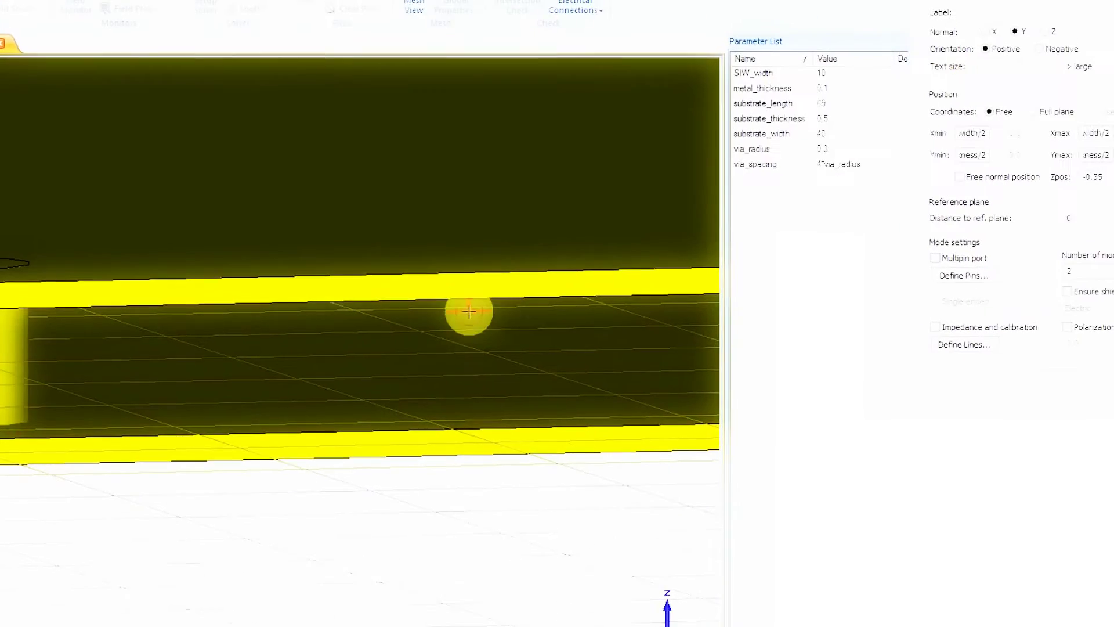
- Create a second two-mode waveguide port on the opposite end face at Ypos 34.5, using normal Y and the same free extents
drag(469, 312, 184, 380)
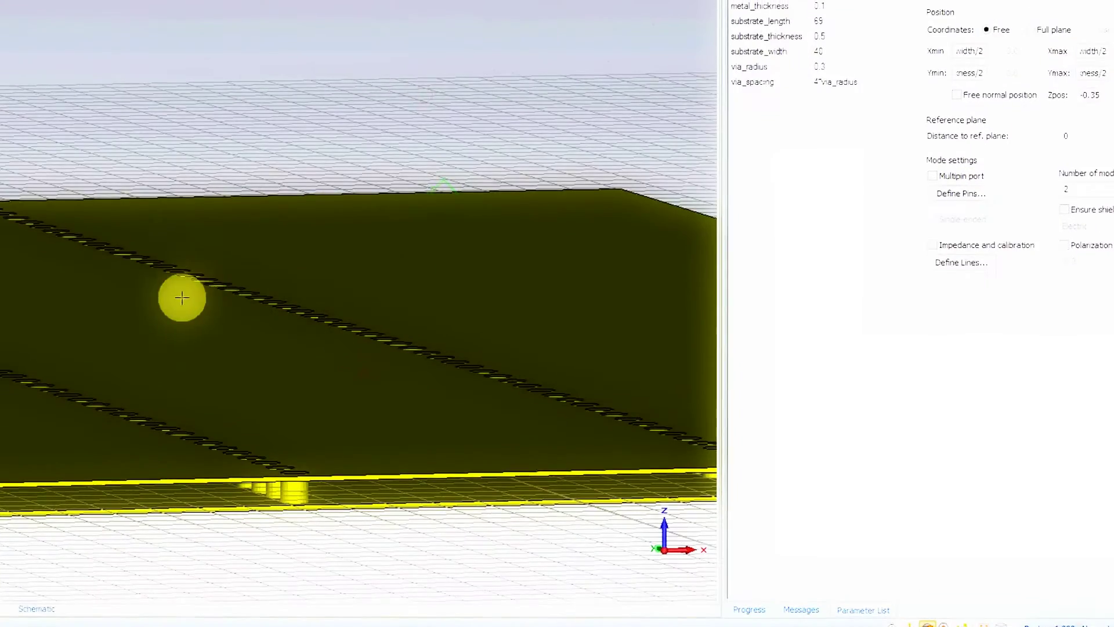
drag(181, 298, 378, 348)
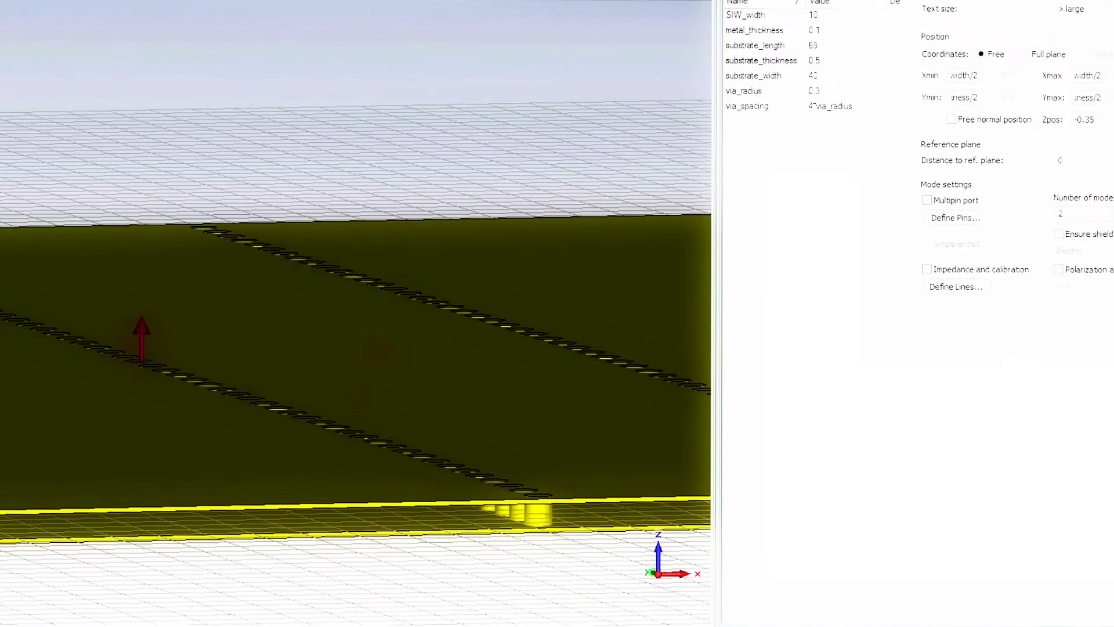
click(1010, 1)
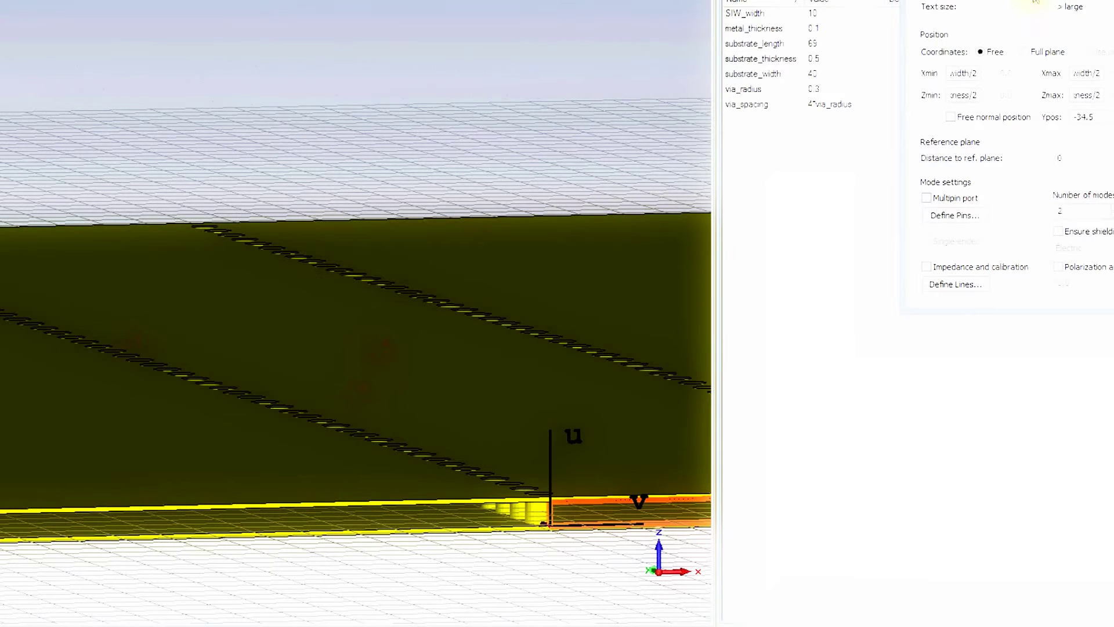
click(1038, 2)
middle_drag(141, 347, 641, 446)
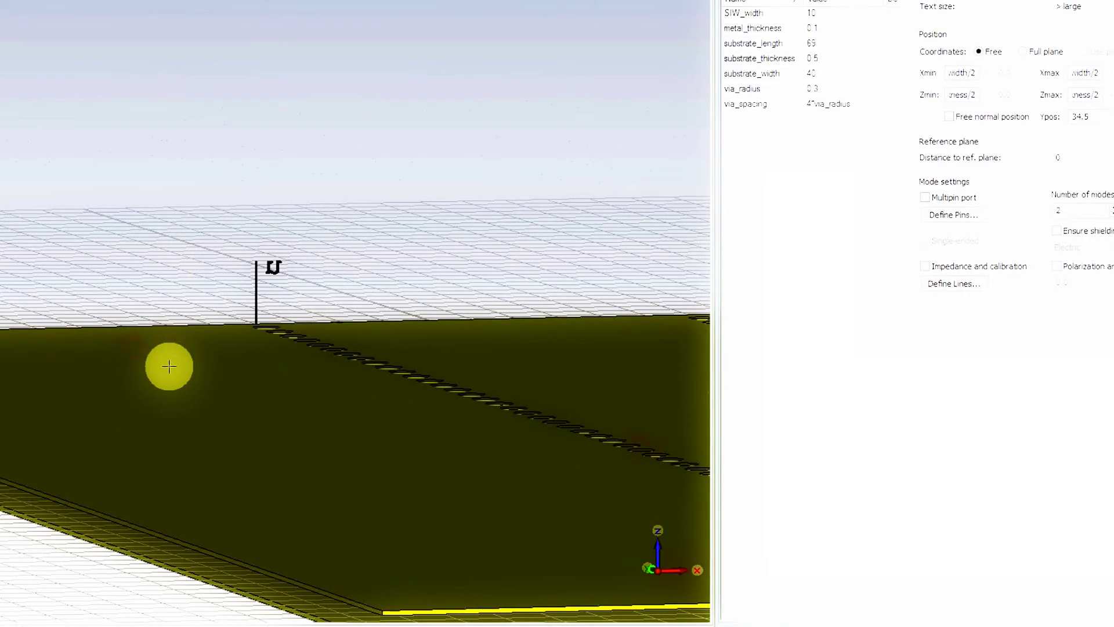
mouse_move(175, 365)
mouse_down()
mouse_move(287, 387)
mouse_move(286, 410)
mouse_move(312, 403)
mouse_move(130, 361)
mouse_move(399, 479)
mouse_move(211, 451)
mouse_move(374, 527)
mouse_move(326, 455)
mouse_move(297, 475)
mouse_move(341, 305)
mouse_move(610, 251)
mouse_up()
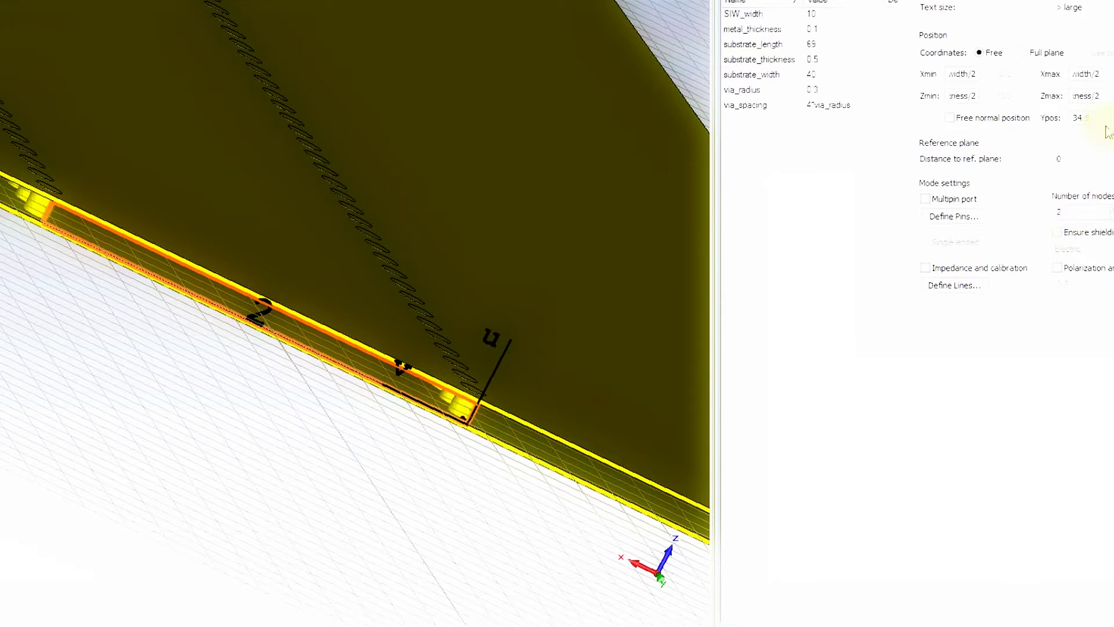
click(1073, 1)
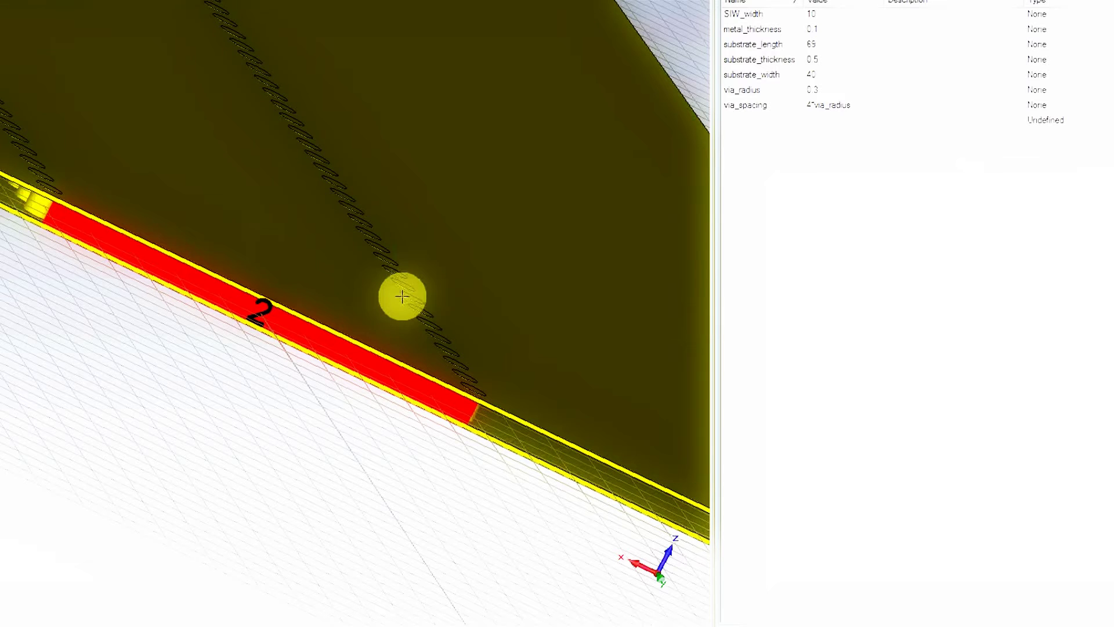
- Start the time domain solver with the calculation limited to port modes only
scroll(423, 296, down, 5)
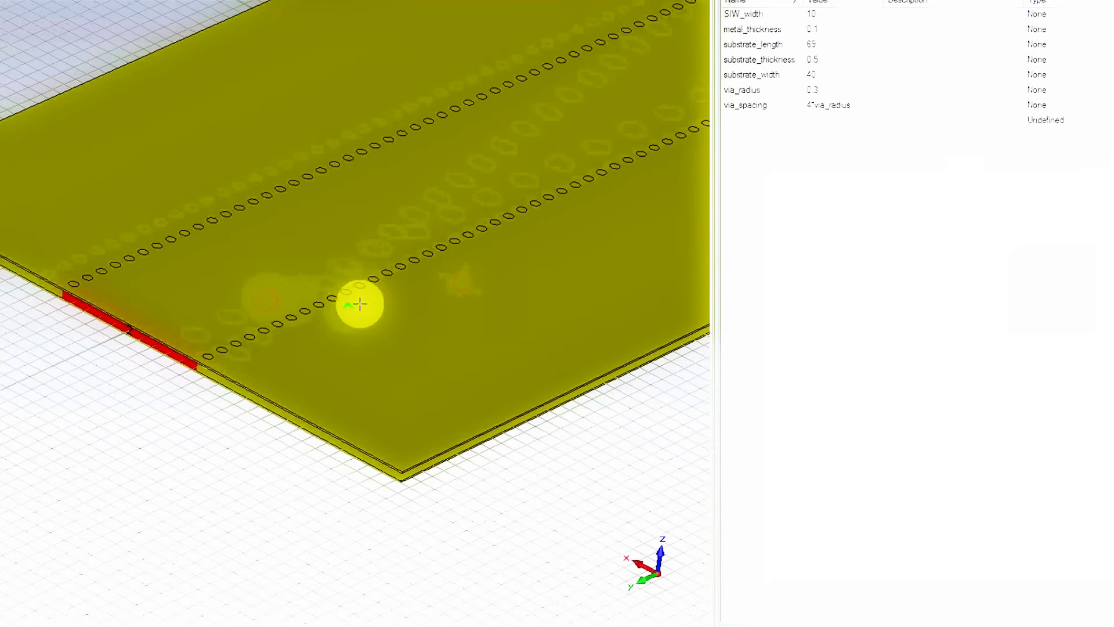
scroll(356, 274, down, 4)
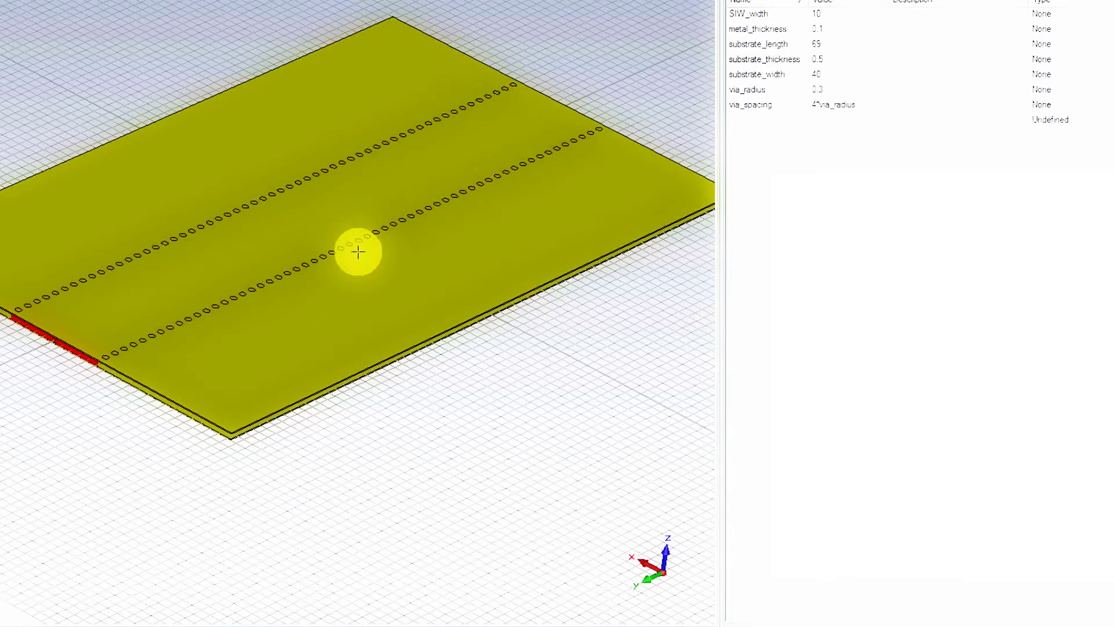
mouse_move(503, 209)
mouse_down()
mouse_move(422, 258)
mouse_move(504, 198)
mouse_up()
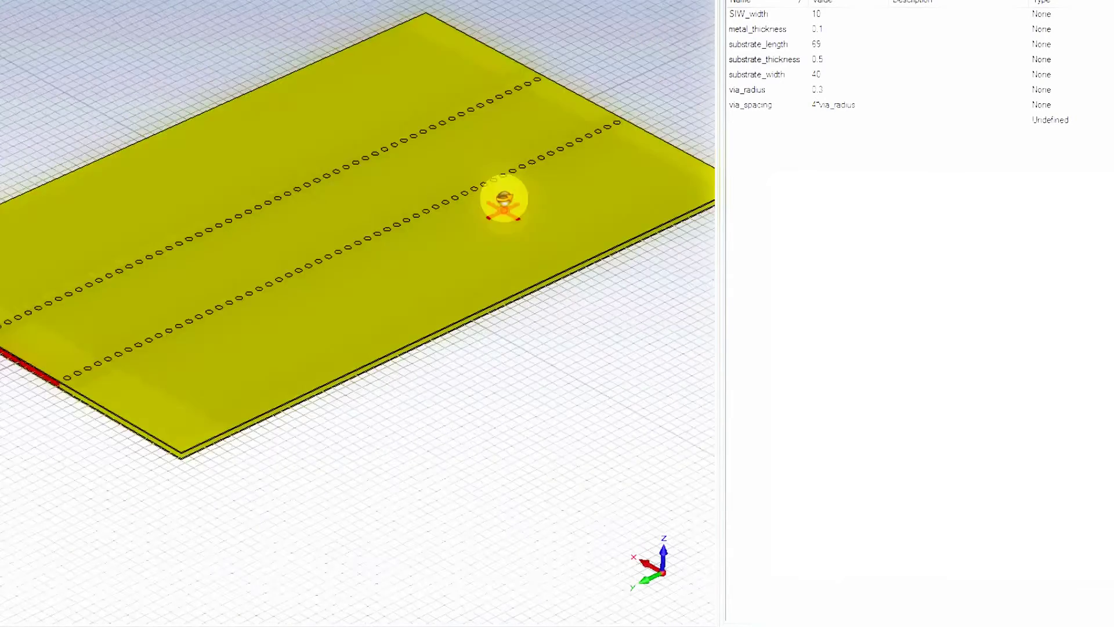
scroll(503, 200, down, 2)
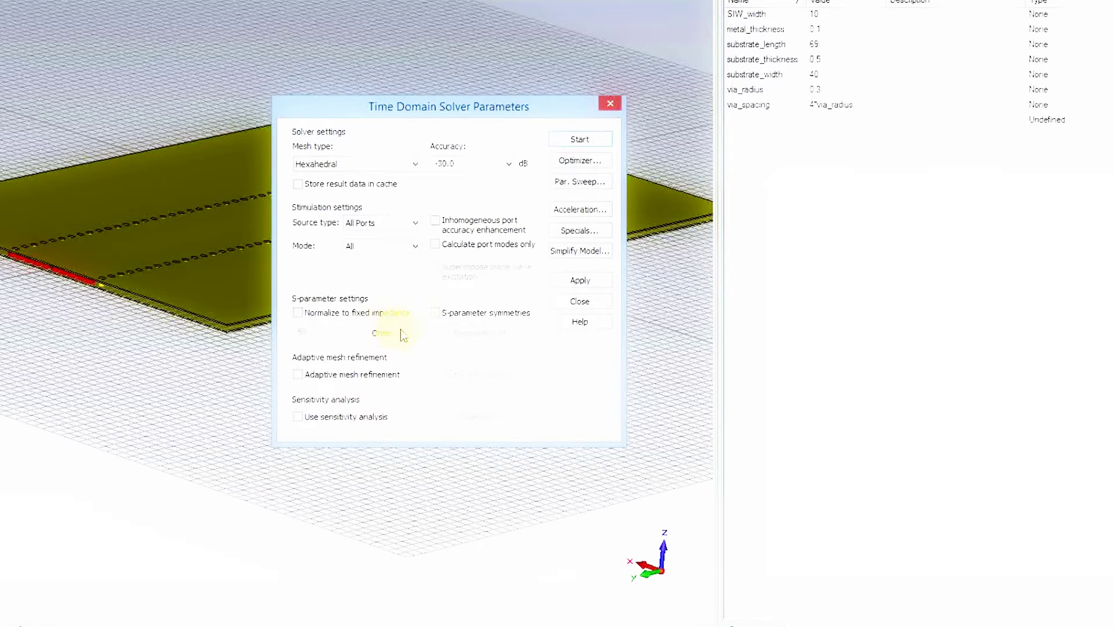
click(463, 250)
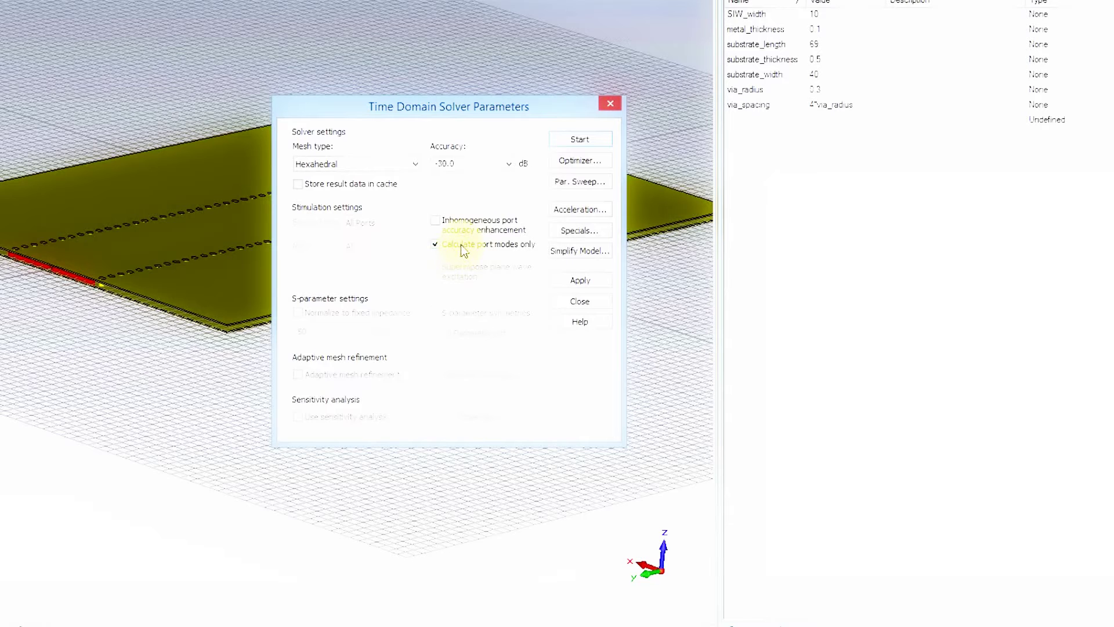
click(570, 142)
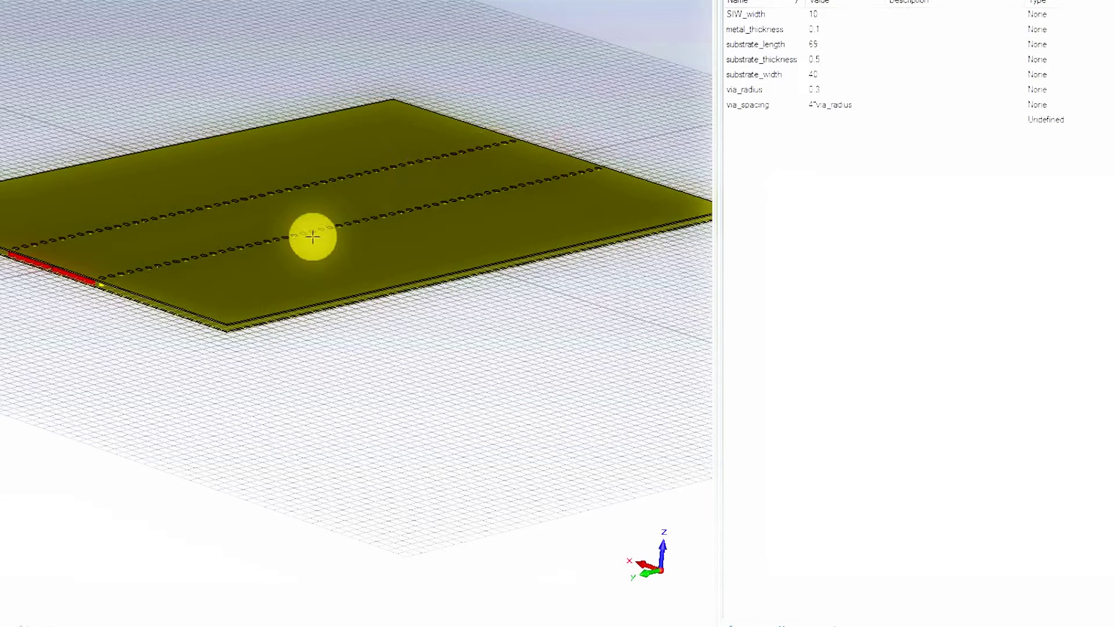
- Check the solver's progress and examine port 1 between the two via rows on the substrate's end face
click(749, 621)
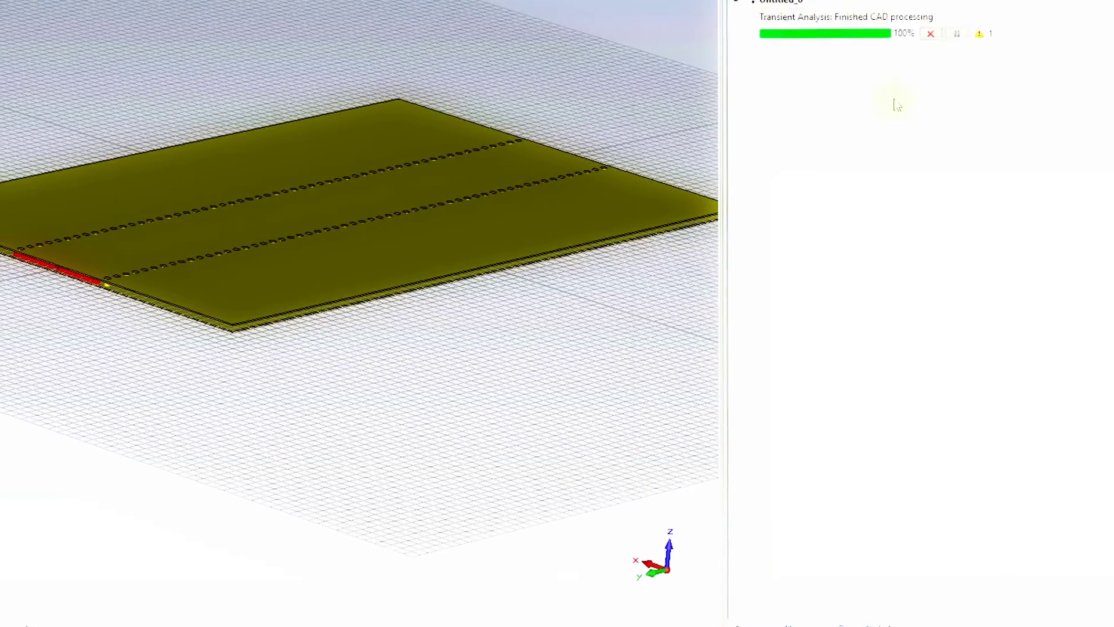
drag(554, 187, 624, 141)
middle_drag(565, 148, 428, 232)
scroll(429, 232, down, 4)
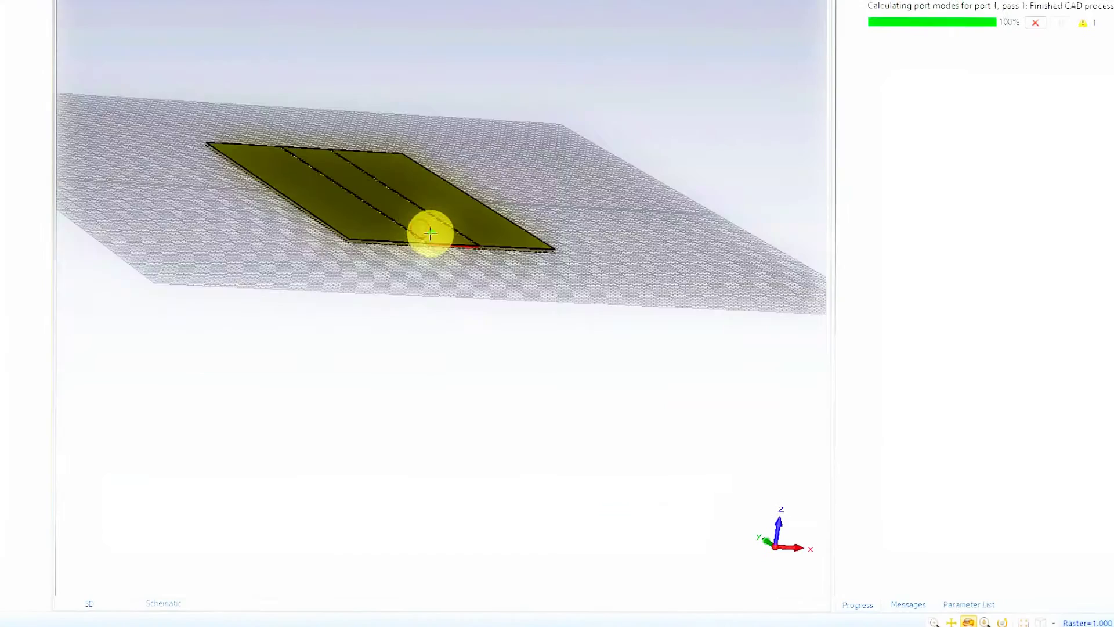
scroll(427, 232, up, 6)
scroll(426, 232, up, 5)
drag(551, 291, 433, 286)
scroll(395, 287, down, 2)
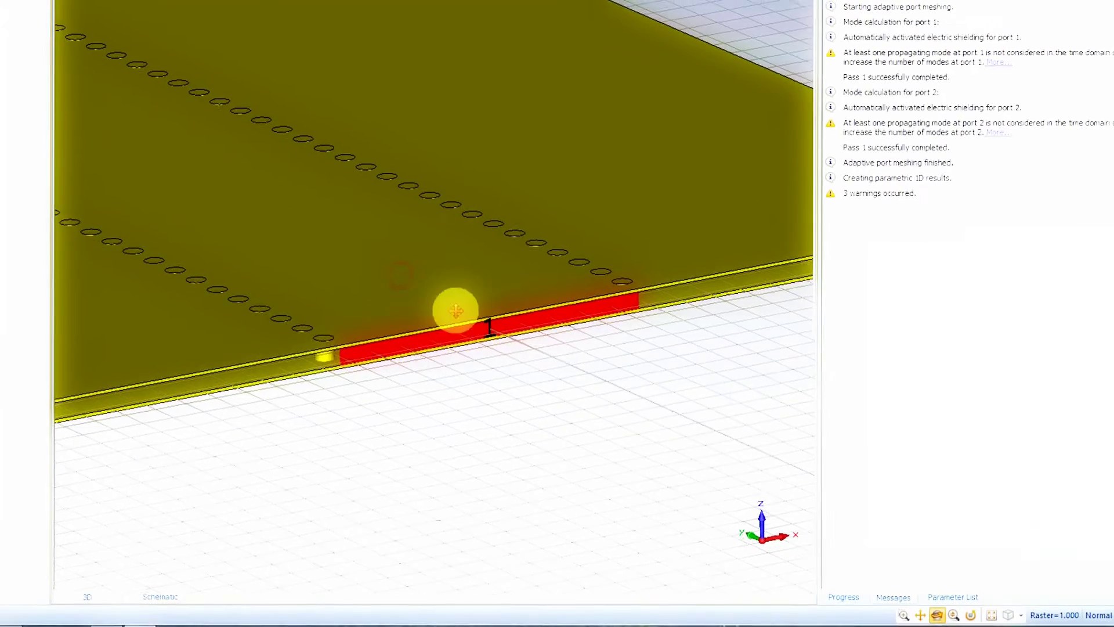
- Examine port 1 and its first mode's electric field, and compare the mode's cut-off frequency with the TE10 requirement in the notes
scroll(510, 325, up, 4)
scroll(508, 322, down, 6)
scroll(504, 313, down, 2)
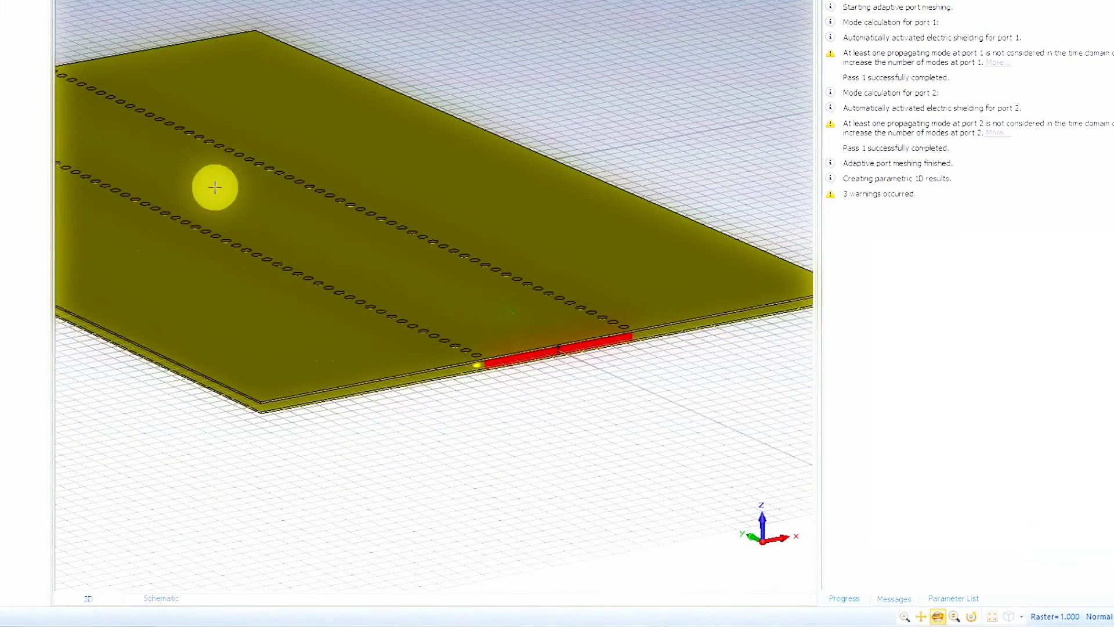
scroll(174, 180, up, 3)
scroll(200, 203, down, 3)
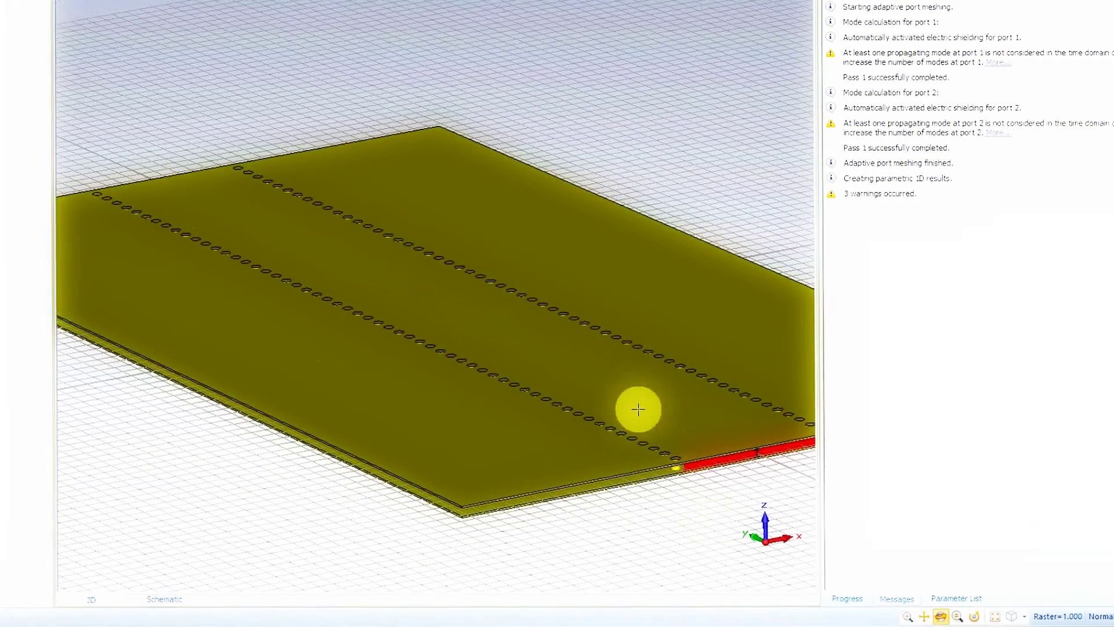
scroll(455, 318, up, 3)
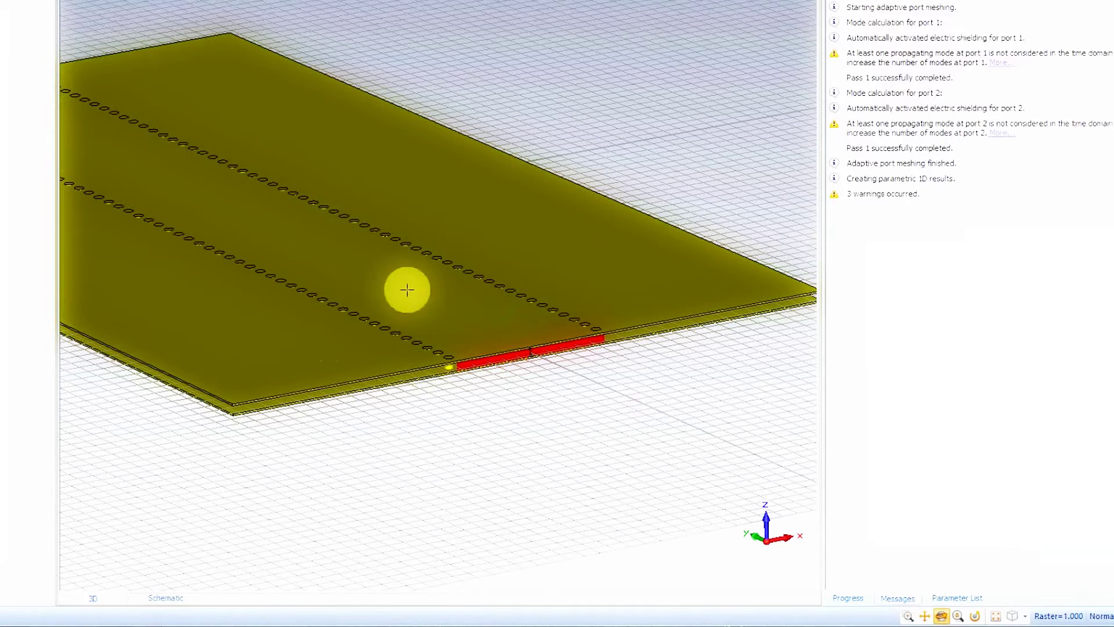
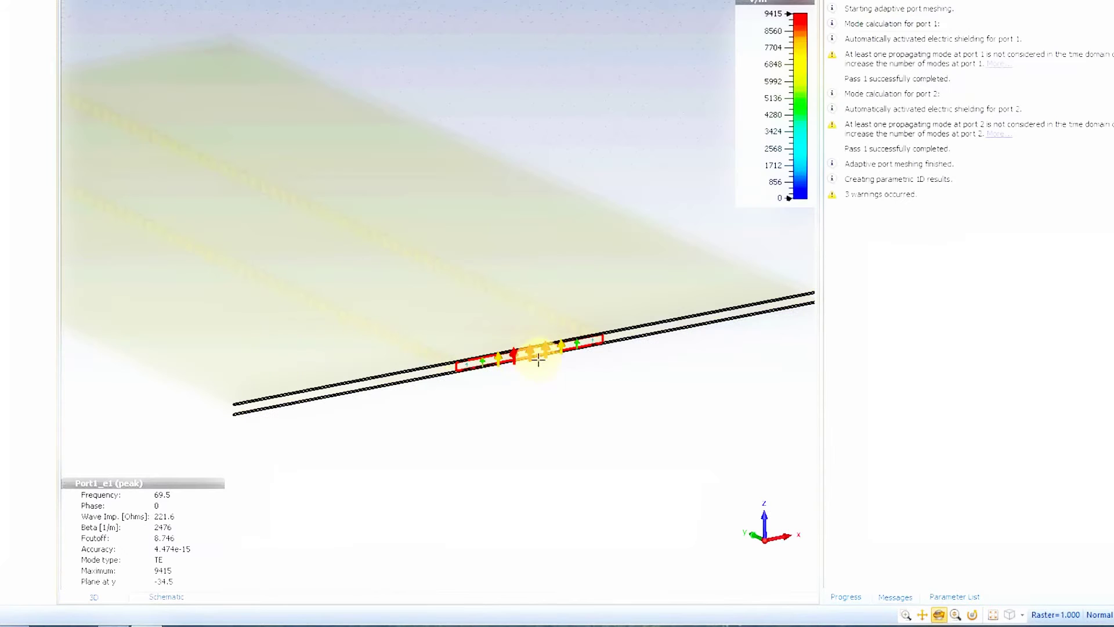
scroll(512, 340, up, 5)
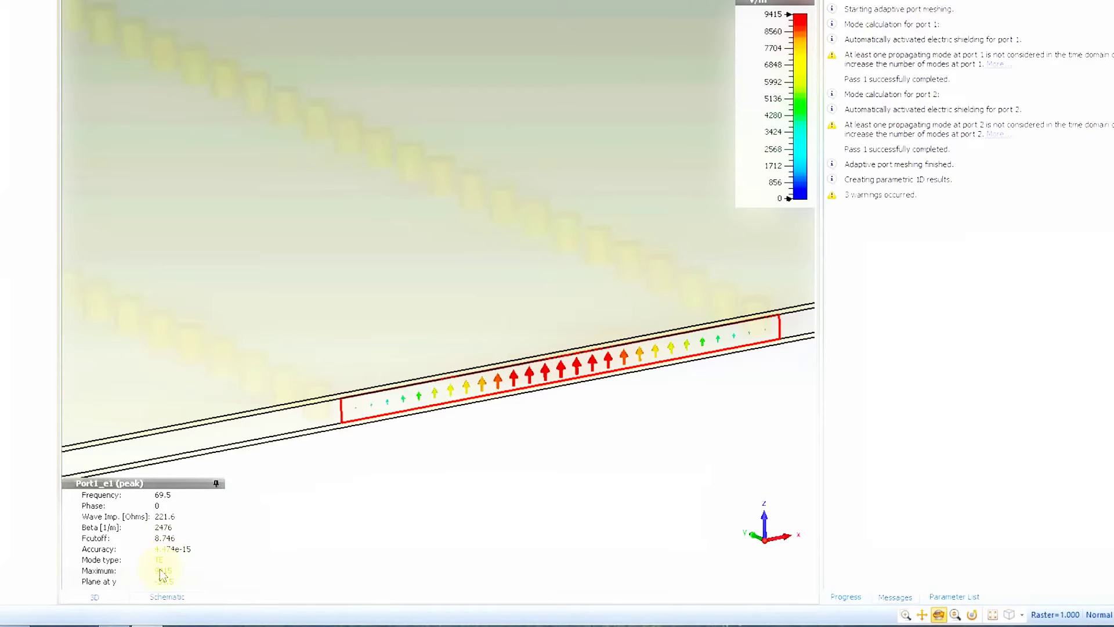
click(9, 622)
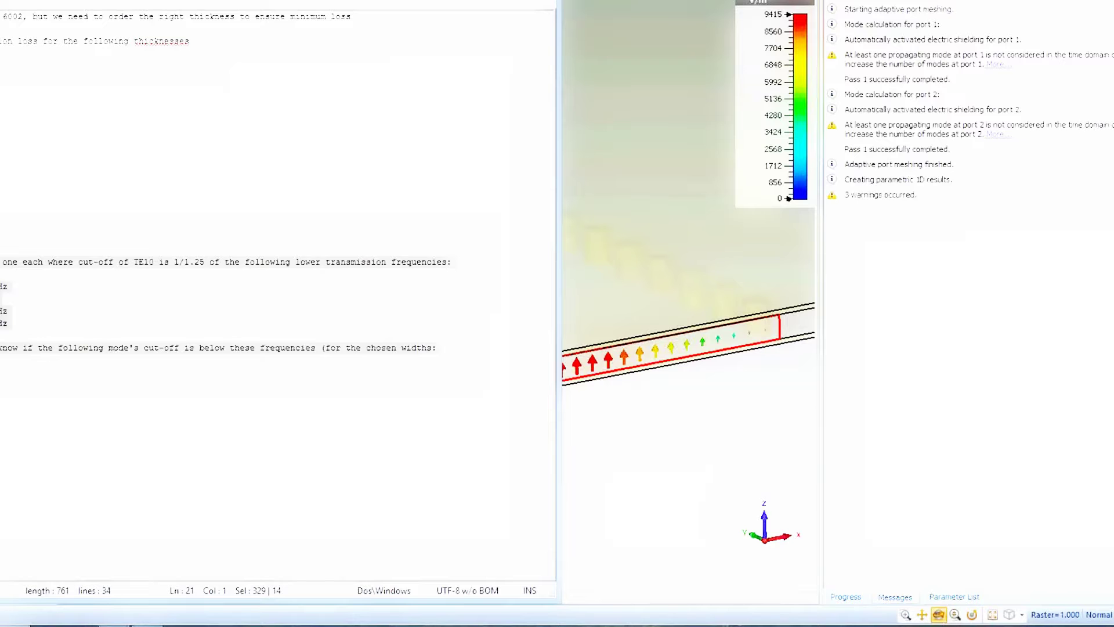
click(8, 622)
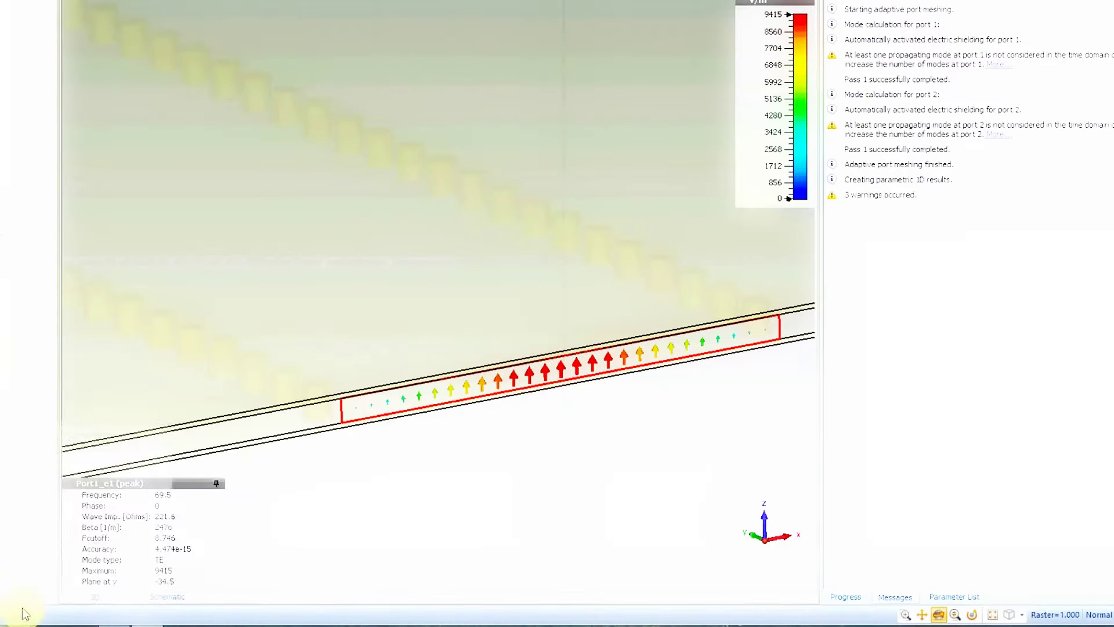
click(1, 421)
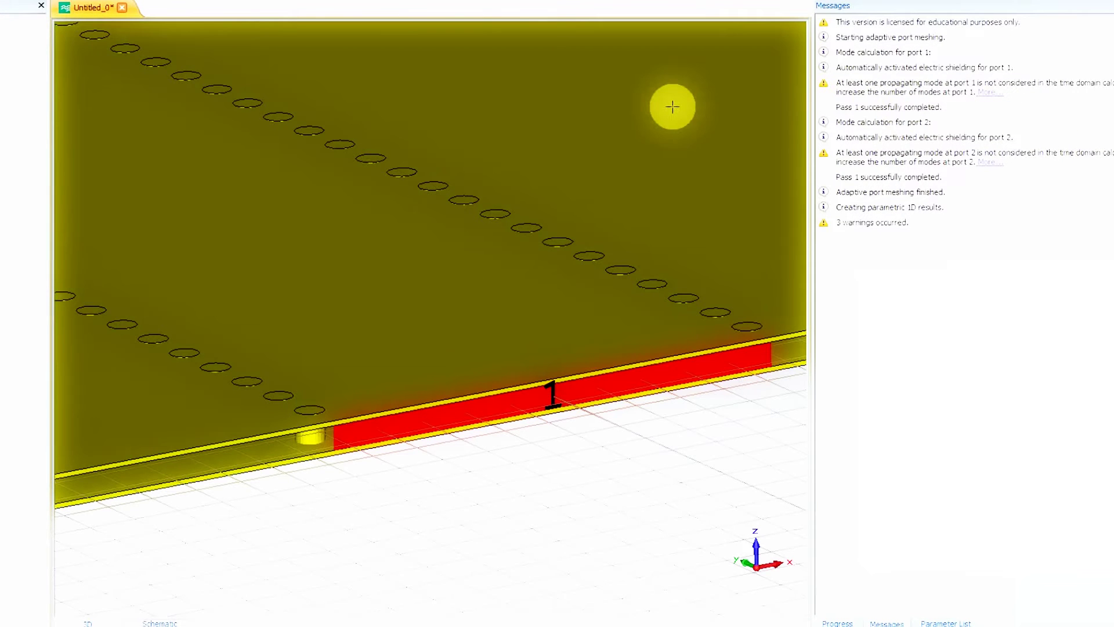
- Set the via_radius parameter to 0.15 and agree to delete the current results
click(934, 623)
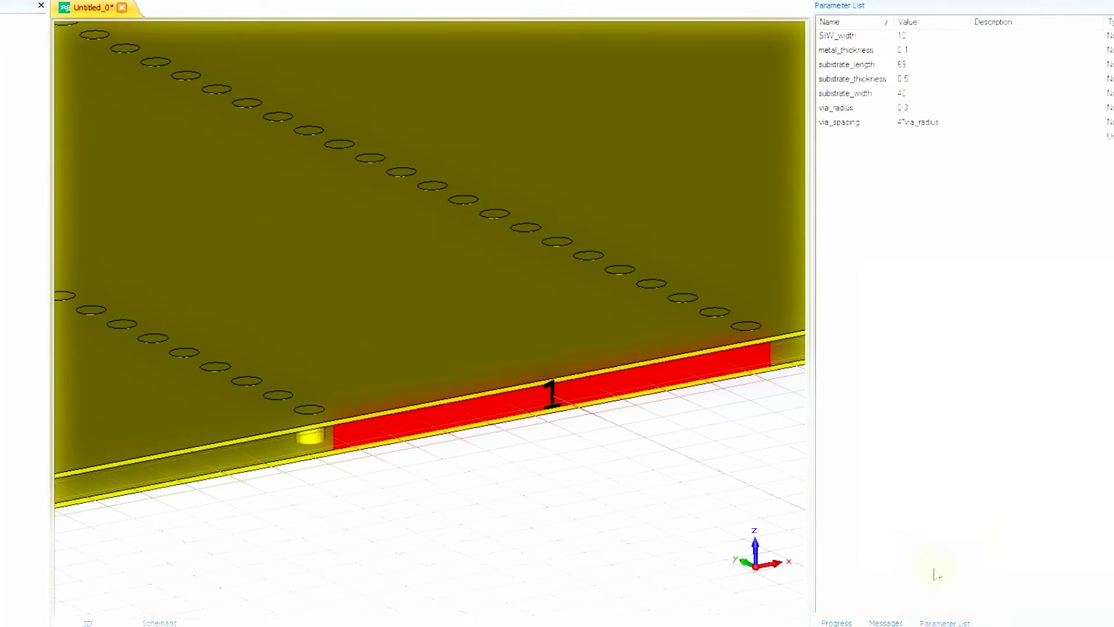
click(908, 110)
click(928, 109)
text(0.15)
key(Return)
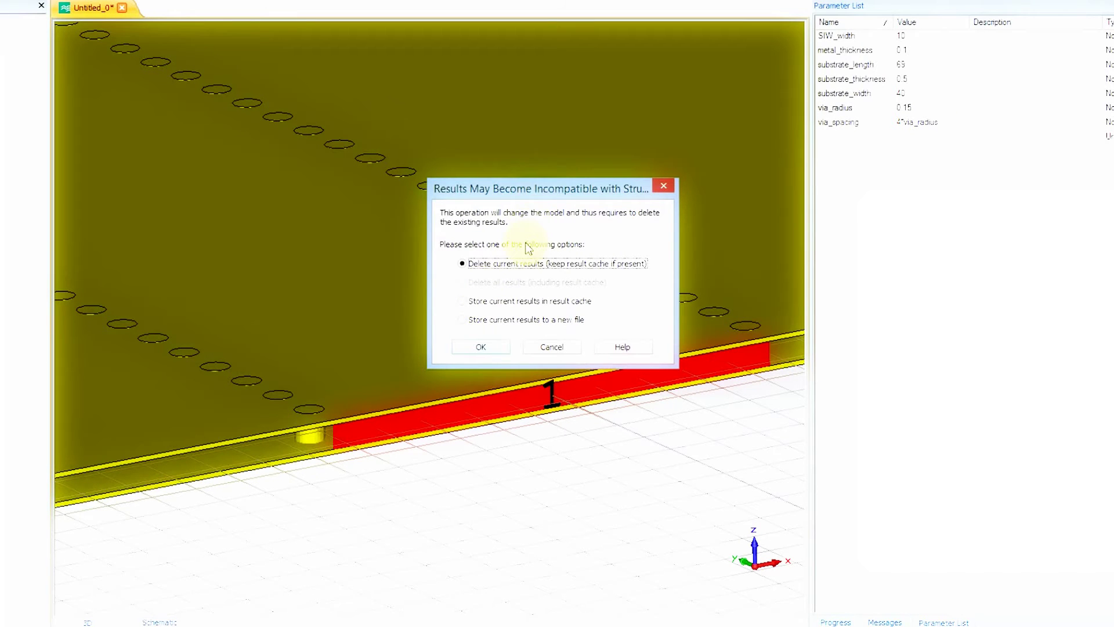
click(504, 351)
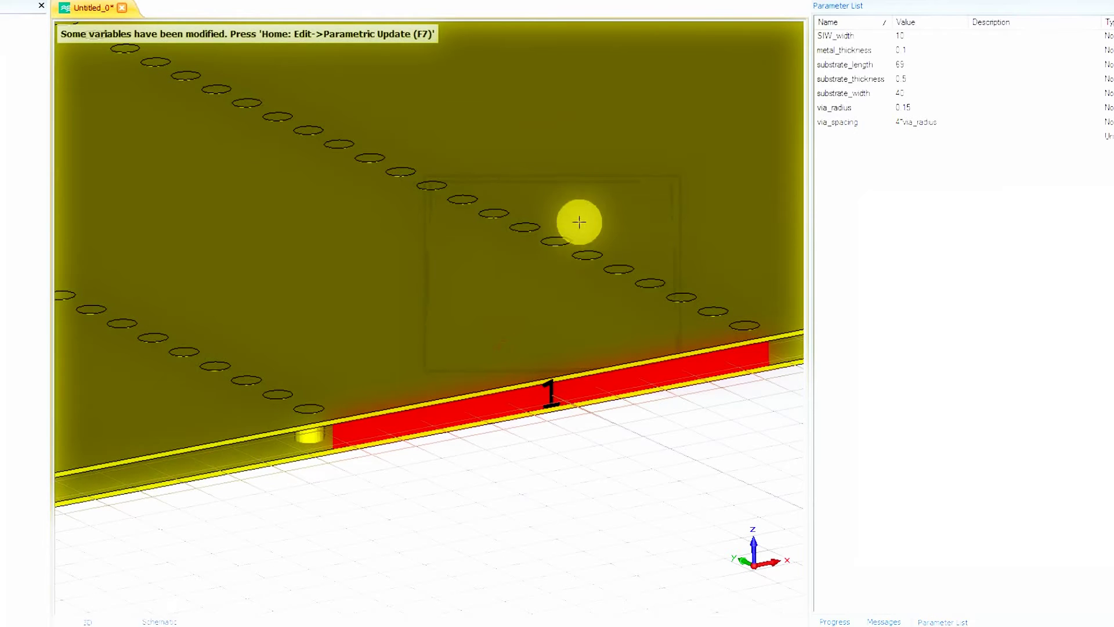
- Set the SIW_width parameter to 4 and update the parametric model
click(871, 112)
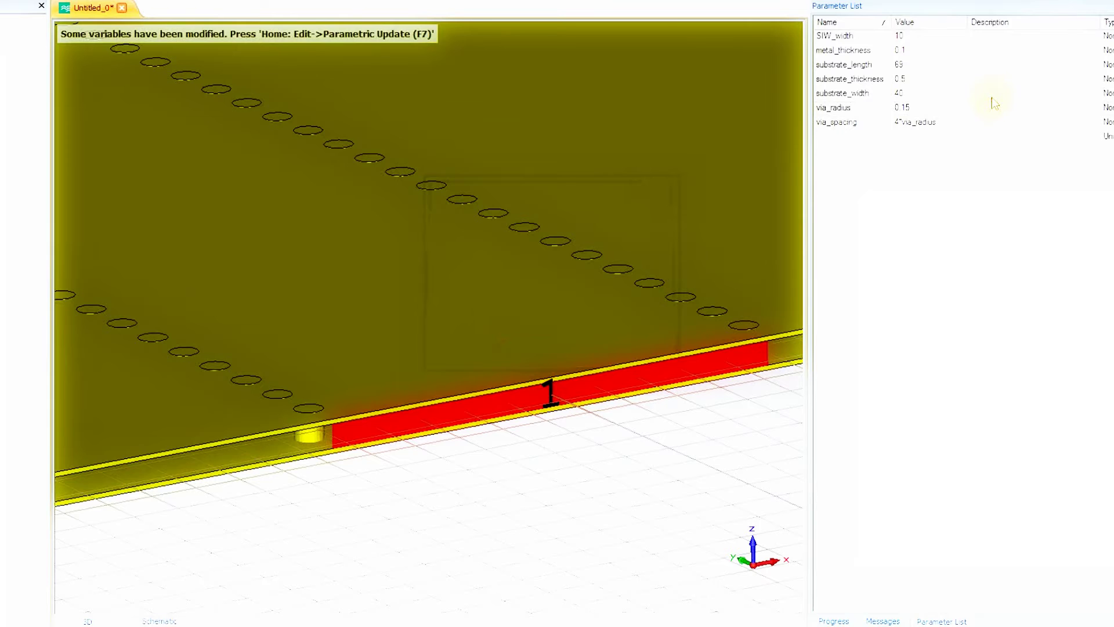
click(912, 42)
click(909, 38)
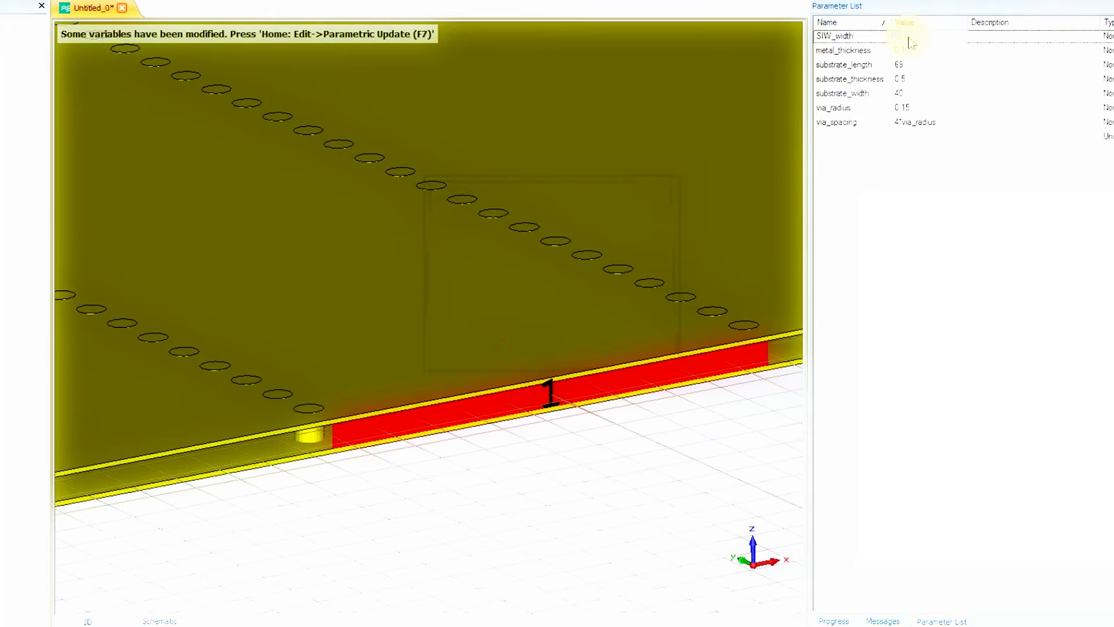
text(4)
key(Return)
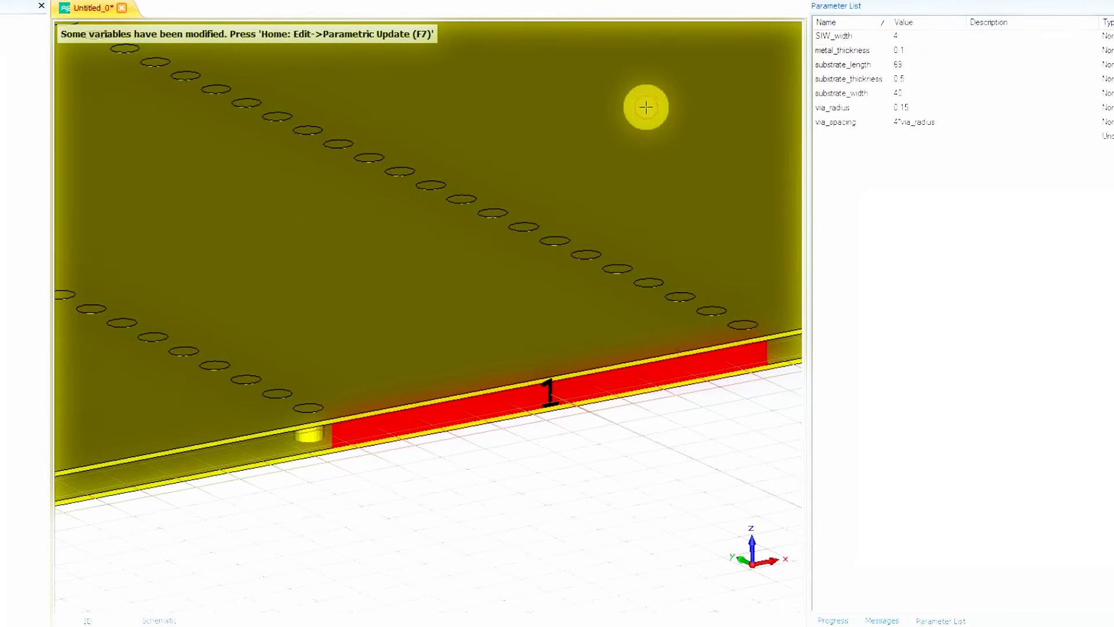
key(F7)
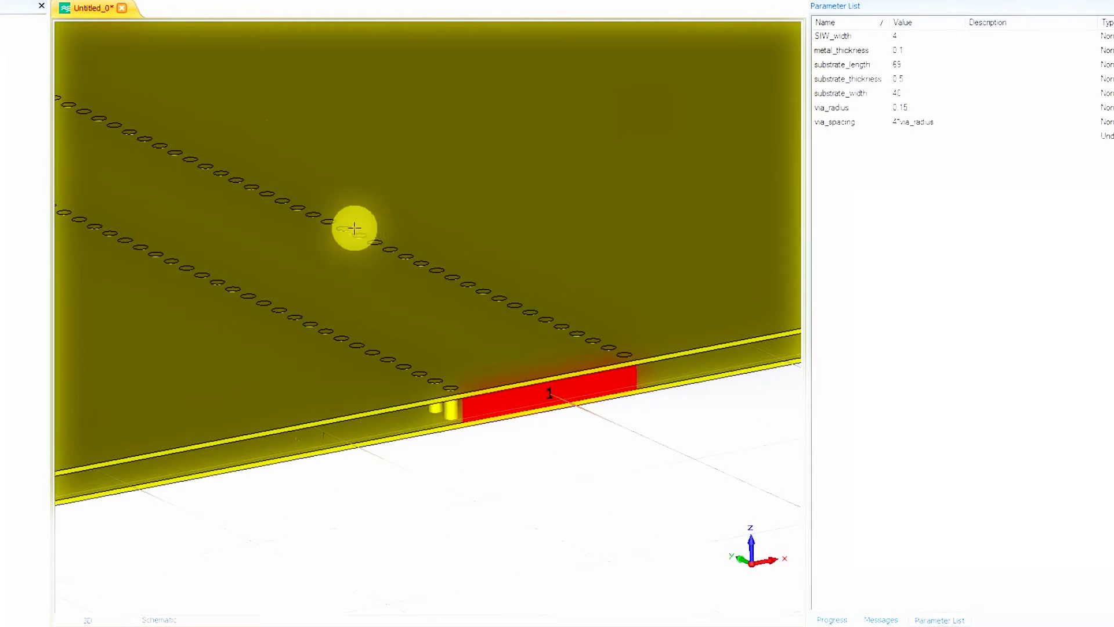
- Run the time domain solver for port modes only and inspect the first mode's electric field at port 1
click(332, 1)
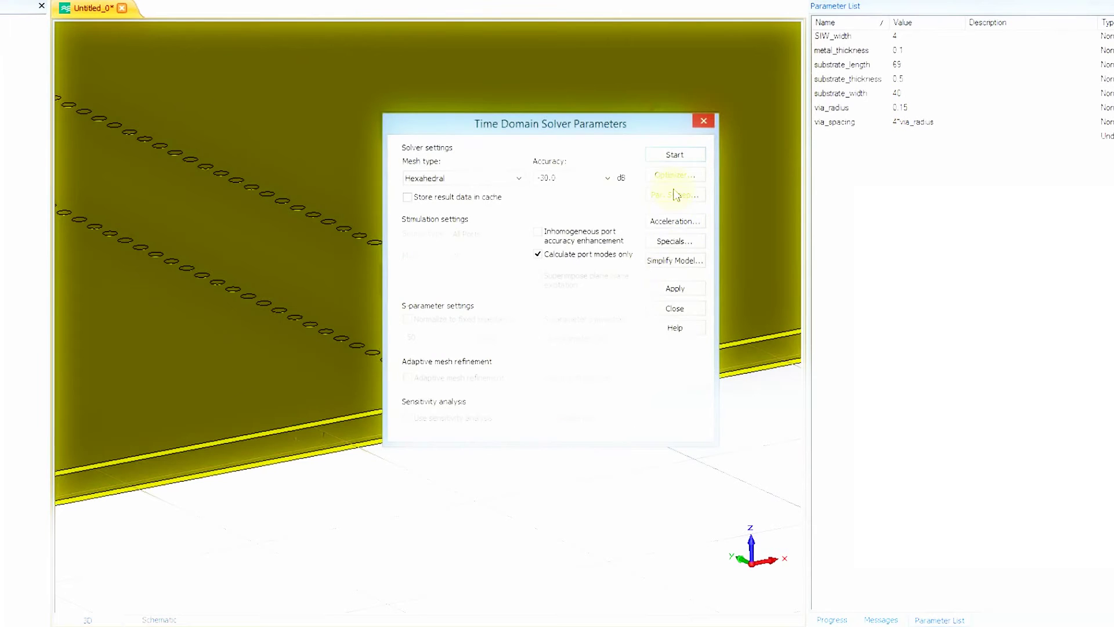
click(673, 154)
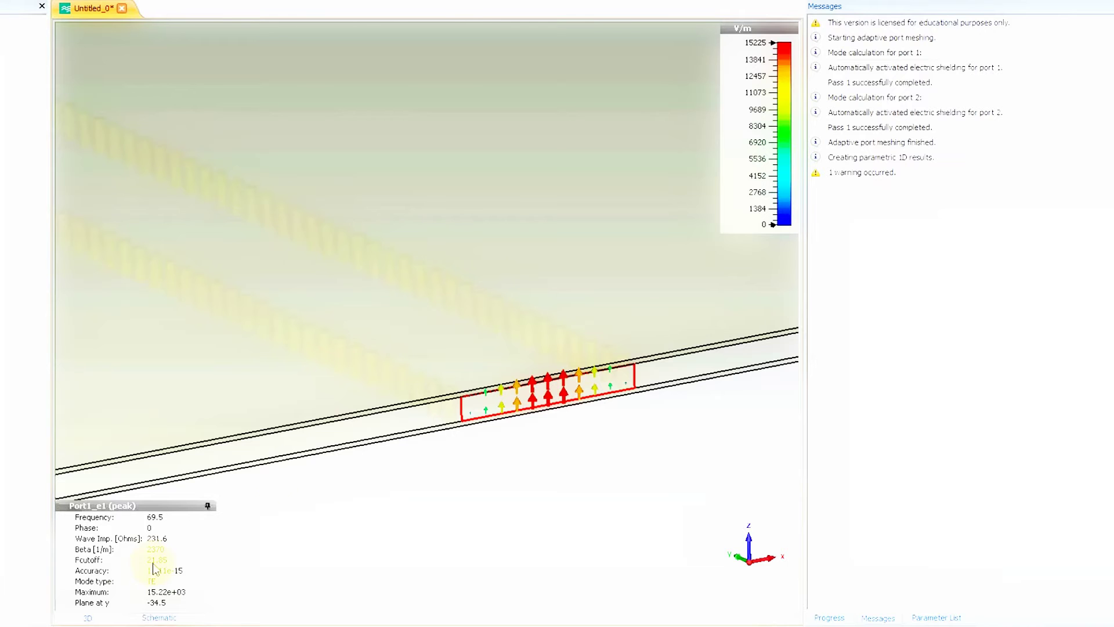
scroll(487, 355, up, 2)
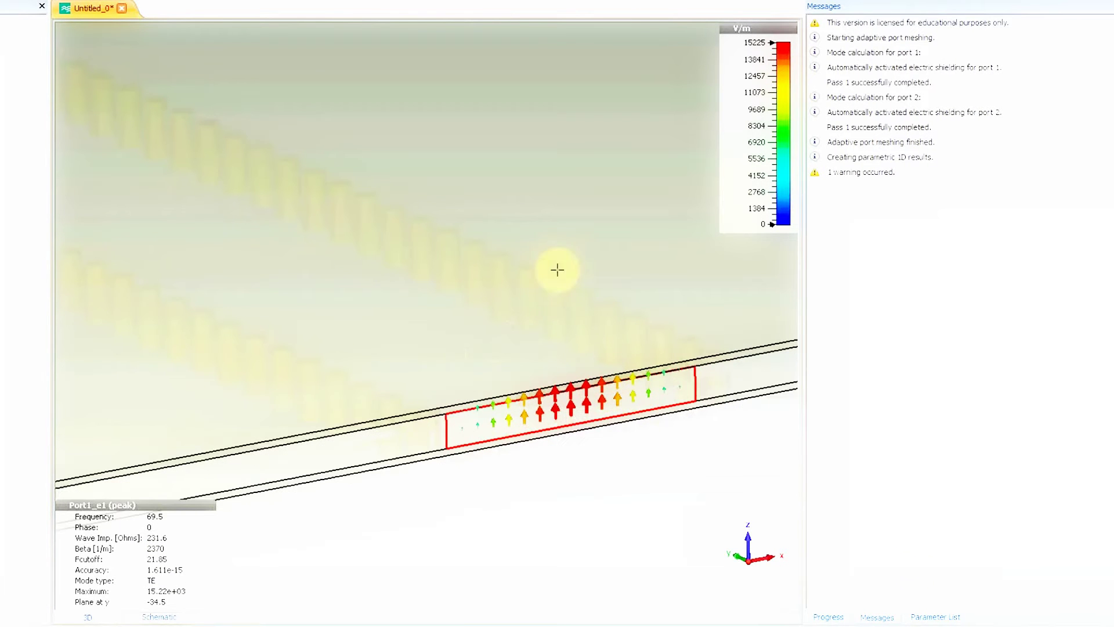
- Set the SIW_width parameter to 2, delete the current results, and update the parametric model
click(830, 617)
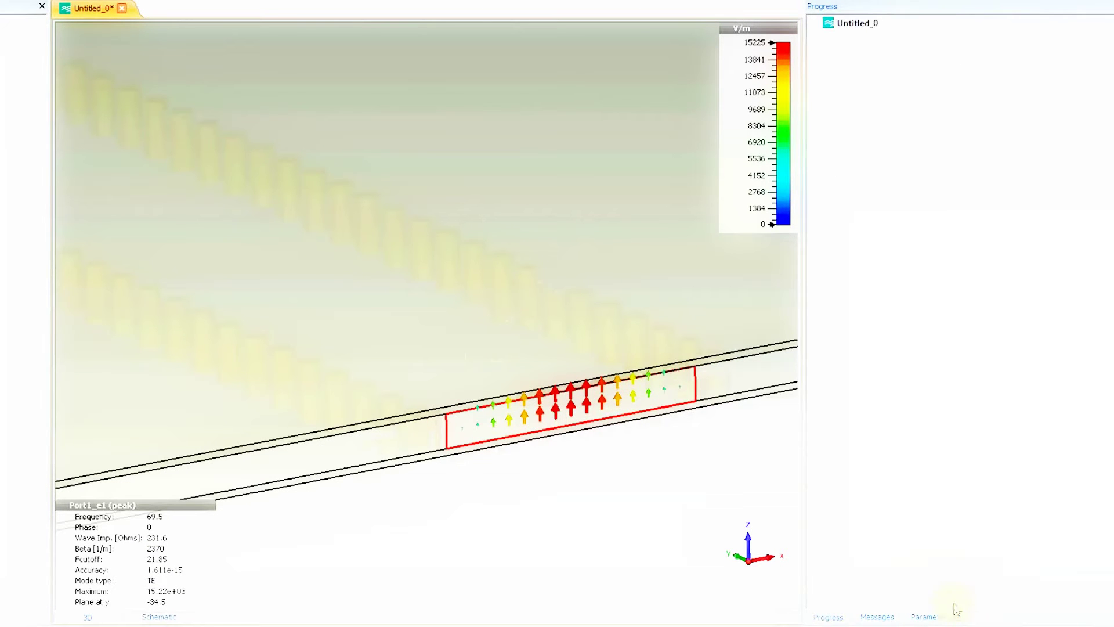
click(926, 617)
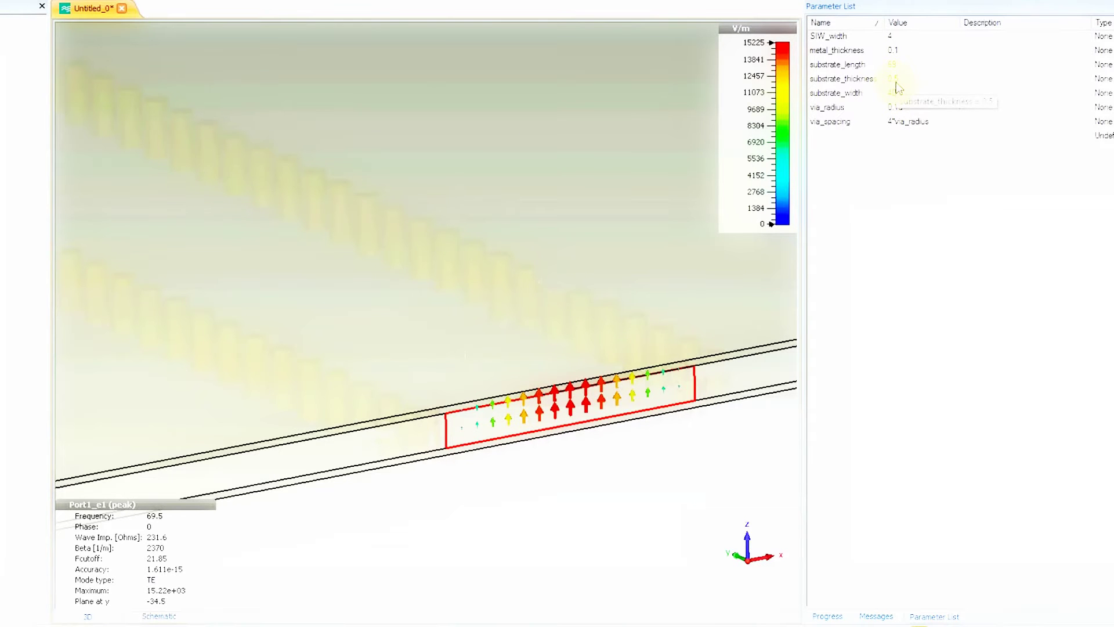
double_click(905, 39)
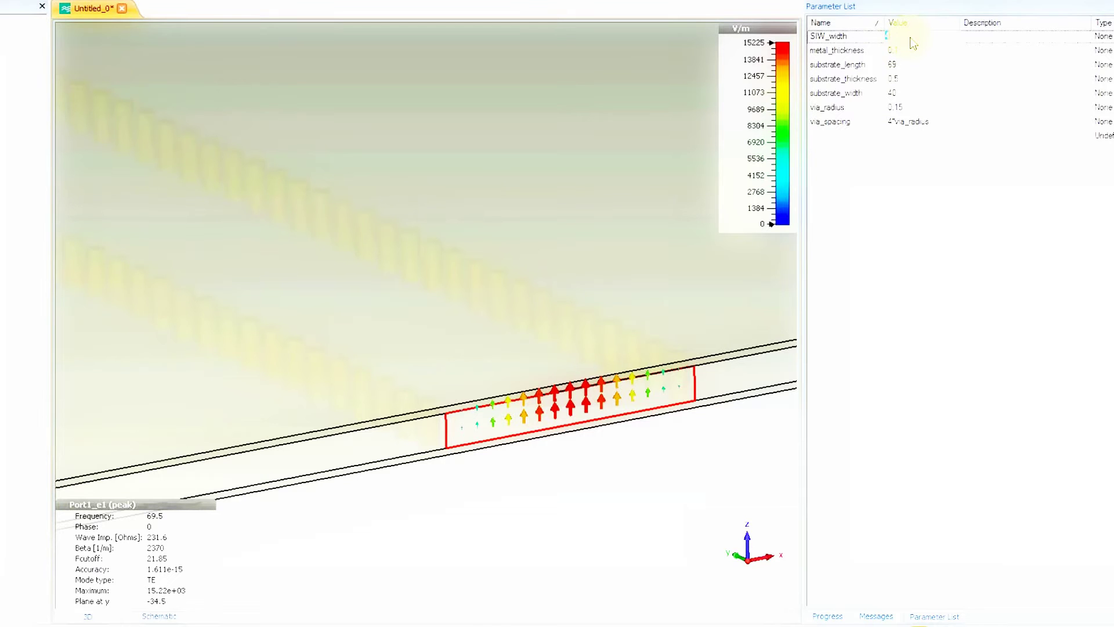
text(2)
key(Return)
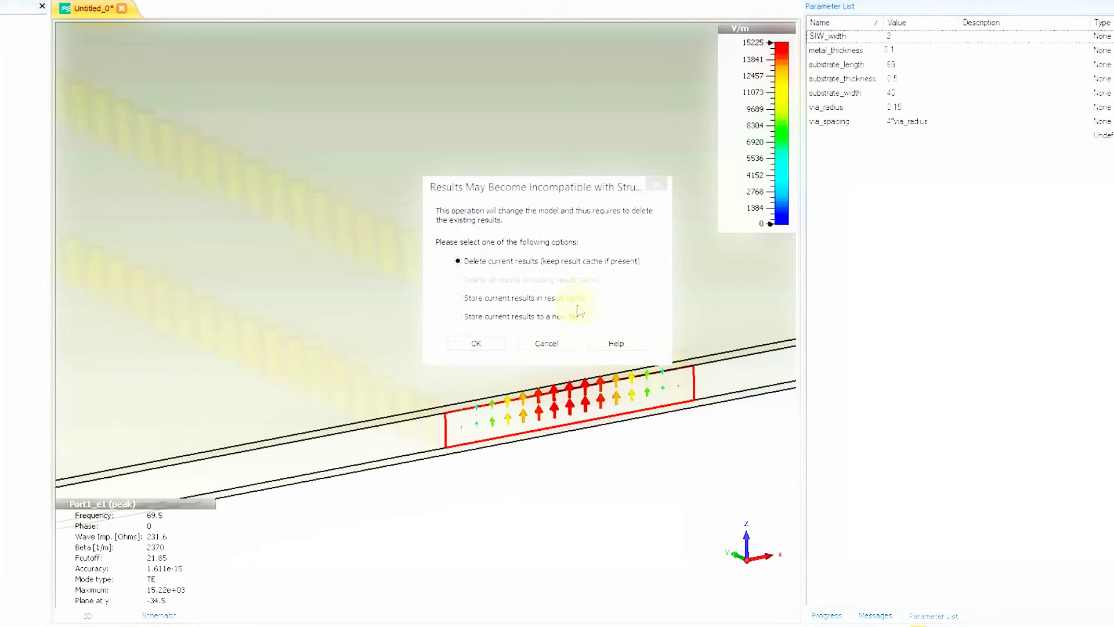
click(497, 343)
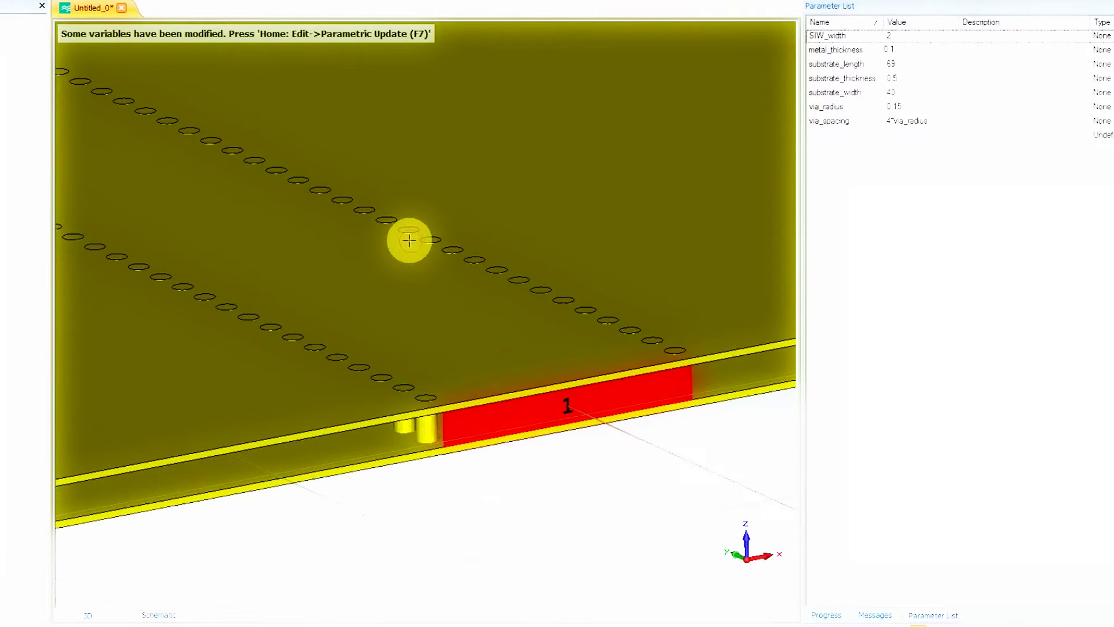
key(F7)
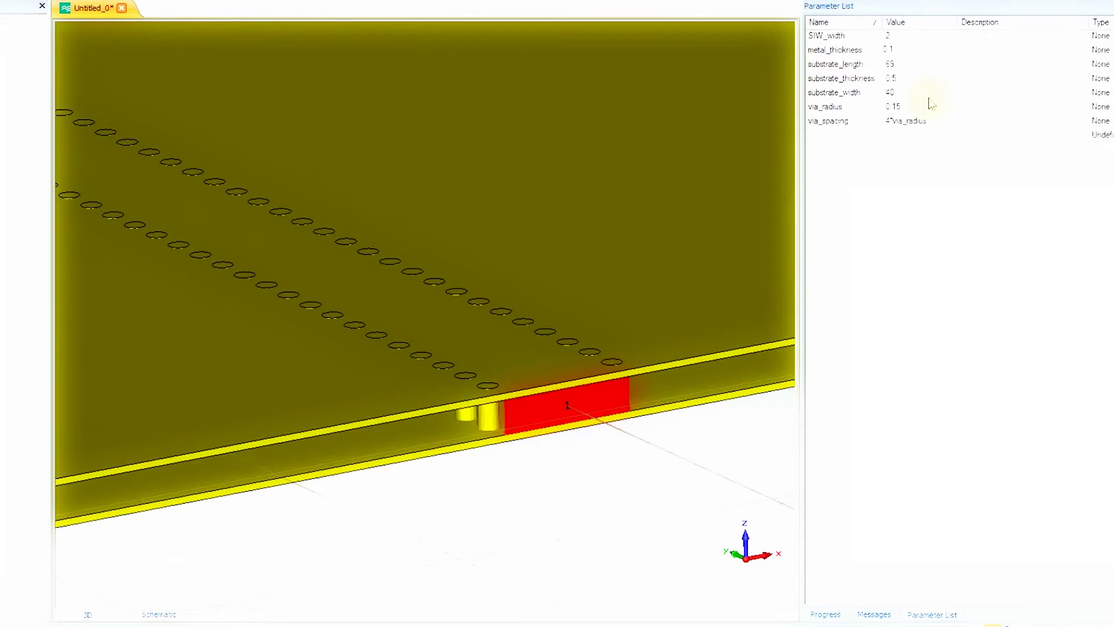
- Recalculate only the port modes for the narrower waveguide and check port 1's first-mode cut-off against the TE10 criterion in the notes
click(286, 1)
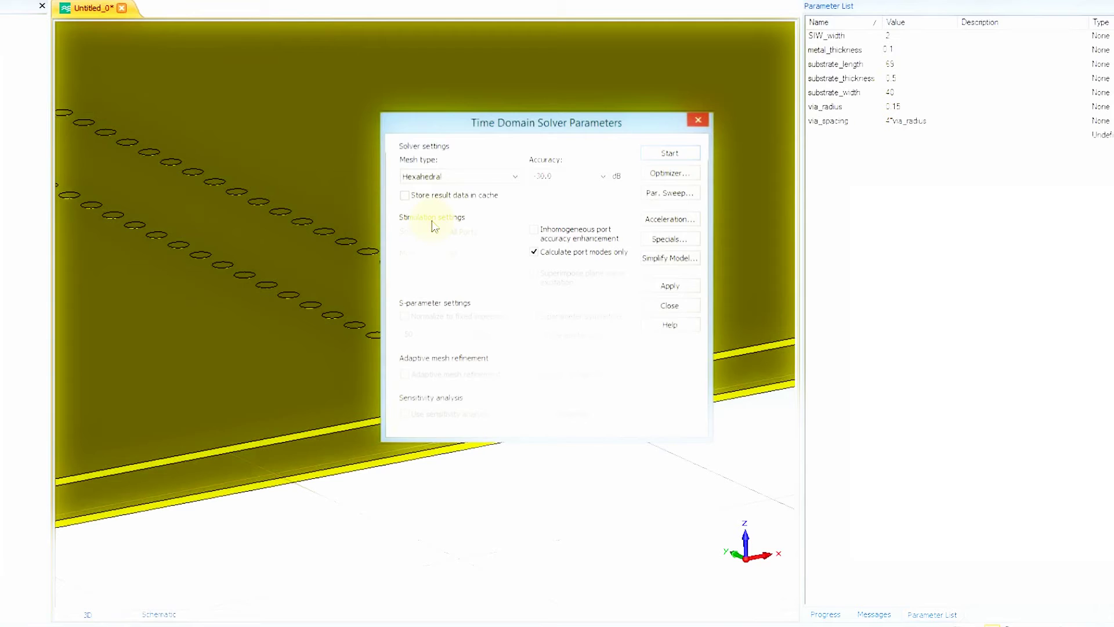
click(695, 157)
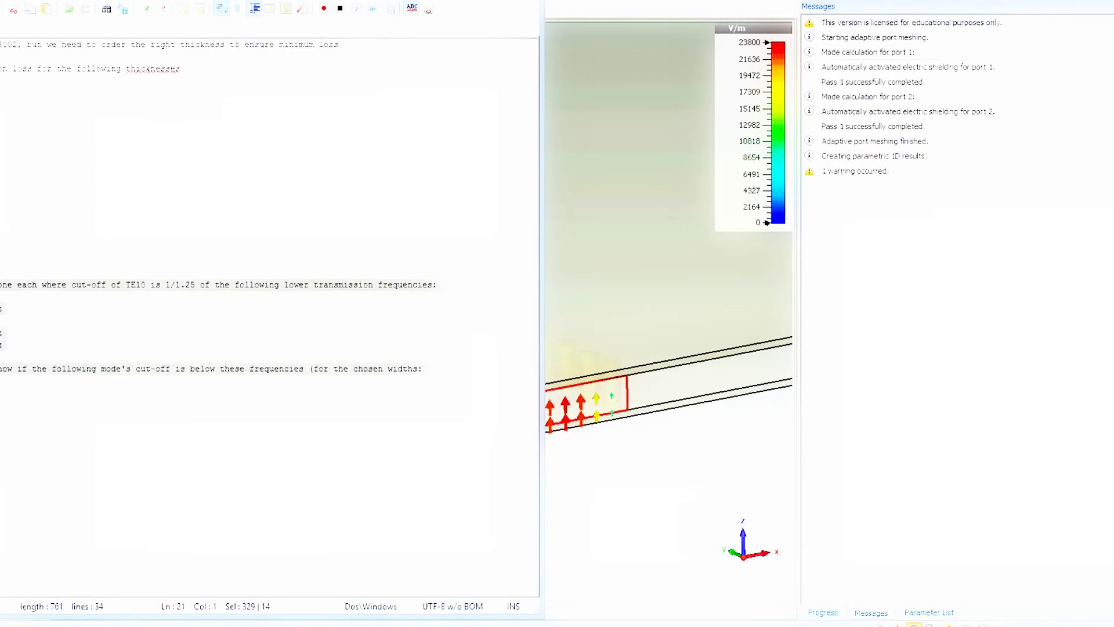
click(26, 290)
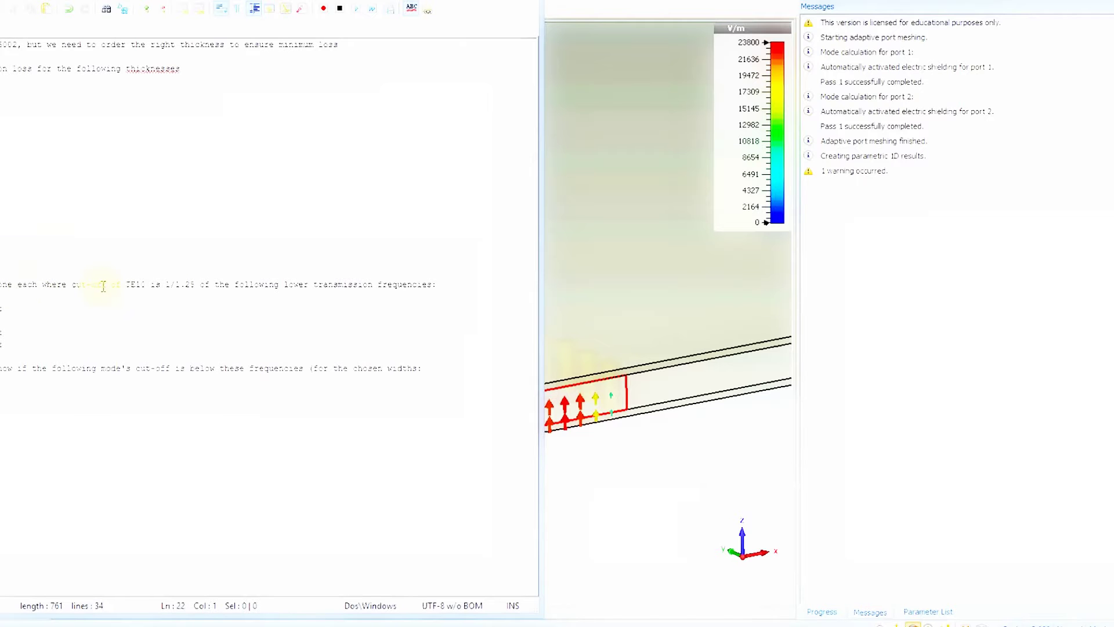
click(175, 286)
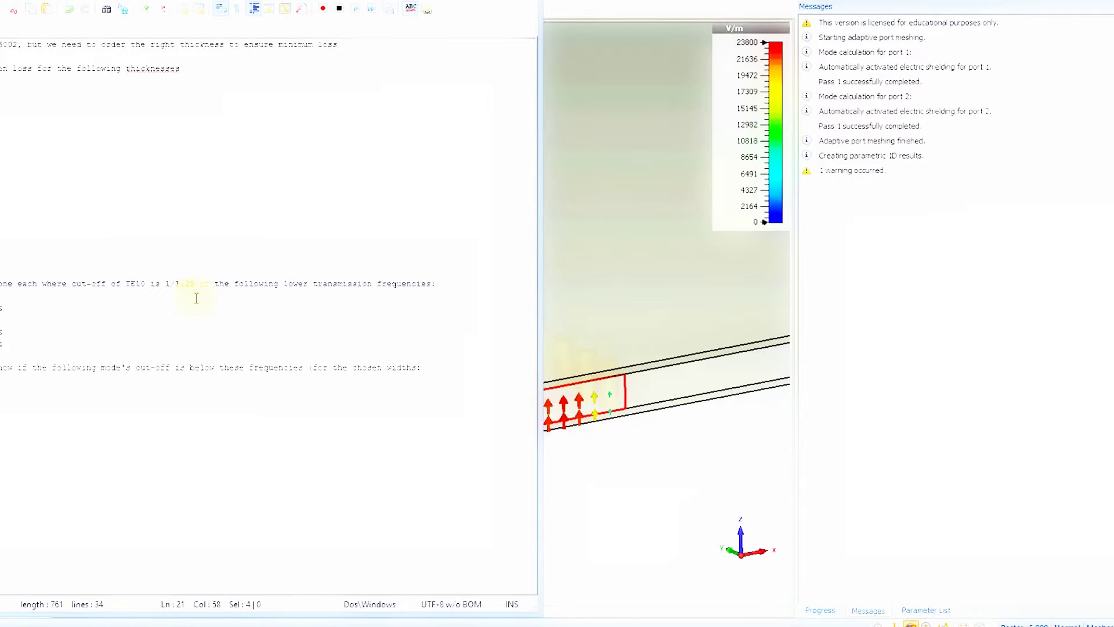
click(1, 308)
double_click(0, 308)
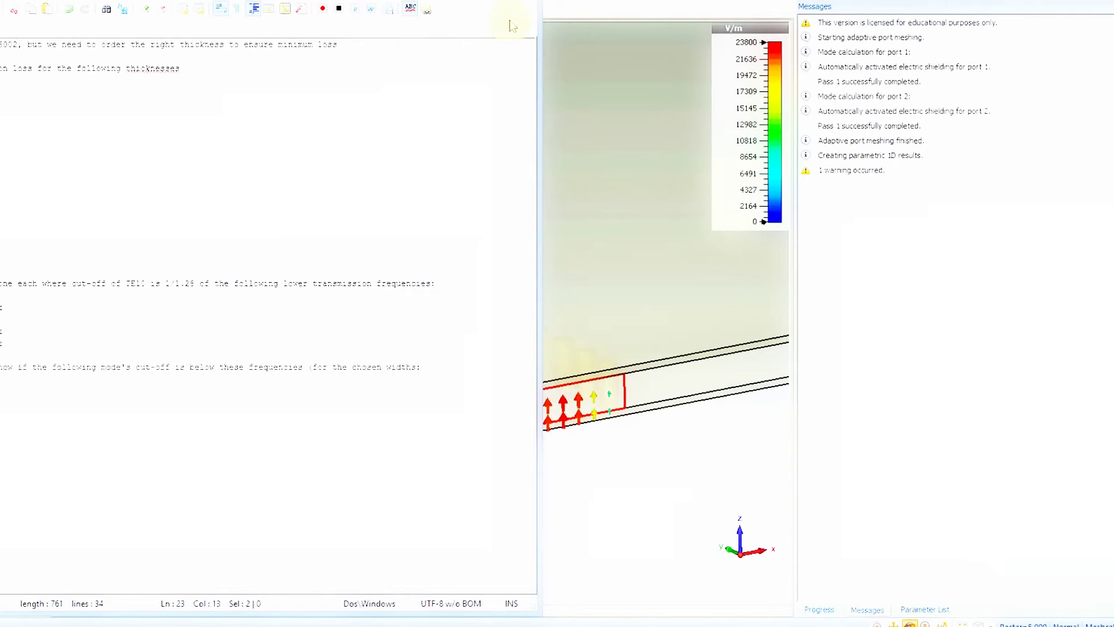
key(alt+Tab)
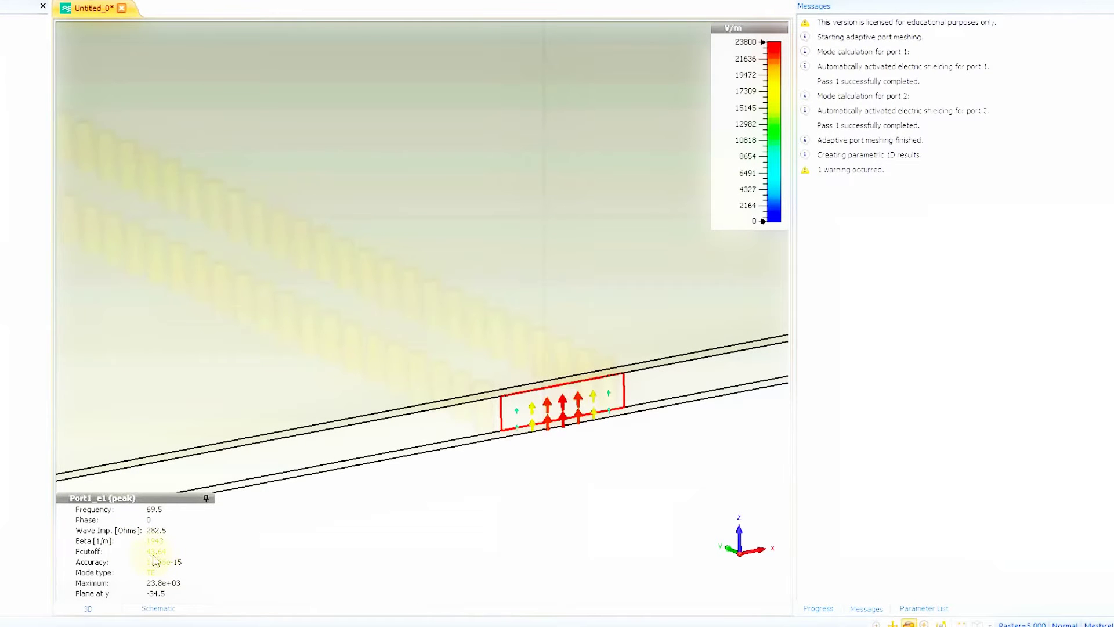
- Examine the second mode's field and cut-off frequency at port 1, consult the notes on the following mode, and return to the model
click(1, 421)
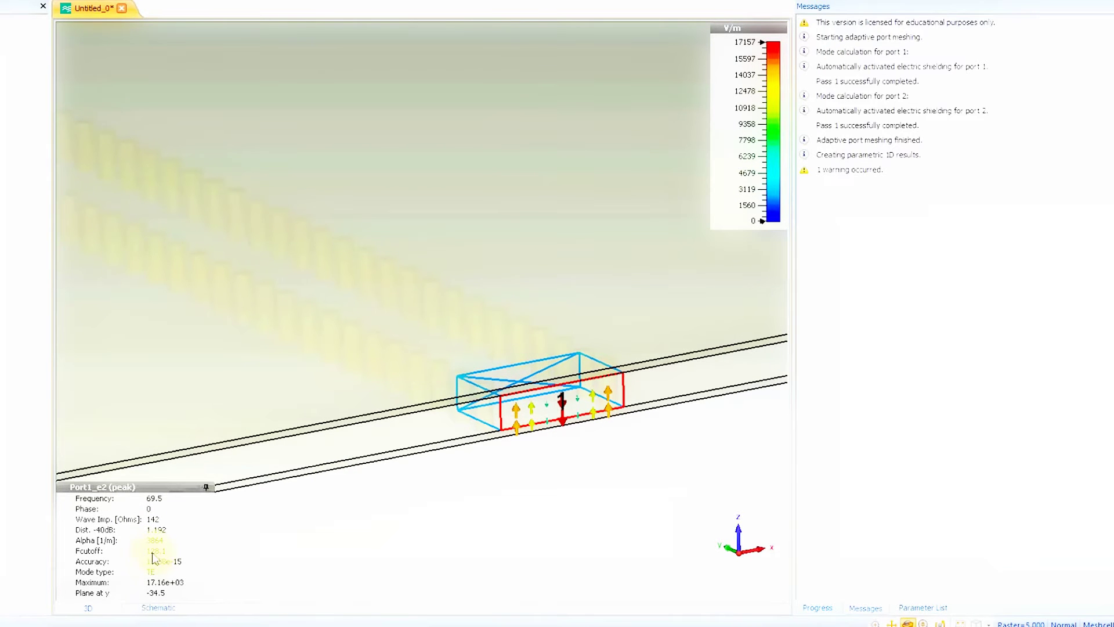
click(21, 417)
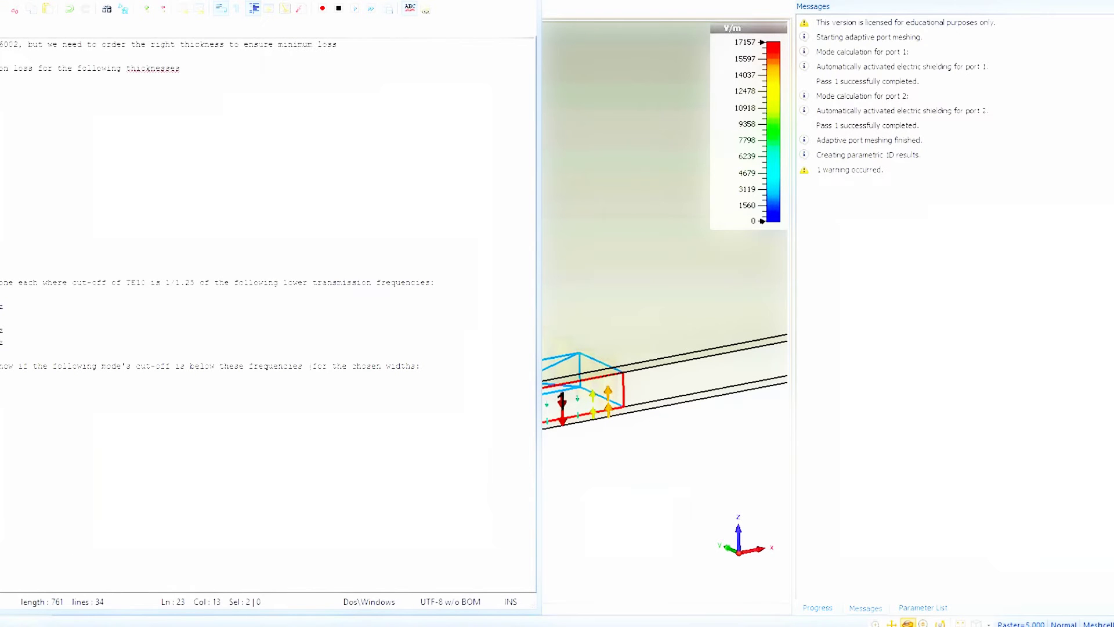
click(2, 389)
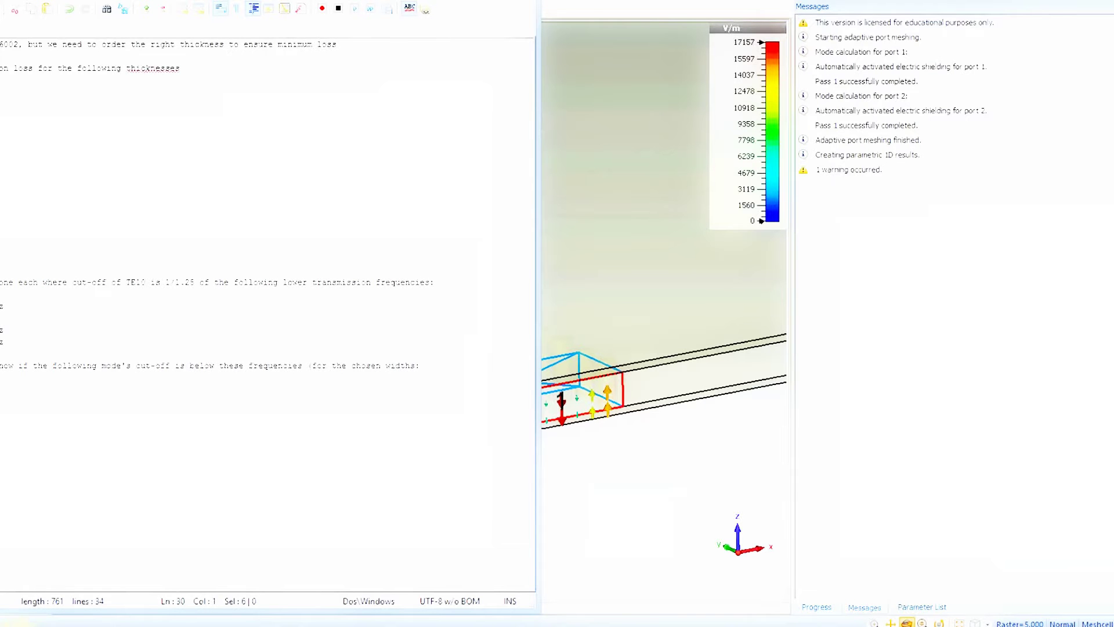
click(19, 626)
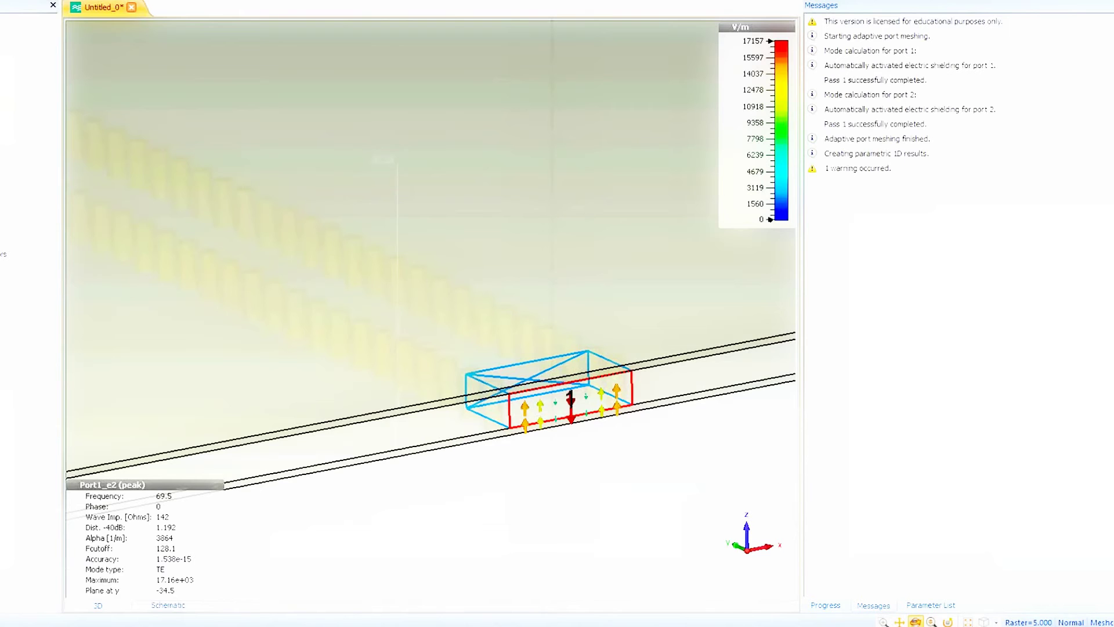
scroll(468, 368, up, 3)
scroll(490, 341, down, 2)
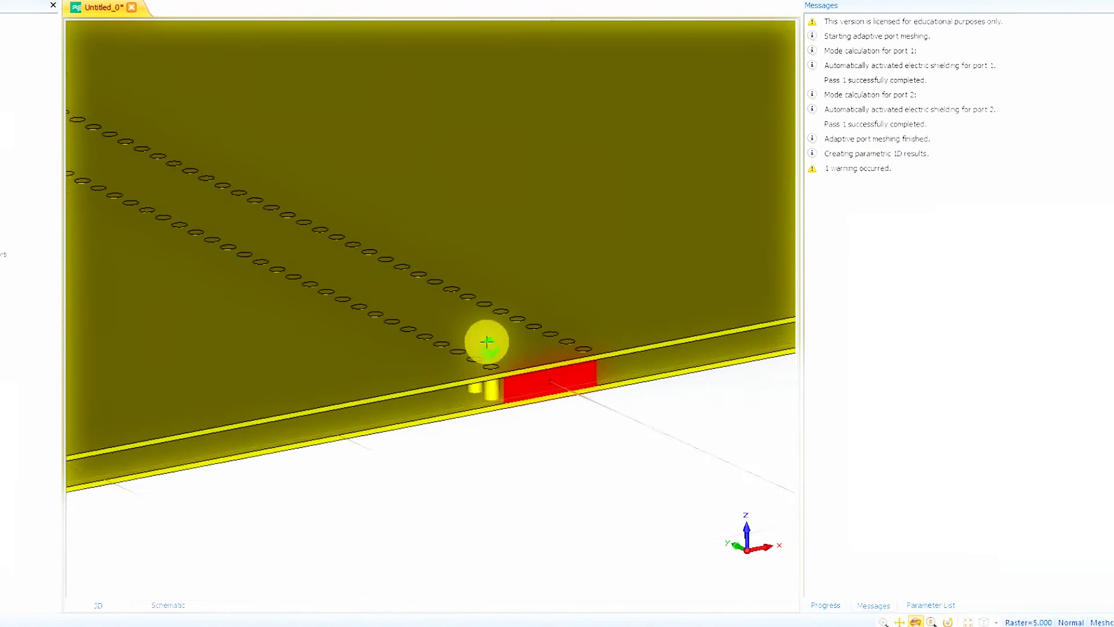
- Review the waveguide model, its frequency range settings and the time domain solver parameters without starting a simulation
scroll(486, 342, down, 3)
scroll(486, 336, down, 2)
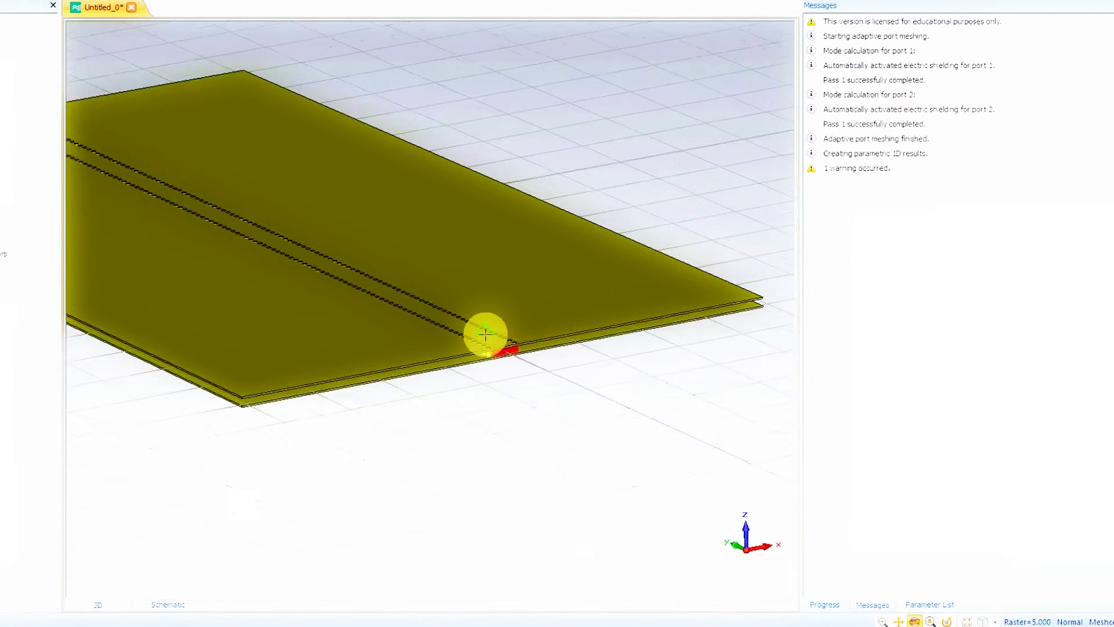
scroll(485, 335, up, 3)
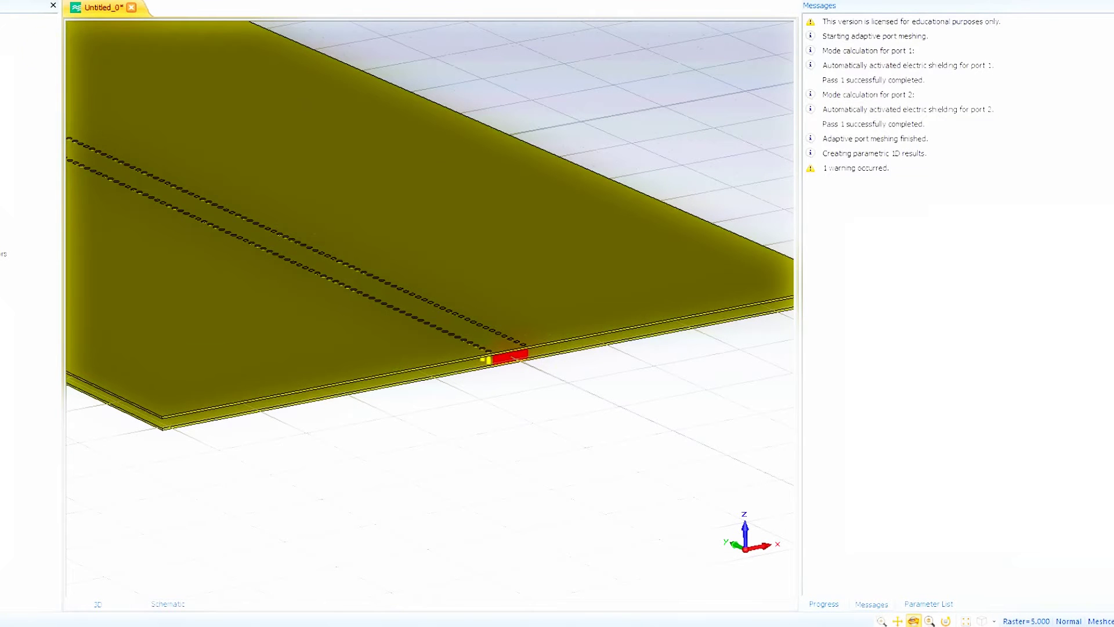
click(24, 2)
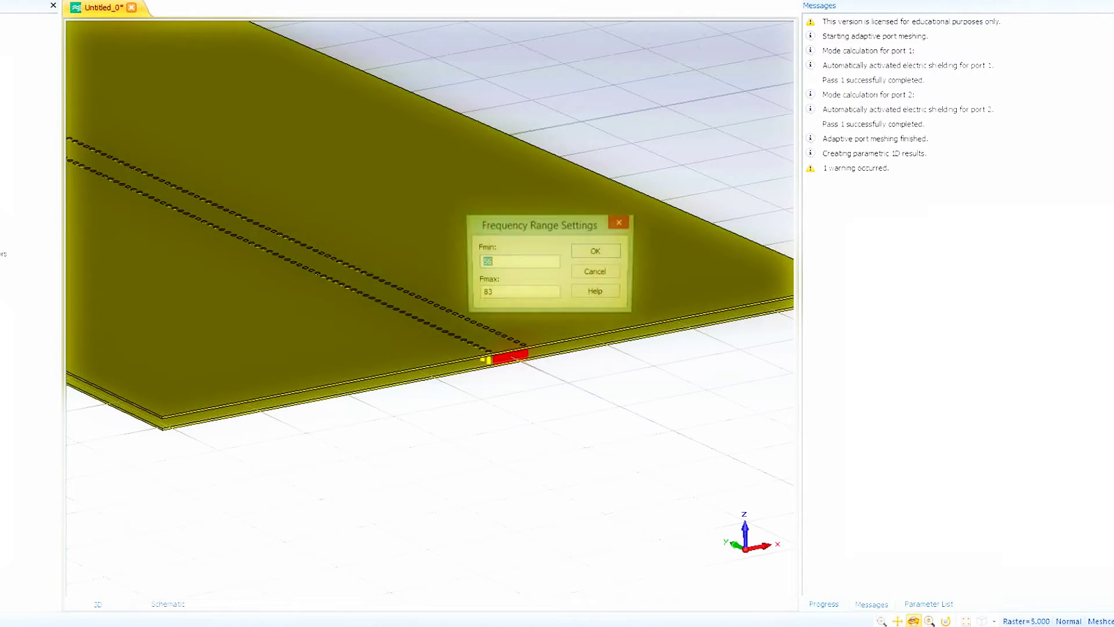
click(597, 252)
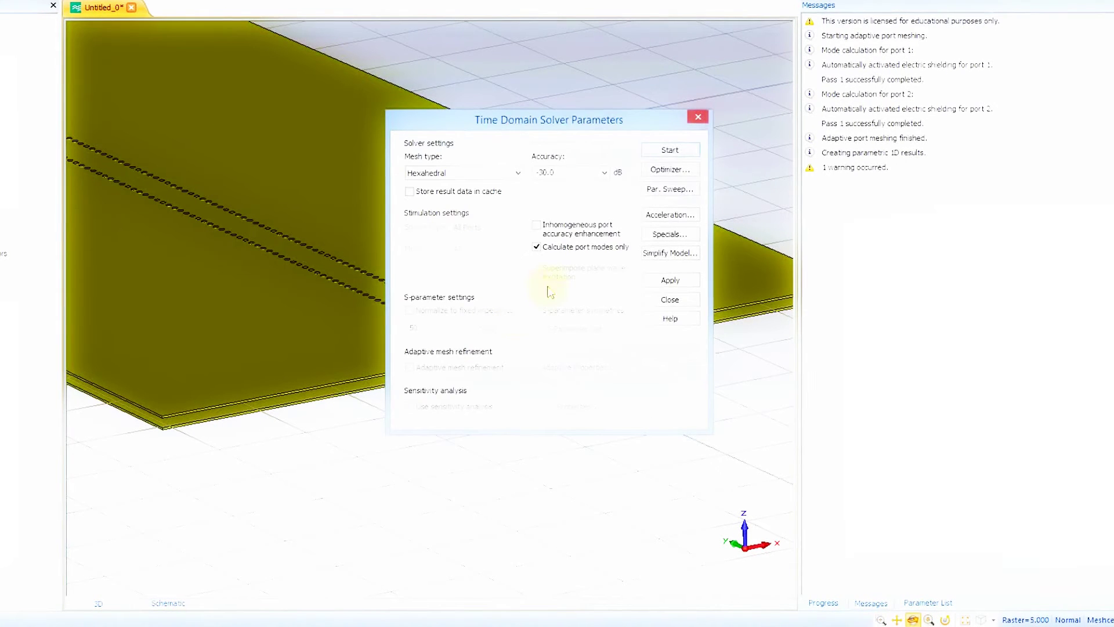
click(662, 300)
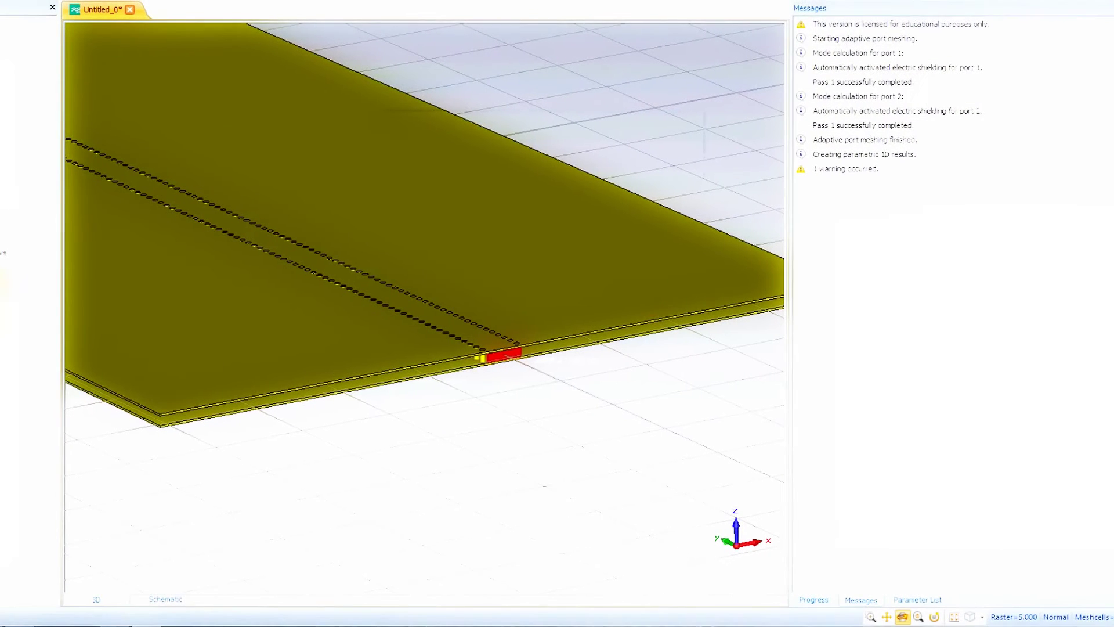
click(517, 376)
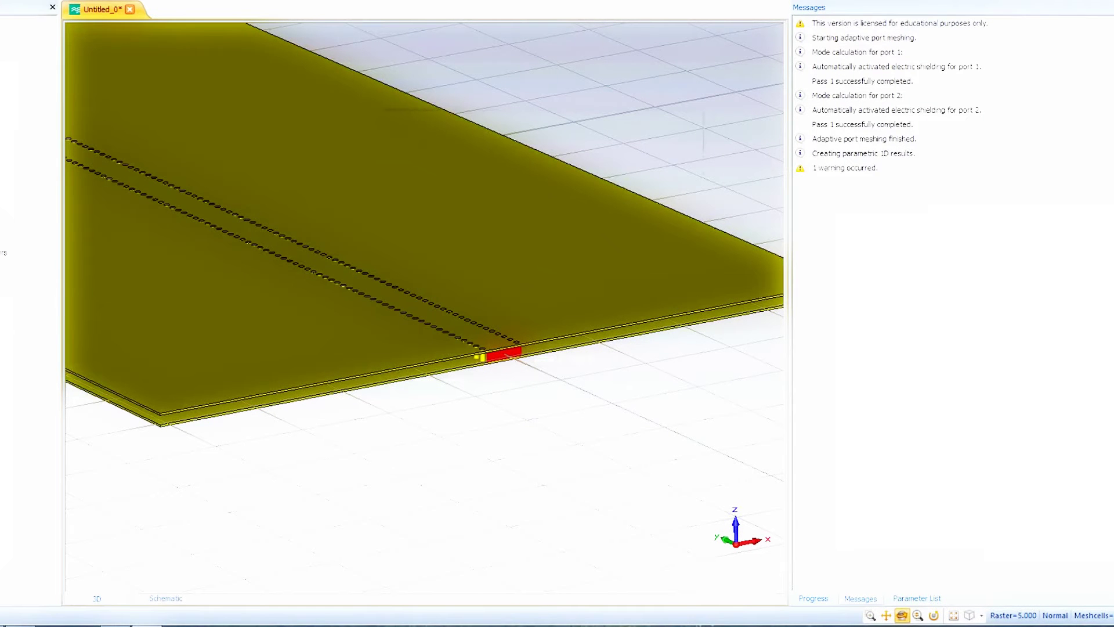
- Set the number of modes to 1 for both waveguide ports
click(489, 357)
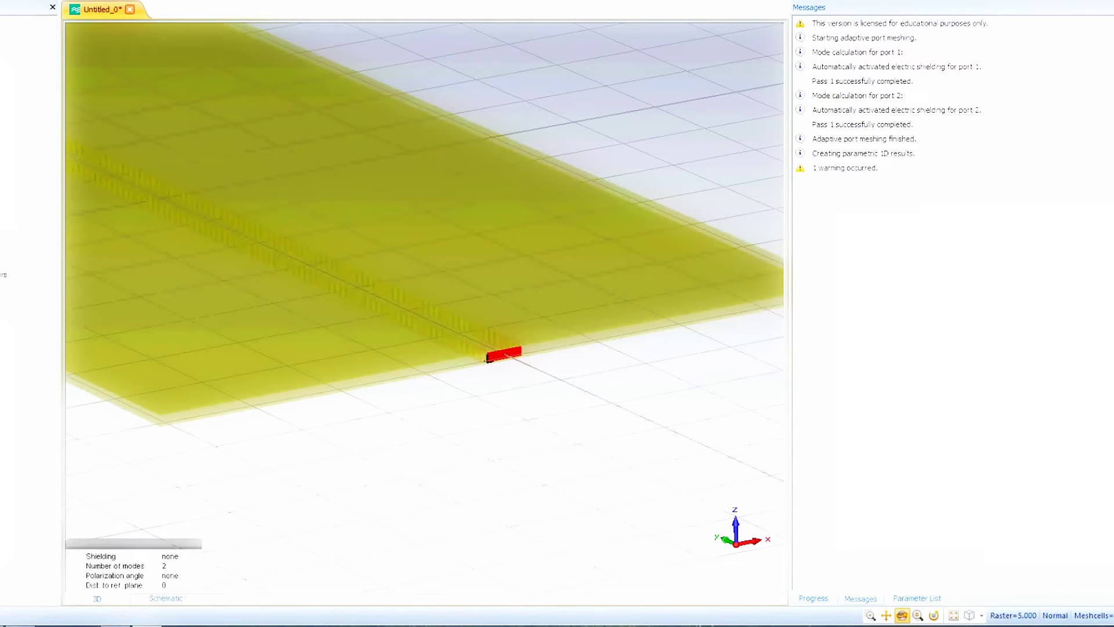
right_click(1, 231)
click(4, 373)
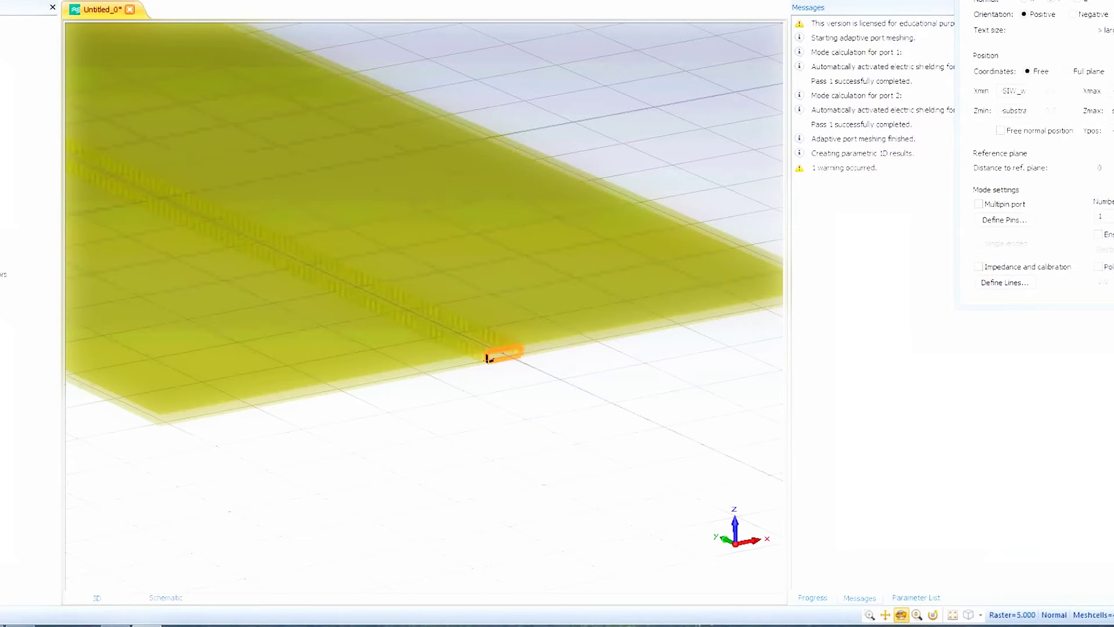
click(1036, 184)
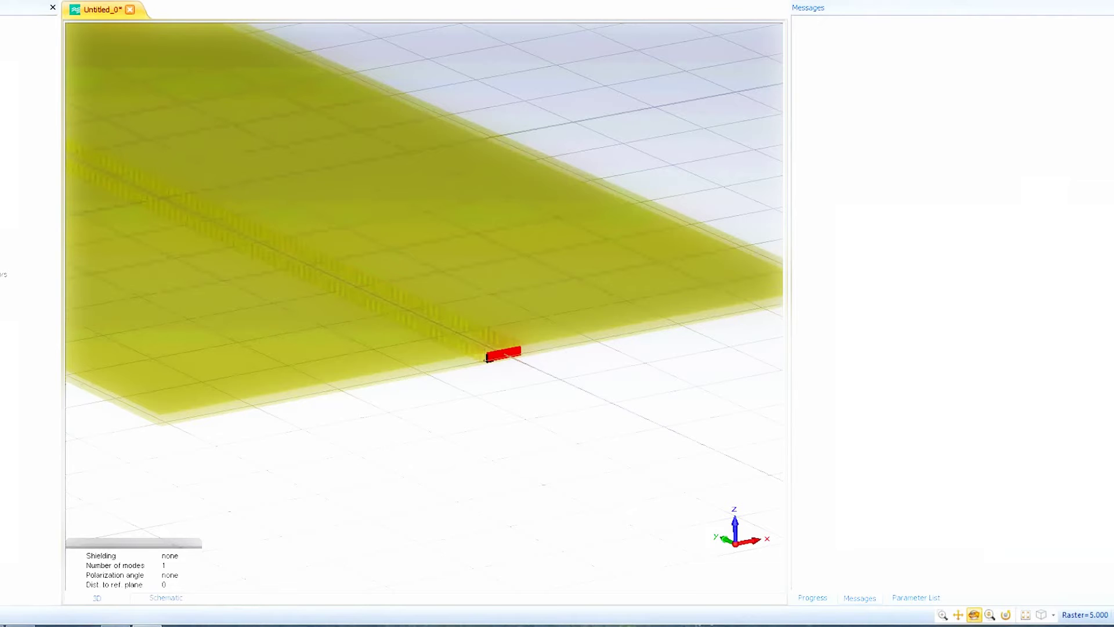
right_click(2, 245)
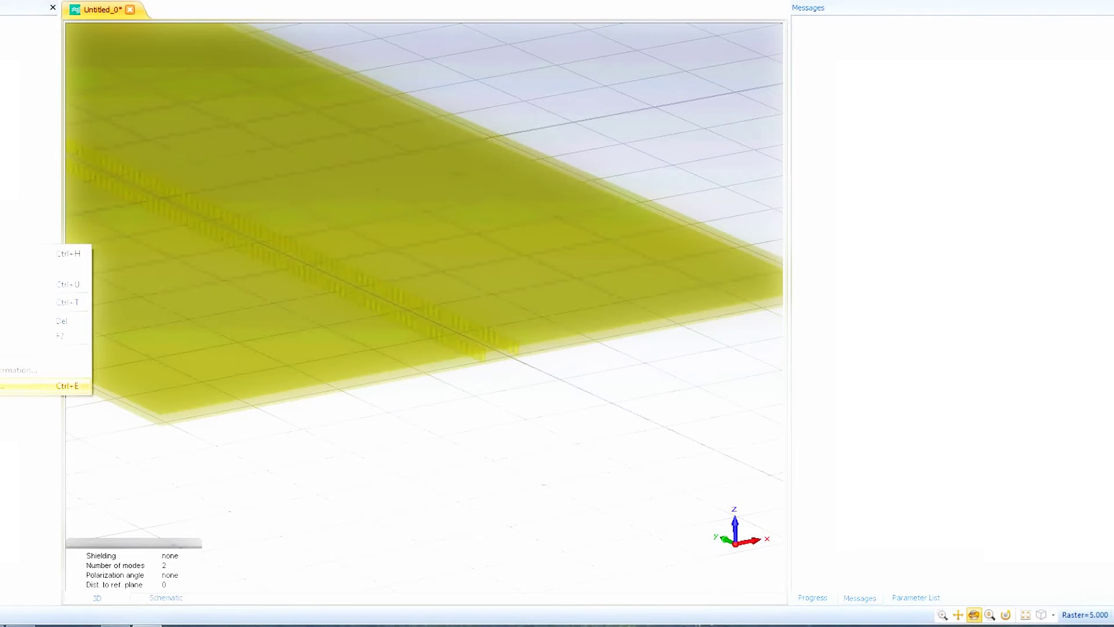
click(12, 386)
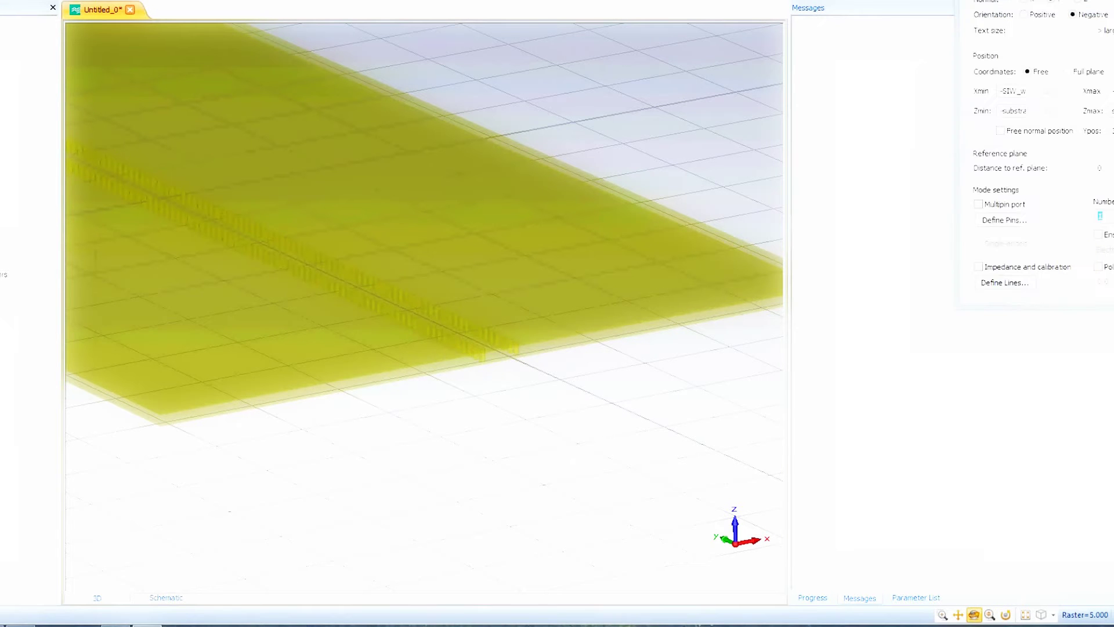
key(Return)
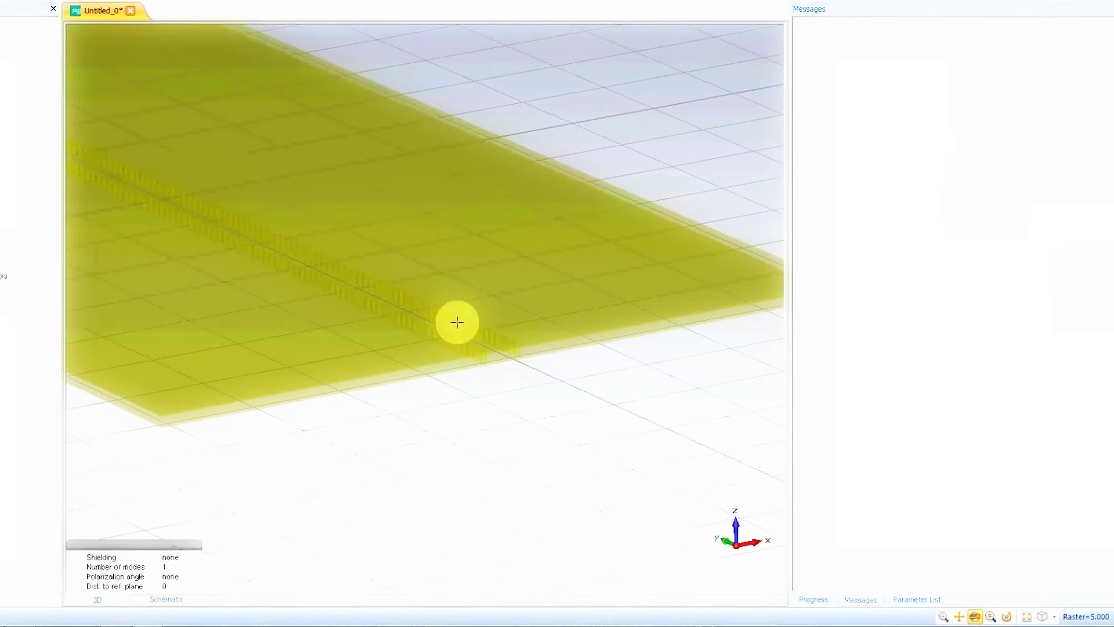
- Start the full time domain simulation for all ports, with calculation of port modes only turned off
mouse_move(457, 321)
mouse_down()
mouse_move(436, 332)
mouse_move(338, 274)
mouse_up()
key(Escape)
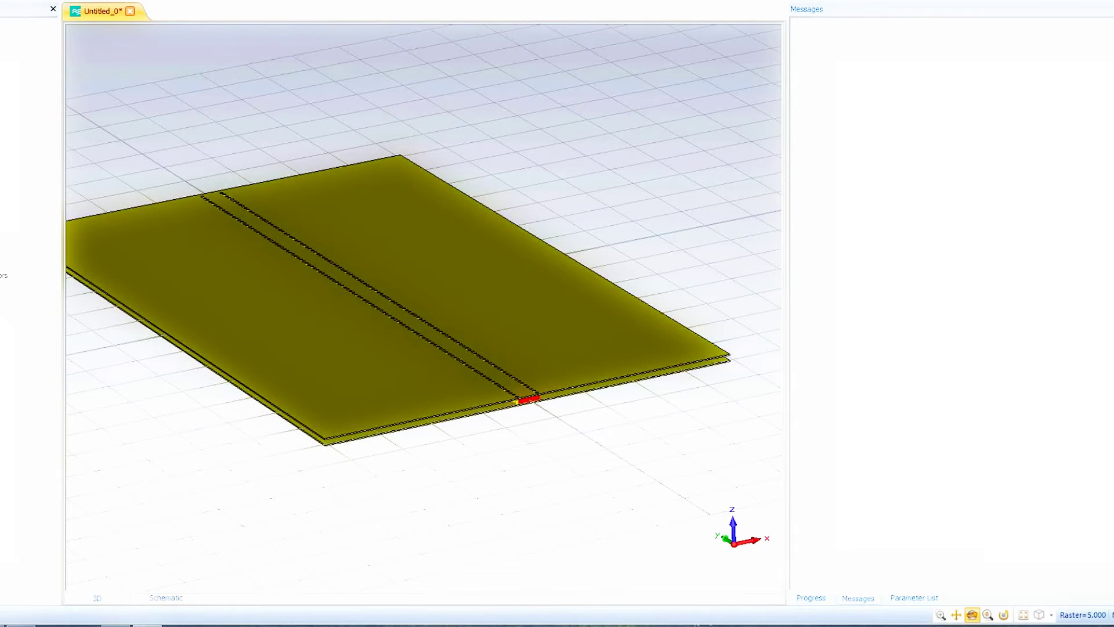
click(558, 247)
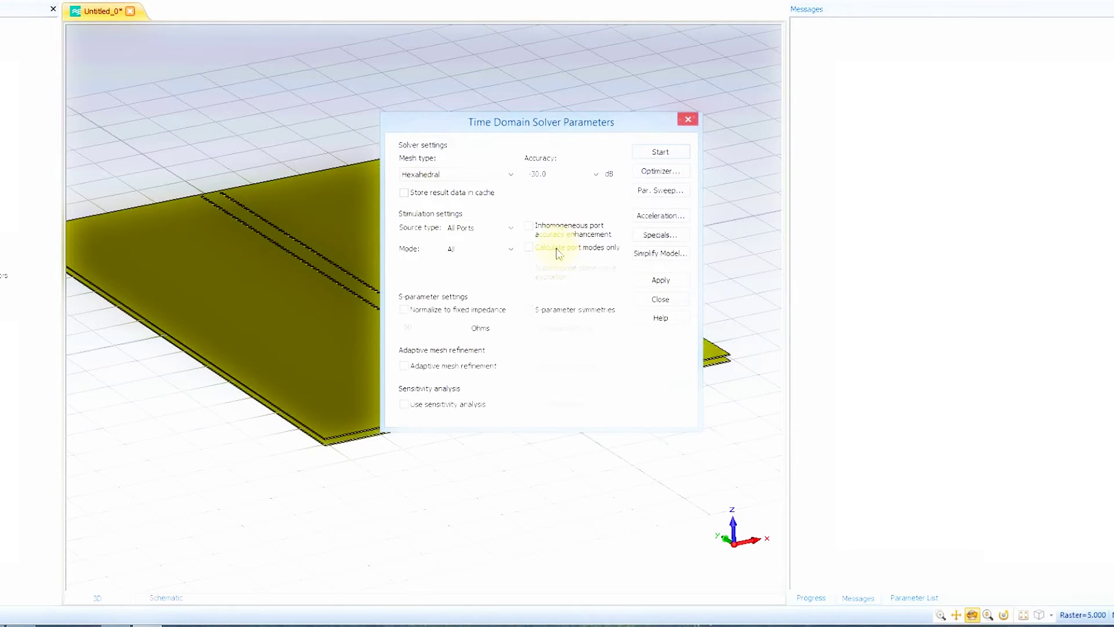
click(660, 154)
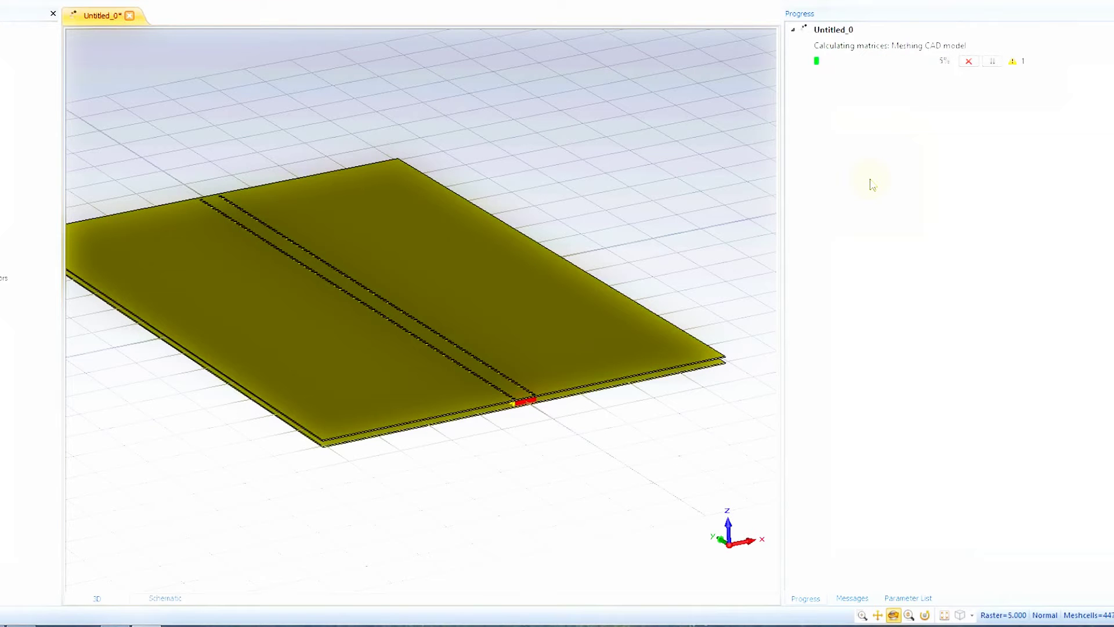
- Inspect the hexahedral mesh on the x = 0 plane around the vias near the port, and return to the normal model view
click(315, 1)
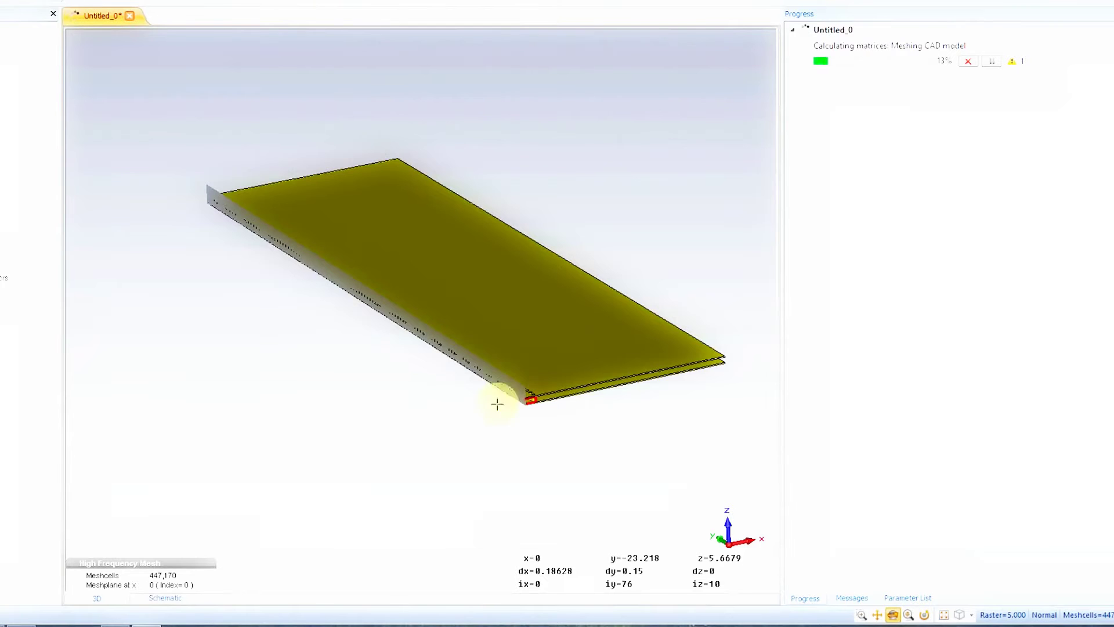
drag(514, 390, 576, 392)
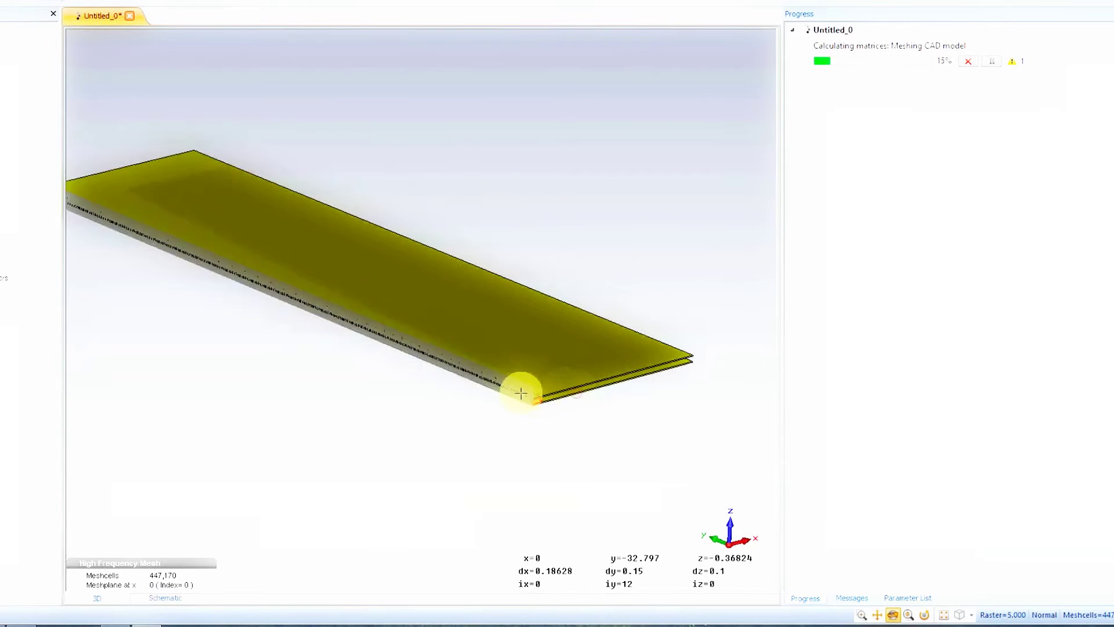
scroll(520, 386, down, 3)
scroll(525, 383, up, 6)
scroll(531, 374, up, 2)
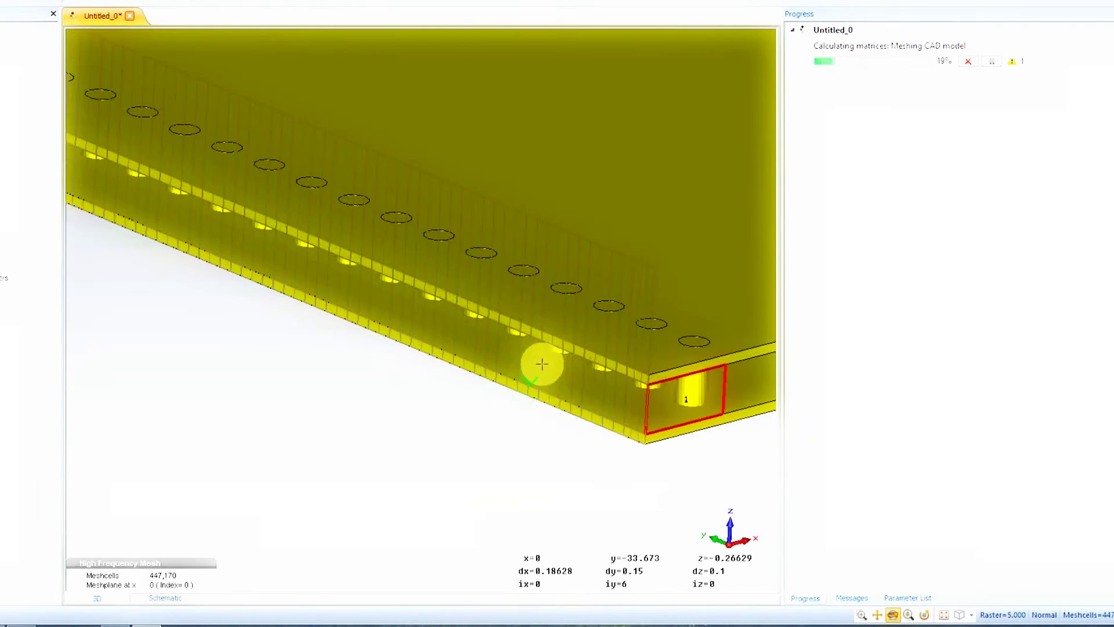
mouse_move(542, 366)
mouse_down()
mouse_move(612, 381)
mouse_move(673, 376)
mouse_move(610, 348)
mouse_move(510, 373)
mouse_move(522, 343)
mouse_up()
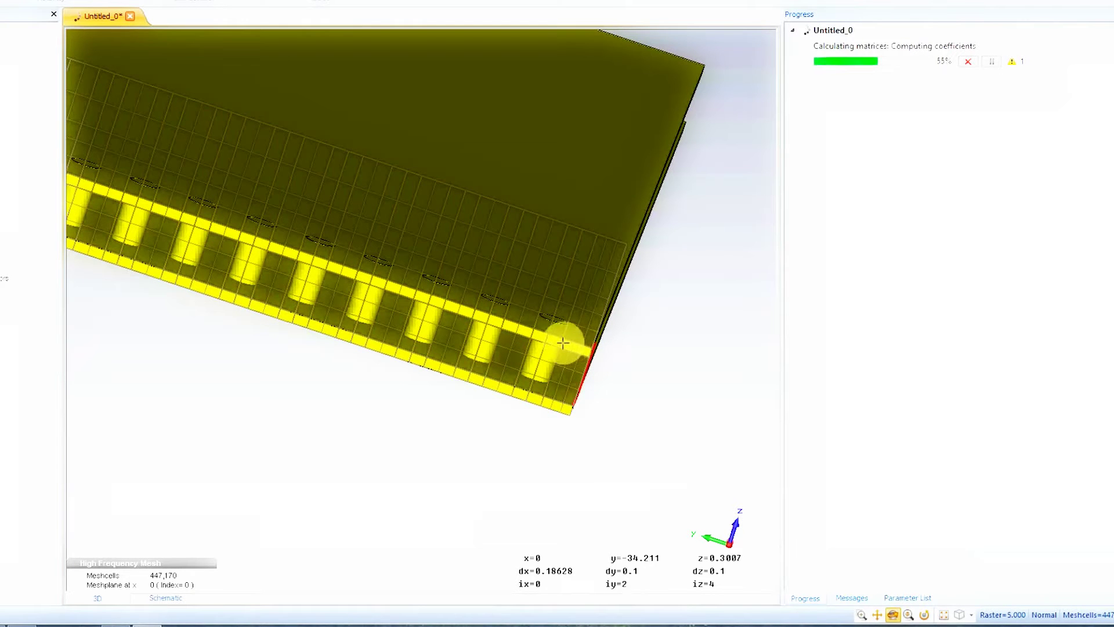
scroll(563, 342, up, 5)
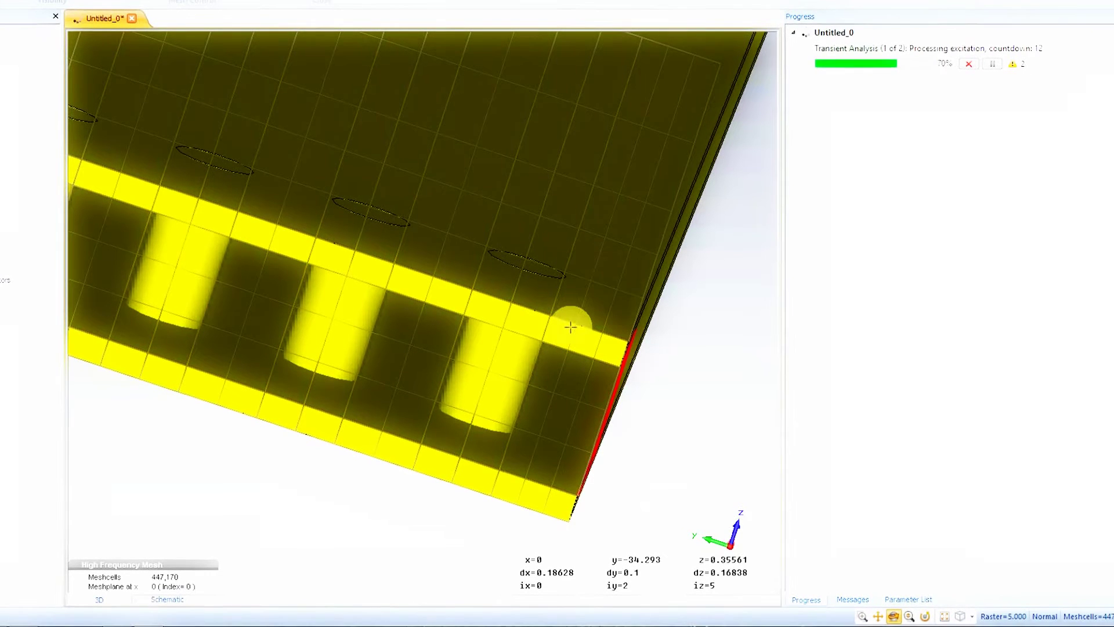
scroll(567, 324, down, 3)
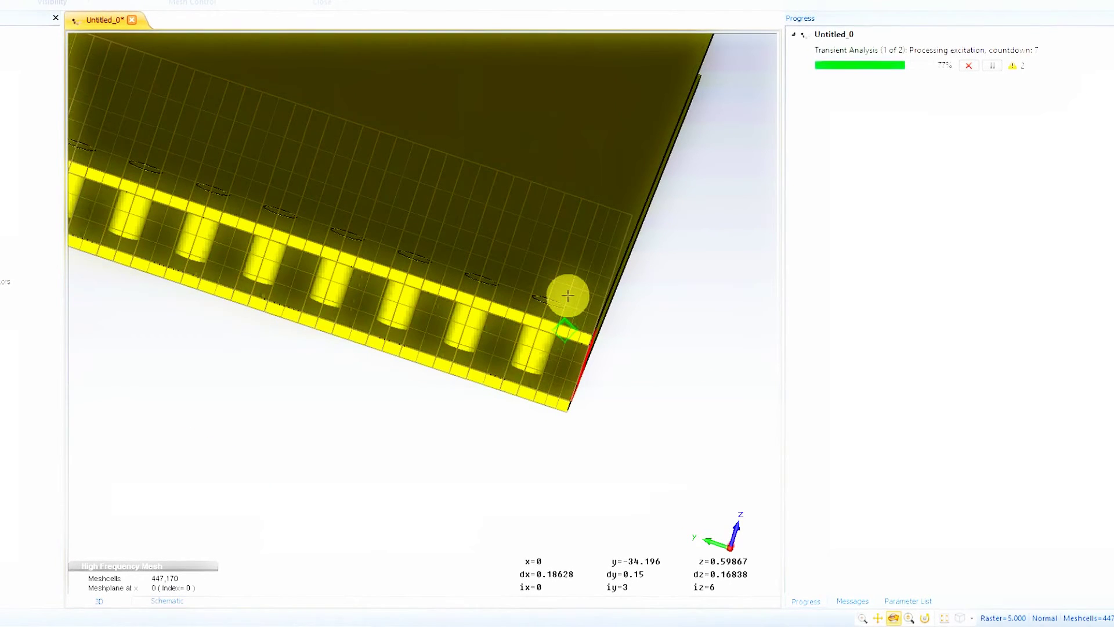
drag(567, 296, 437, 350)
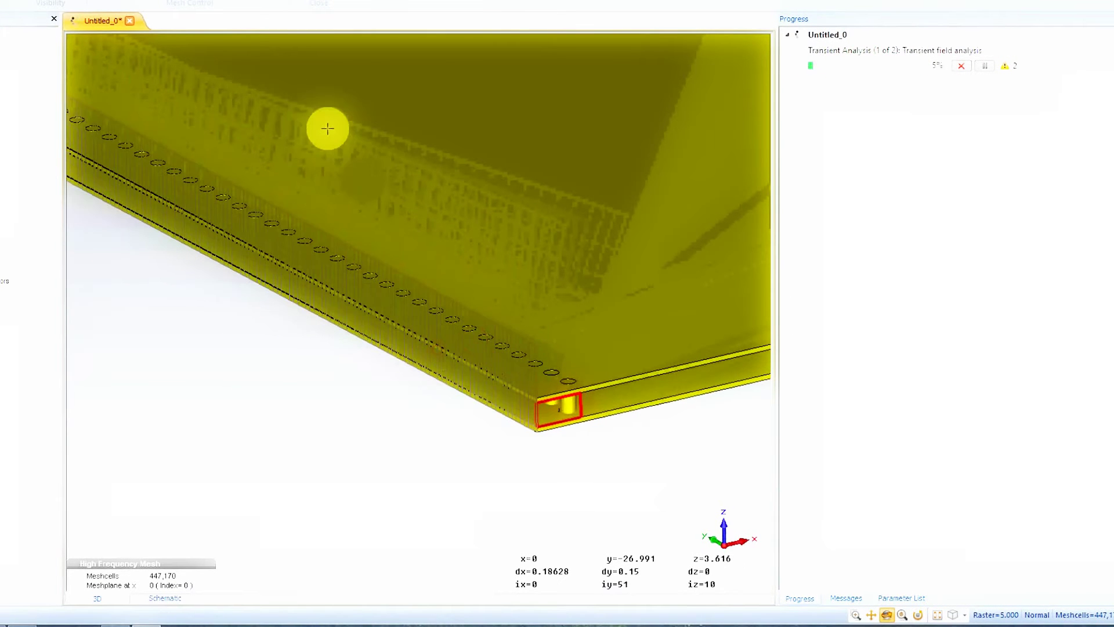
click(319, 7)
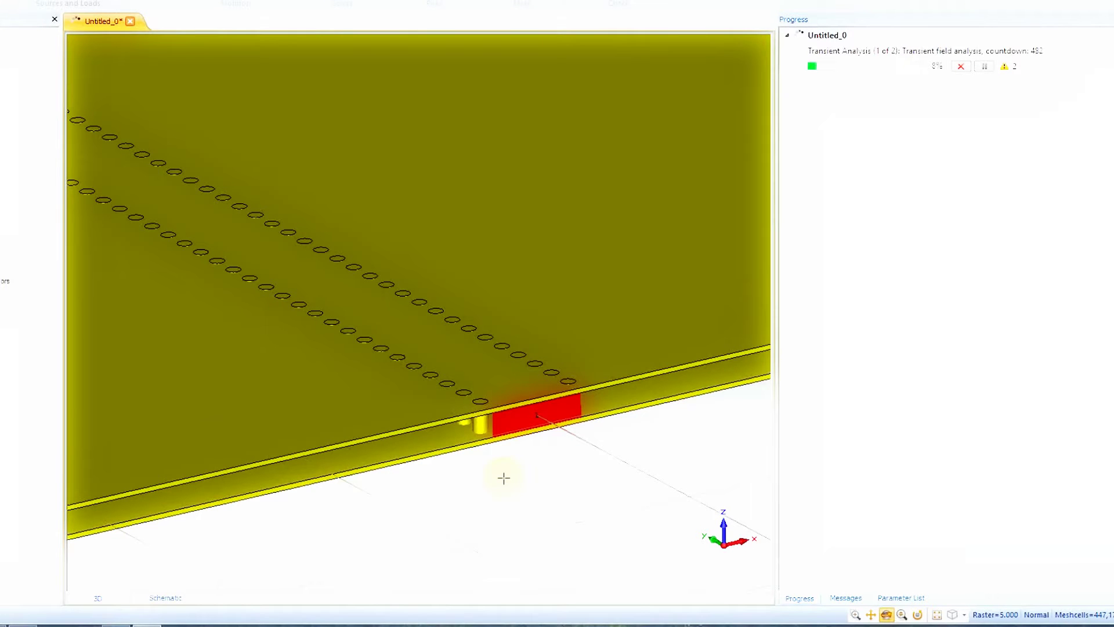
- Open Task Manager, check the CPU performance and the solver process's CPU load, and return to the simulation
right_click(486, 624)
click(525, 587)
click(457, 434)
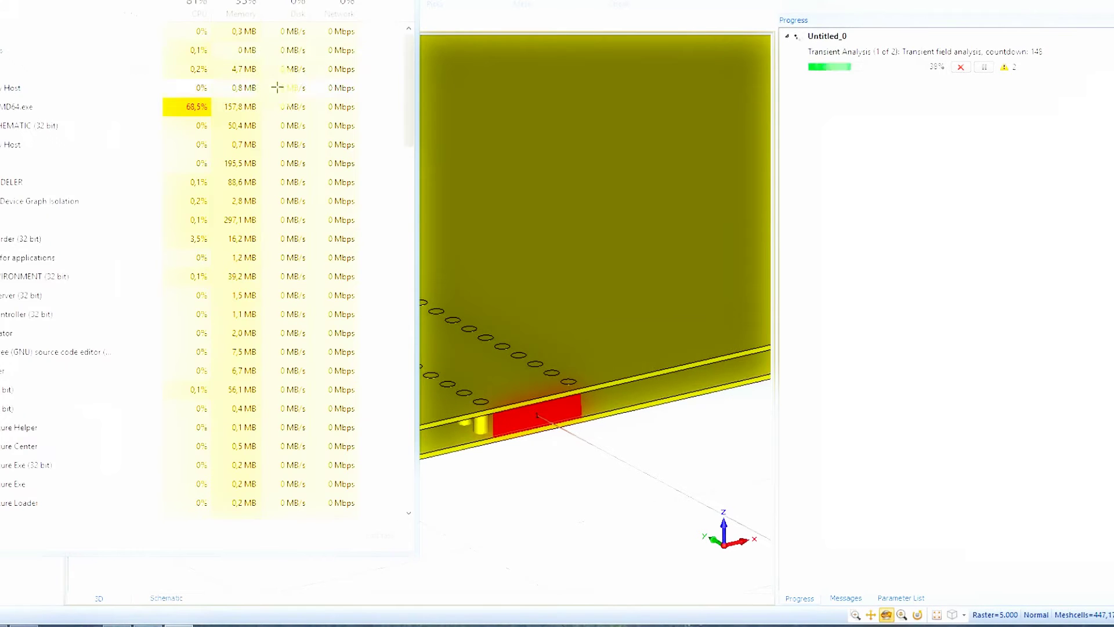
key(ctrl+Tab)
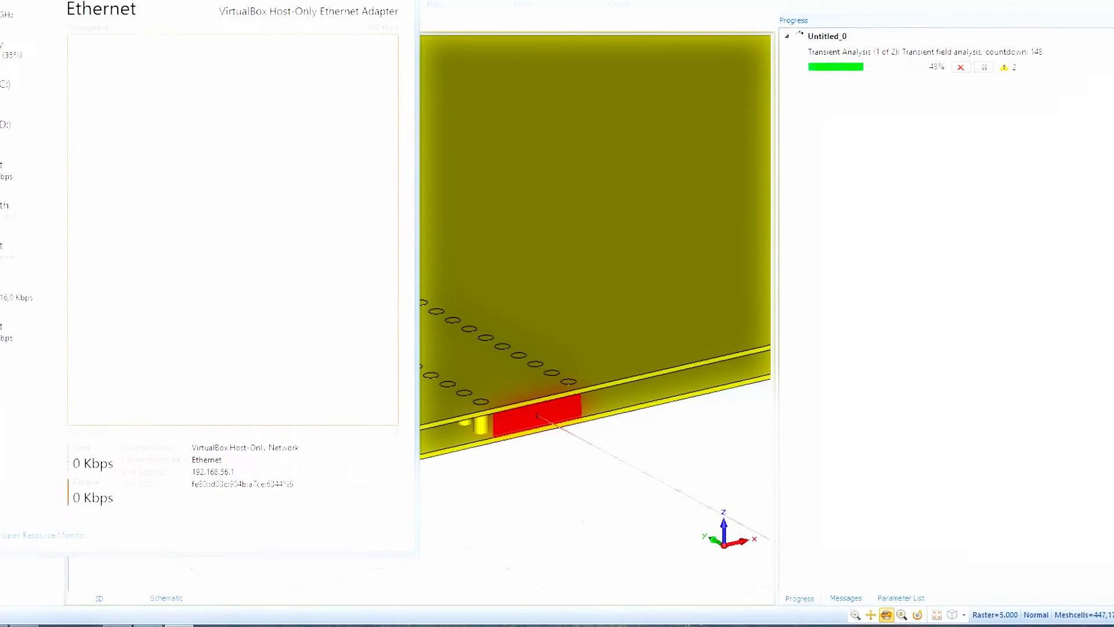
click(24, 13)
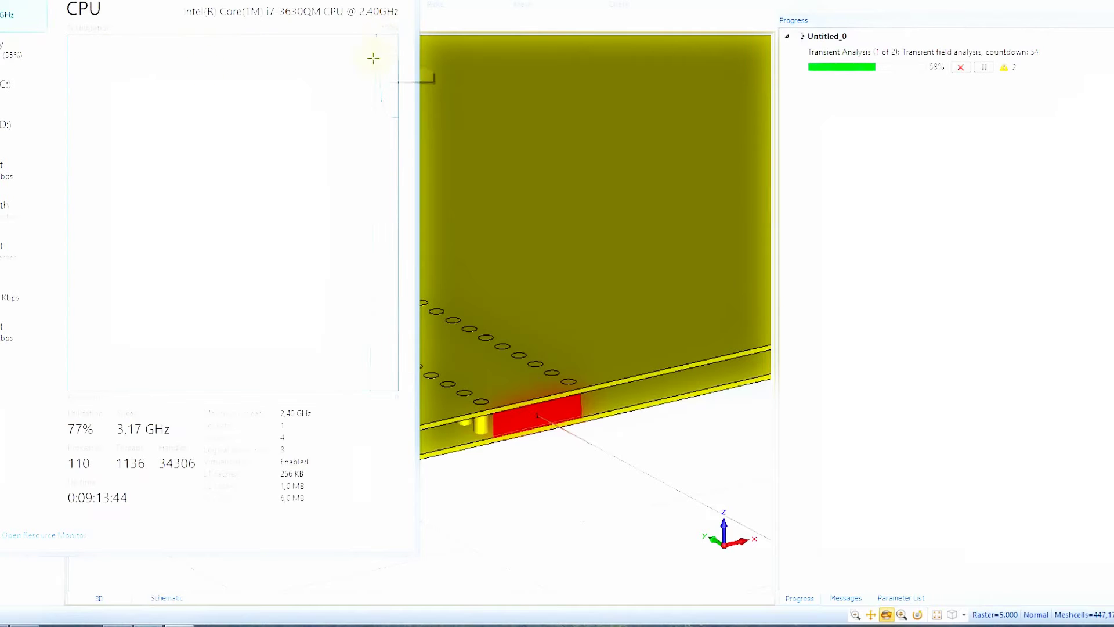
key(ctrl+shift+Tab)
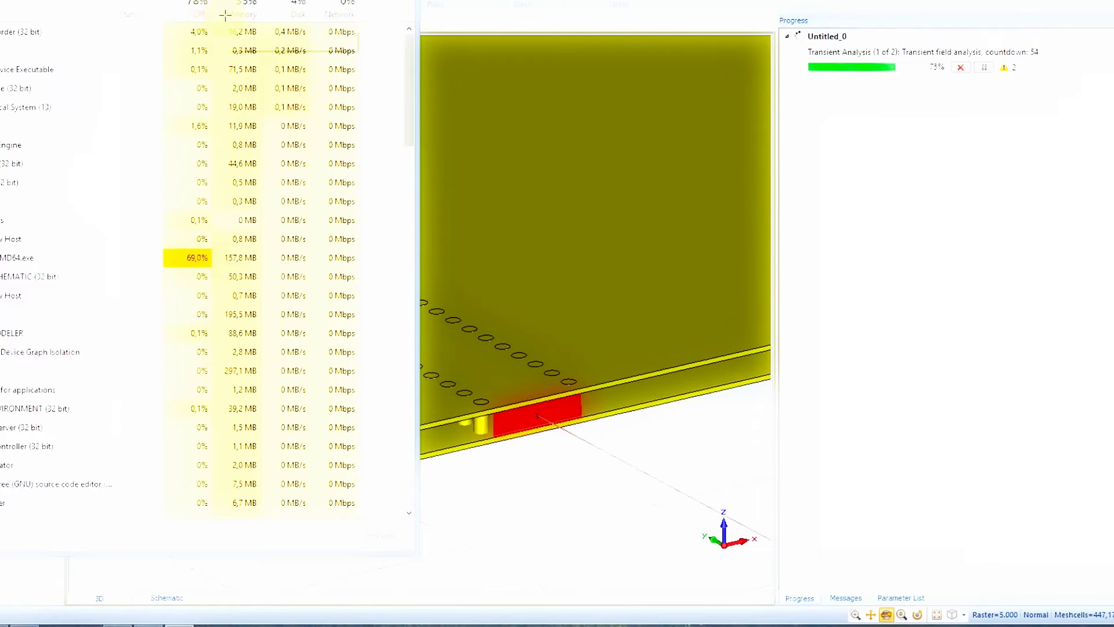
click(200, 13)
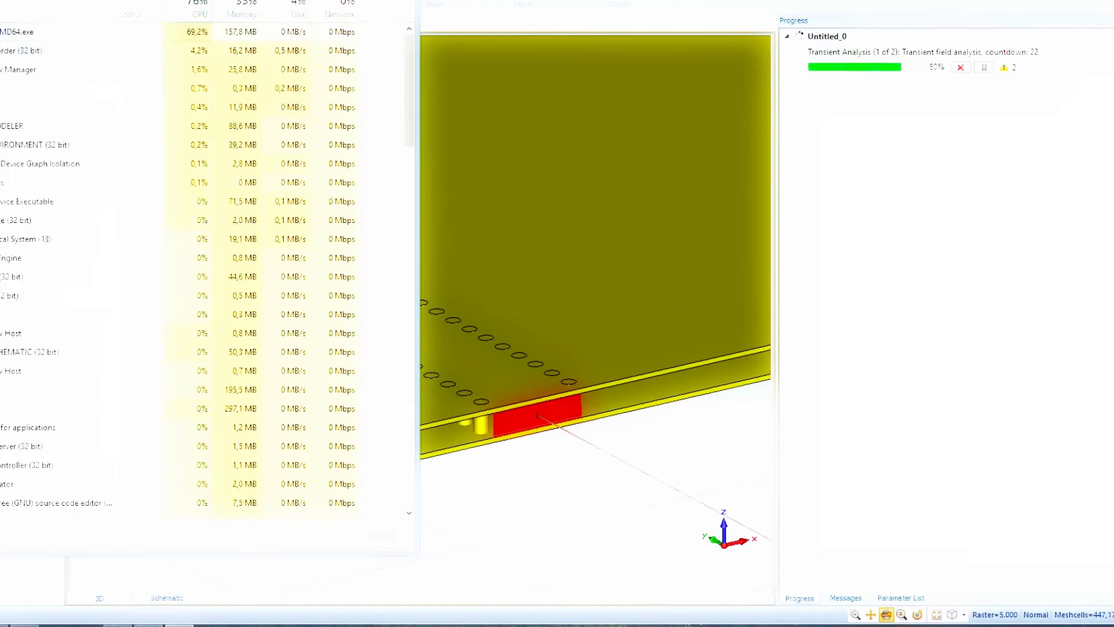
click(12, 33)
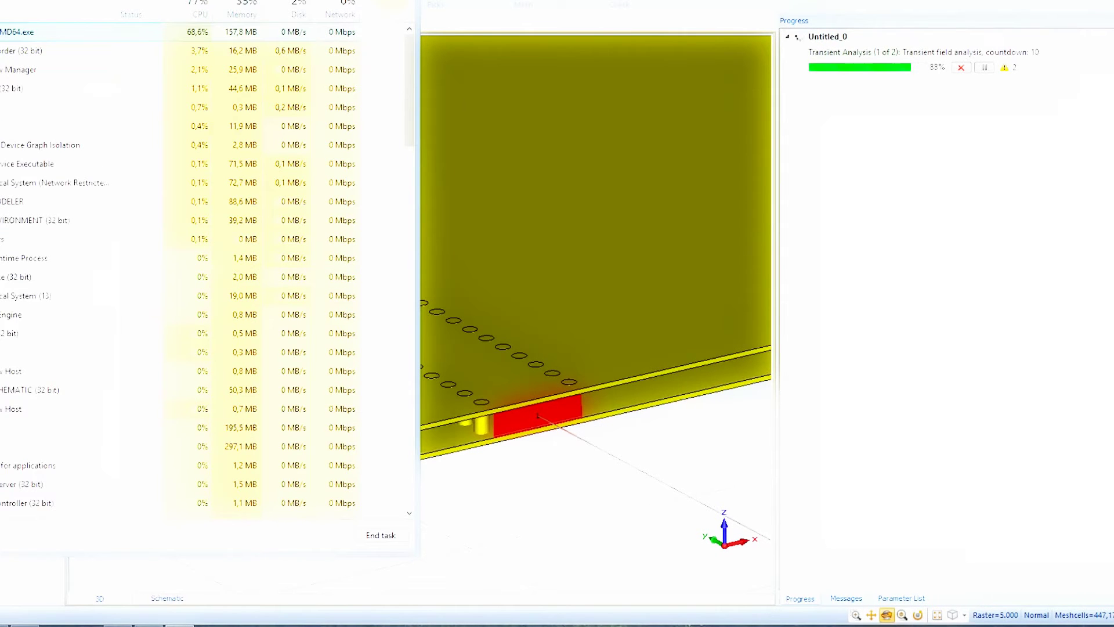
click(869, 299)
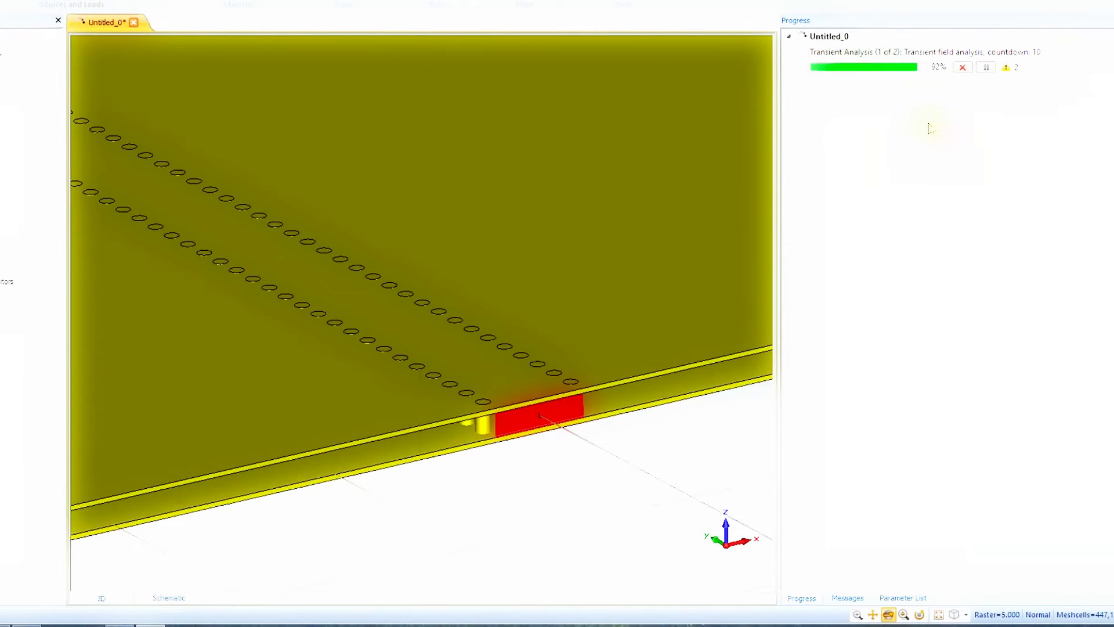
click(311, 328)
drag(311, 328, 448, 300)
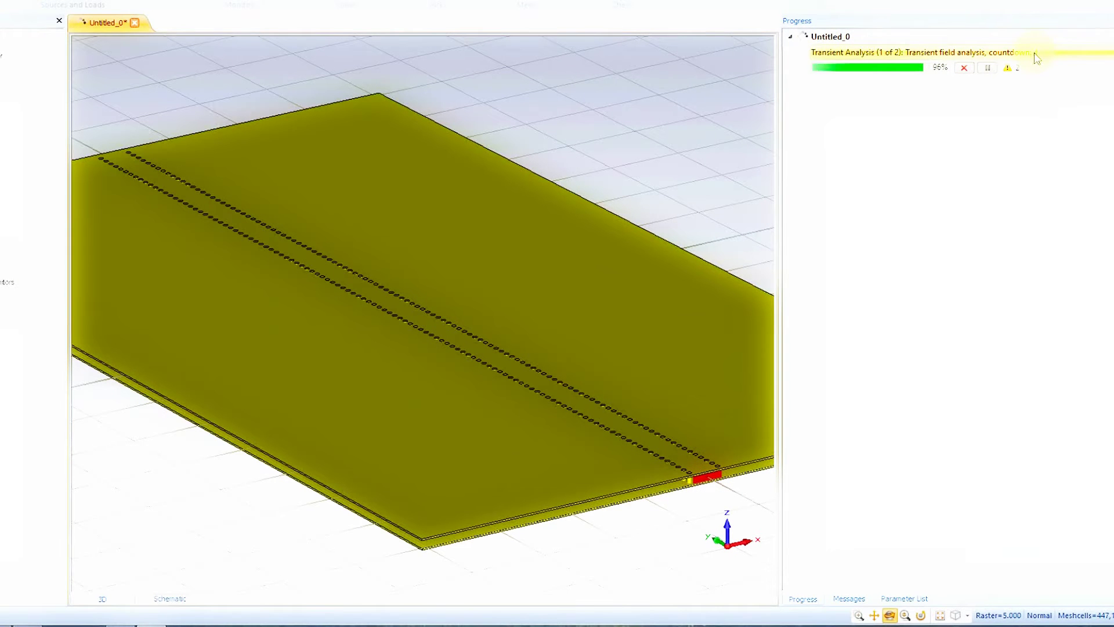
click(717, 460)
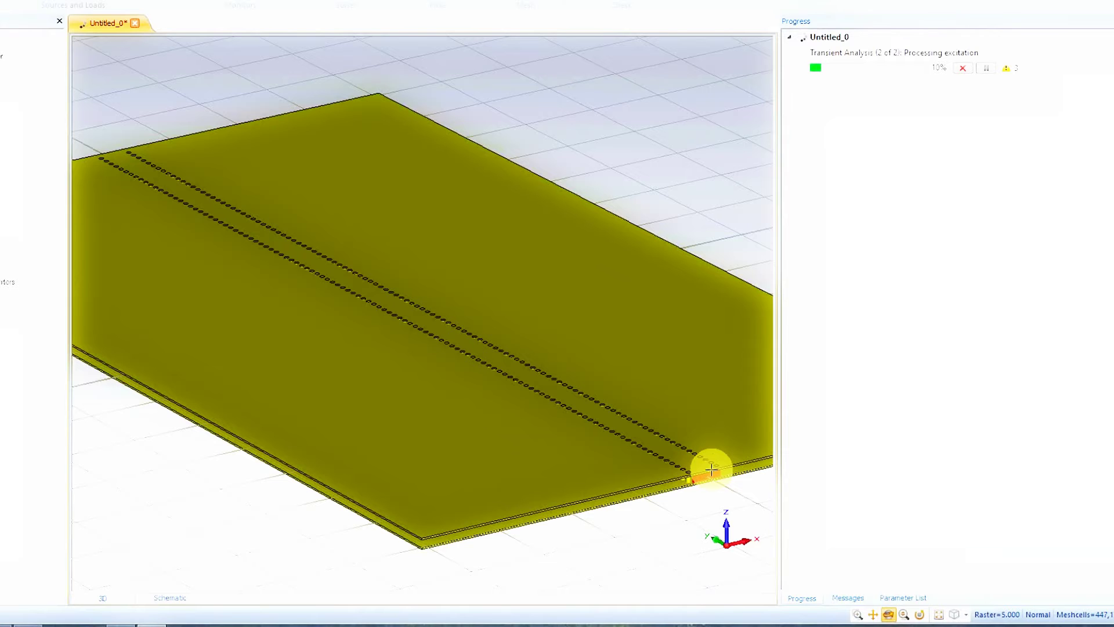
scroll(706, 474, down, 1)
scroll(705, 475, up, 3)
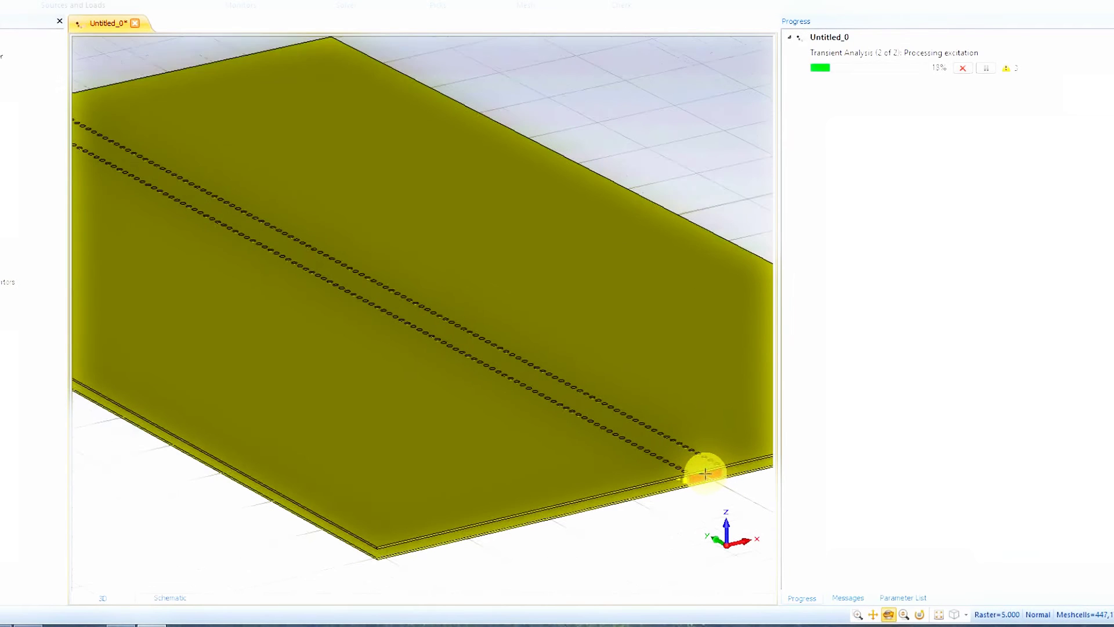
scroll(706, 474, down, 1)
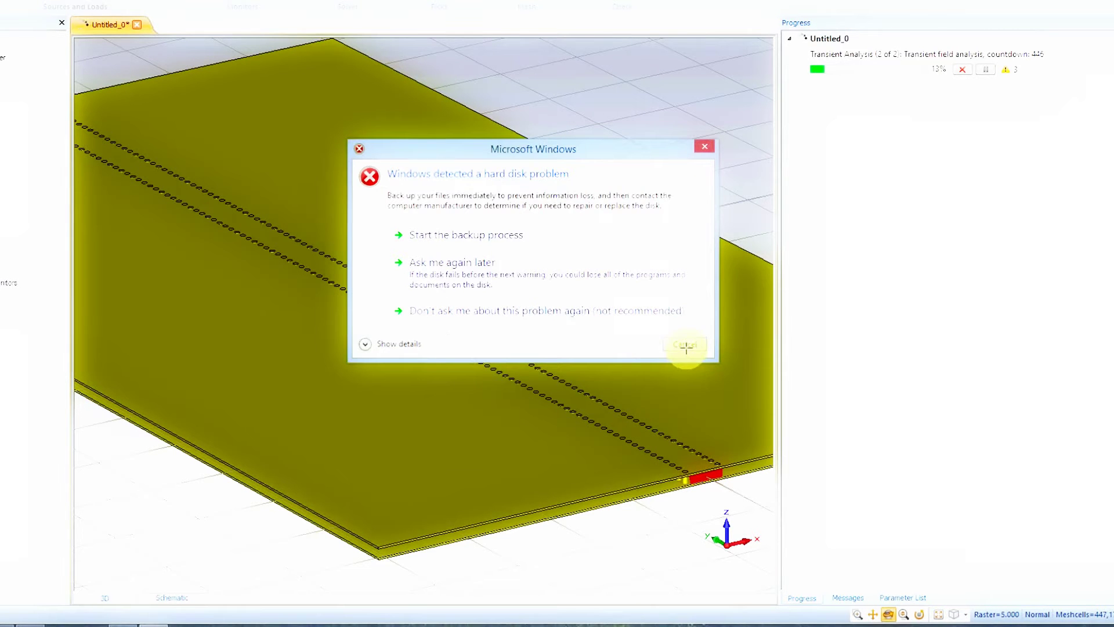
- Cancel the Windows hard disk problem warning without starting a backup
click(685, 344)
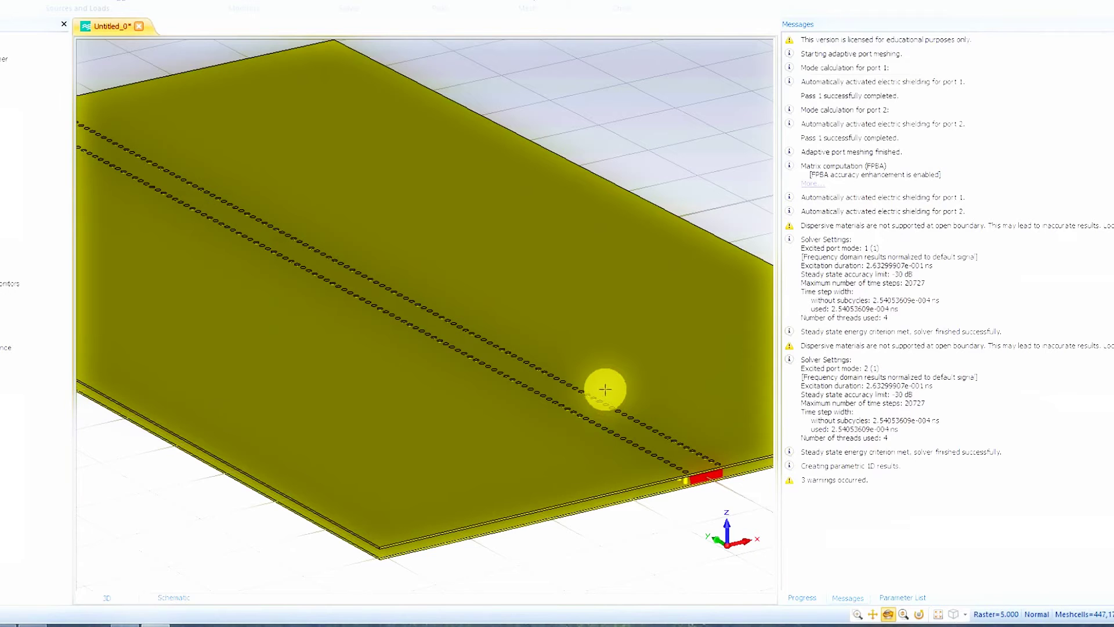
- Review the parameter list and examine the port signals in the 1D results, including i1 and o1,1 individually
click(801, 597)
click(921, 597)
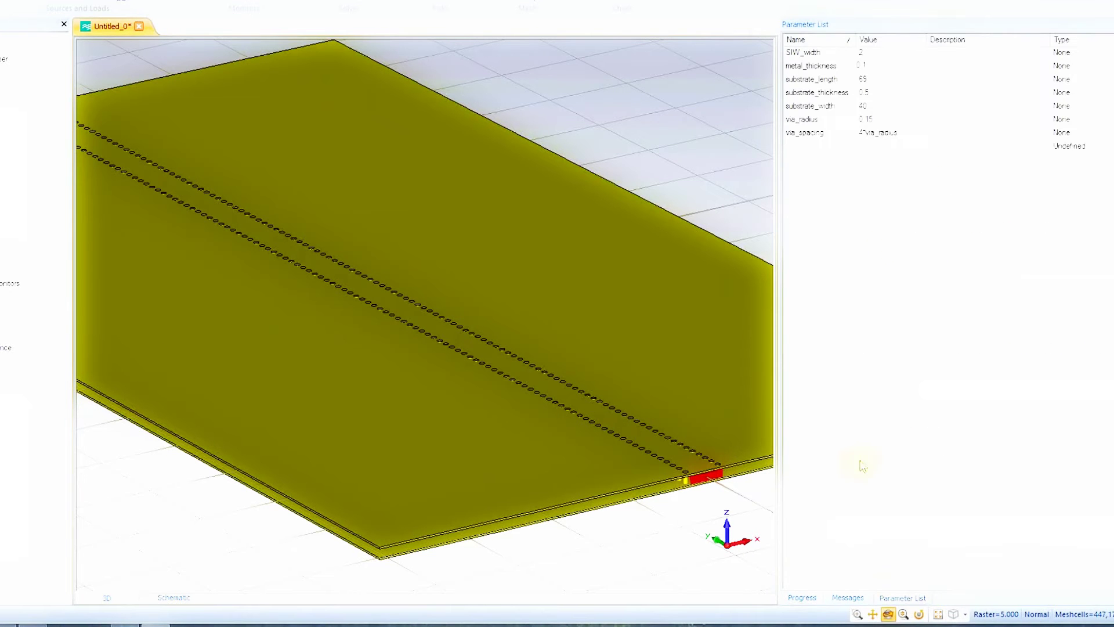
click(892, 80)
click(1, 322)
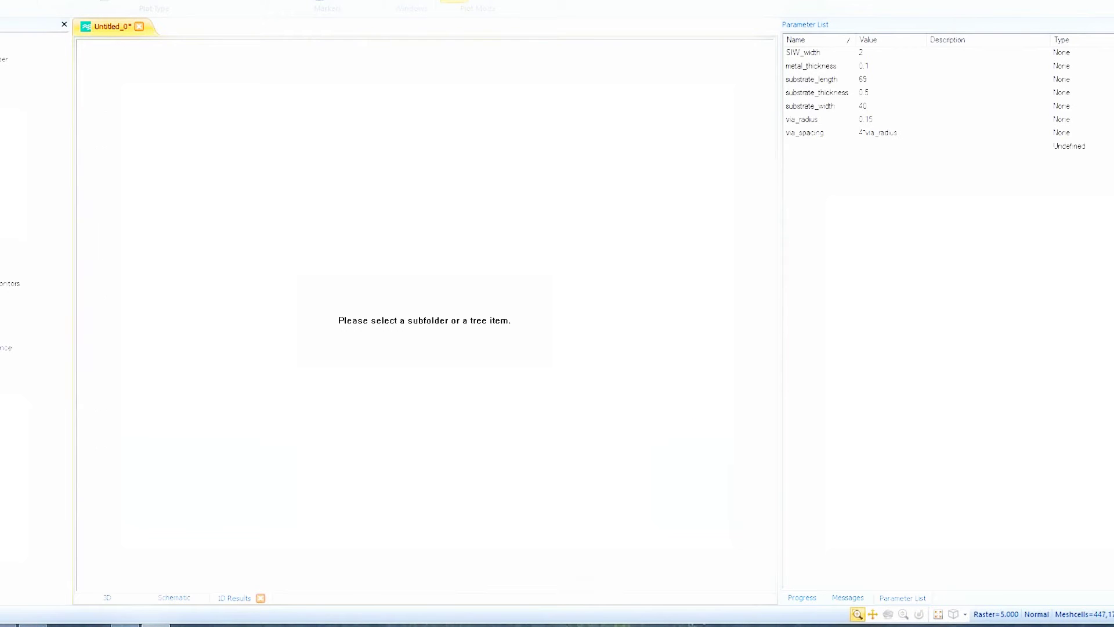
click(2, 331)
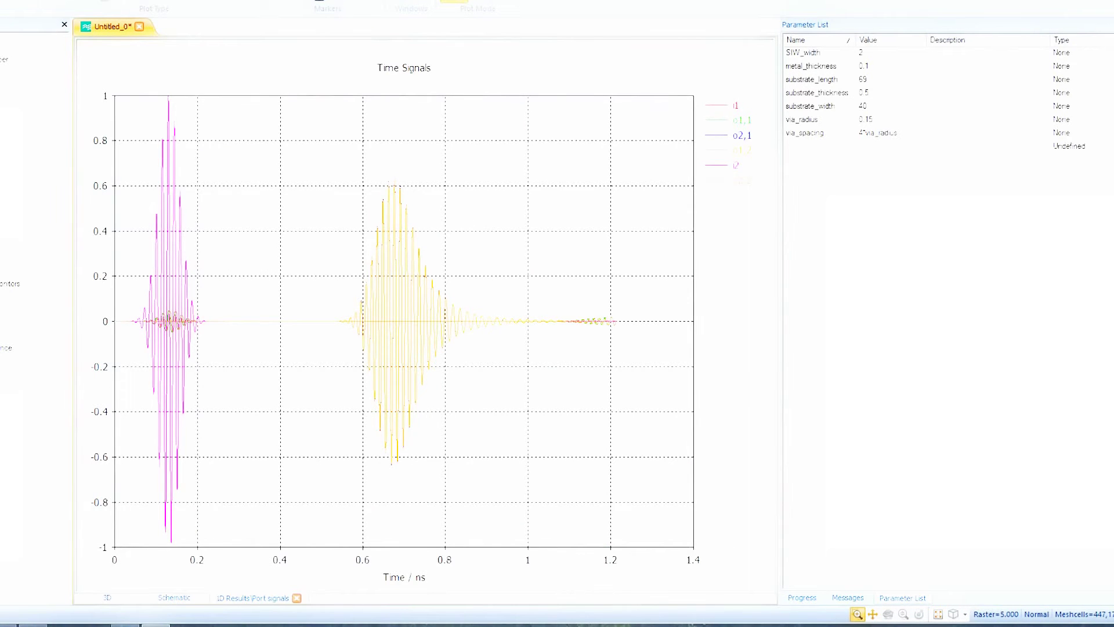
click(1, 338)
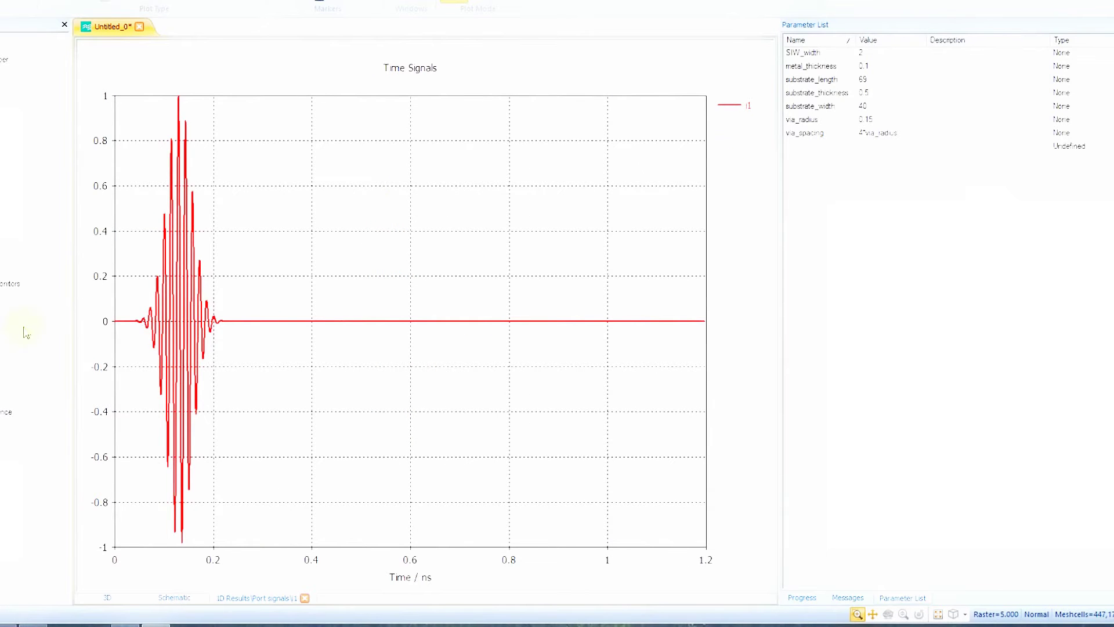
key(Down)
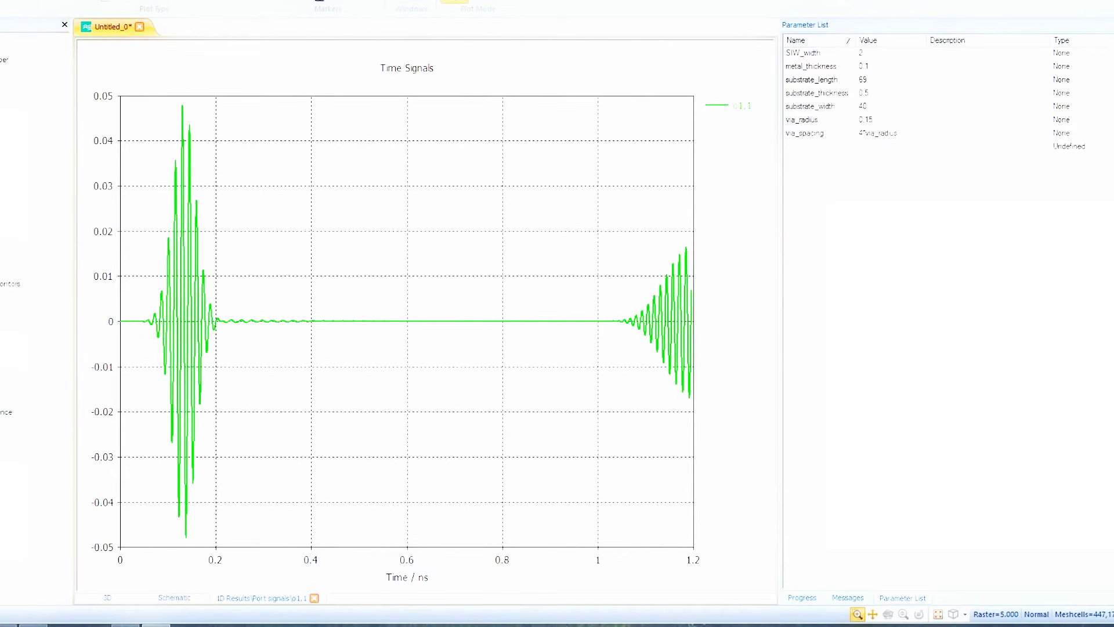
key(Down)
- Examine the S-parameter magnitudes in dB, highlighting the S2,1, S1,2 and S1,1 curves in turn
key(Left)
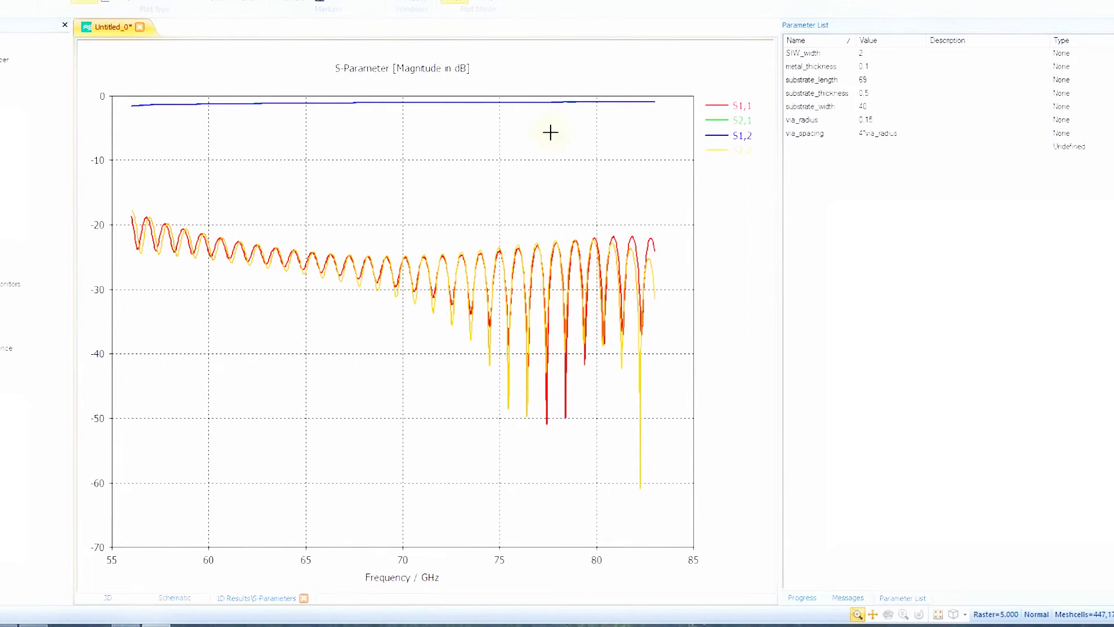
click(741, 119)
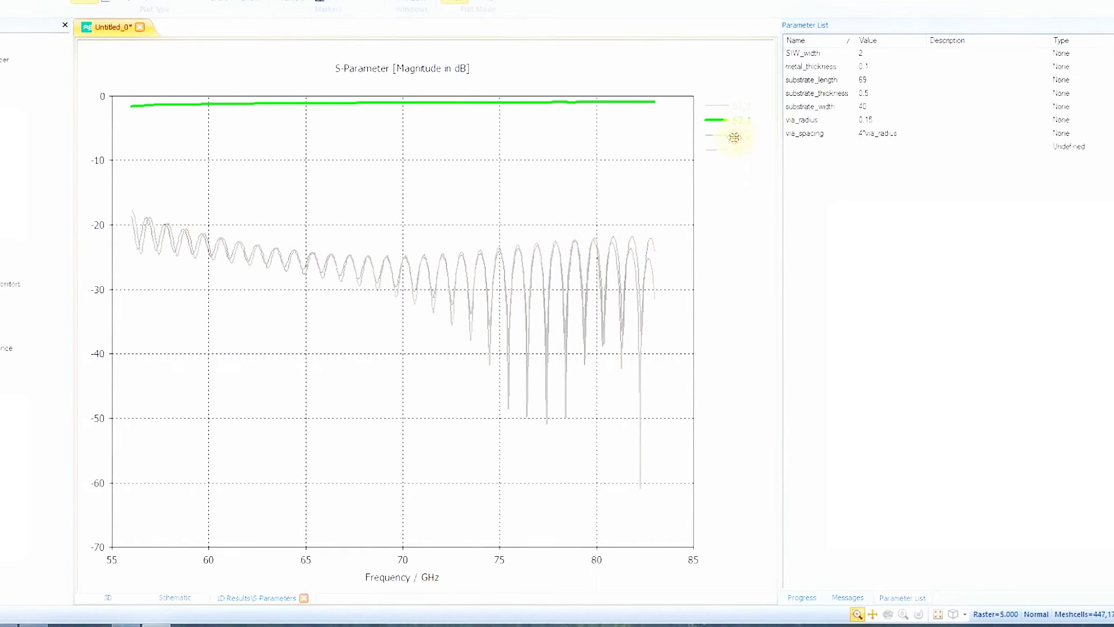
click(732, 136)
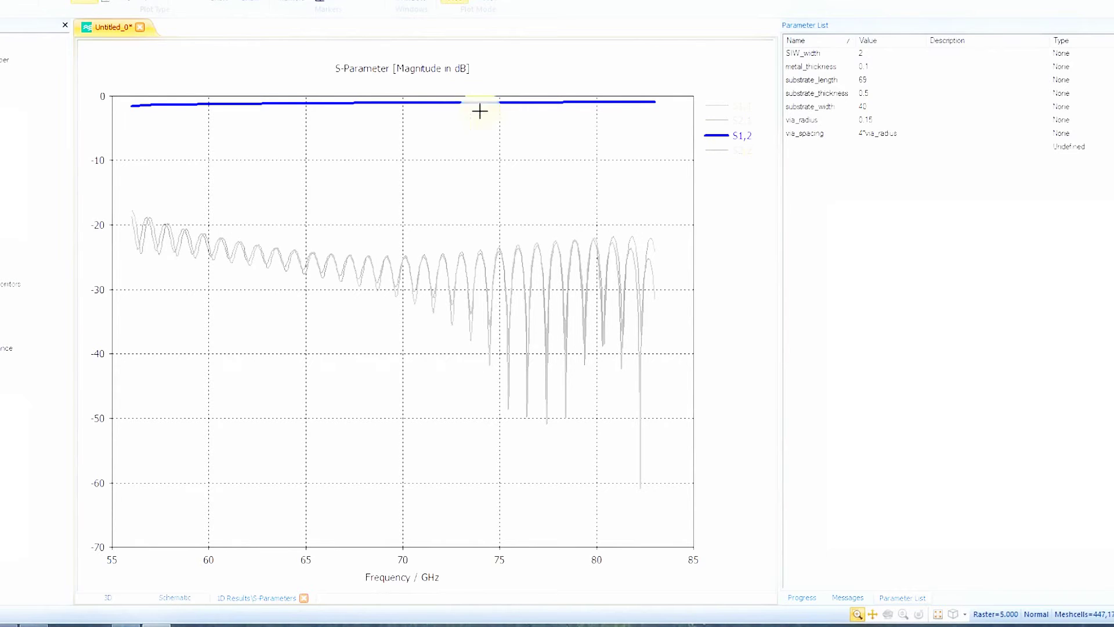
click(731, 121)
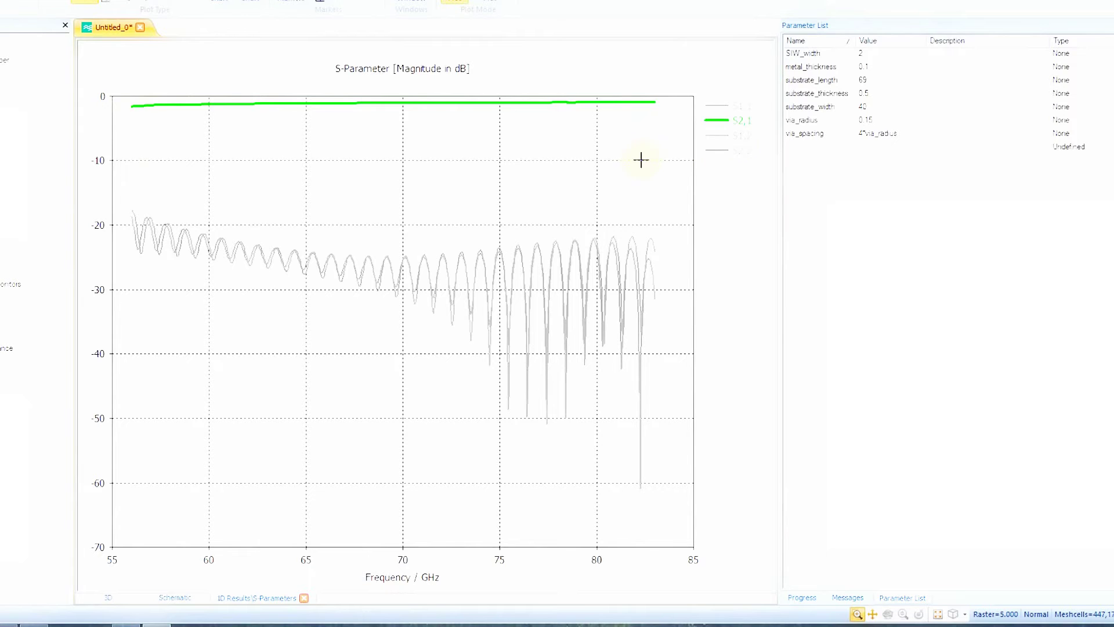
click(737, 135)
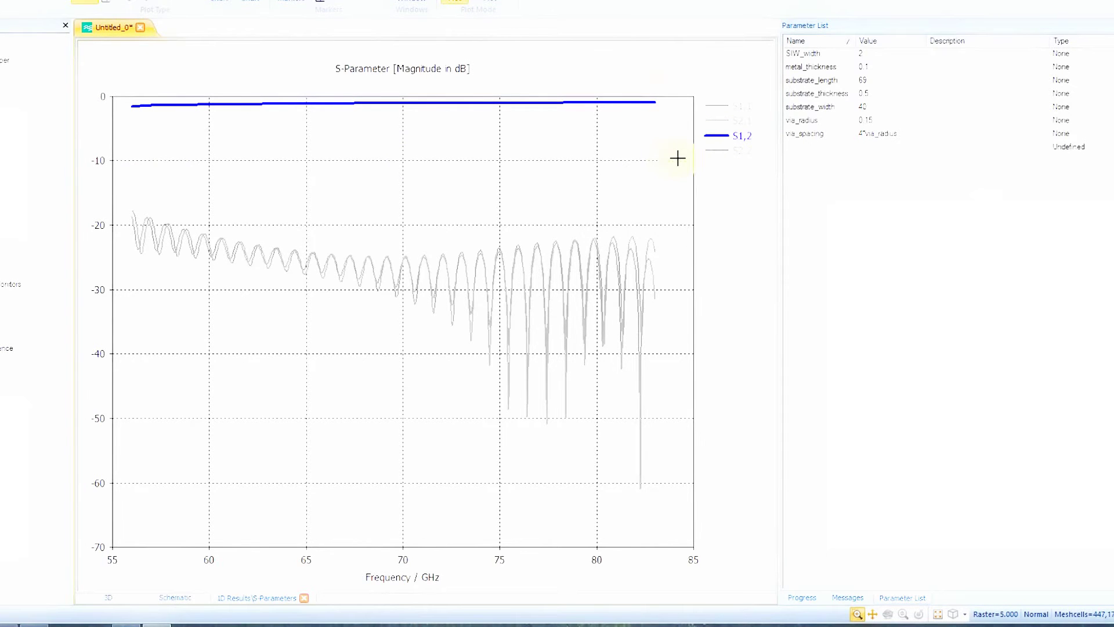
click(737, 105)
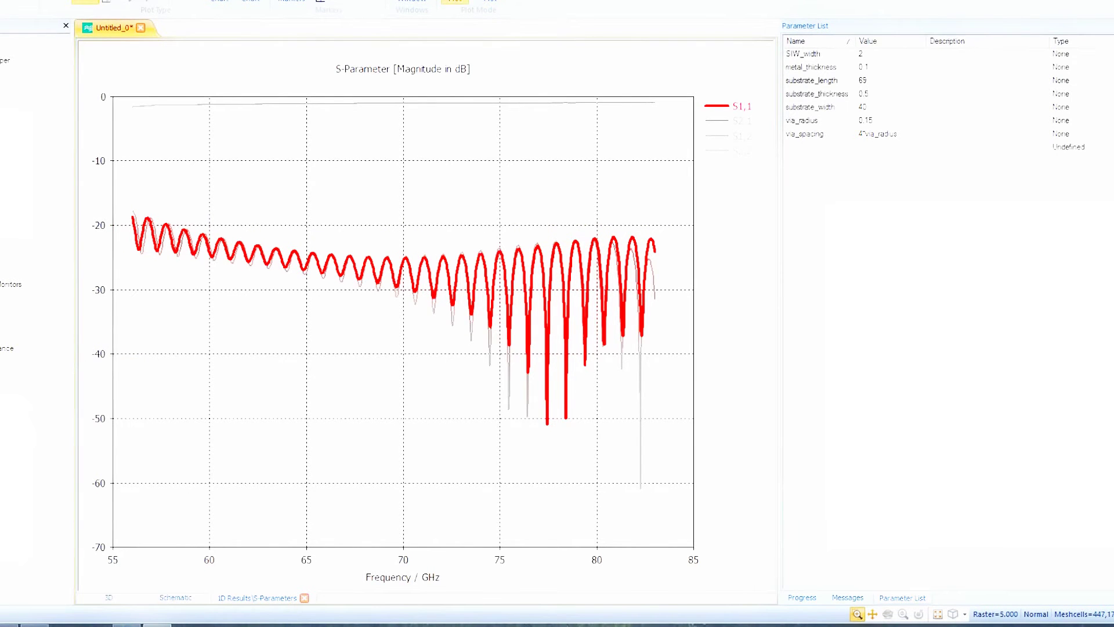
- Consult the substrate requirements in Notepad++, return to the simulation, and plot only the S2,1 magnitude
click(35, 625)
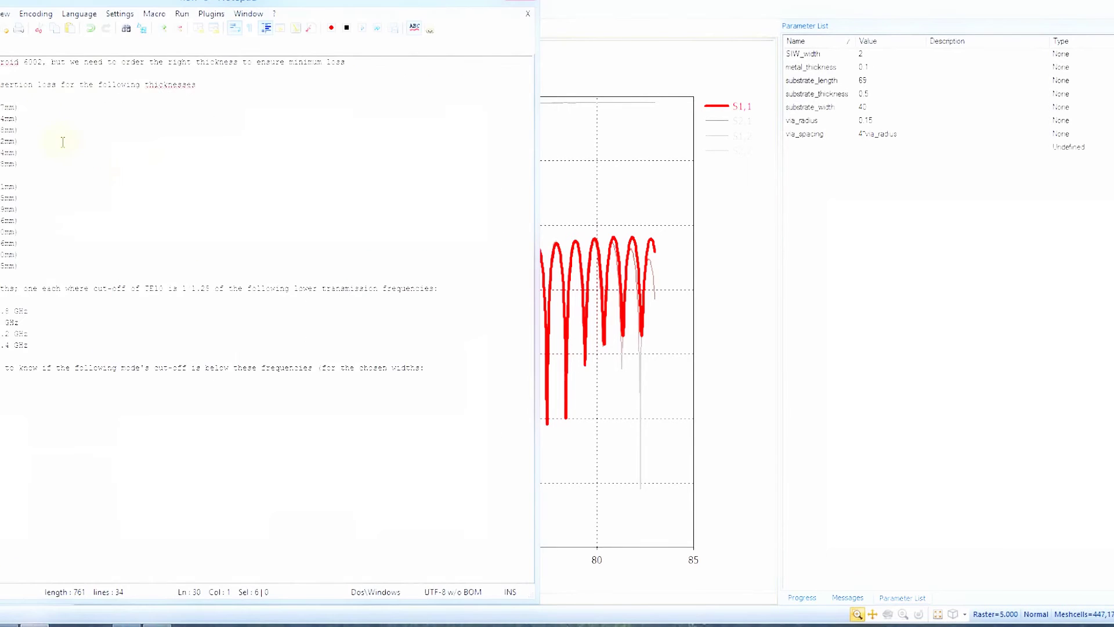
click(27, 624)
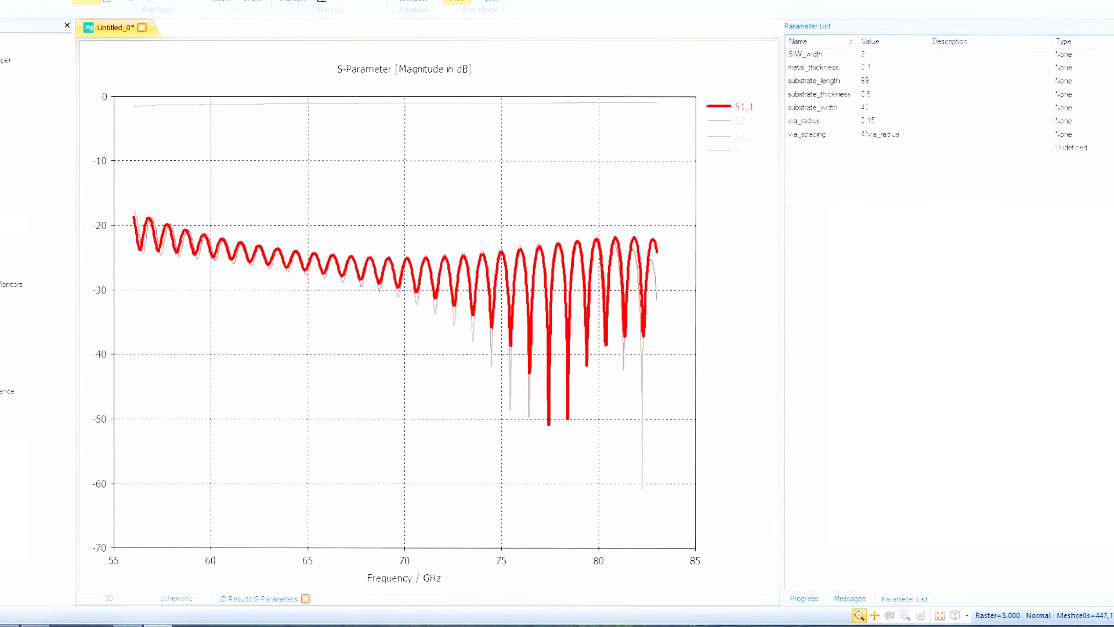
click(22, 300)
click(22, 311)
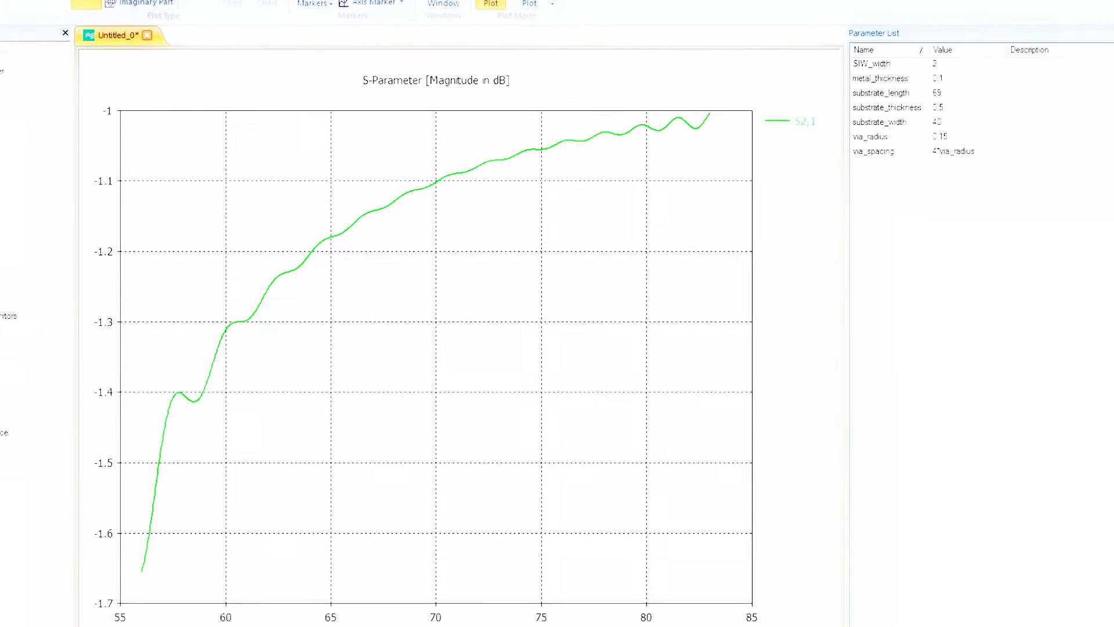
- Open the time domain solver's parameter sweep, create a new sequence and add a parameter to it
click(8, 51)
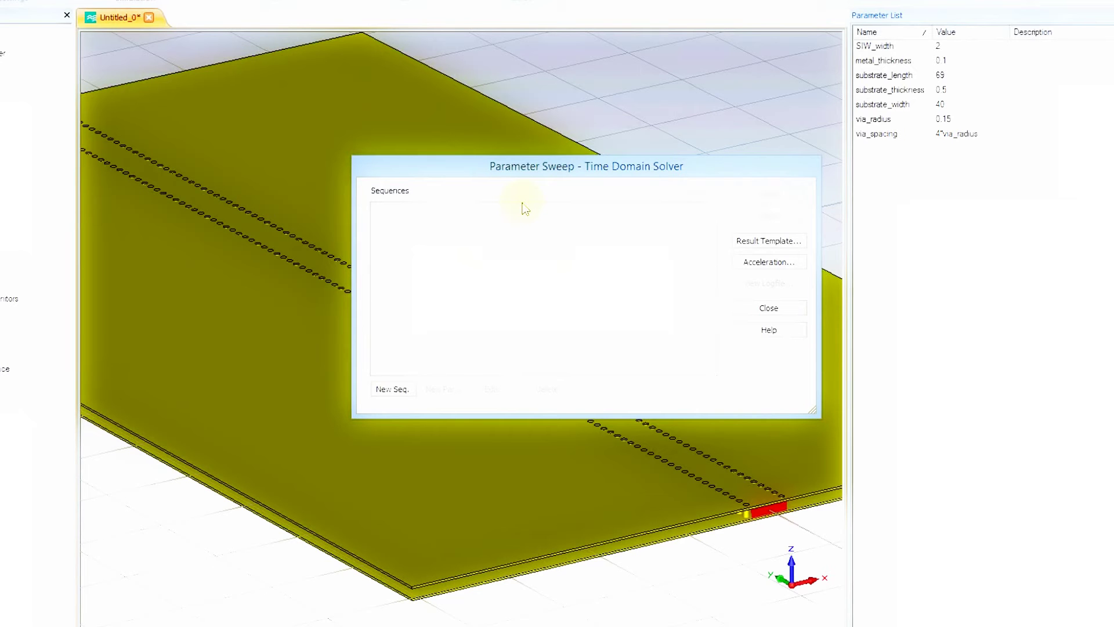
click(391, 389)
click(444, 392)
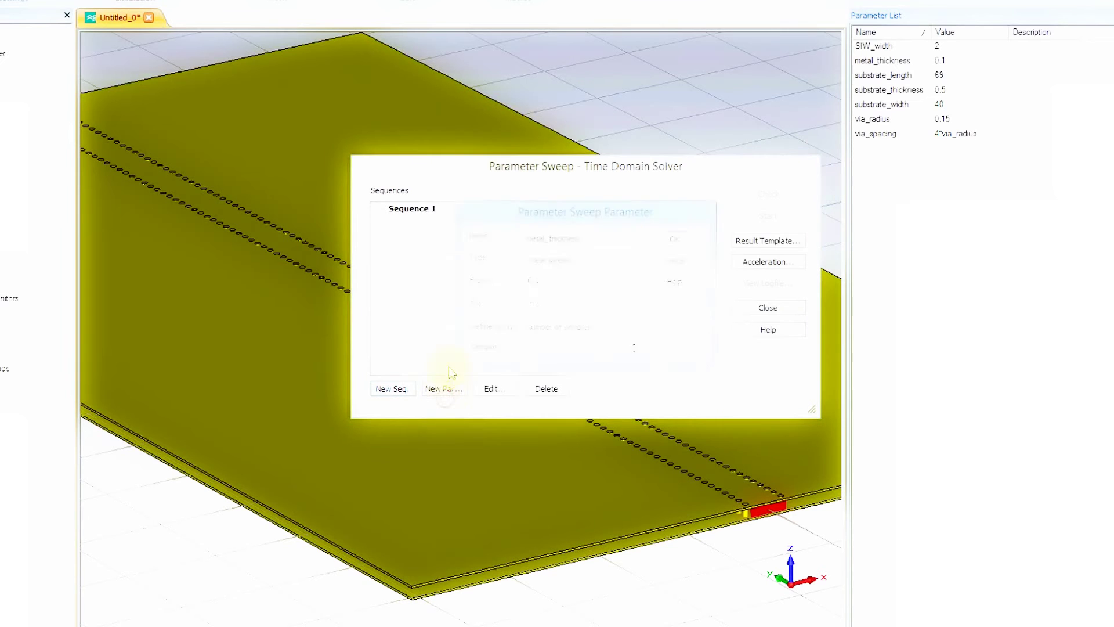
click(584, 239)
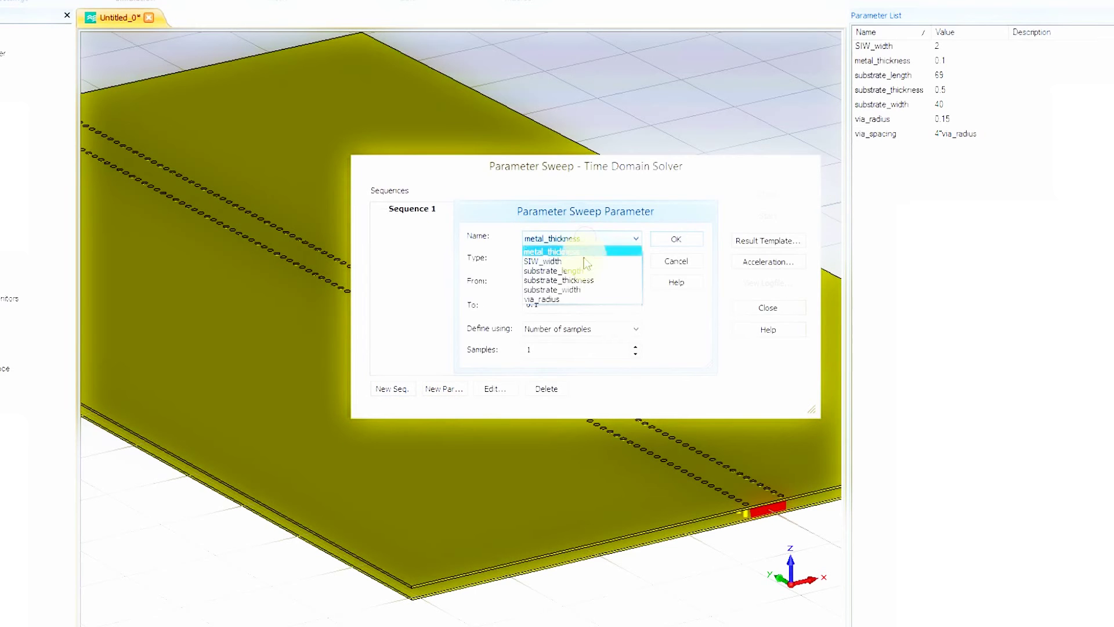
click(586, 261)
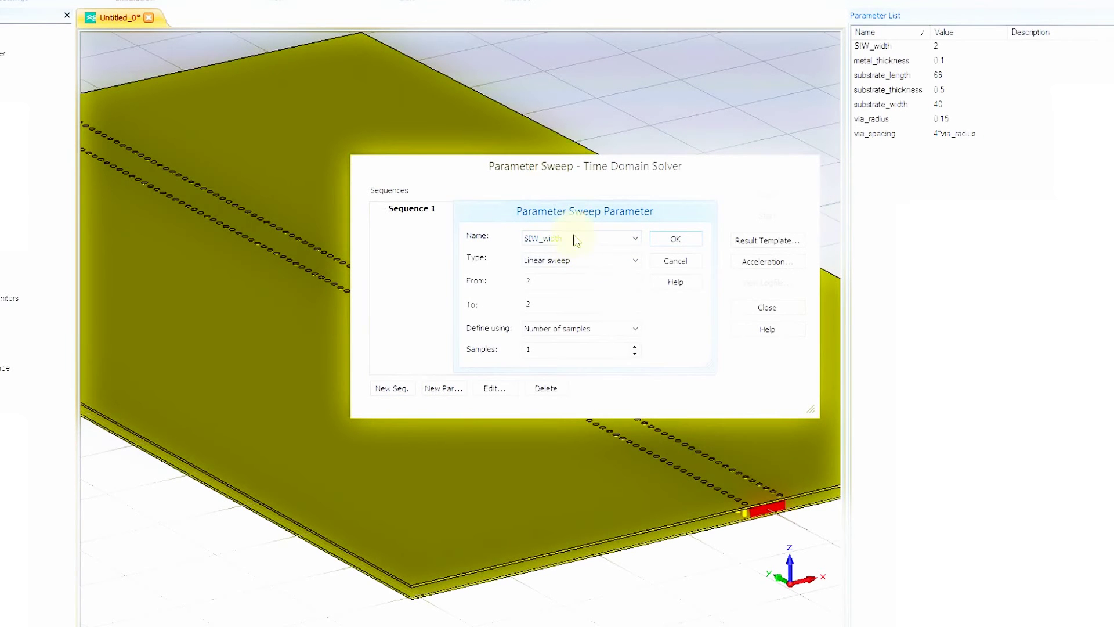
click(570, 260)
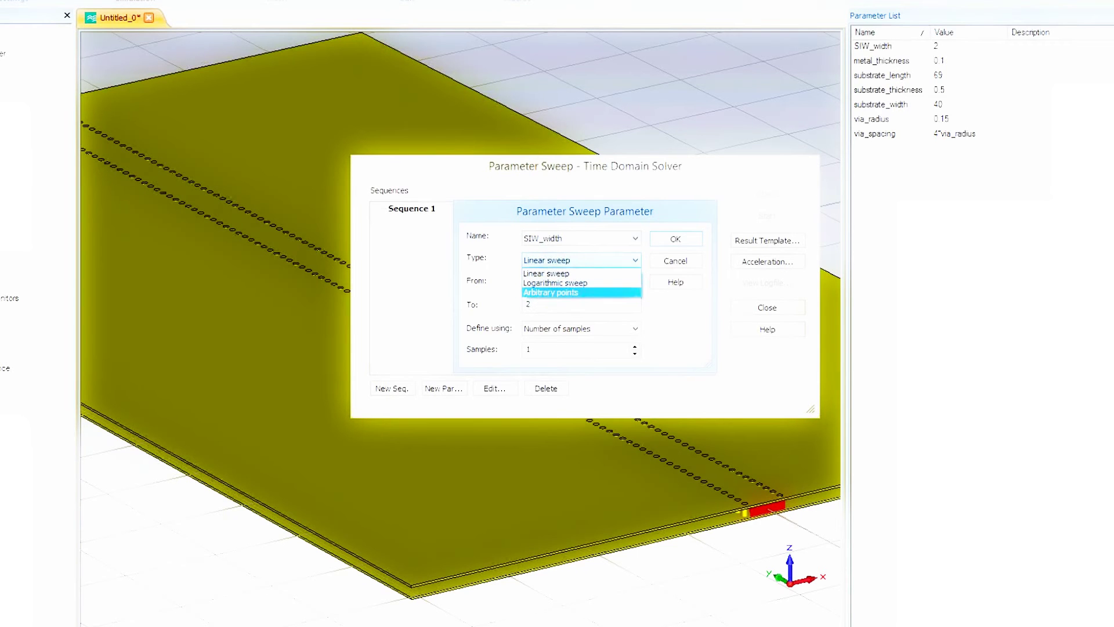
- Check the thickness list in the Notepad++ notes, and set the sweep parameter to substrate_thickness with arbitrary points
key(alt+Tab)
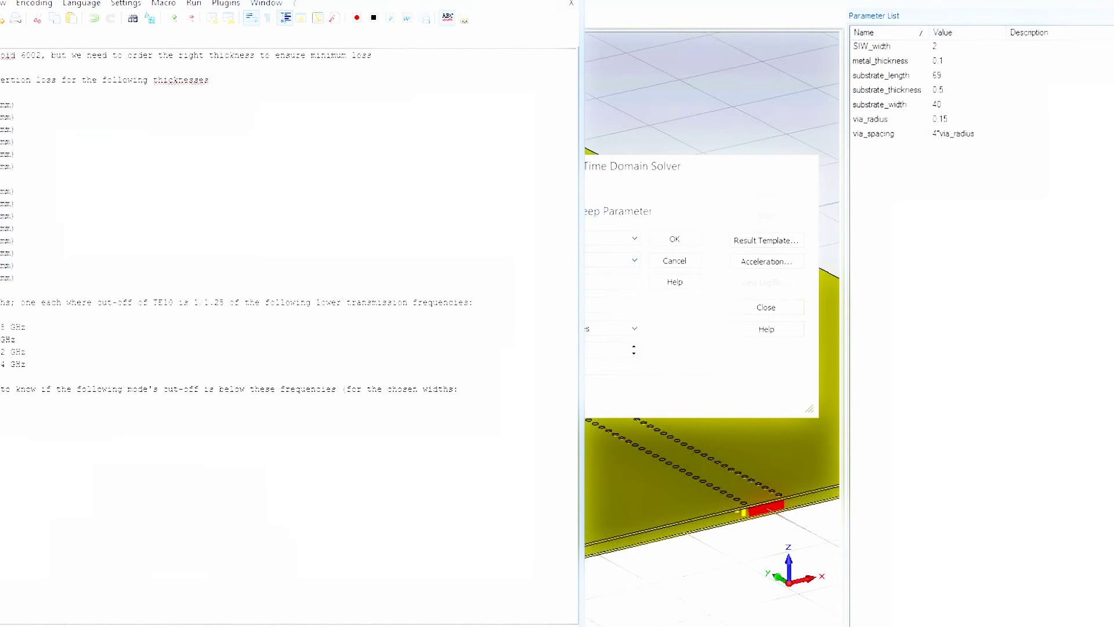
drag(0, 105, 30, 277)
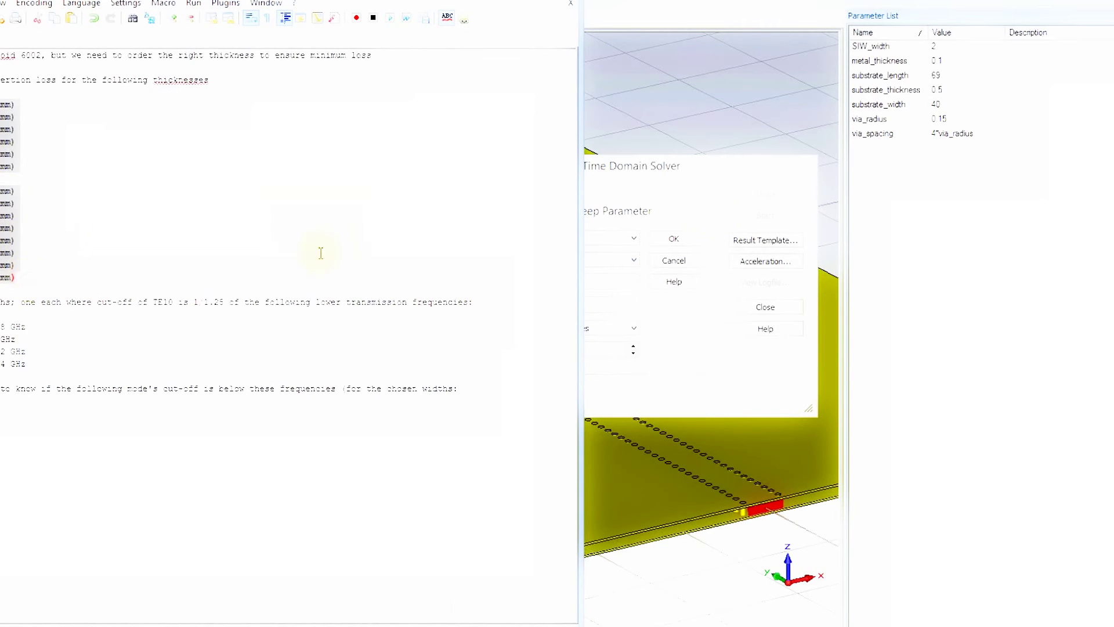
click(684, 214)
click(587, 238)
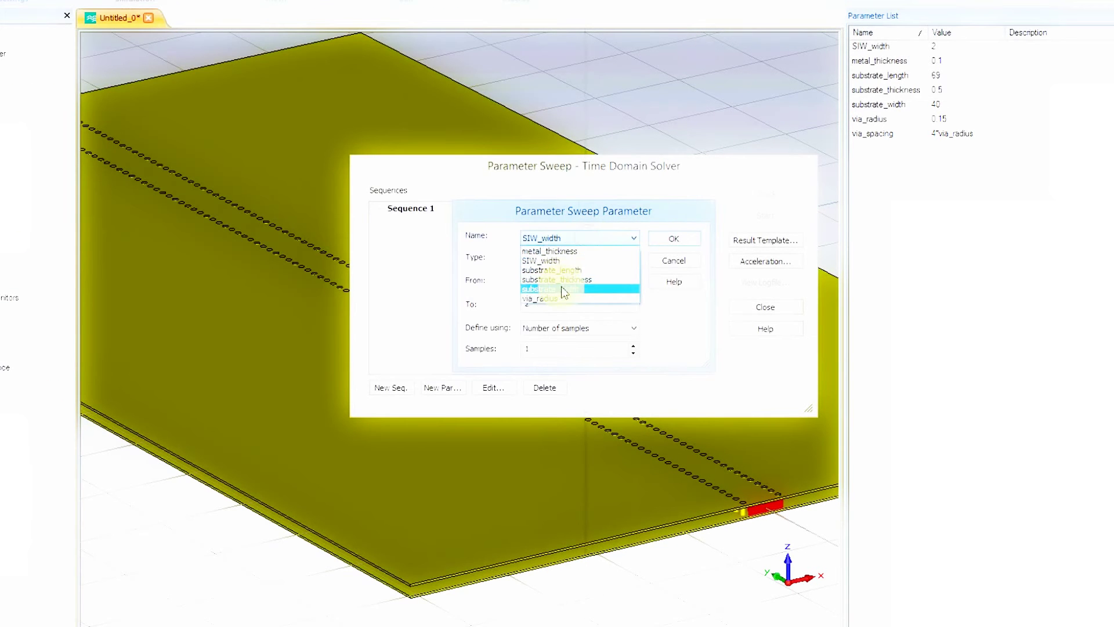
click(575, 280)
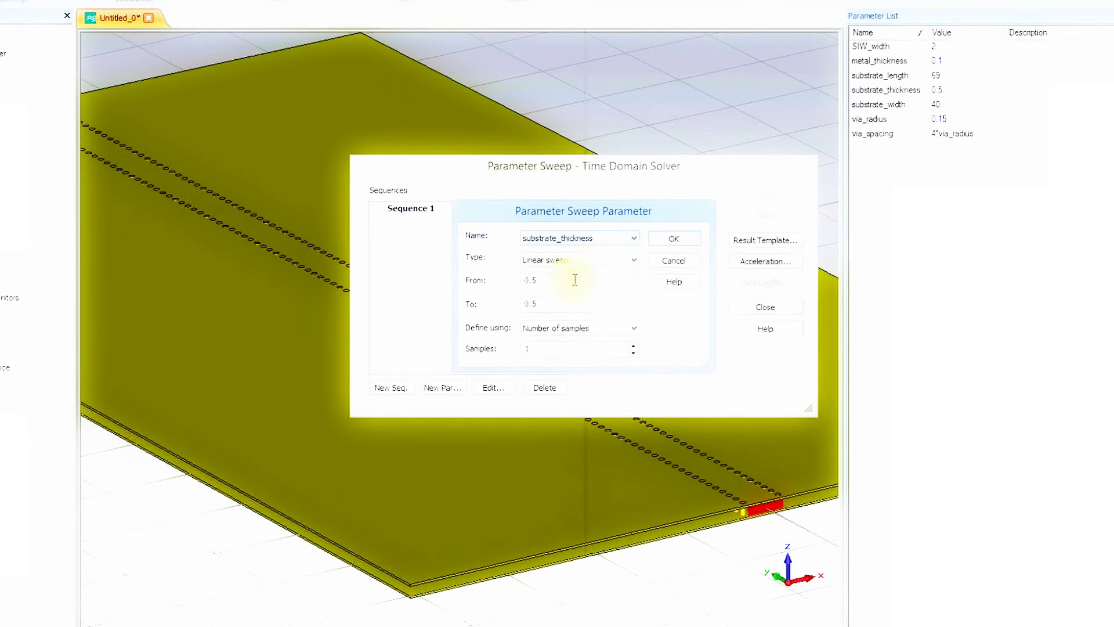
click(568, 268)
click(567, 294)
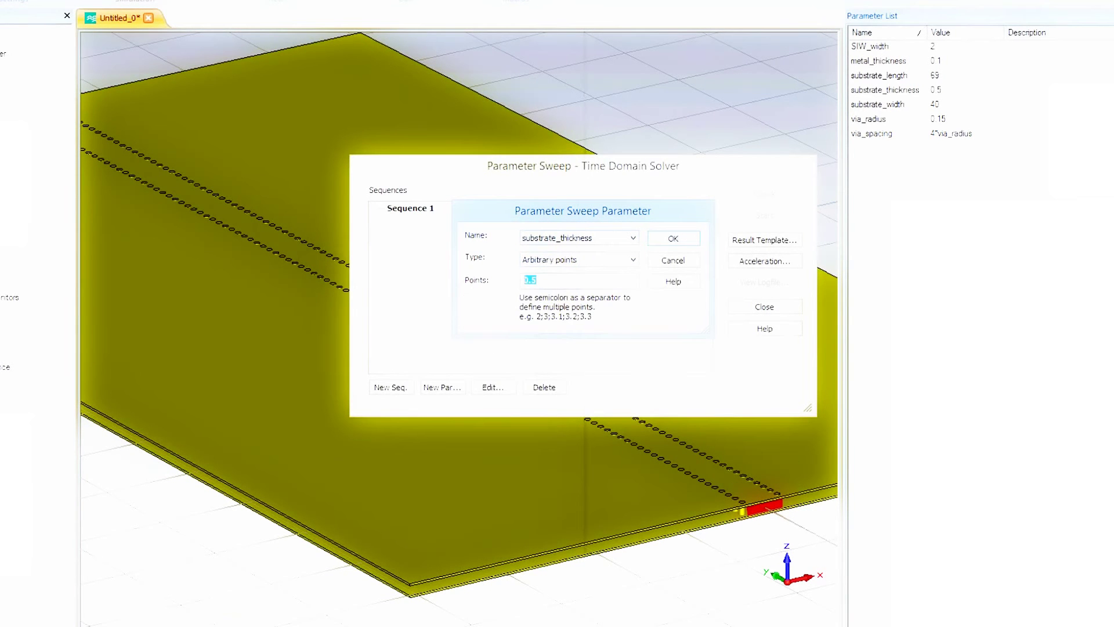
- Replace the substrate_thickness sweep points with 0.127 and 0.254, separated by semicolons, taking the values from the notes
key(alt+Tab)
click(1, 105)
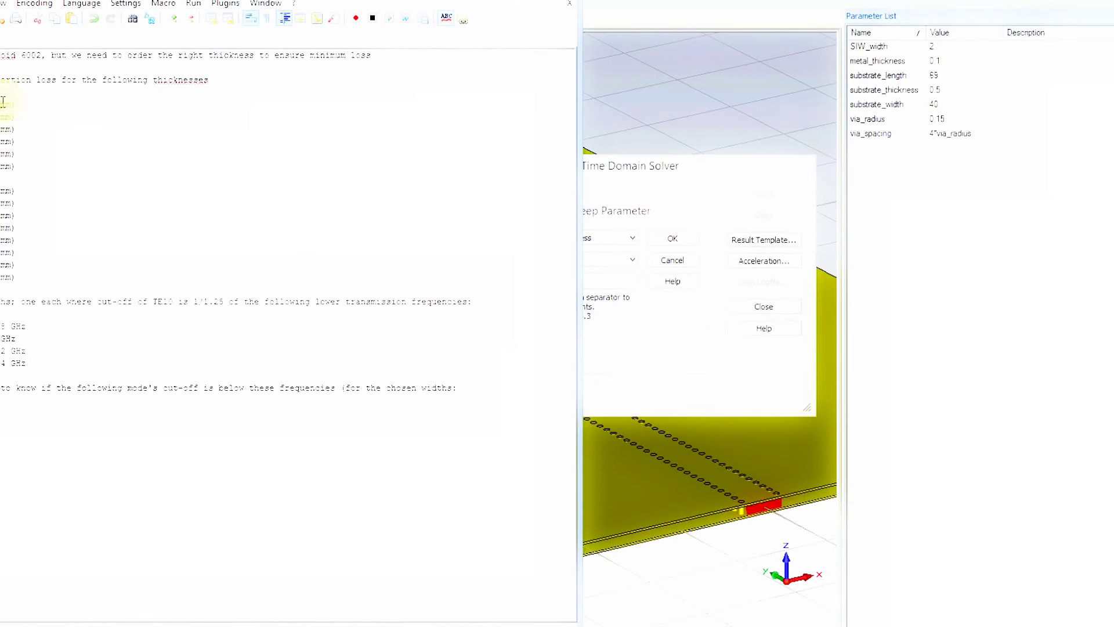
click(630, 275)
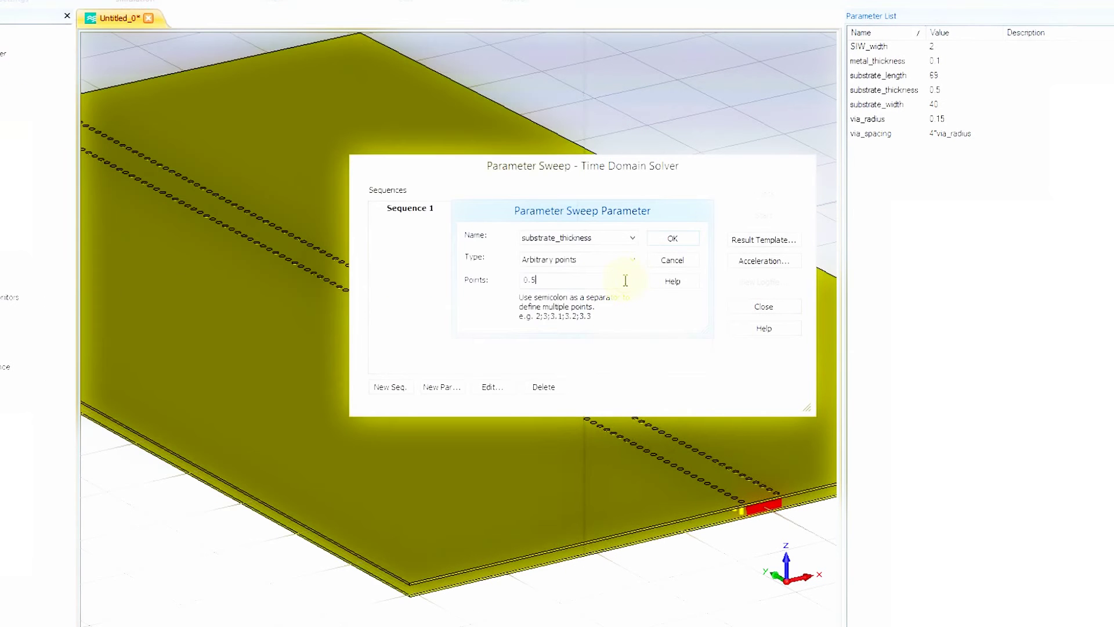
drag(624, 278, 473, 280)
text(0.127;)
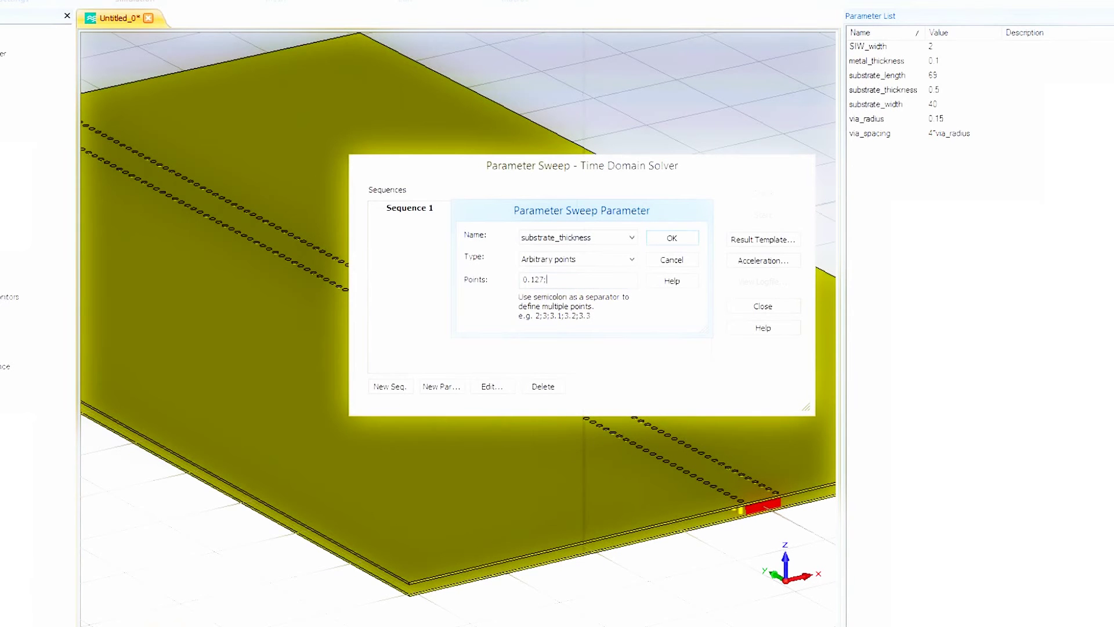
click(26, 620)
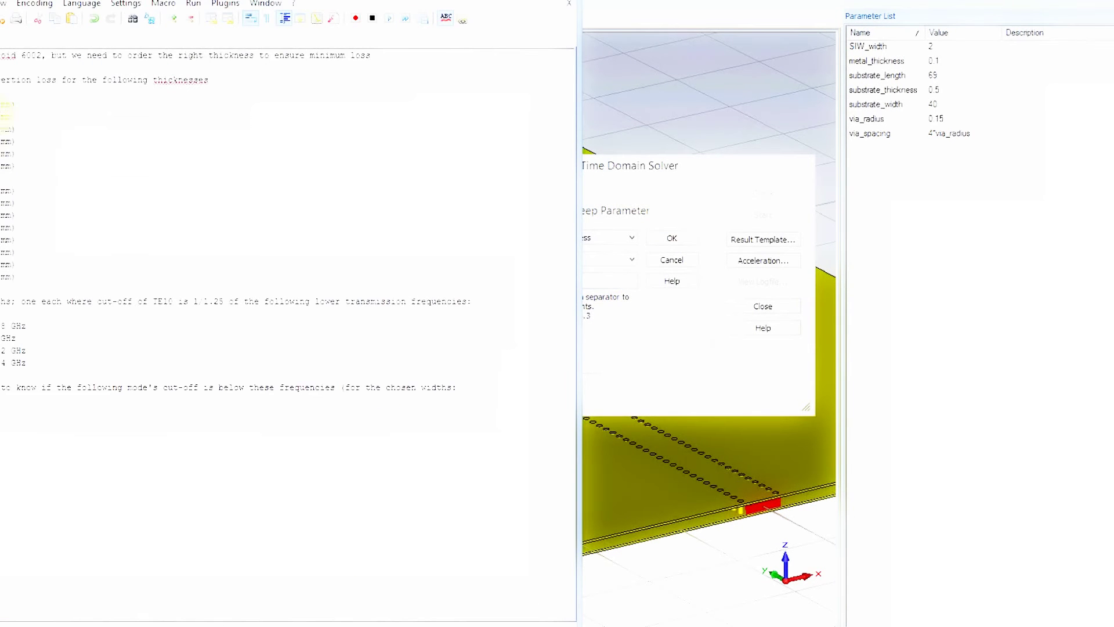
click(613, 283)
text(0.254;)
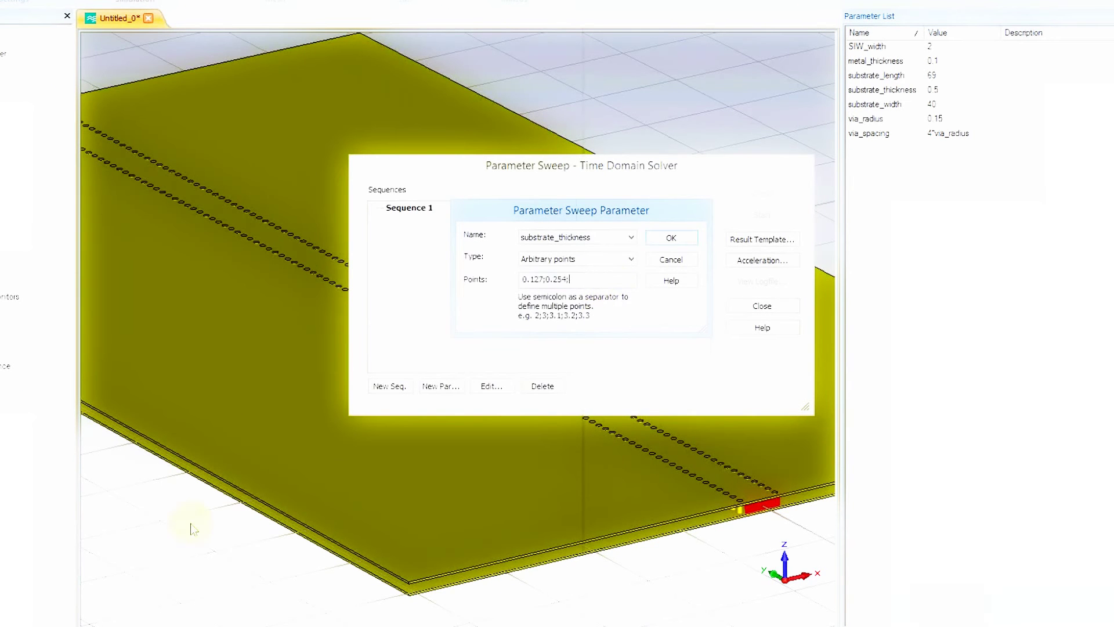
- Append 0.508 and 0.762 from the notes to the substrate_thickness sweep points, each followed by a semicolon
click(26, 621)
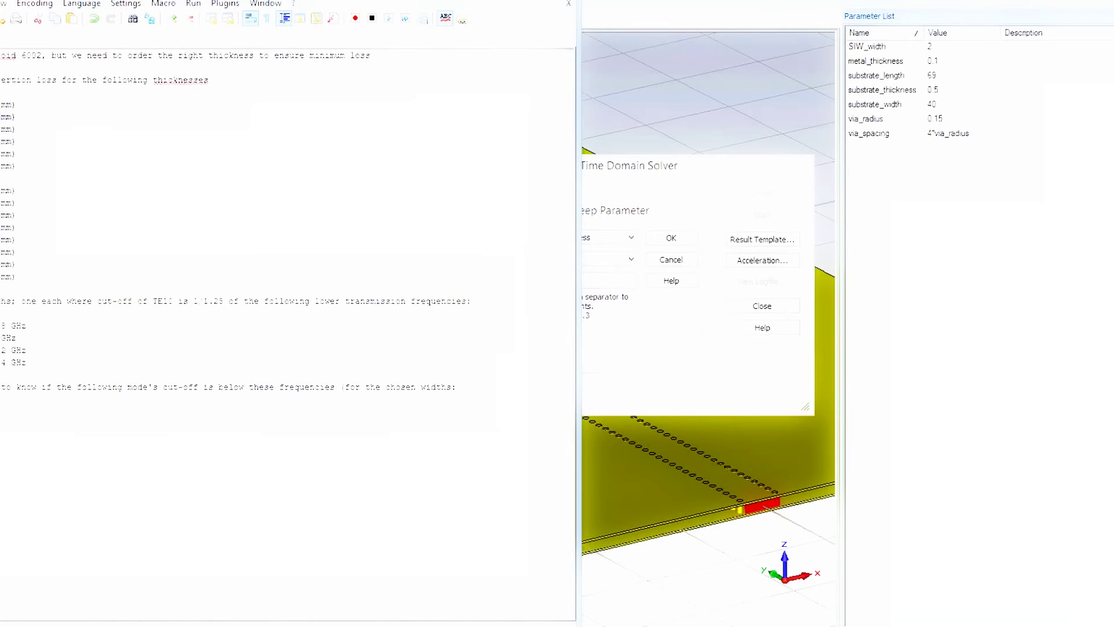
click(618, 280)
text(0.508;)
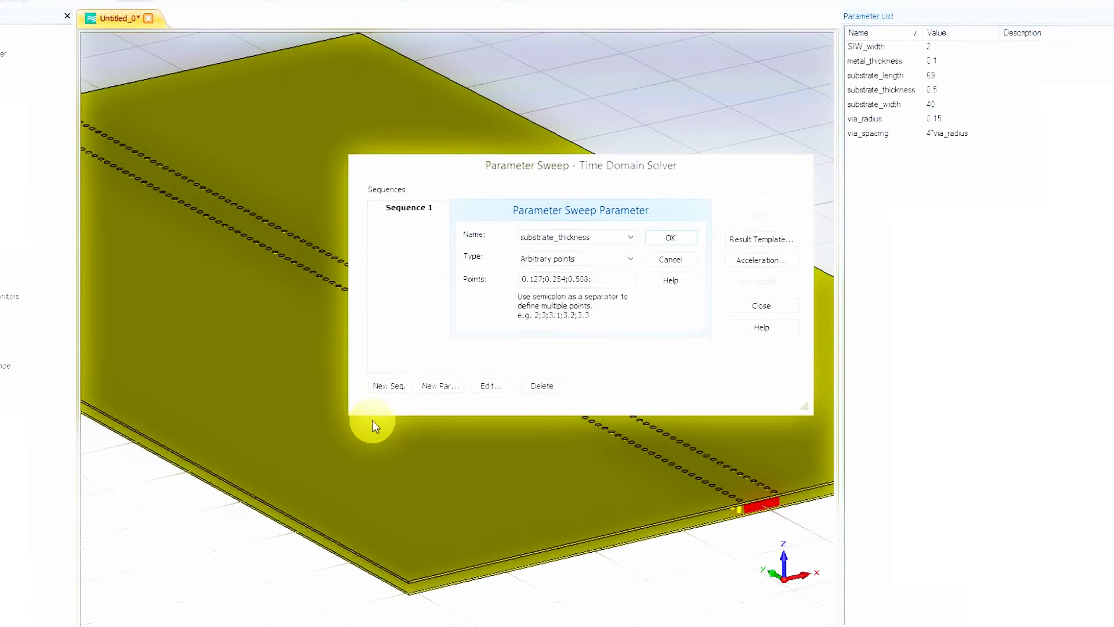
click(26, 622)
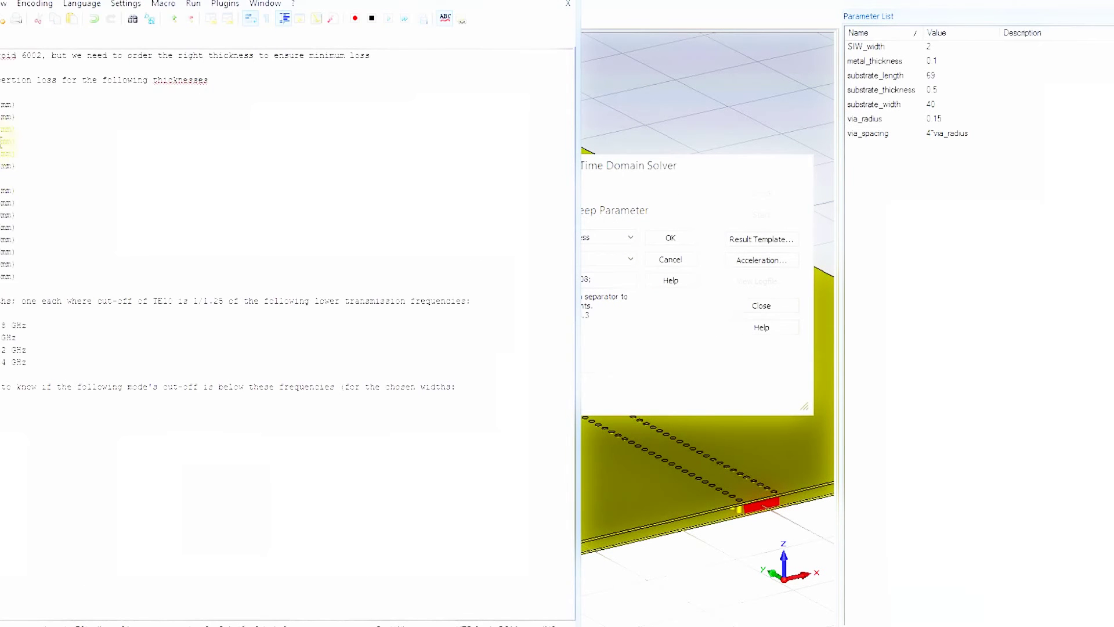
click(604, 283)
text(0.762)
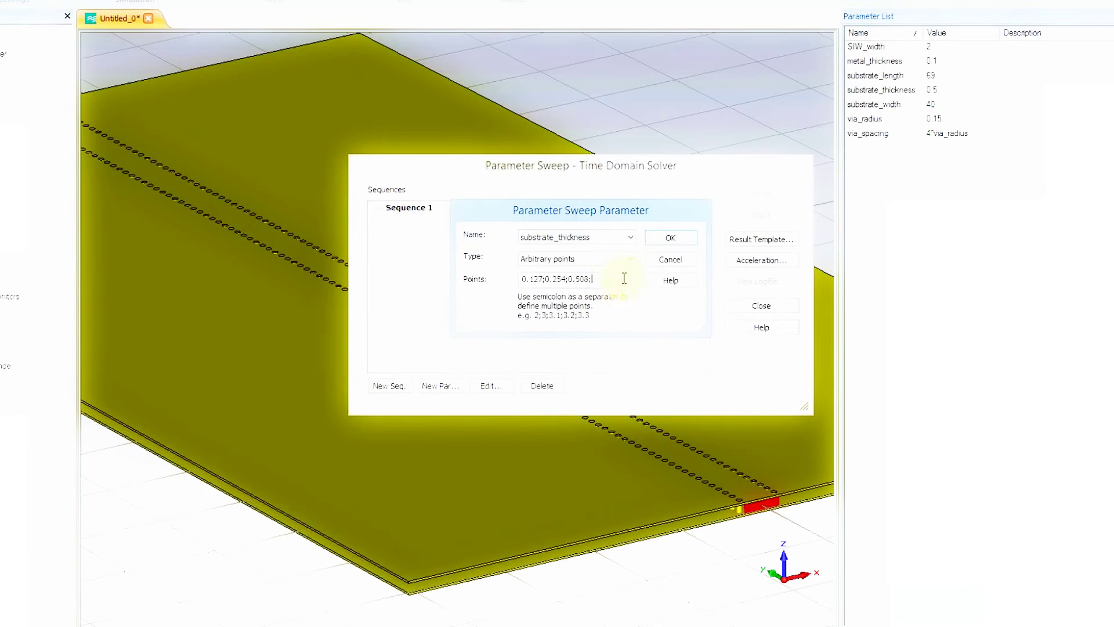
text(;)
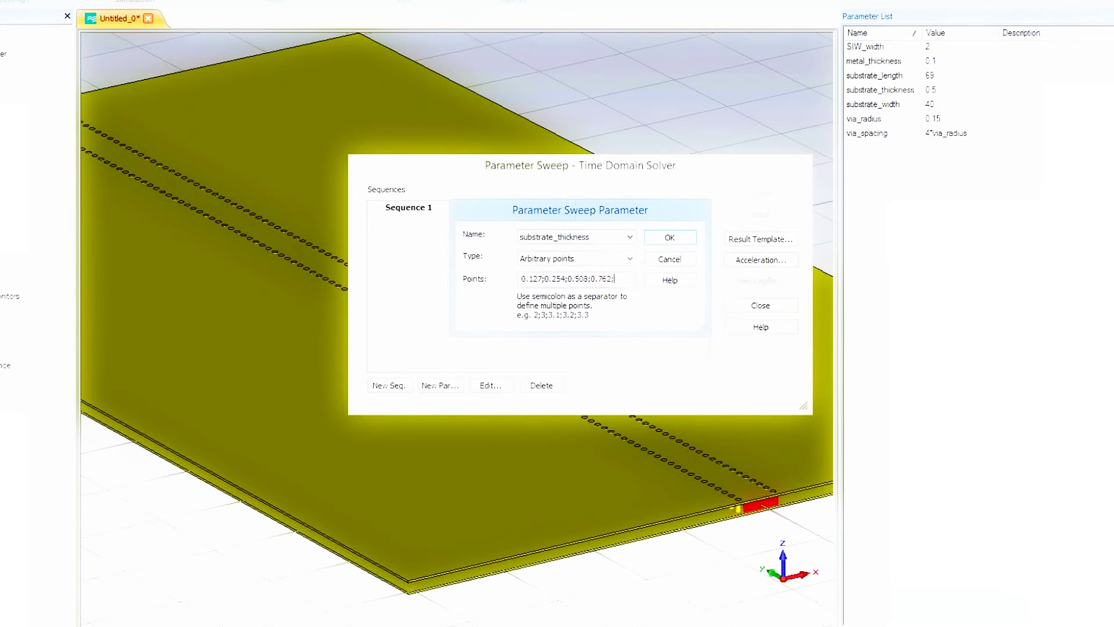
- Append 1.524 and 3.048 from the notes to the substrate_thickness sweep points, separated by a semicolon, and confirm the sweep parameter
click(26, 624)
drag(0, 155, 5, 155)
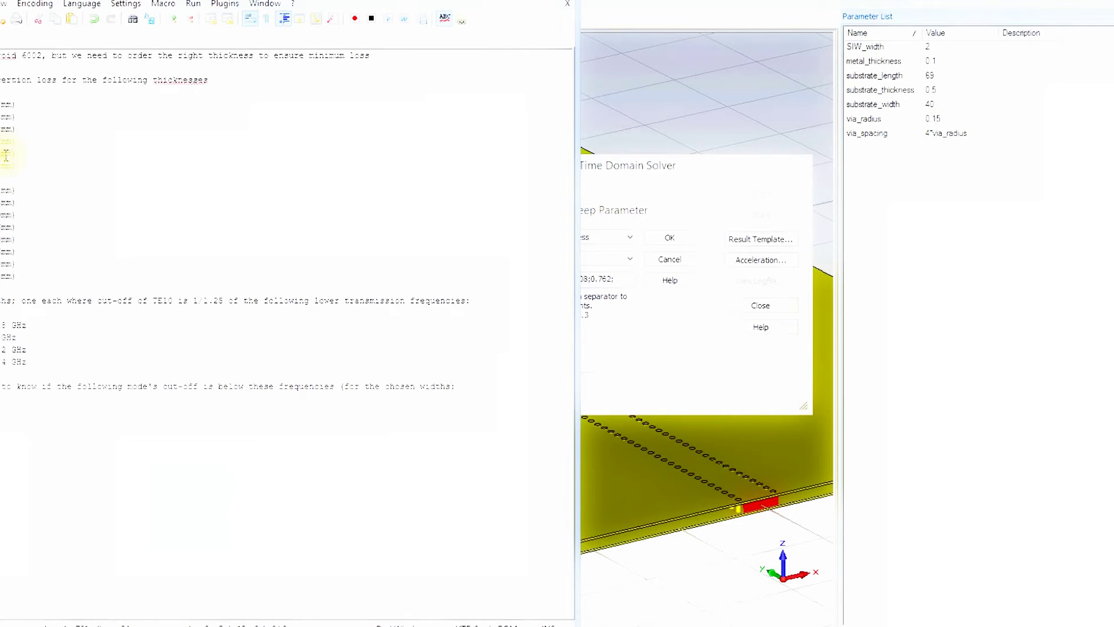
key(ctrl+c)
click(632, 280)
key(ctrl+v)
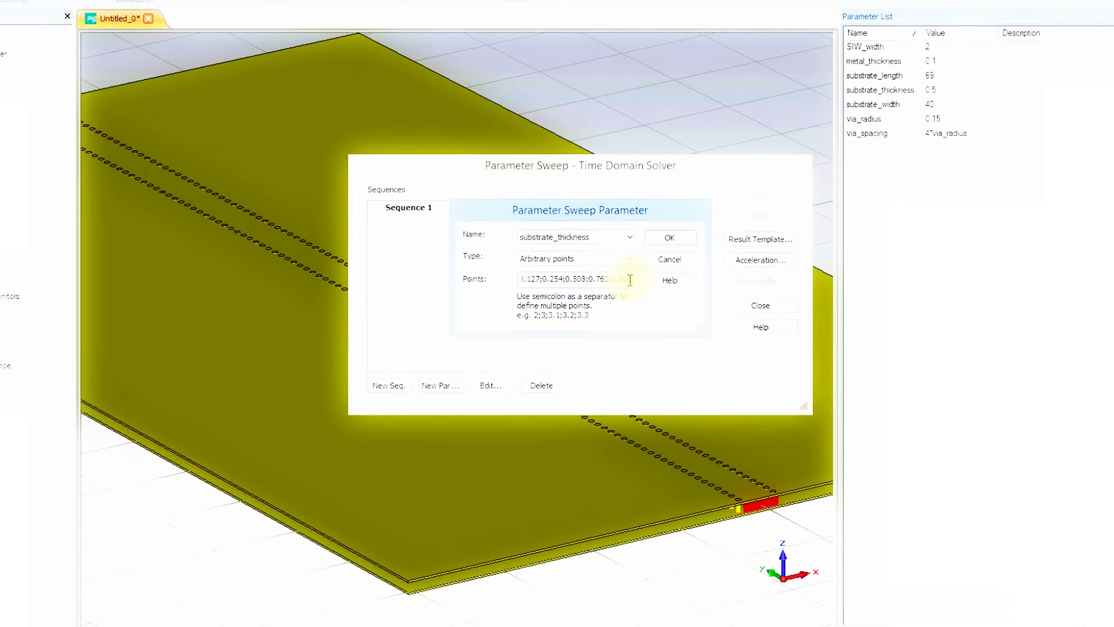
click(26, 625)
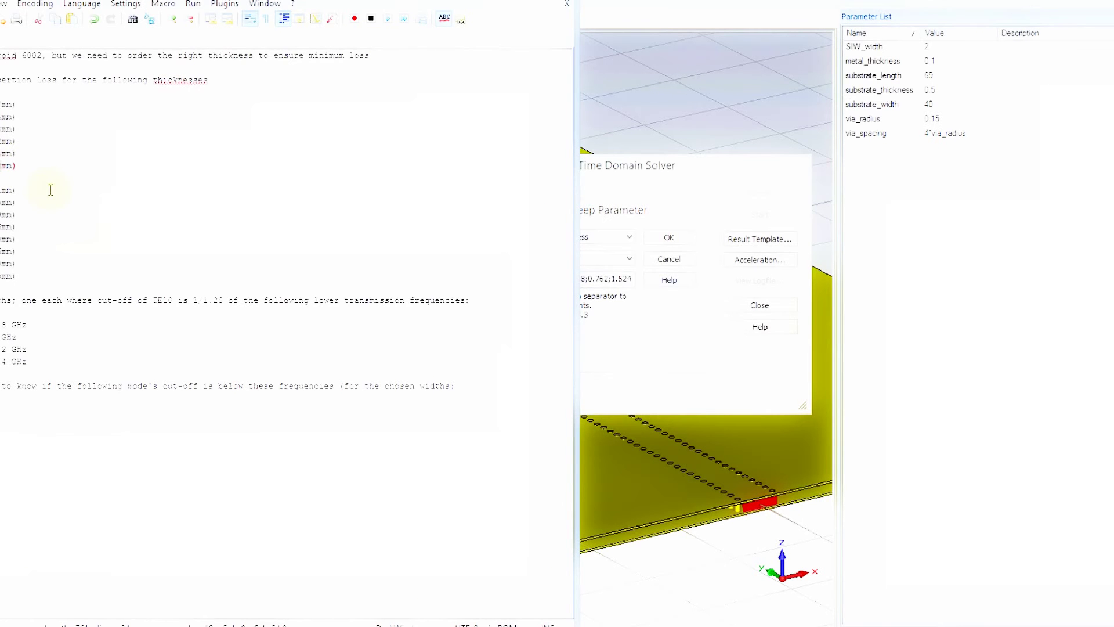
click(634, 278)
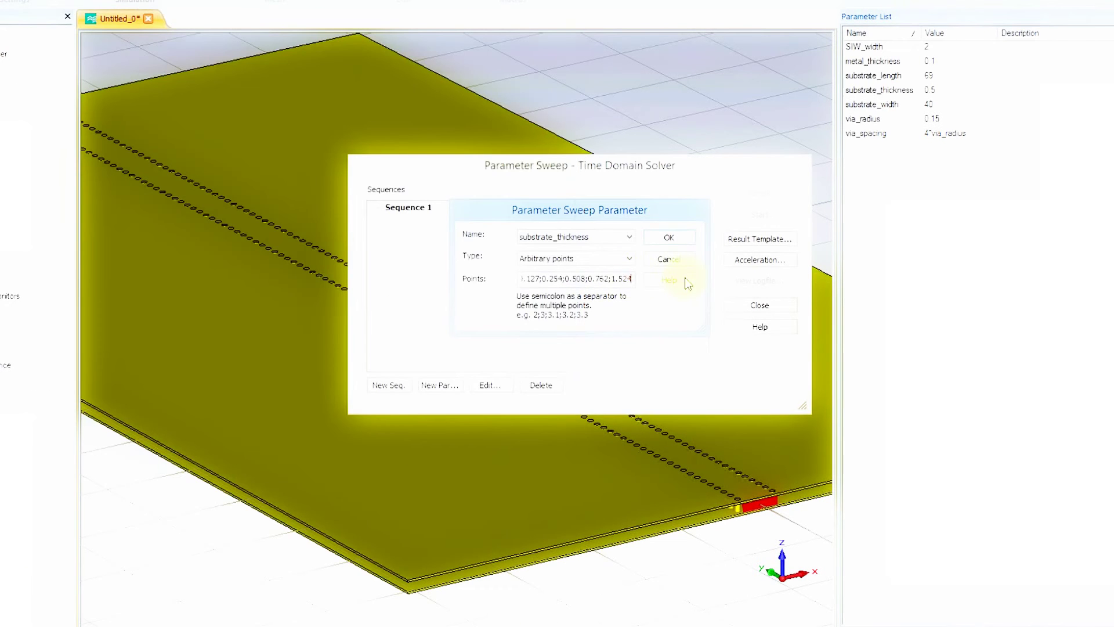
text(;)
key(ctrl+v)
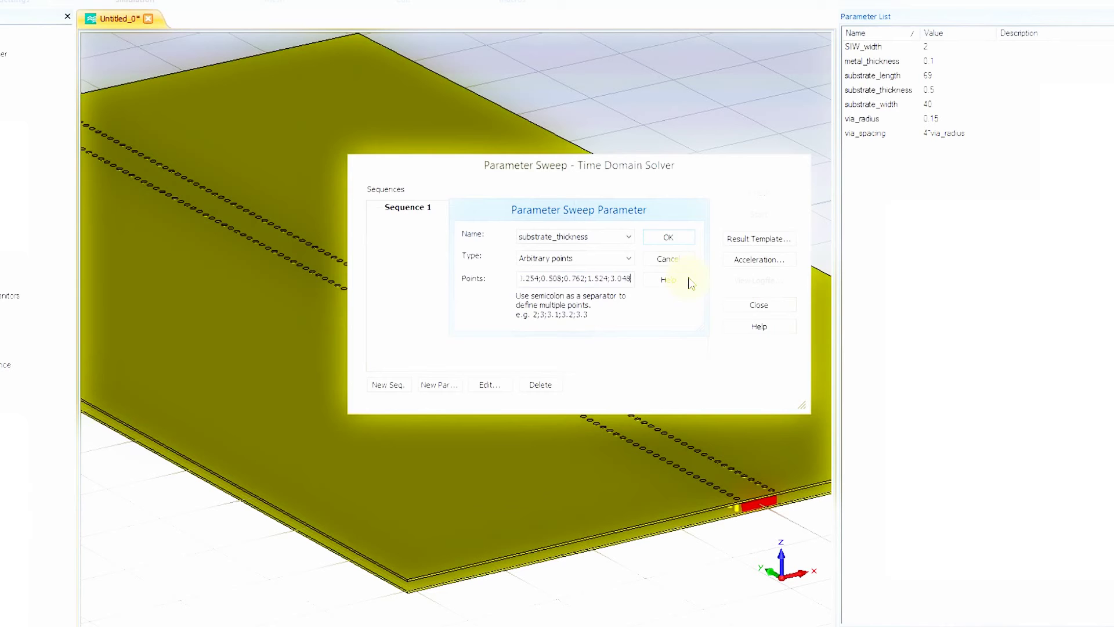
click(667, 237)
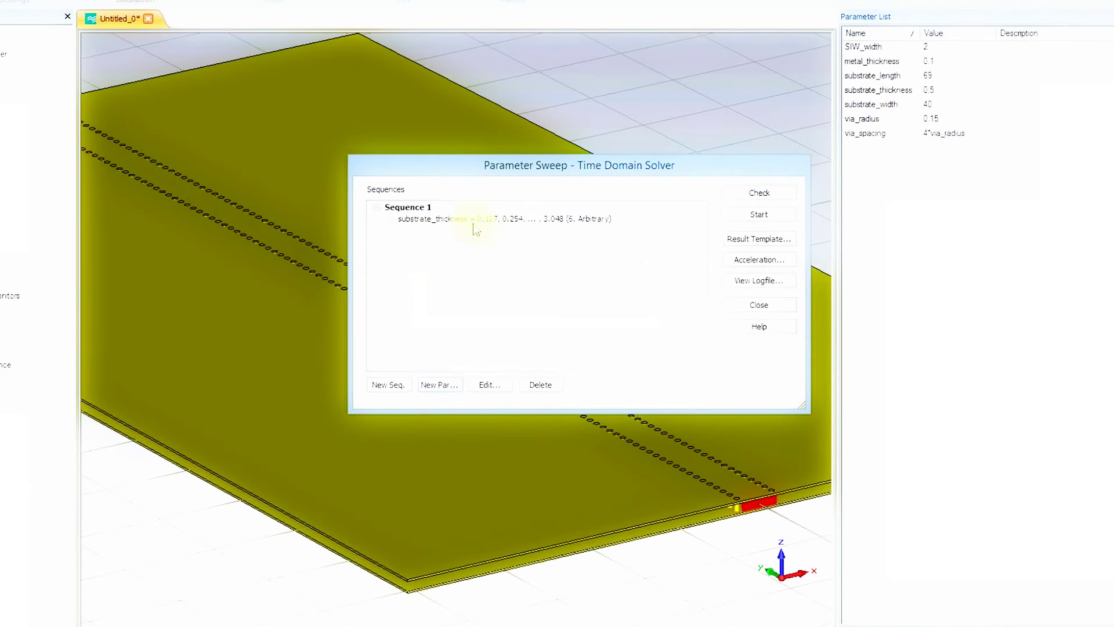
- Check the substrate_thickness sweep sequence and close the time domain solver's parameter sweep settings
drag(706, 173, 1063, 215)
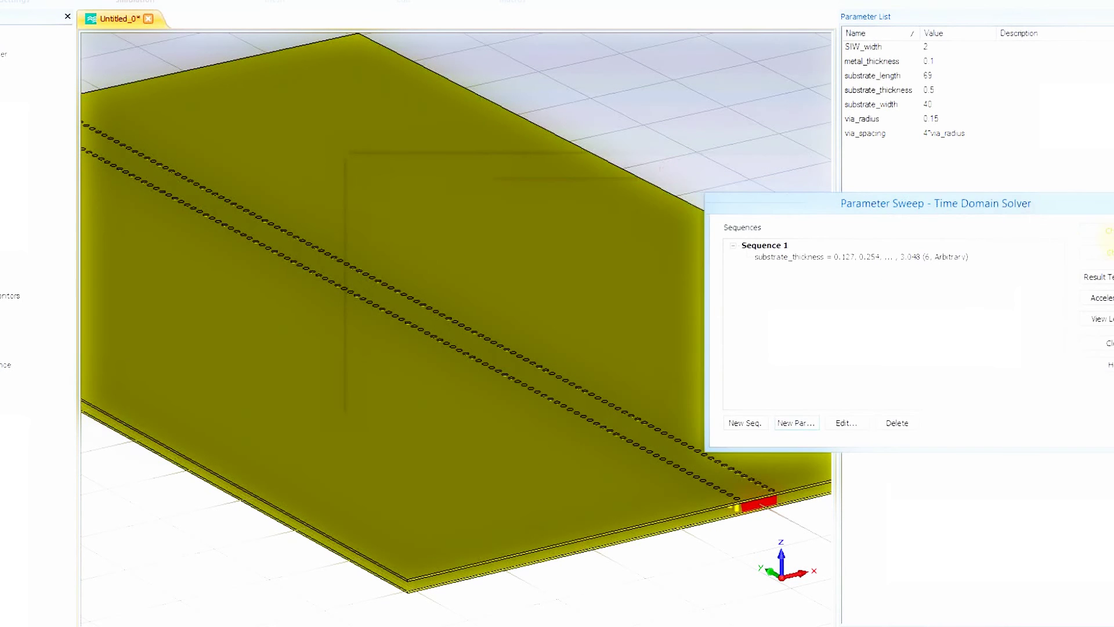
click(1108, 252)
click(873, 397)
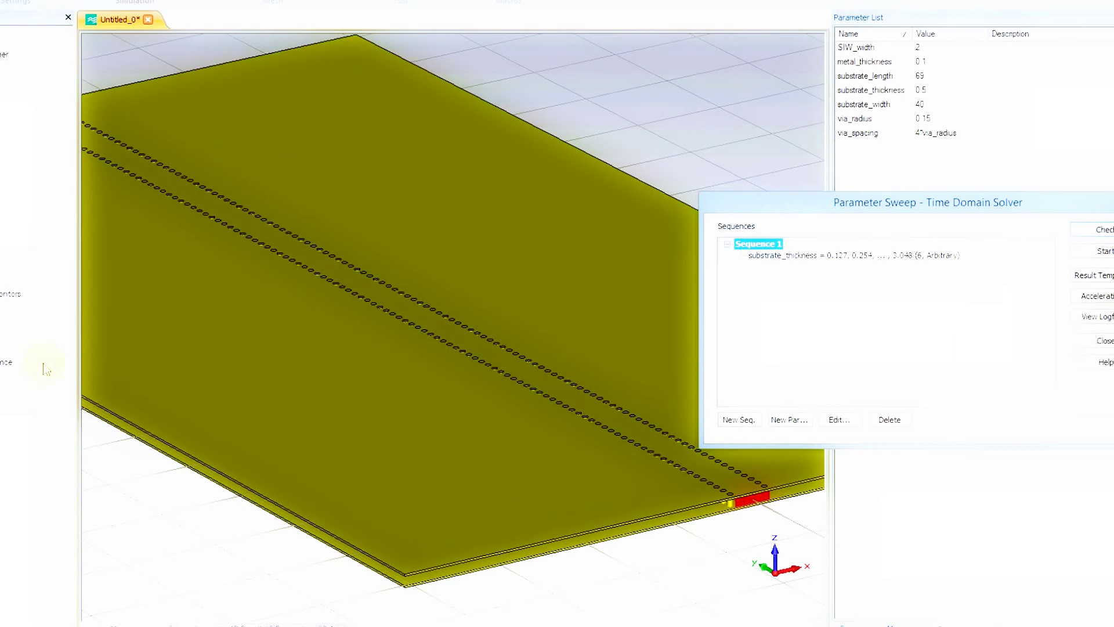
click(1103, 341)
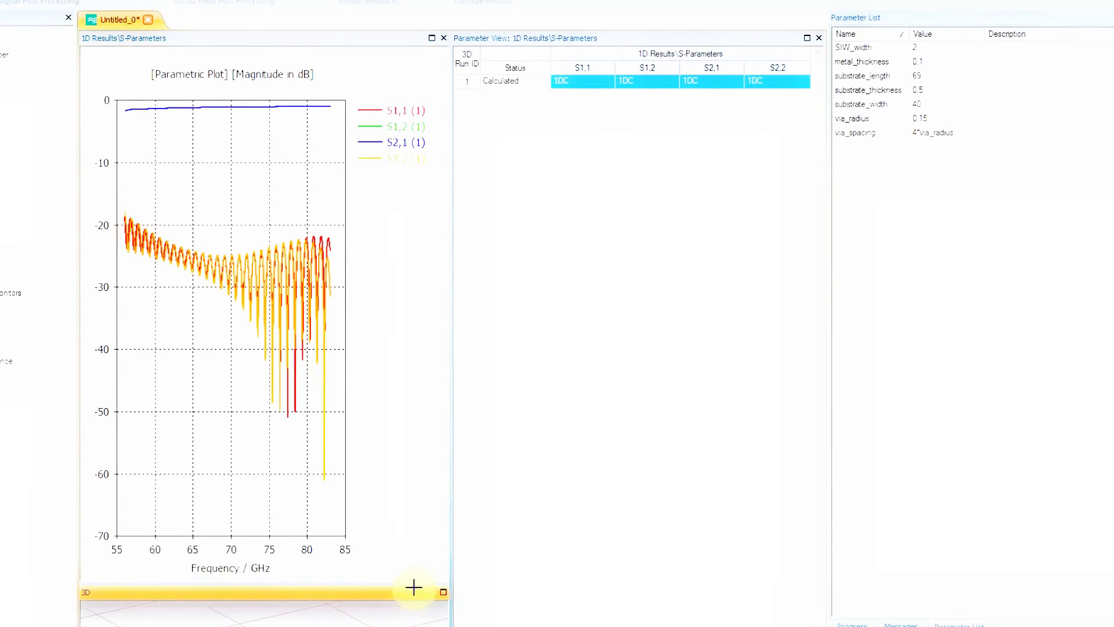
- Add a Touchstone Export post-processing step from the S-Parameters template group, with 101 samples and S-parameters renormalized to 50 ohms
click(443, 592)
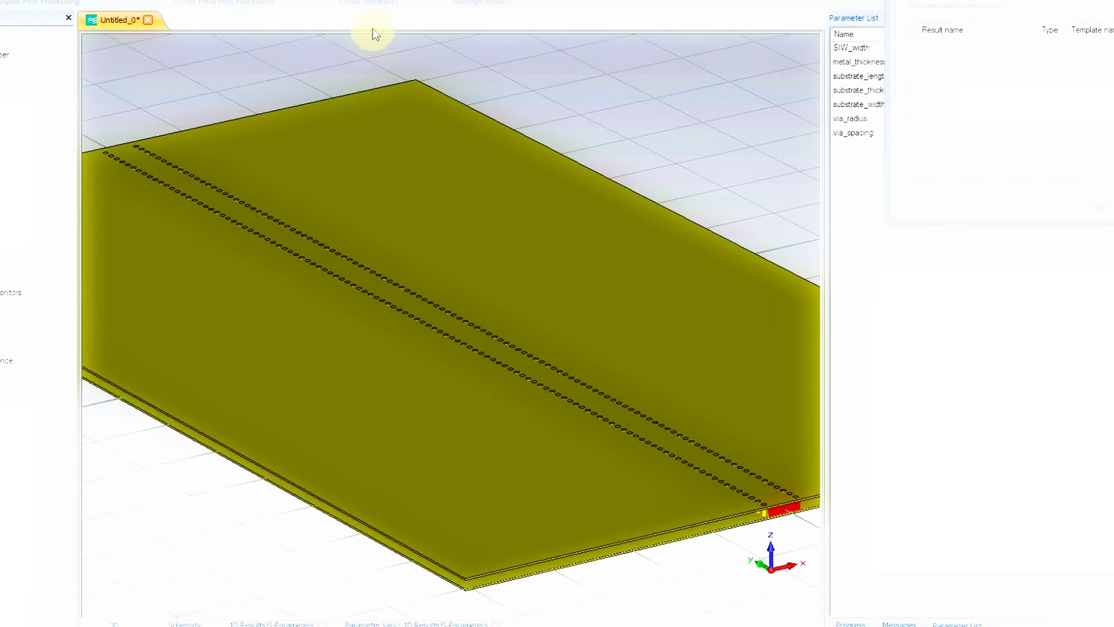
drag(997, 3, 413, 81)
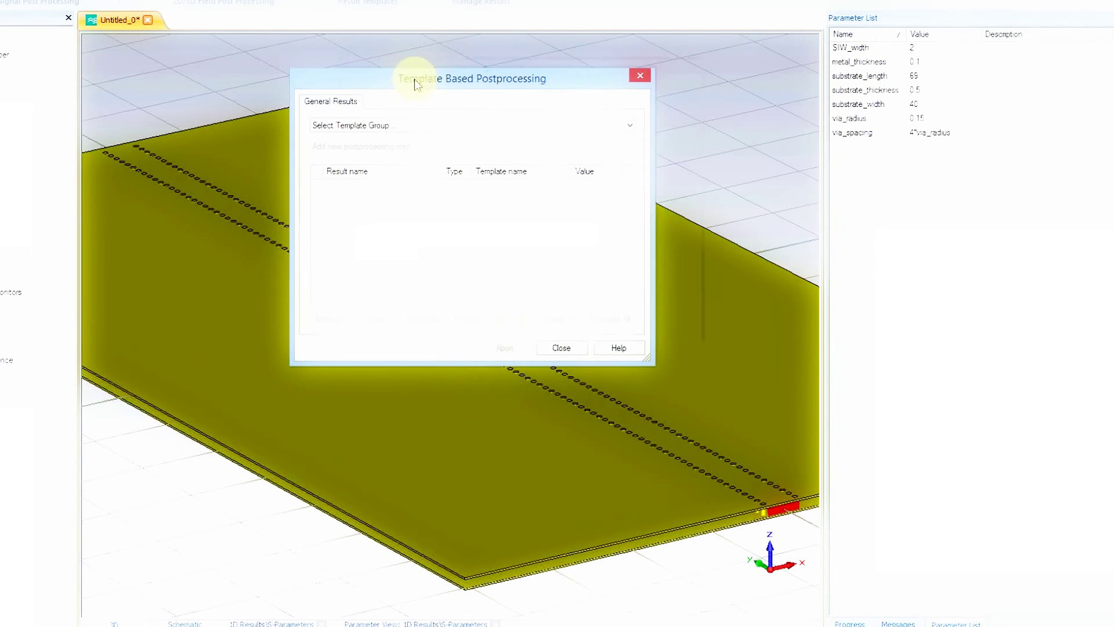
click(384, 126)
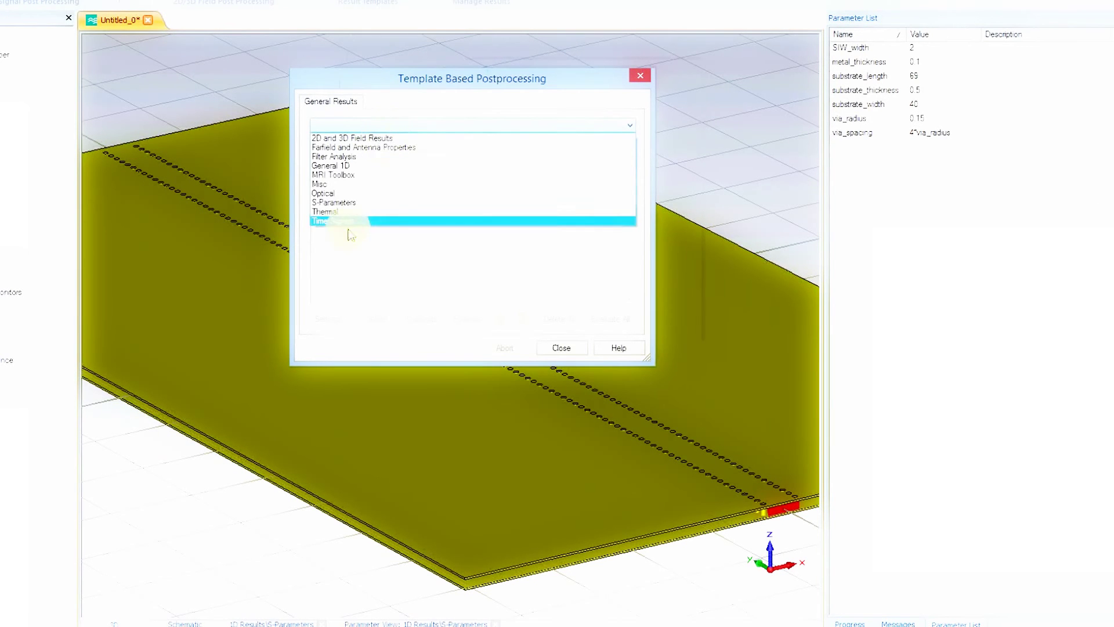
click(343, 202)
click(361, 147)
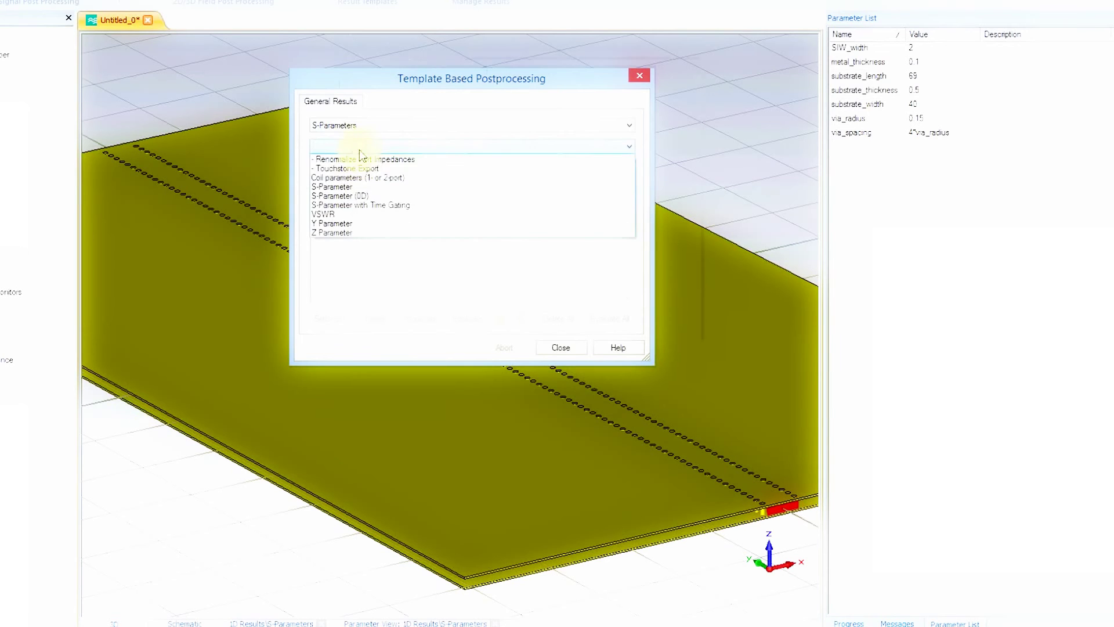
click(360, 155)
click(606, 215)
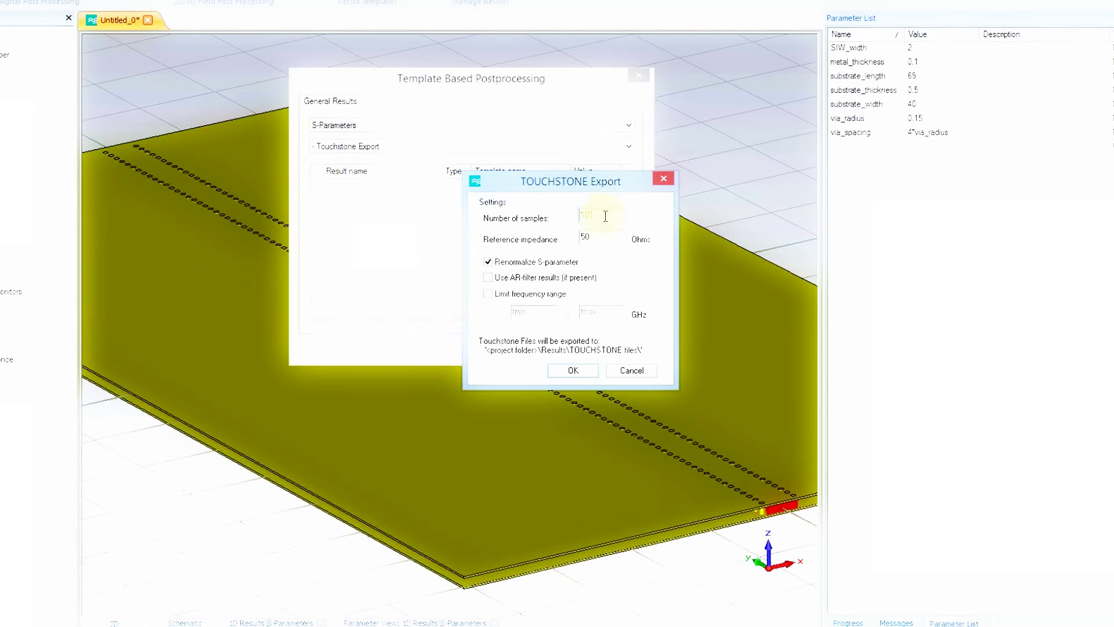
click(593, 238)
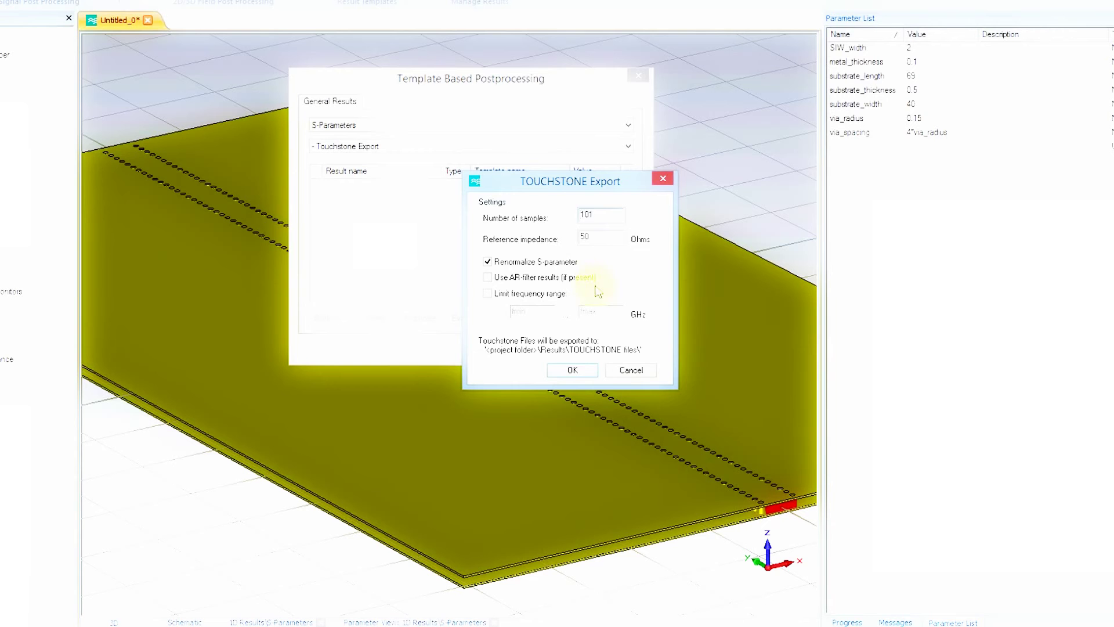
click(567, 369)
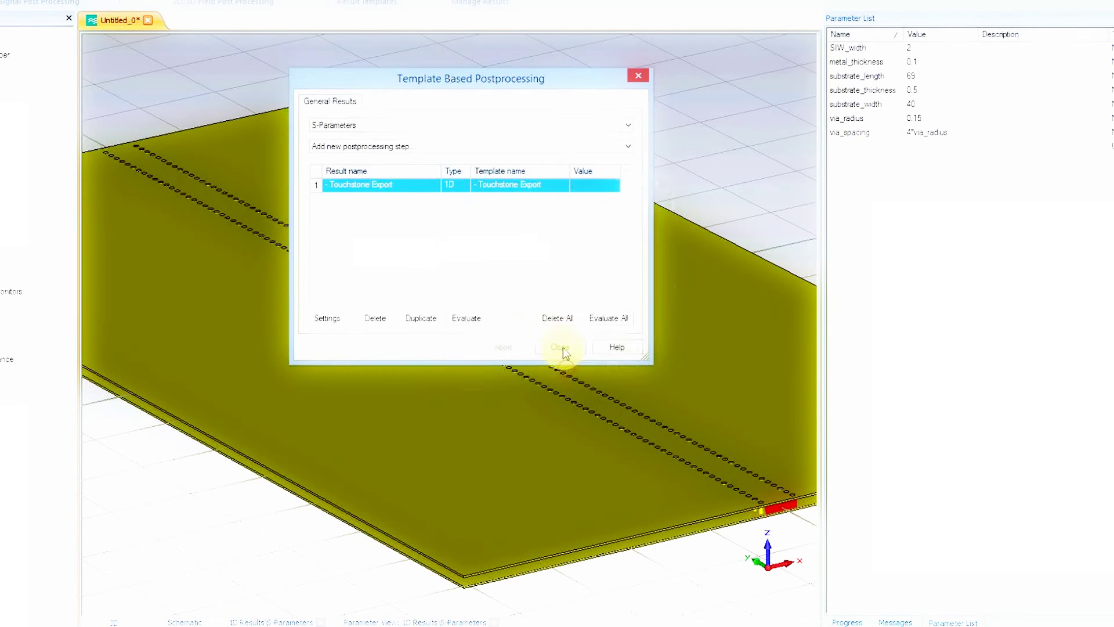
click(560, 347)
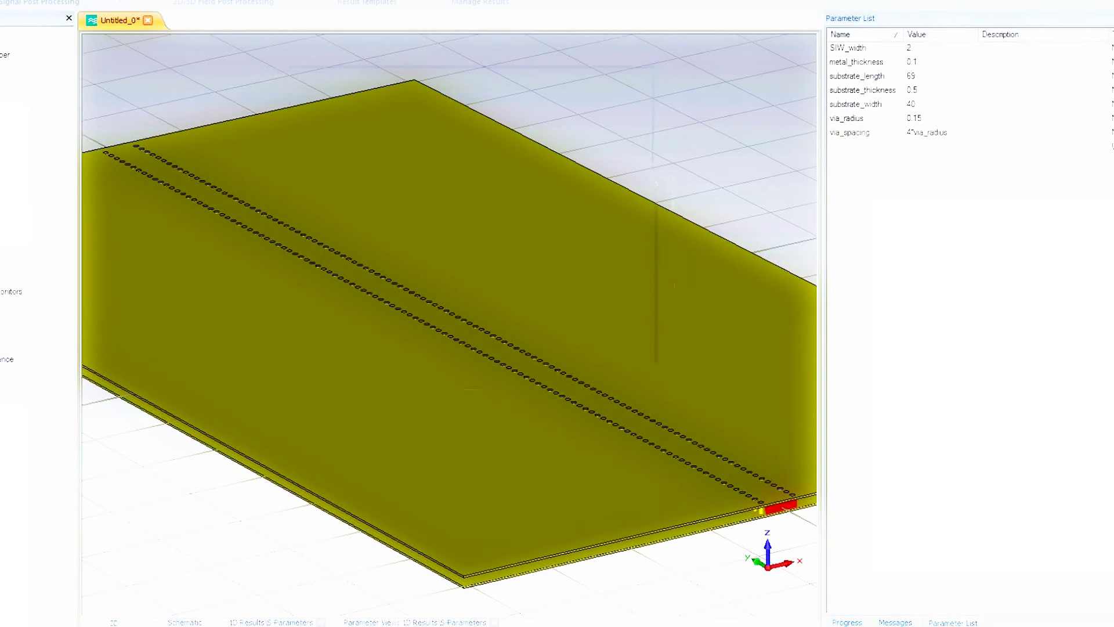
- View the reference impedance curves in the 1D results and review the list of post-processing templates
click(4, 359)
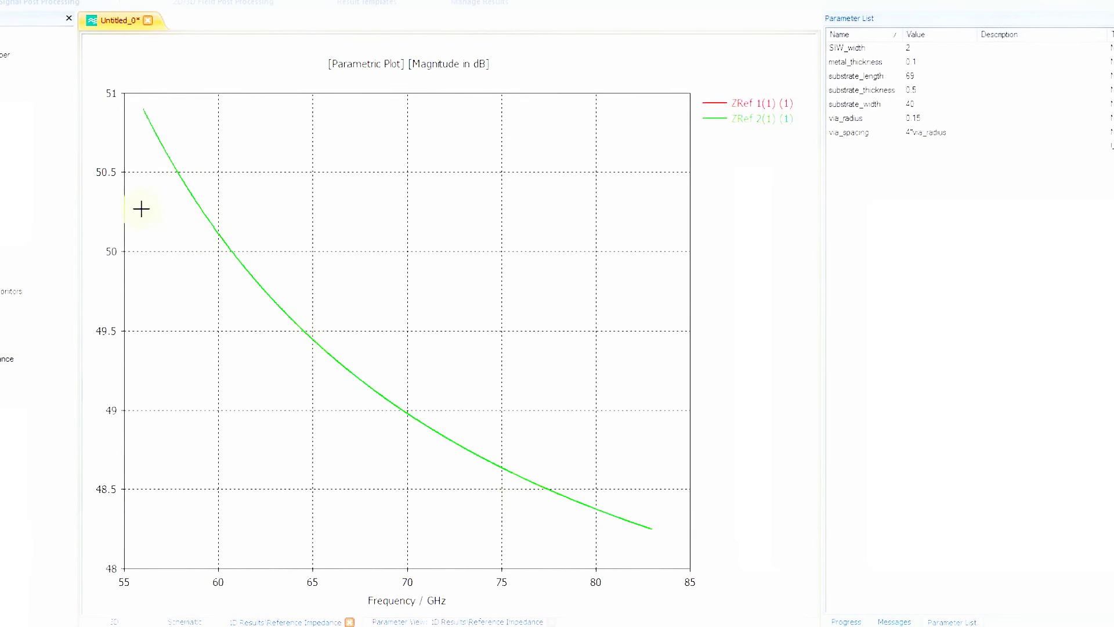
click(1, 332)
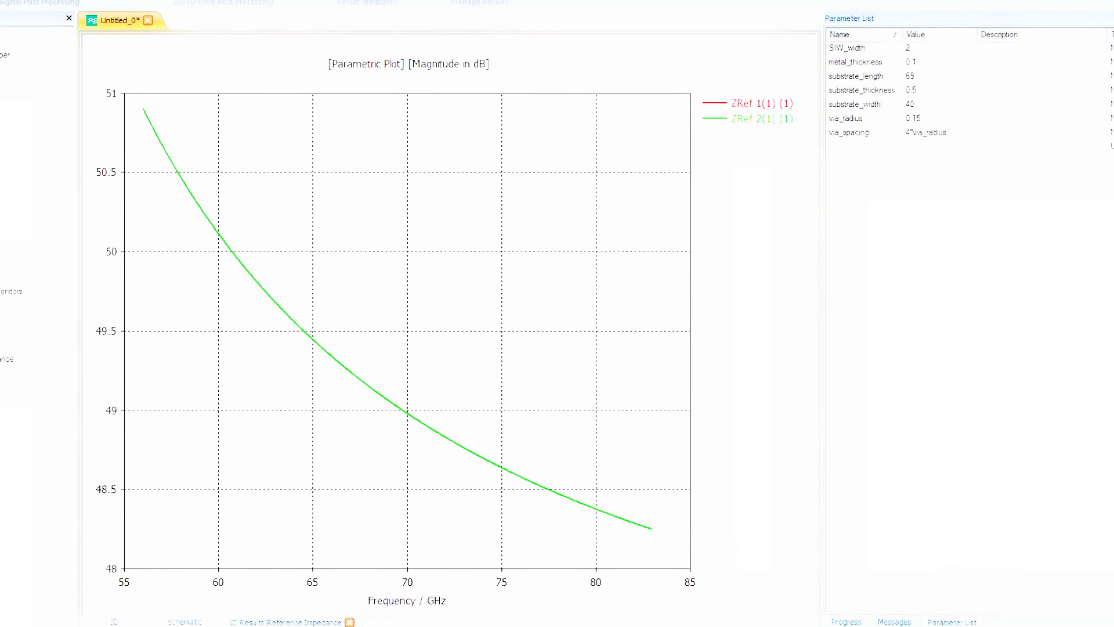
click(1, 308)
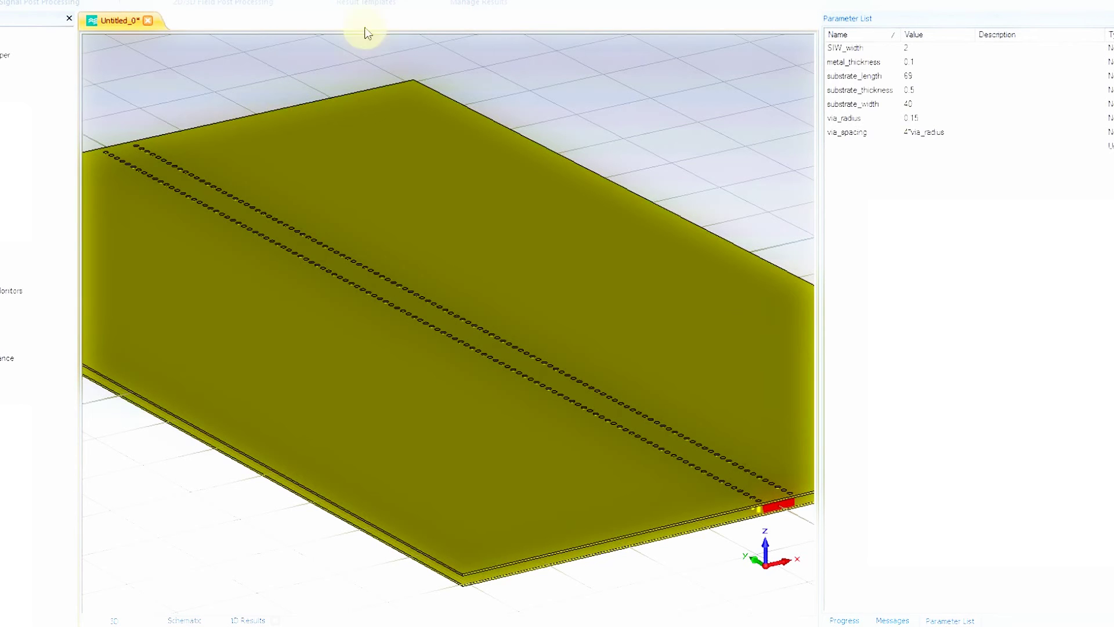
click(385, 3)
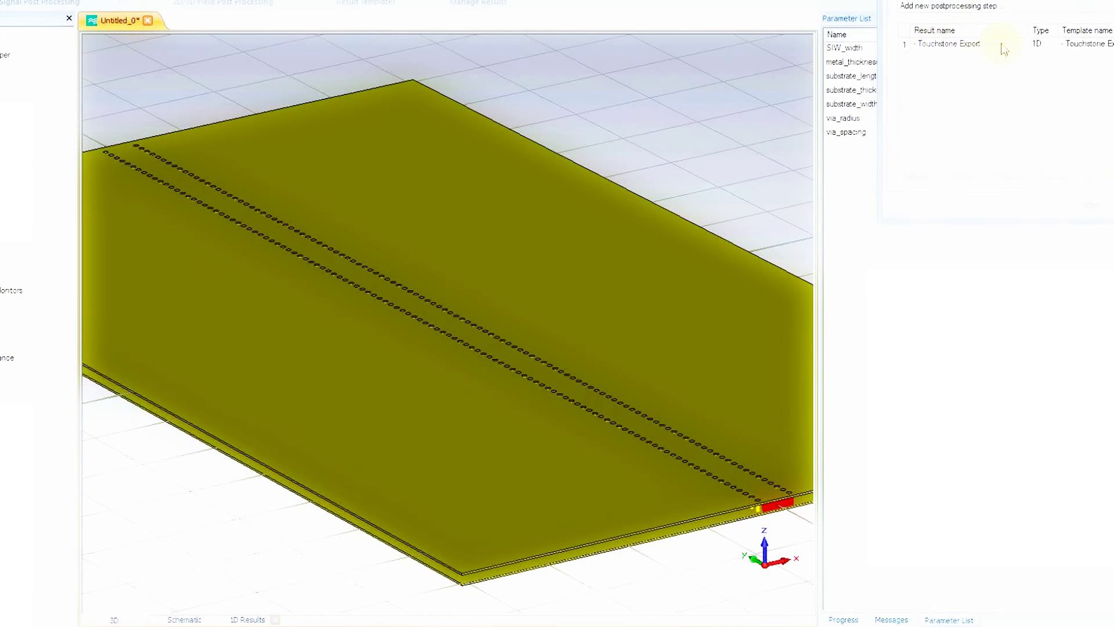
click(1091, 205)
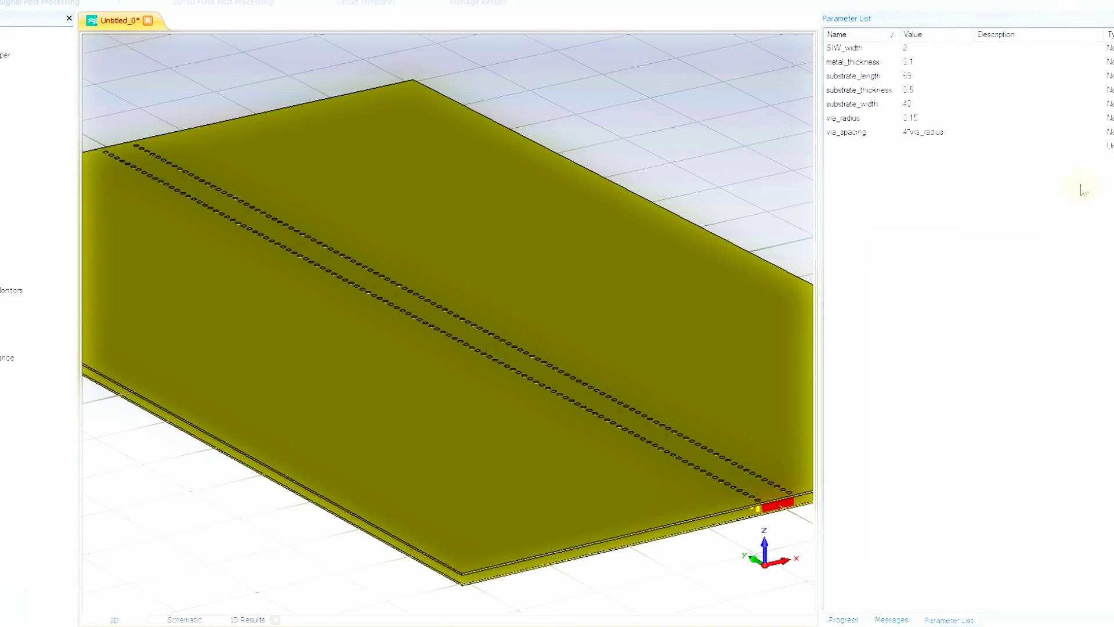
- Save the project with its results on the Desktop as SIW_duroid6002_56ghz
click(4, 2)
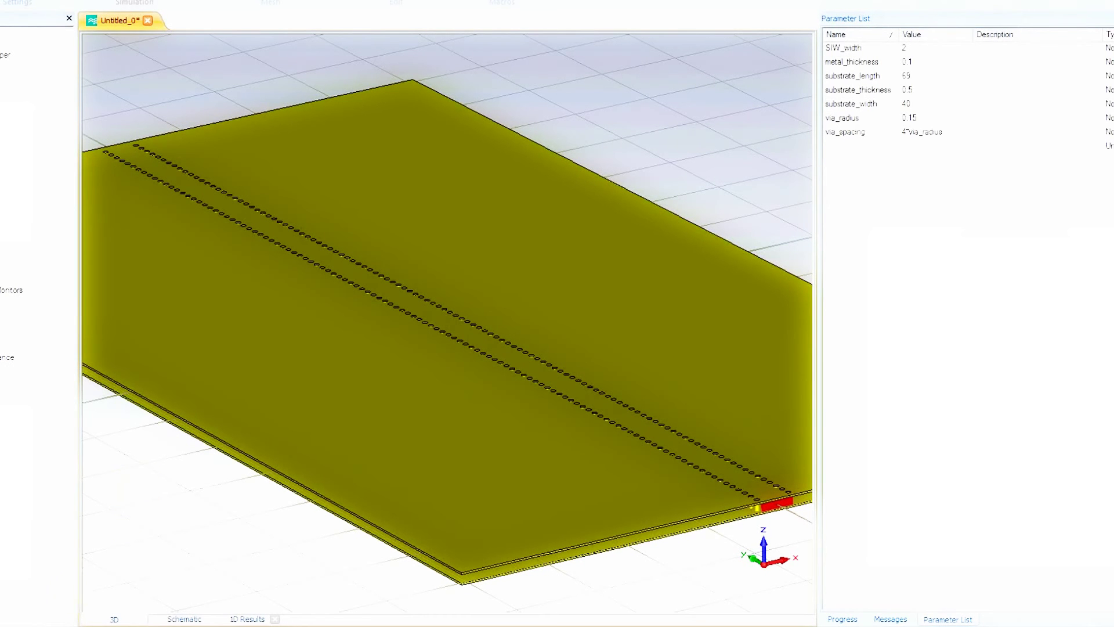
mouse_move(6, 626)
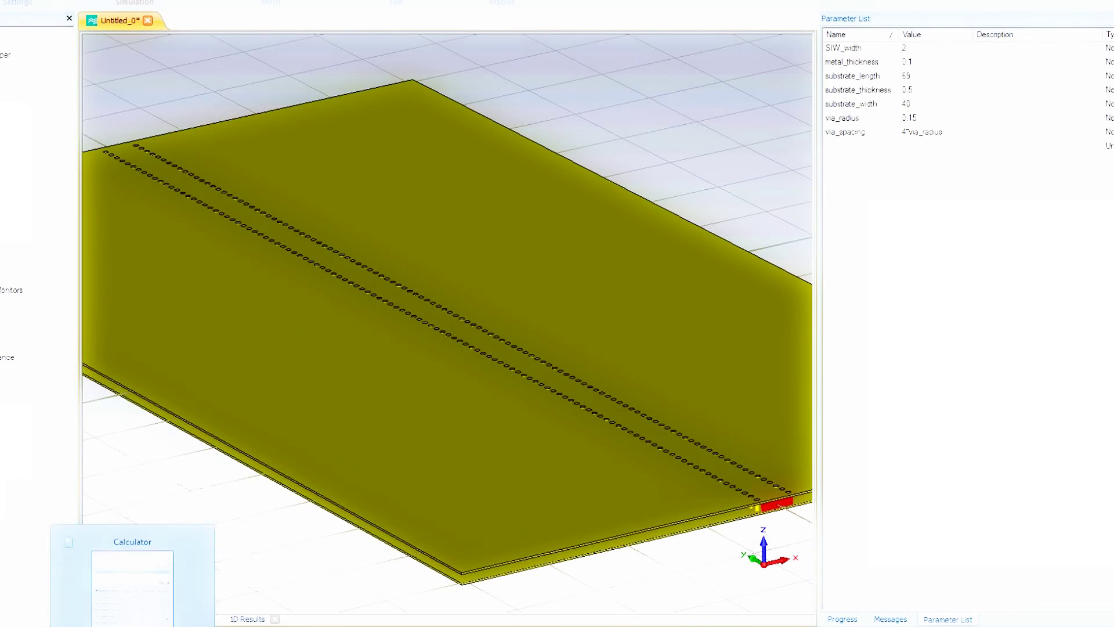
key(super+e)
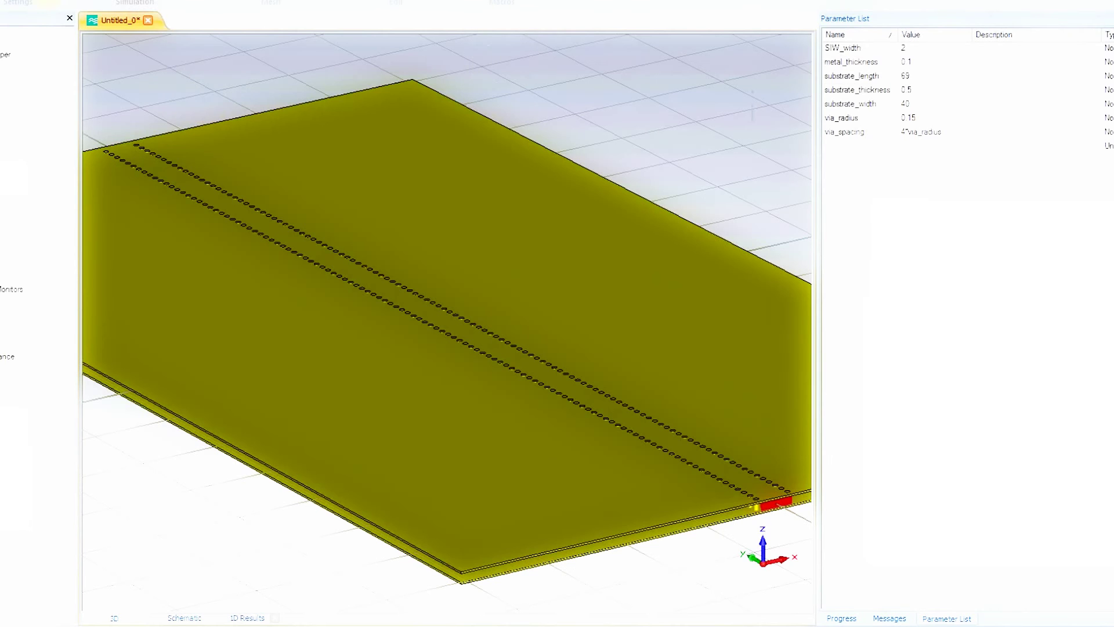
key(ctrl+s)
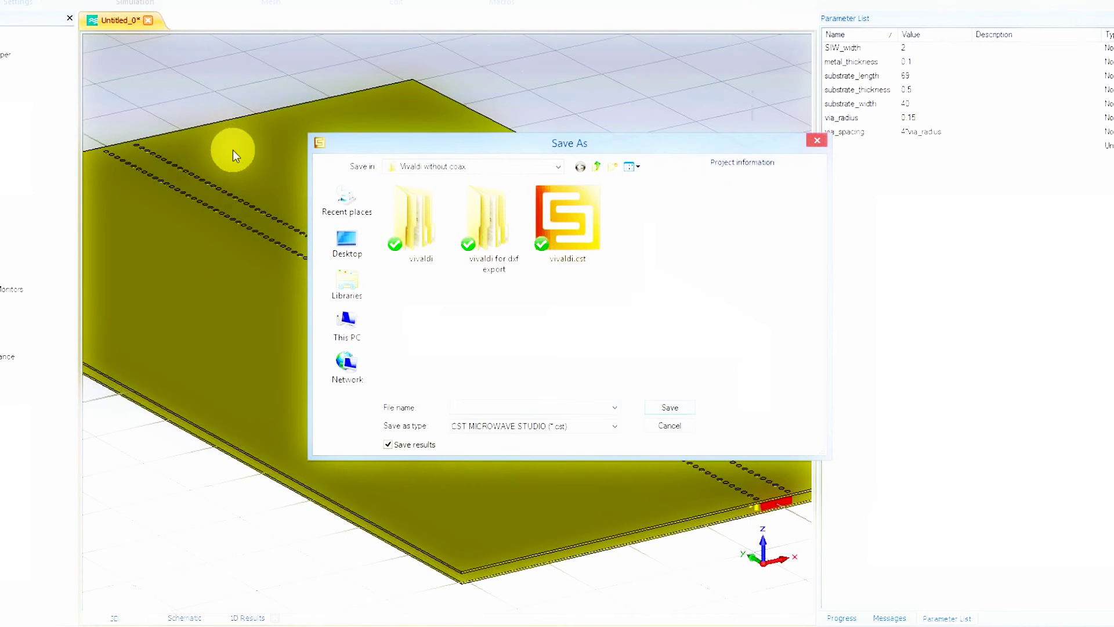
click(346, 243)
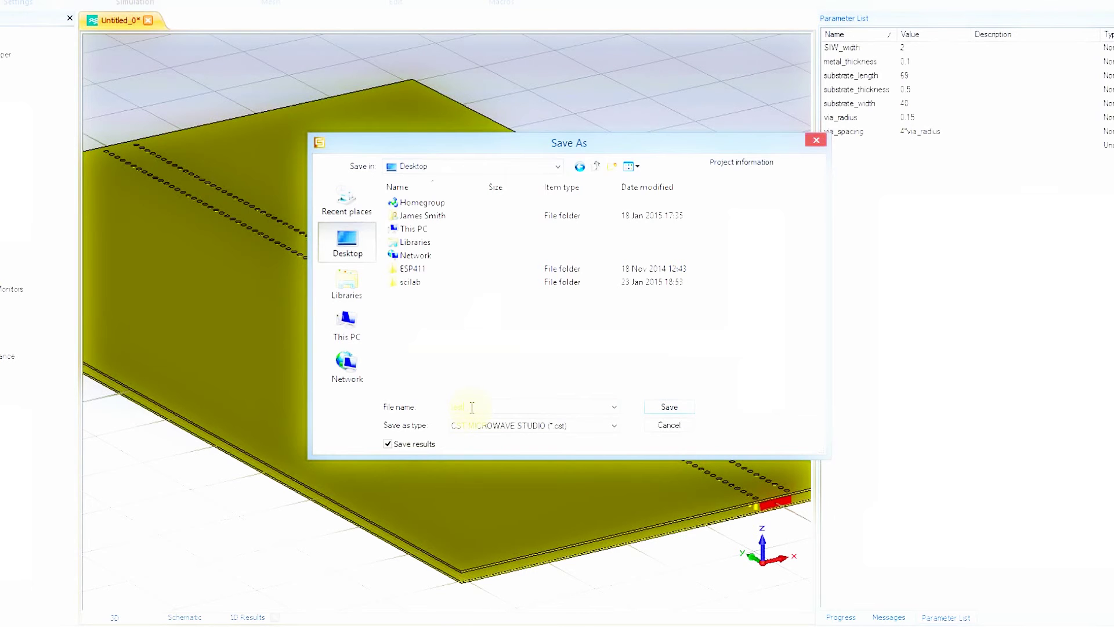
text(test1)
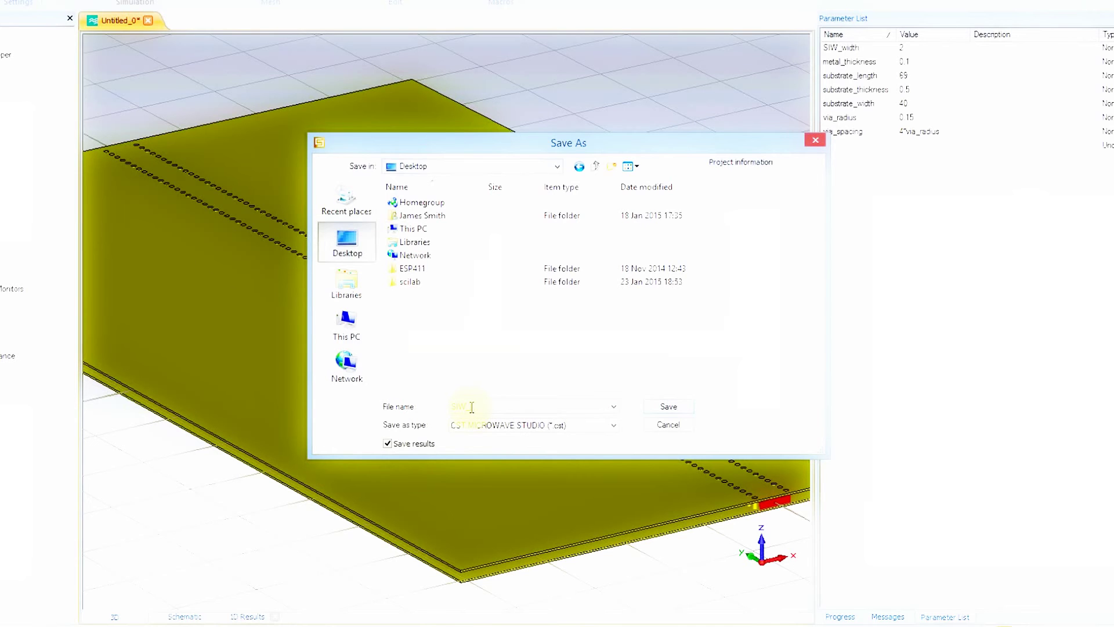
text(tut)
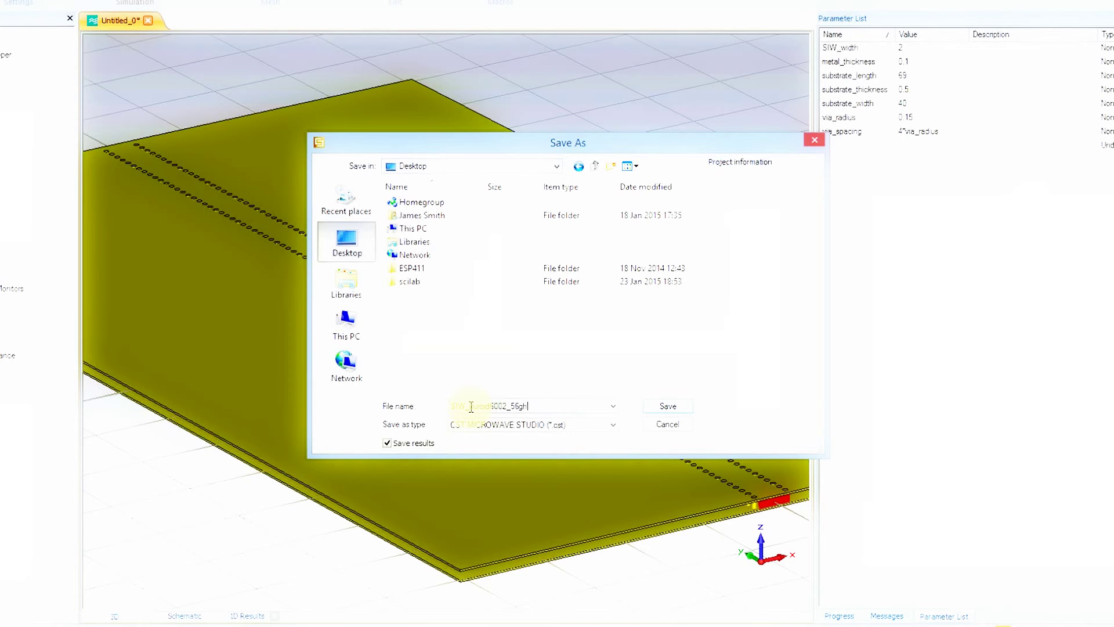
text(z)
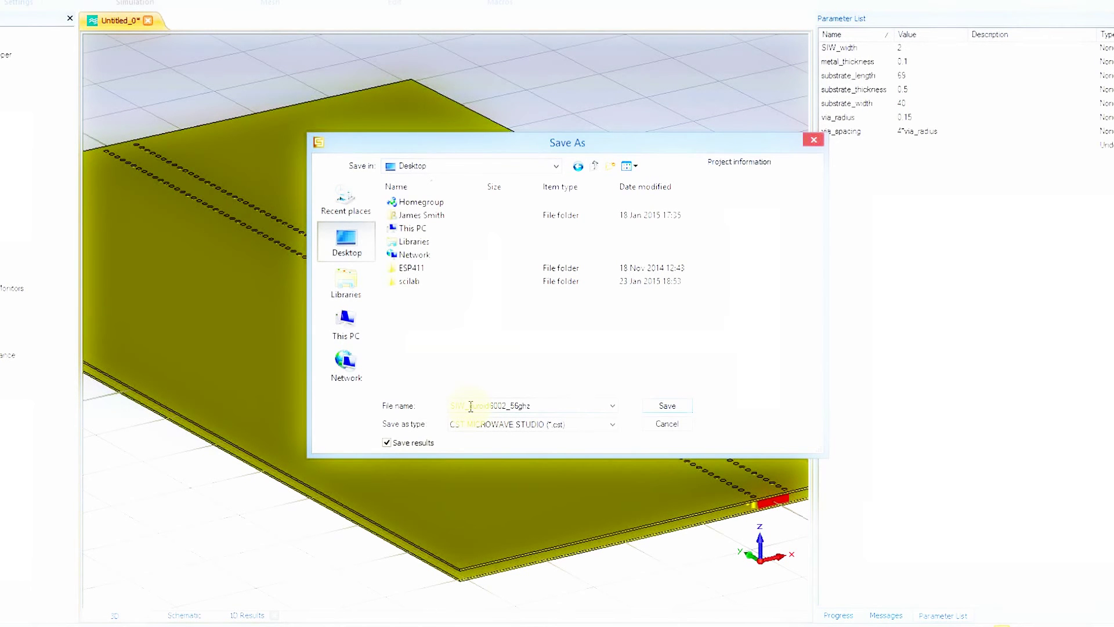
key(Return)
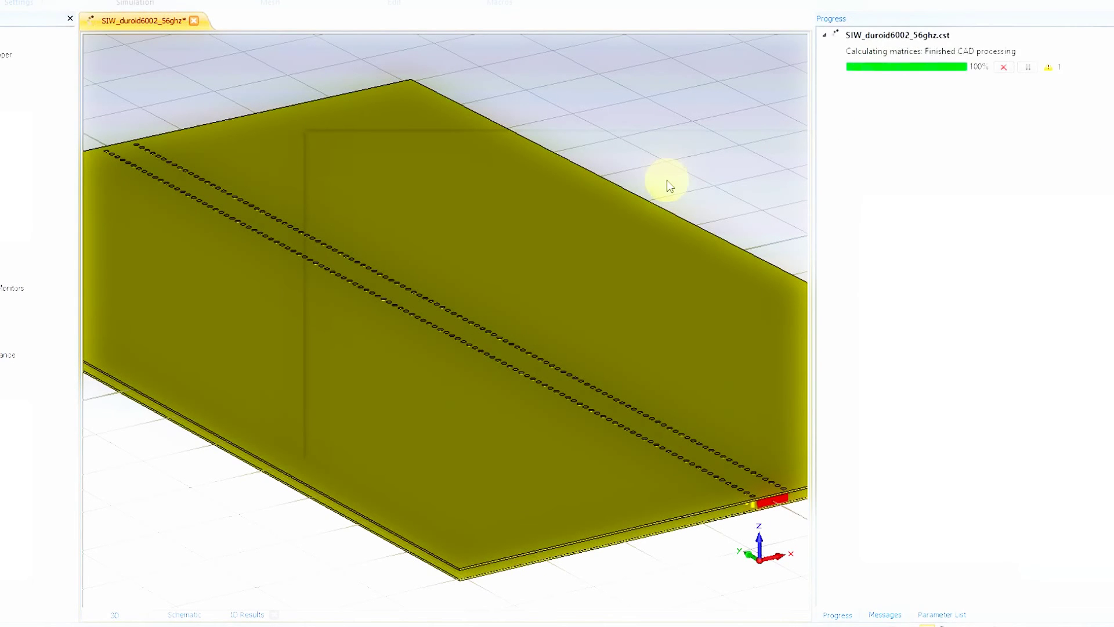
- Switch to File Explorer and open the SIW_duroid6002_56ghz project folder on the Desktop
key(super+e)
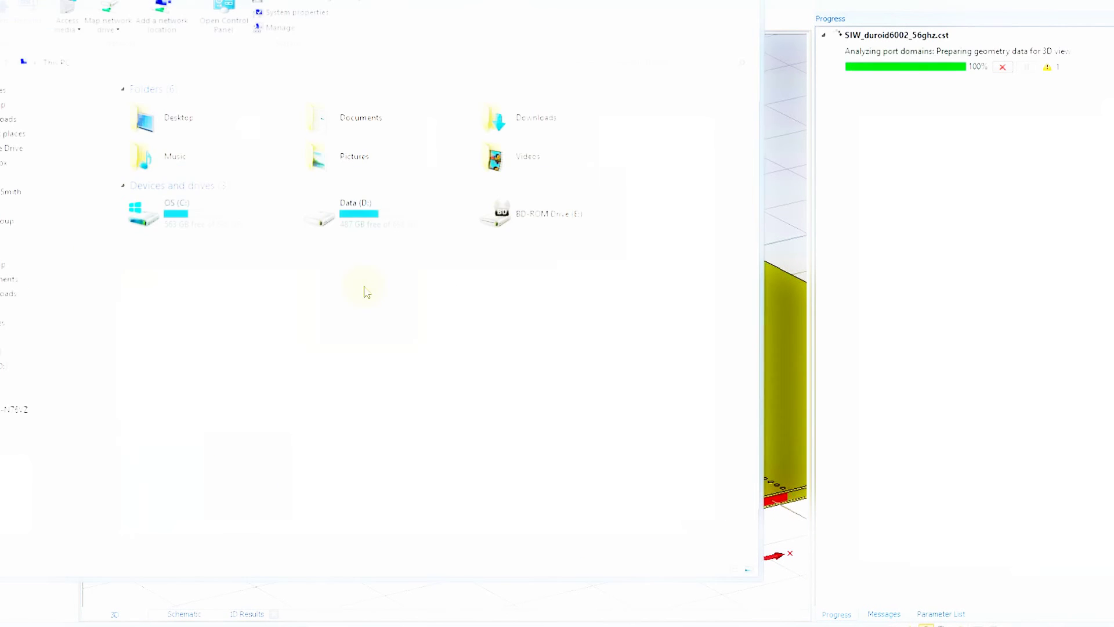
click(12, 105)
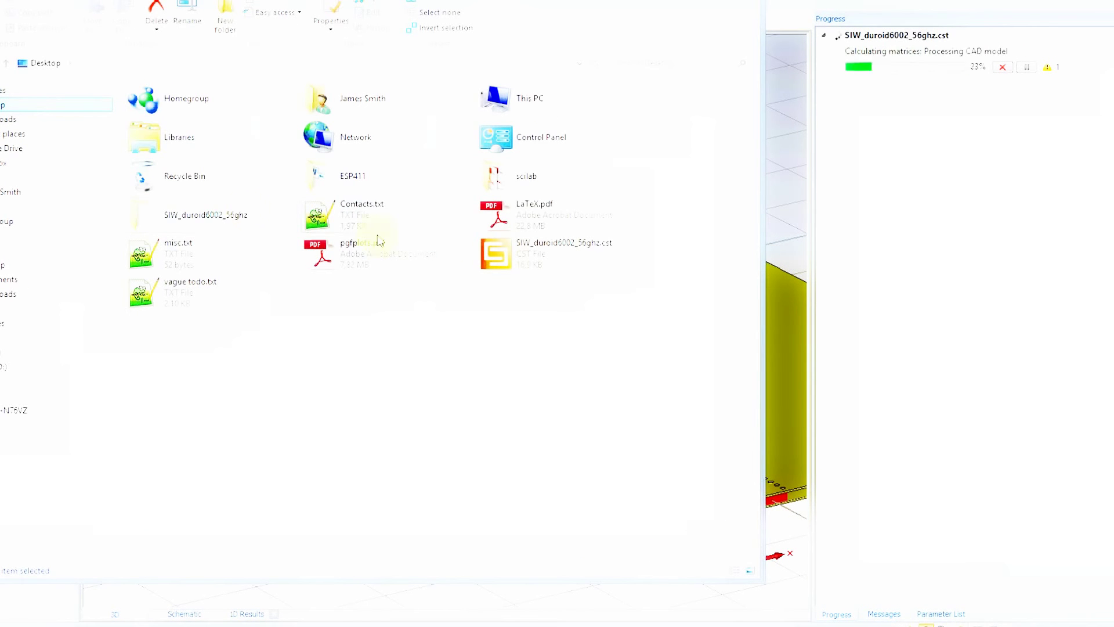
click(550, 253)
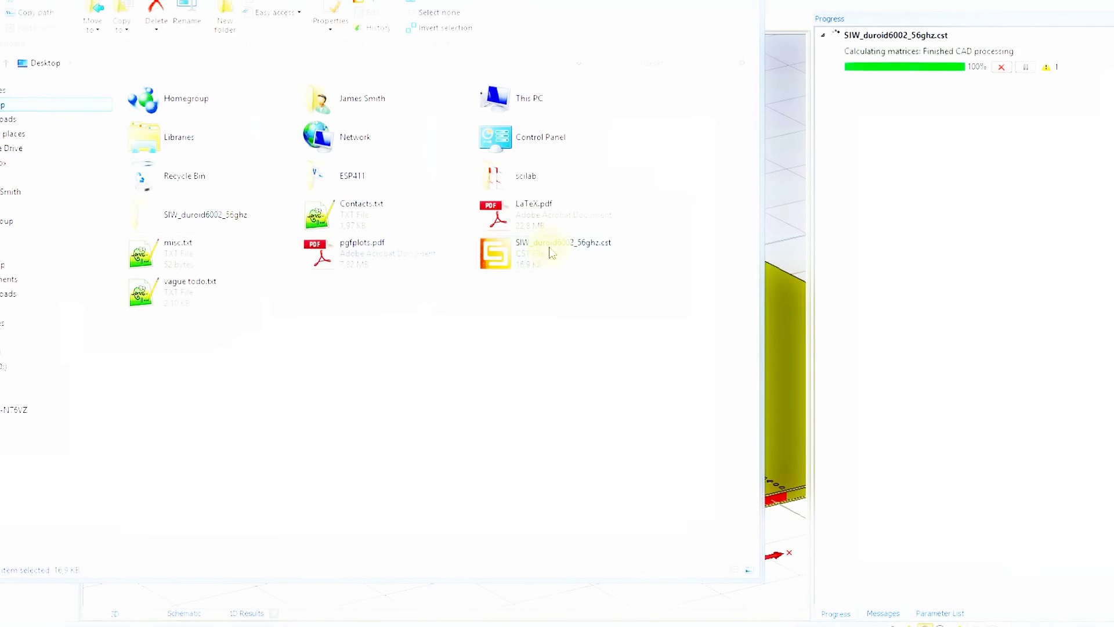
click(173, 226)
double_click(184, 223)
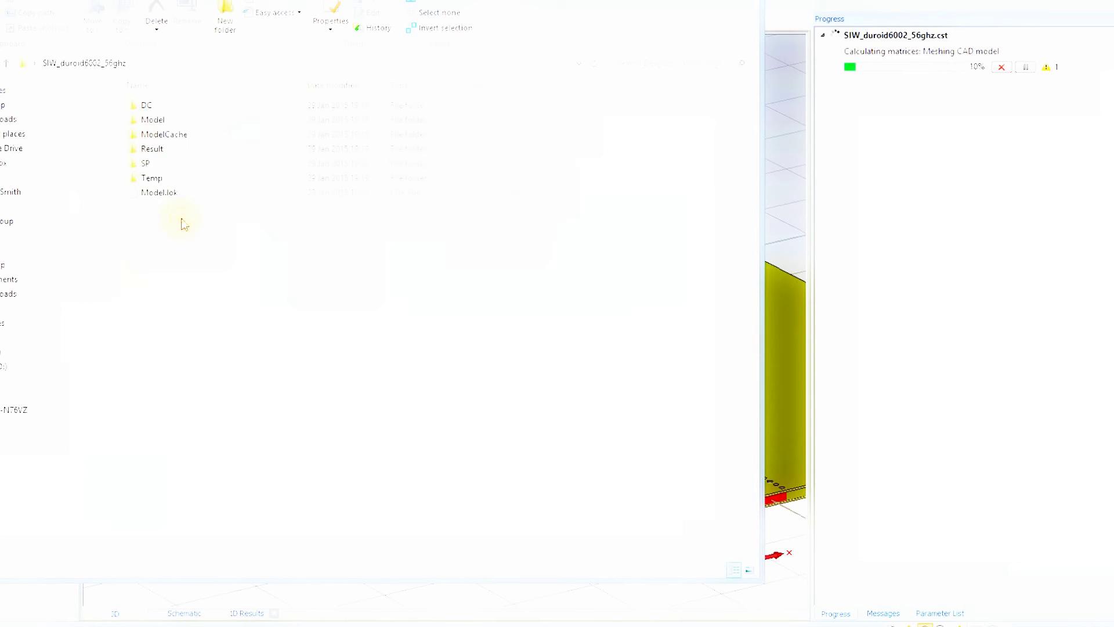
- Open the project's Result folder and look through its files
click(162, 149)
double_click(161, 150)
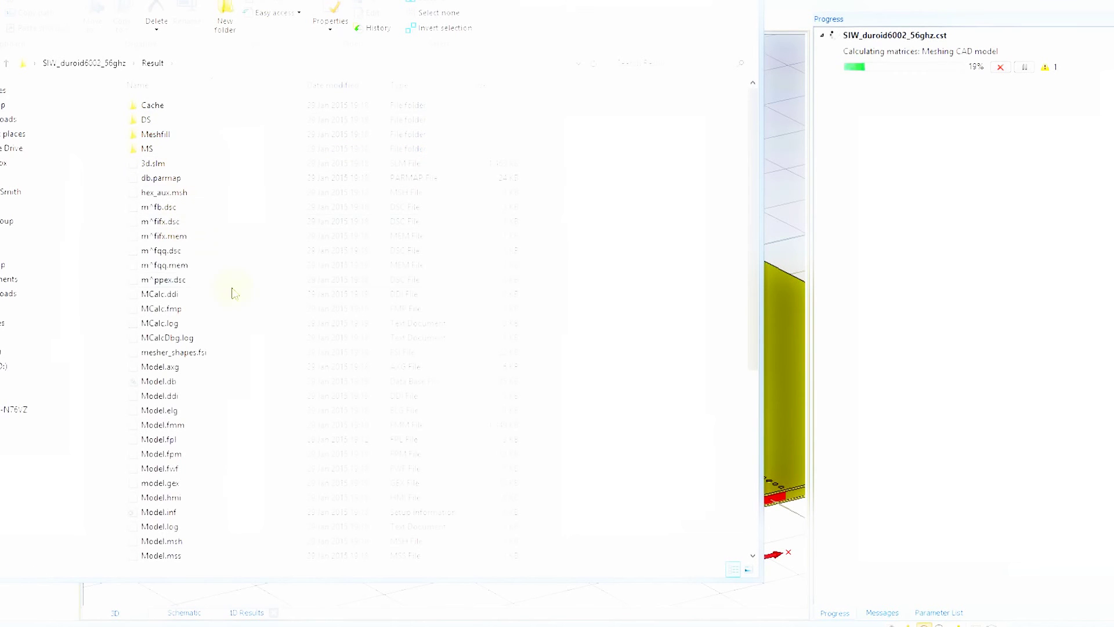
scroll(234, 302, down, 7)
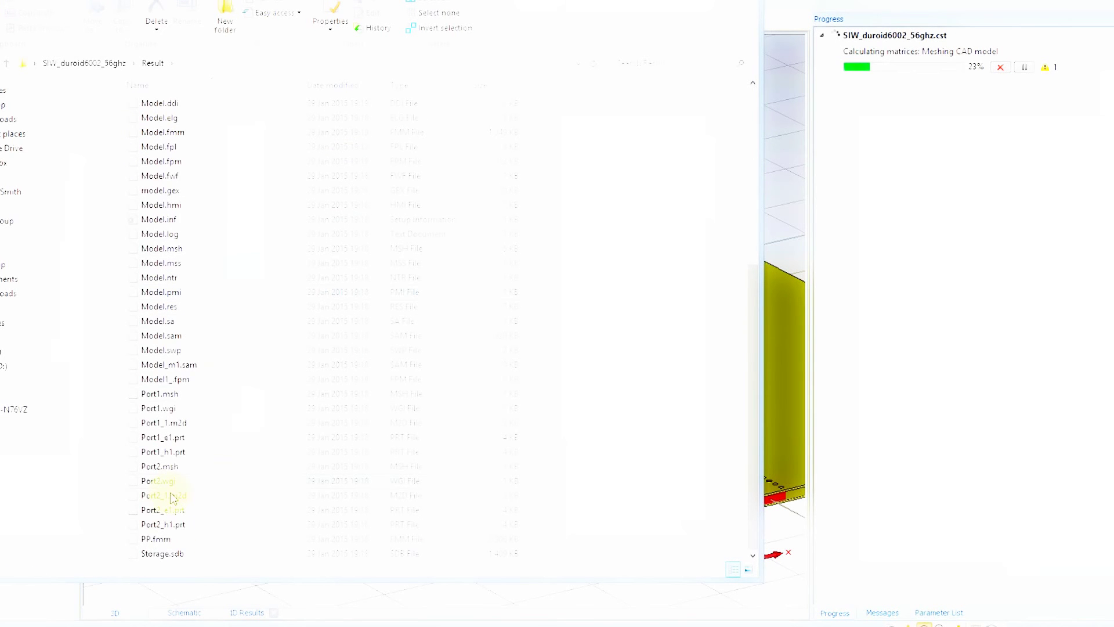
scroll(222, 258, up, 7)
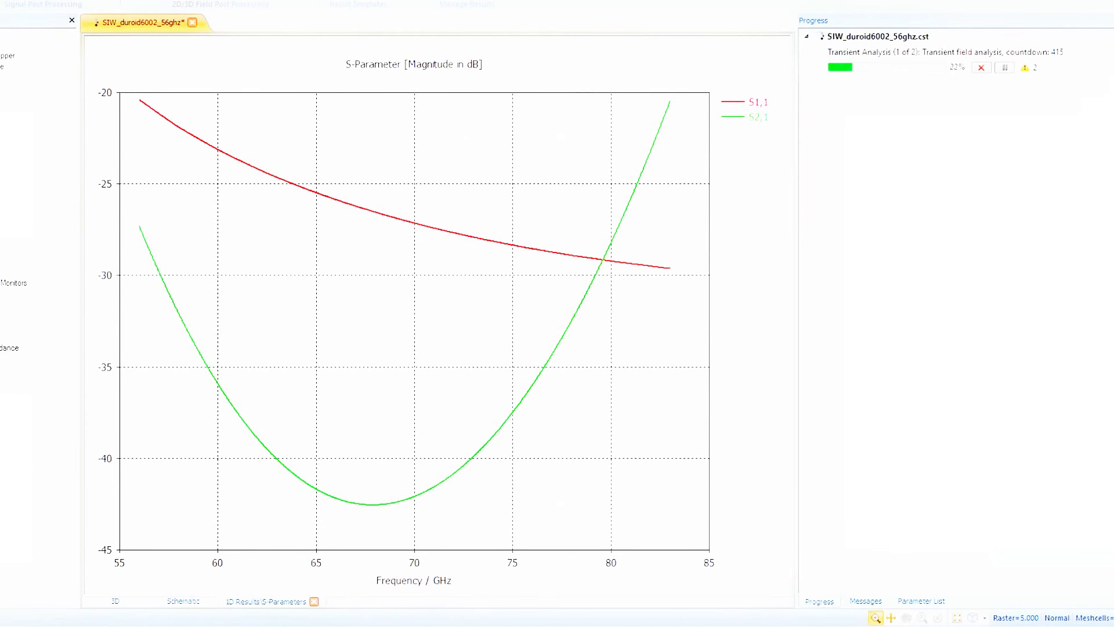
- View the port signals in the 1D results, and return to the 3D model of the board
click(0, 326)
click(1, 327)
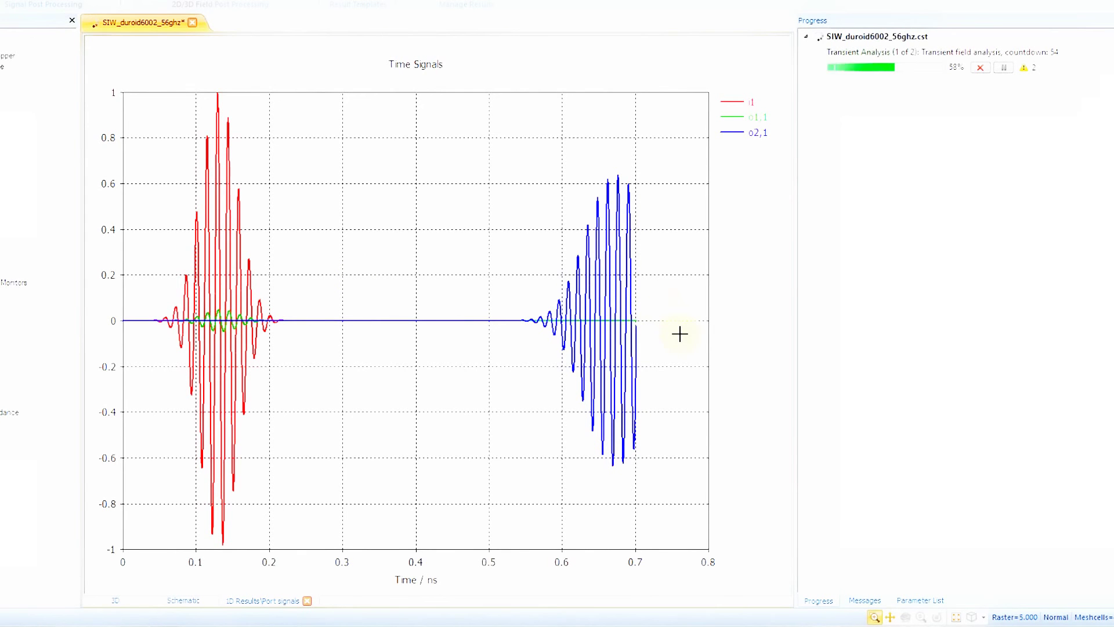
click(2, 35)
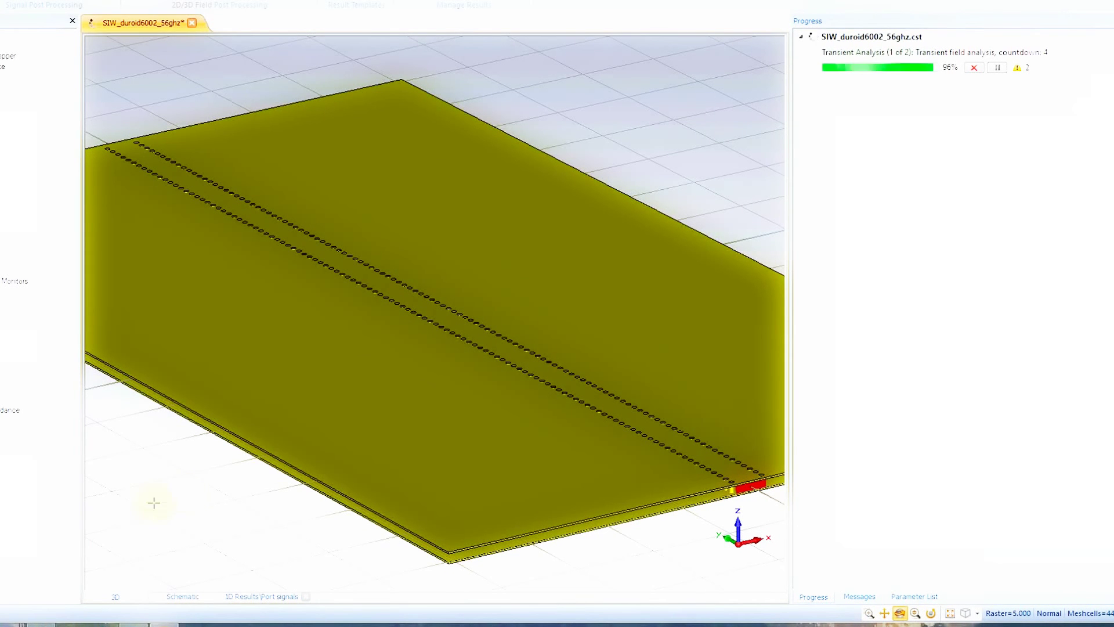
- Switch to the Notepad++ notes, move their window clear of the navigation tree, and highlight the PEC parts in the model
click(35, 624)
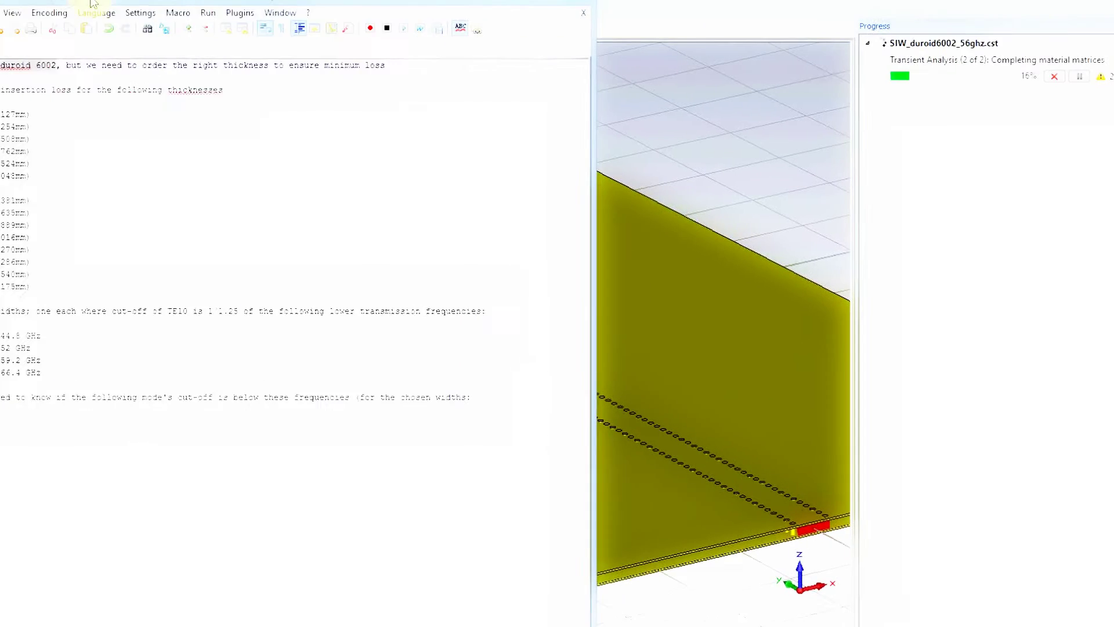
drag(93, 3, 521, 5)
click(1, 118)
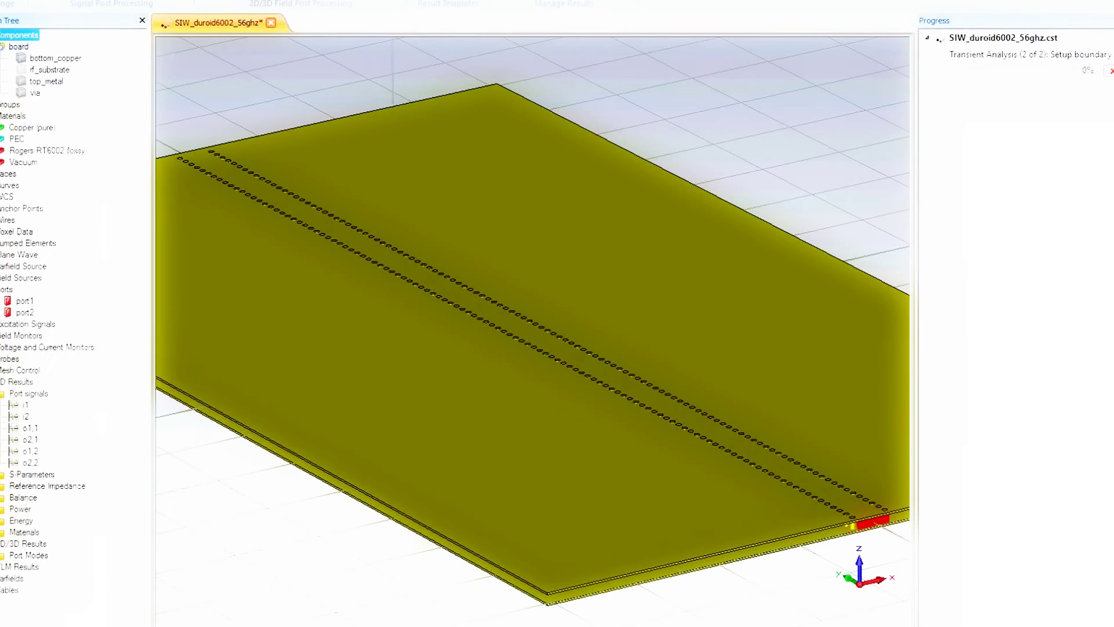
click(17, 140)
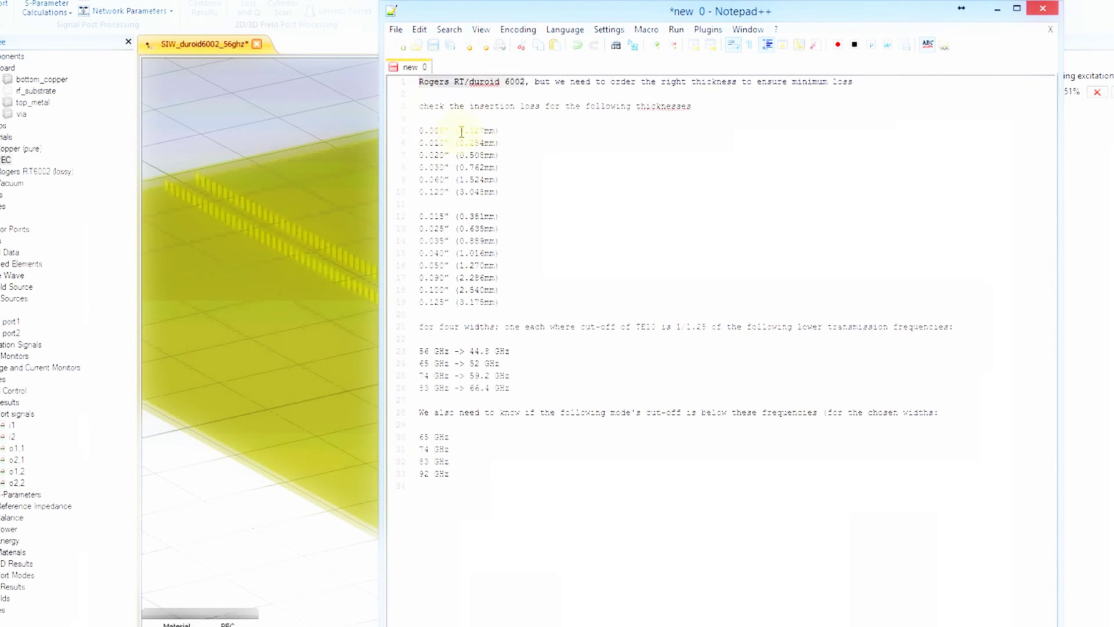
- Review the substrate thicknesses, the four width cut-off frequencies and the next-mode frequencies in the notes, and minimize them
drag(462, 133, 503, 302)
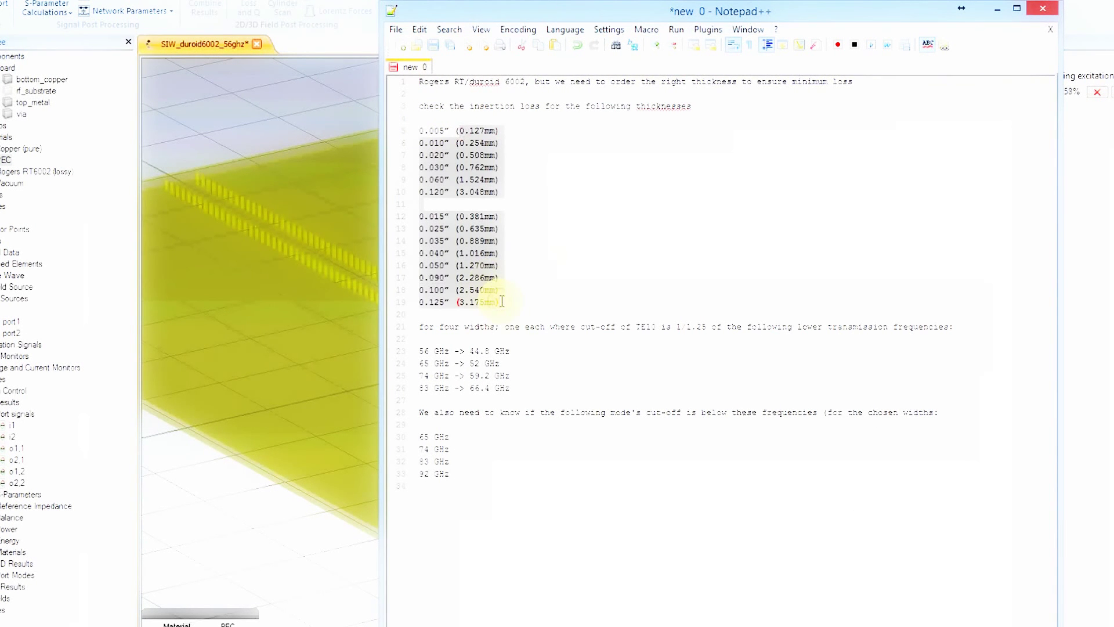
click(497, 355)
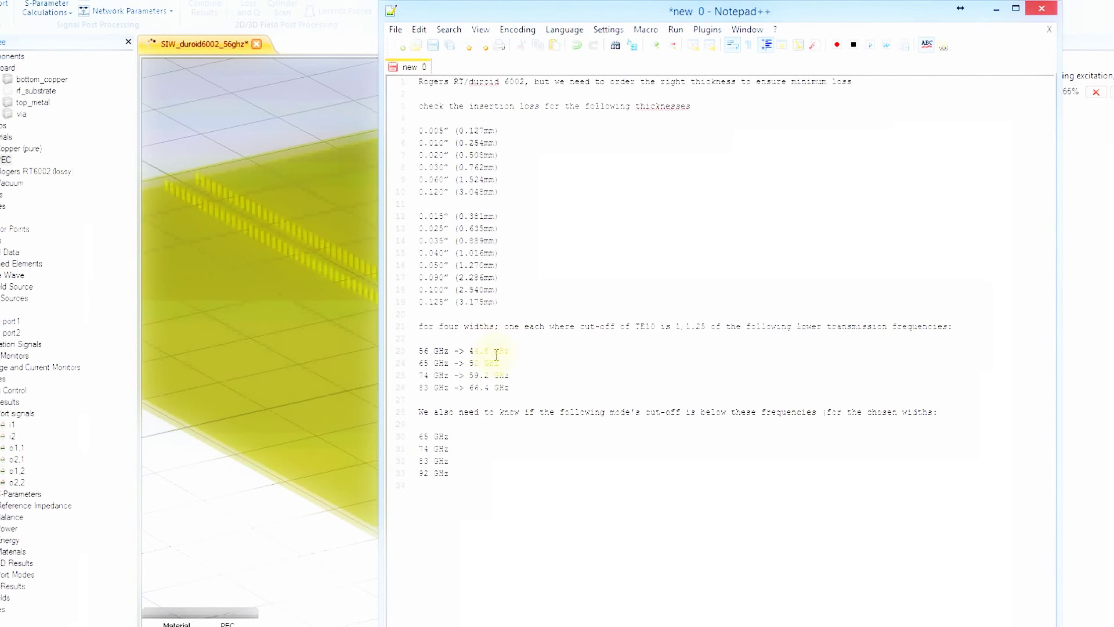
drag(455, 438, 416, 434)
click(465, 476)
text(()
click(477, 478)
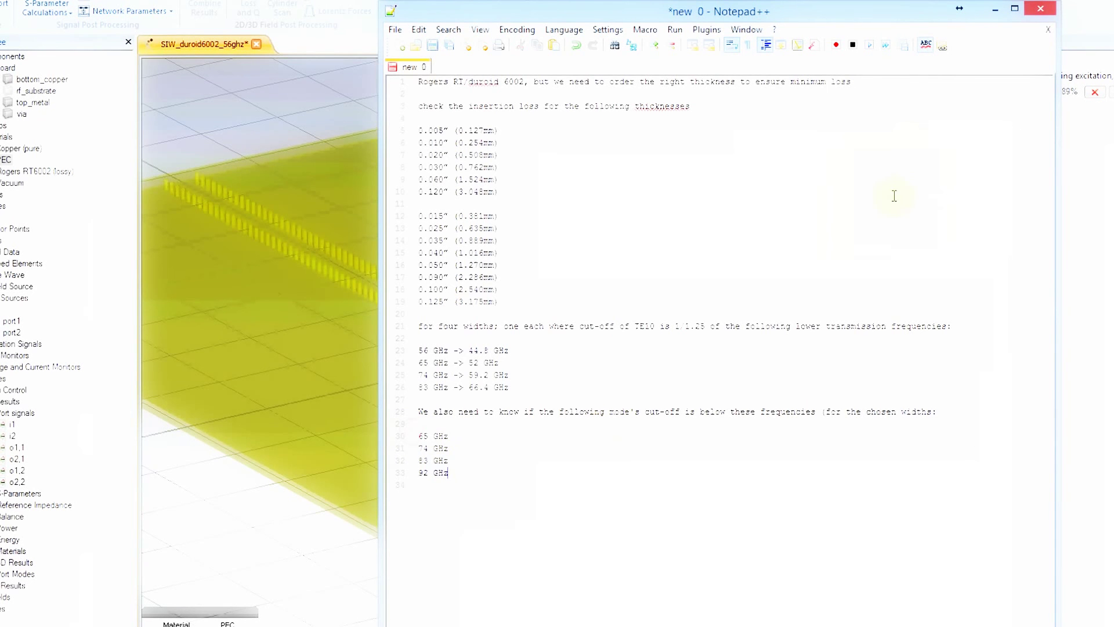
click(995, 9)
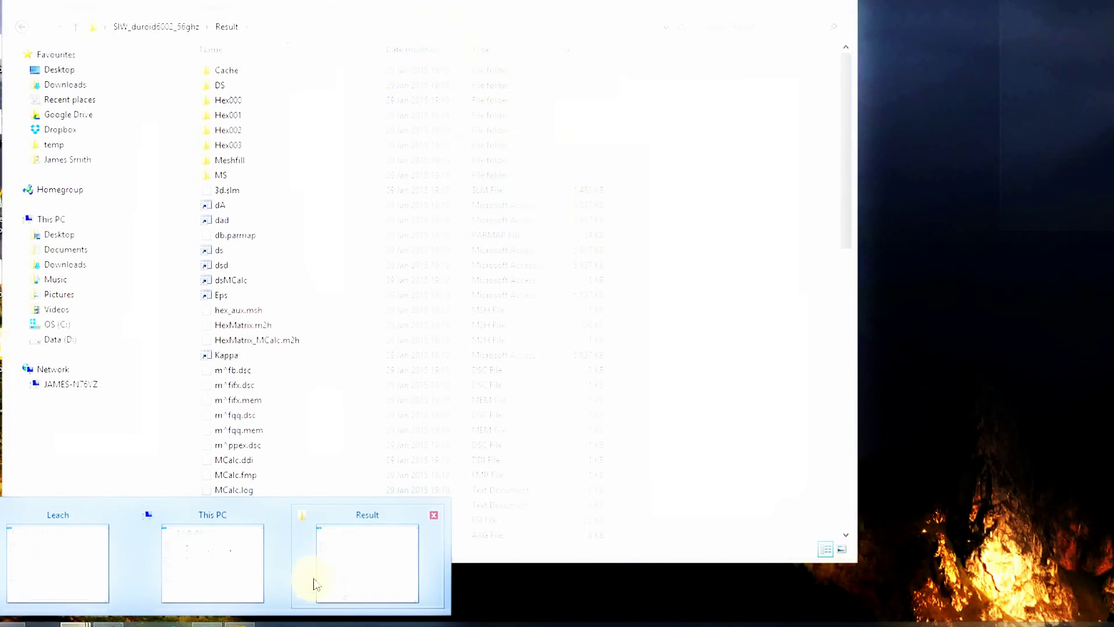
- Switch to File Explorer, open TOUCHSTONE files inside the Result folder, and examine the substrate thickness in MWS-run-0001-parameter.txt
click(314, 584)
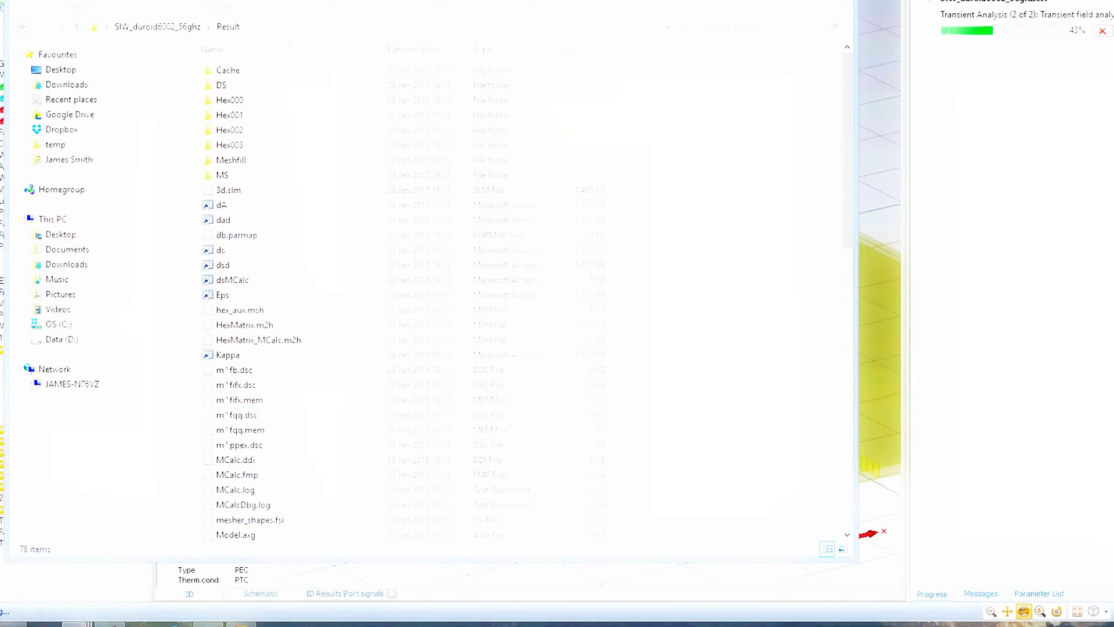
click(790, 1)
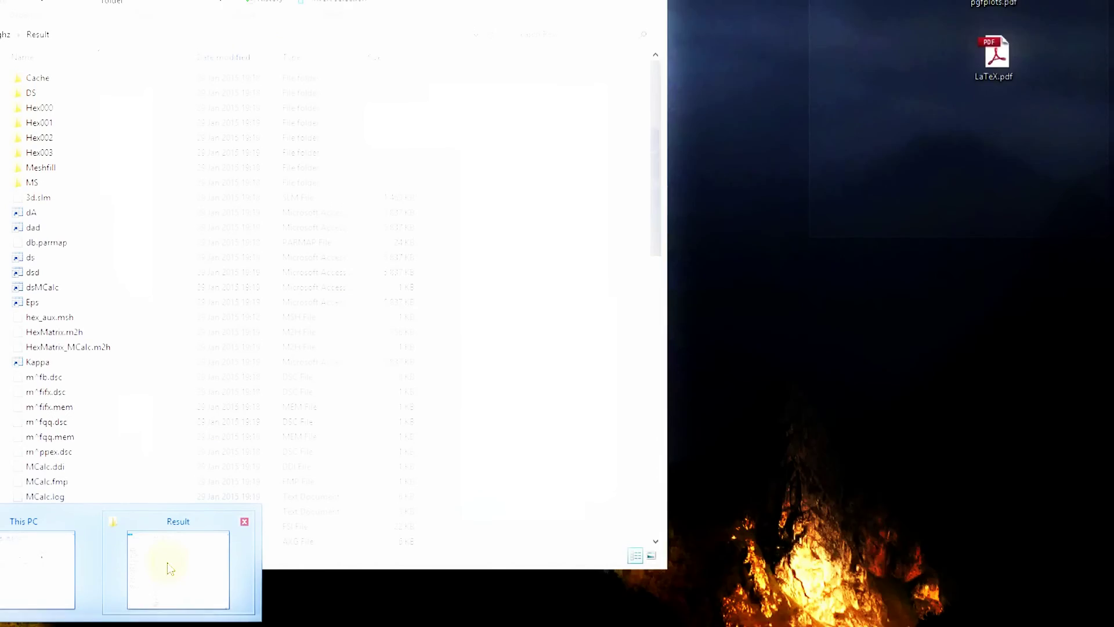
click(169, 567)
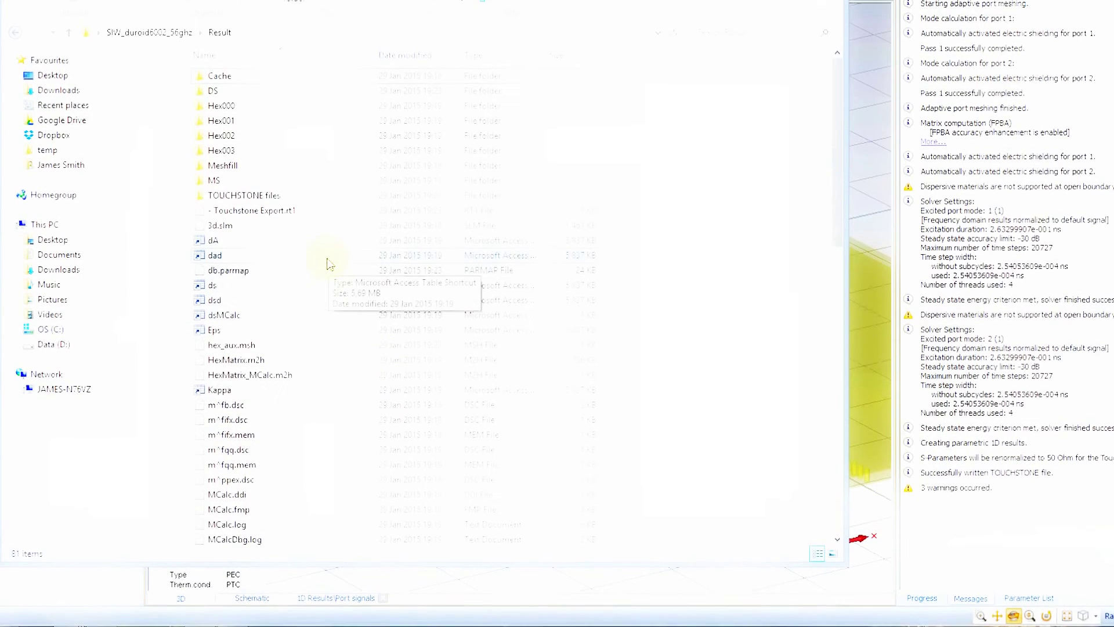
double_click(263, 200)
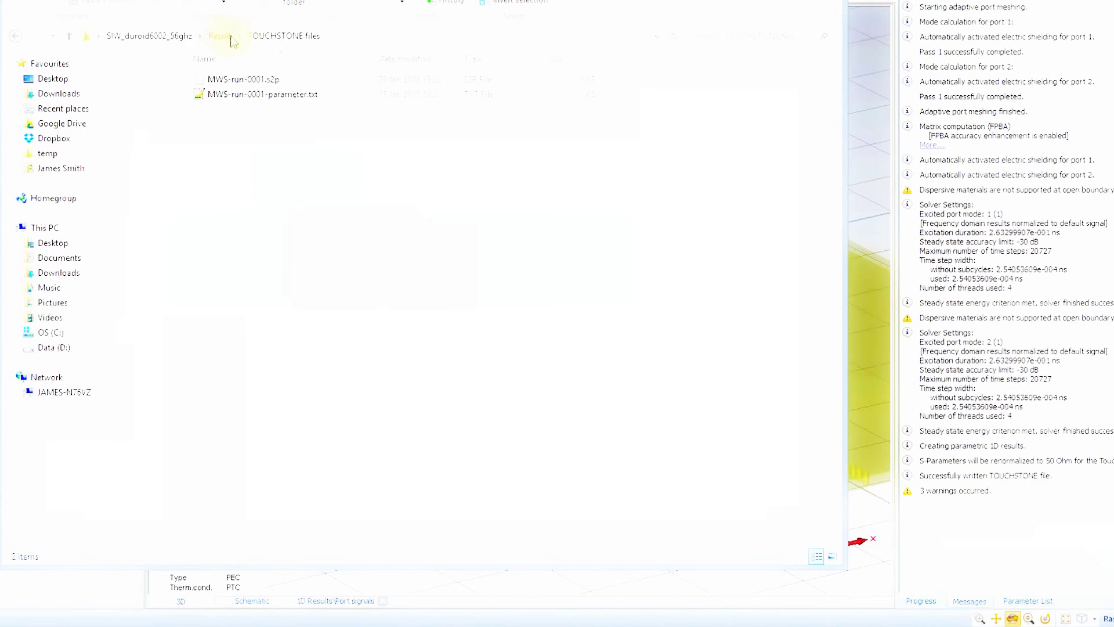
double_click(267, 94)
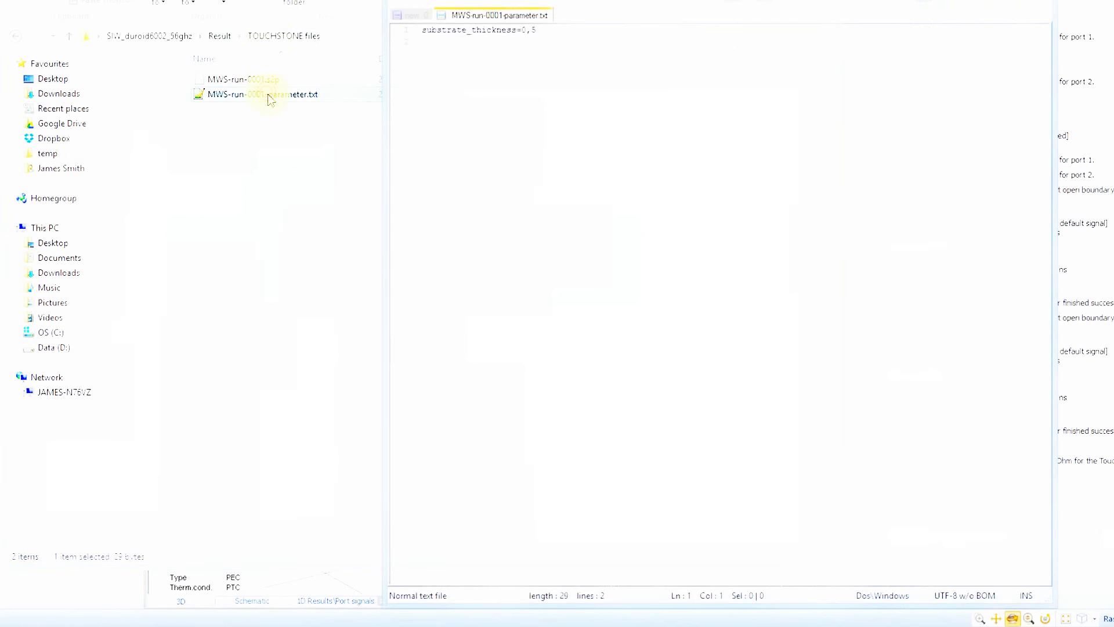
drag(543, 30, 412, 42)
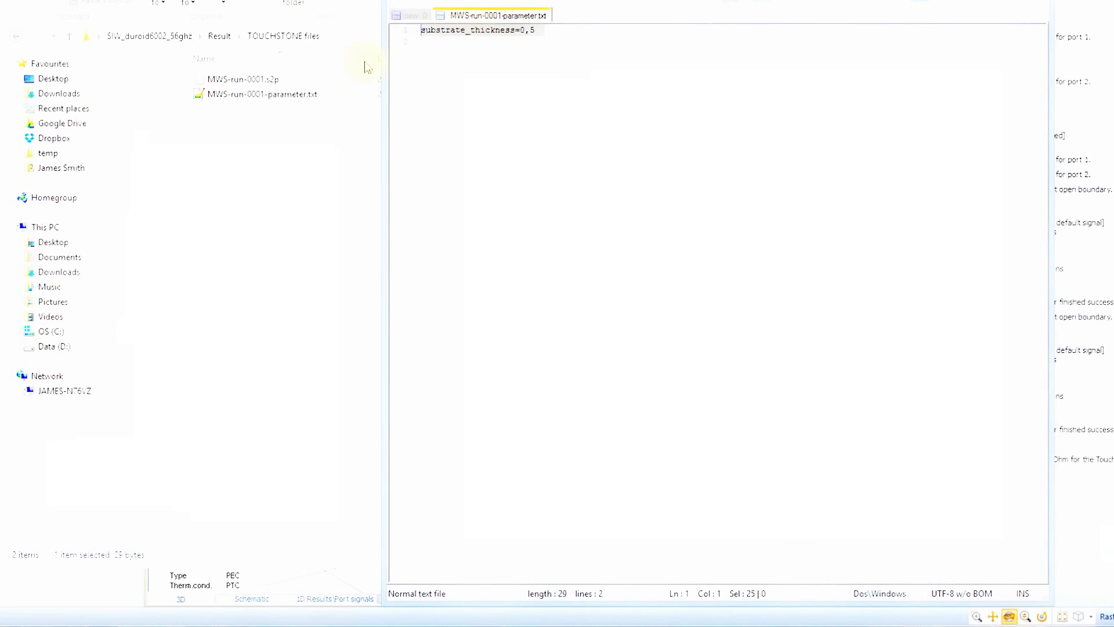
- Open MWS-run-0001.s2p in Notepad++ and widen the window so each frequency point fits on one line
click(240, 82)
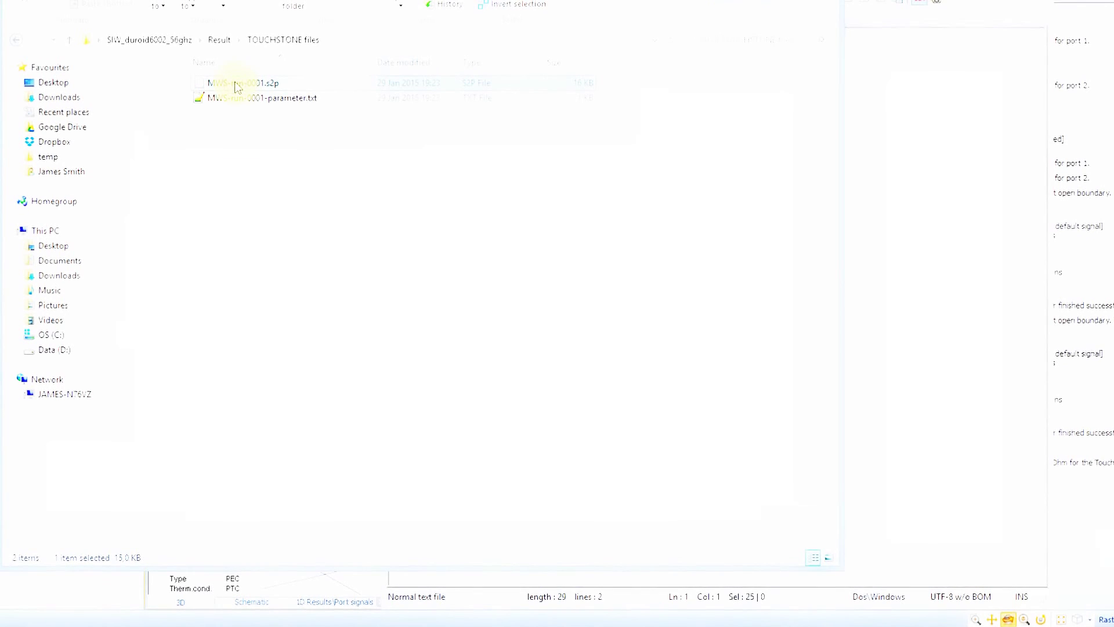
right_click(236, 86)
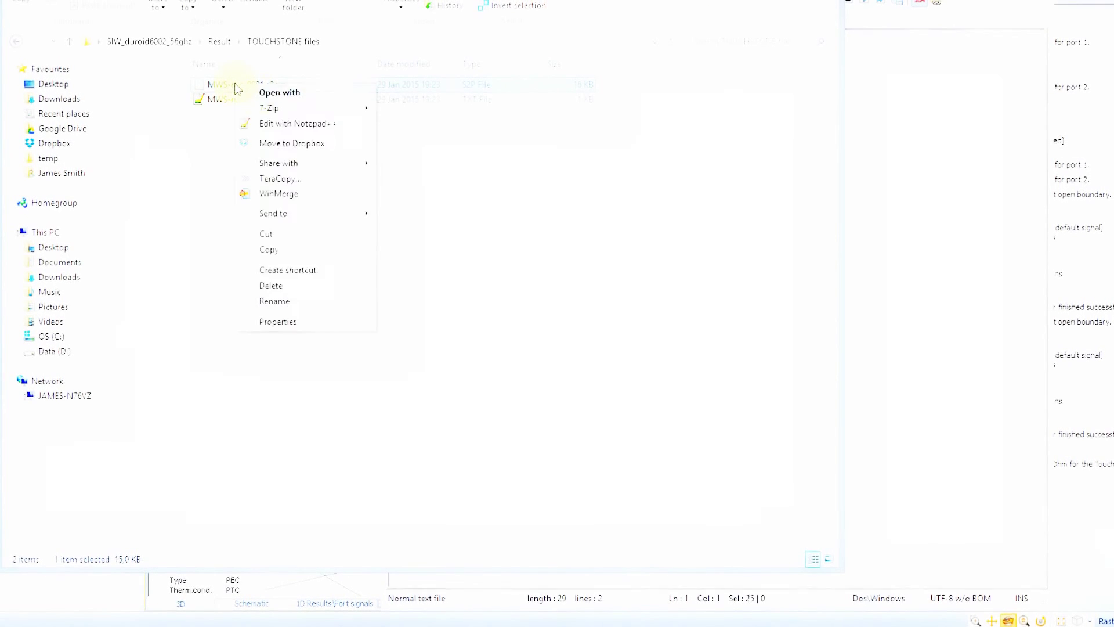
click(293, 123)
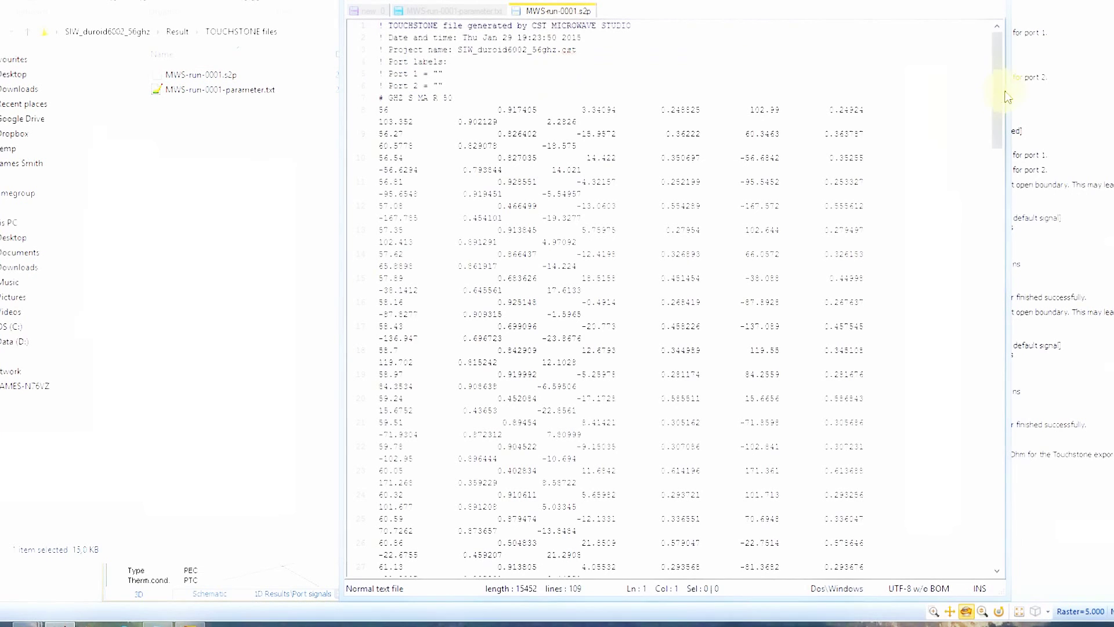
drag(1006, 95, 1113, 96)
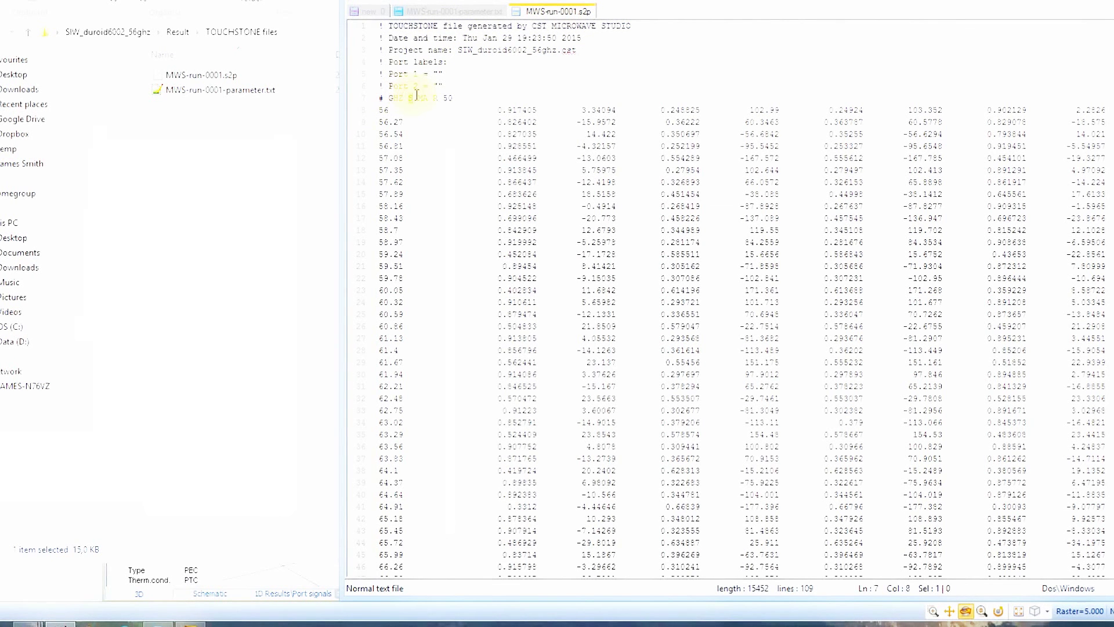
- Examine the format line with the reference impedance and the value pairs in the 56 GHz row of the Touchstone file
click(425, 97)
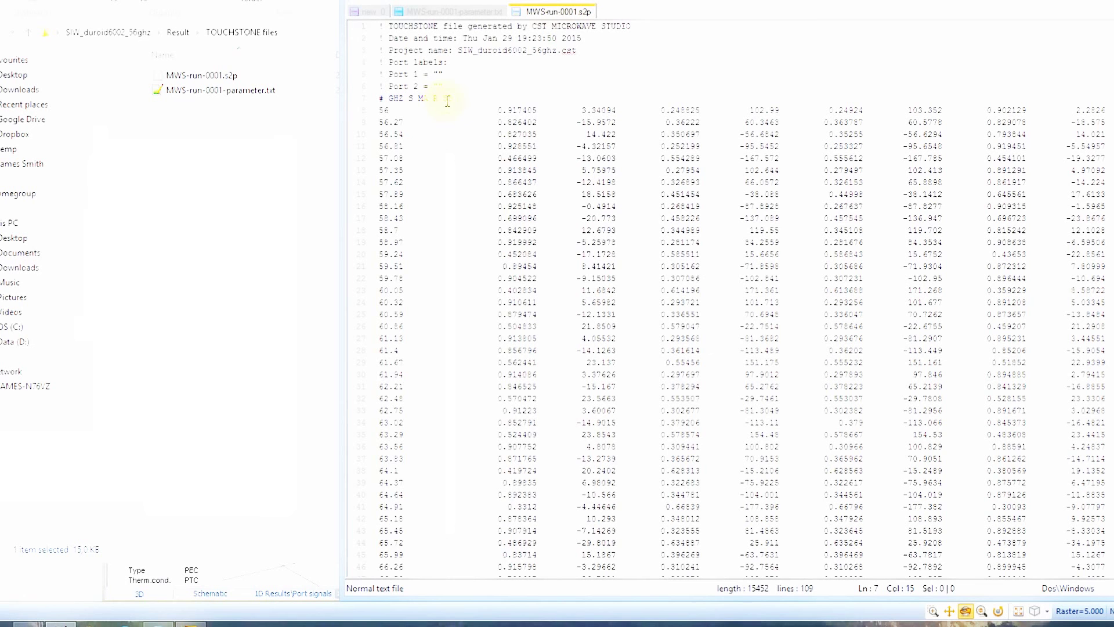
double_click(448, 99)
click(475, 100)
drag(493, 110, 619, 109)
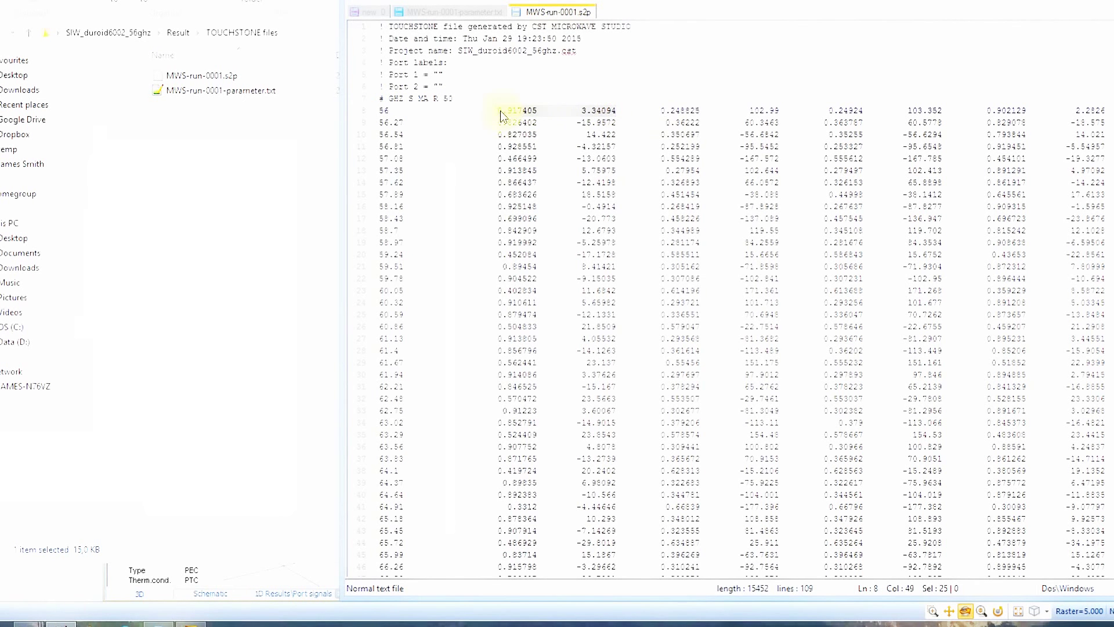
drag(661, 112, 1091, 111)
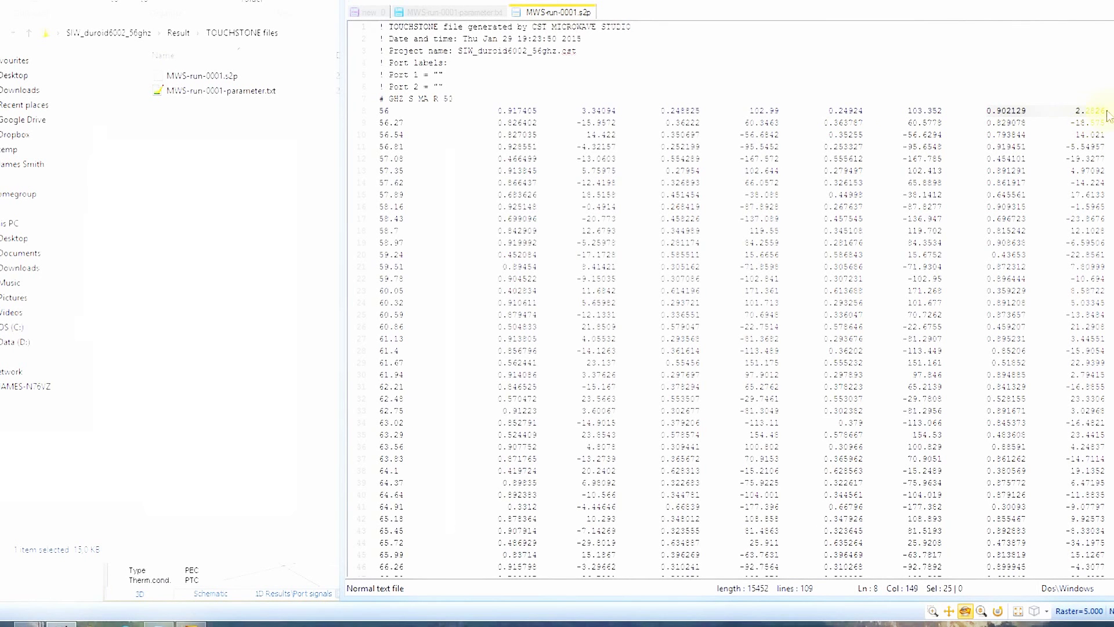
- Examine the first magnitude and phase pair in the 56 GHz row of MWS-run-0001.s2p
double_click(520, 111)
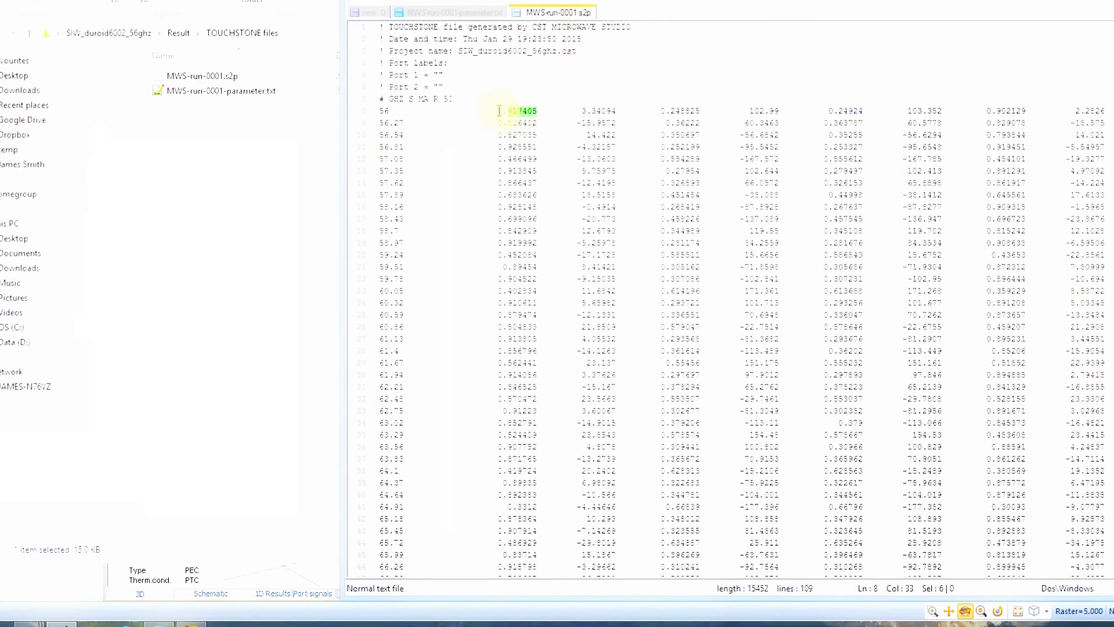
drag(500, 110, 538, 112)
drag(568, 111, 668, 111)
click(668, 111)
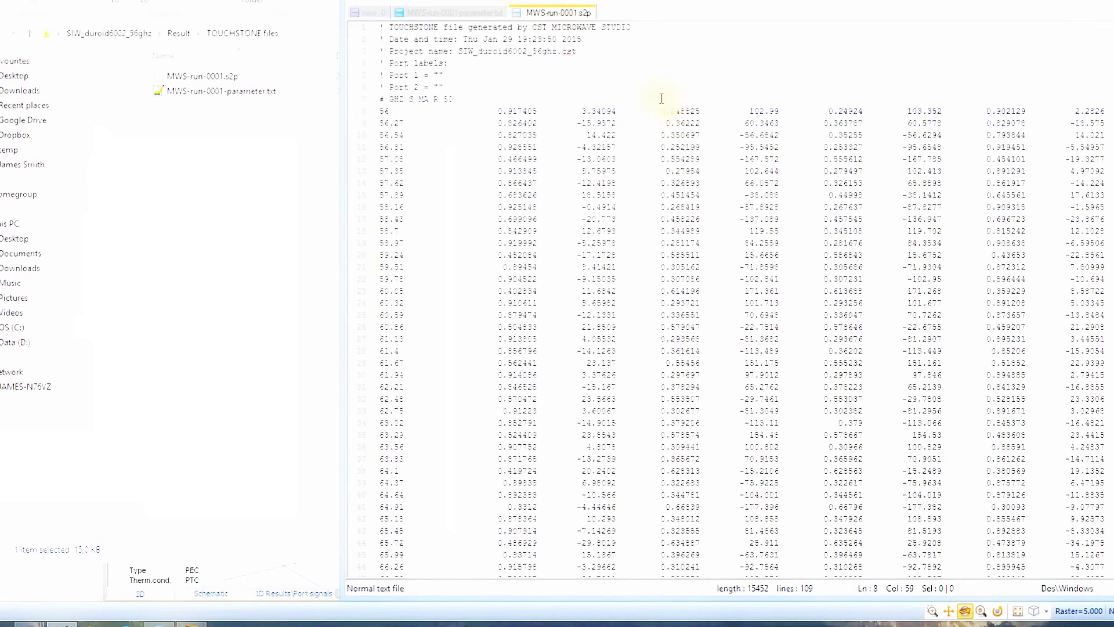
- Compare the two middle magnitude and phase column pairs over the first rows of the Touchstone file
alt+drag(661, 110, 704, 195)
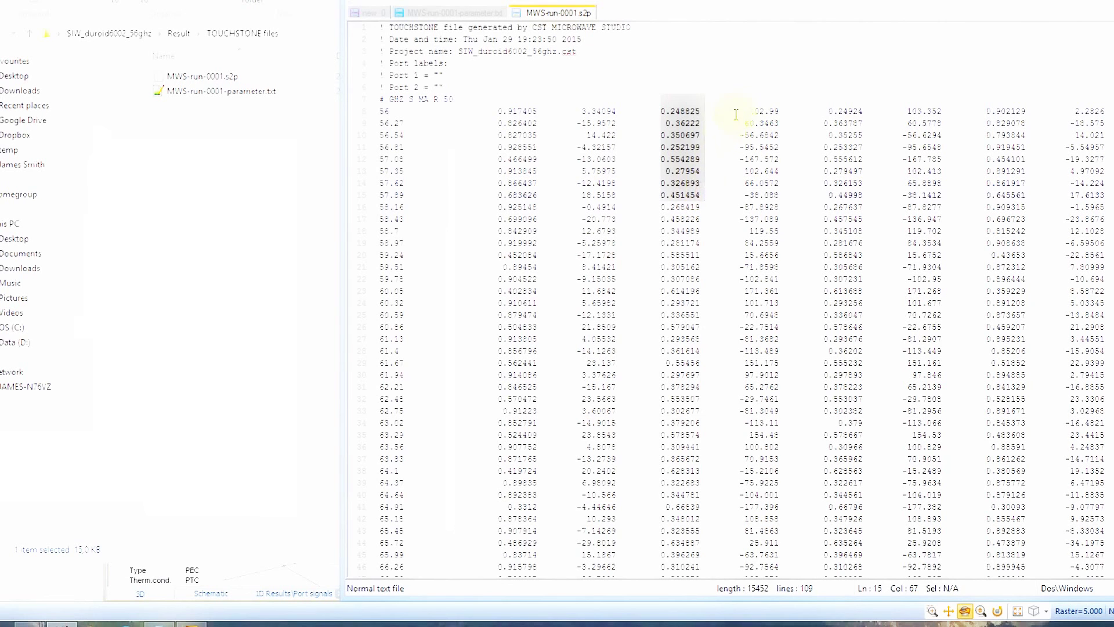
alt+drag(736, 111, 779, 207)
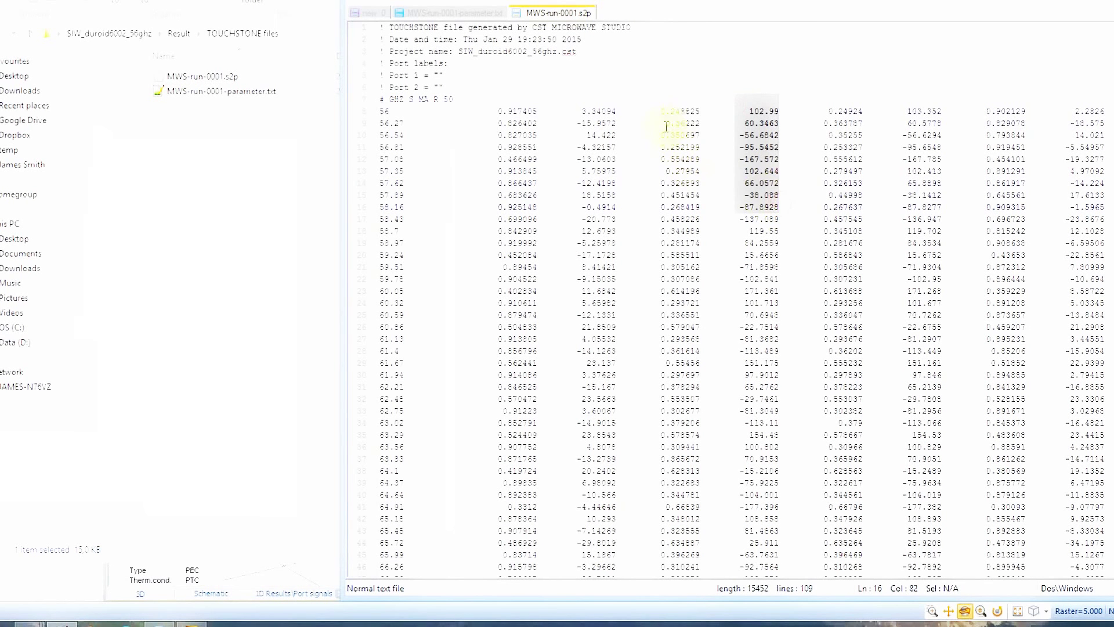
alt+drag(661, 110, 708, 196)
alt+drag(725, 110, 798, 207)
alt+drag(824, 110, 868, 219)
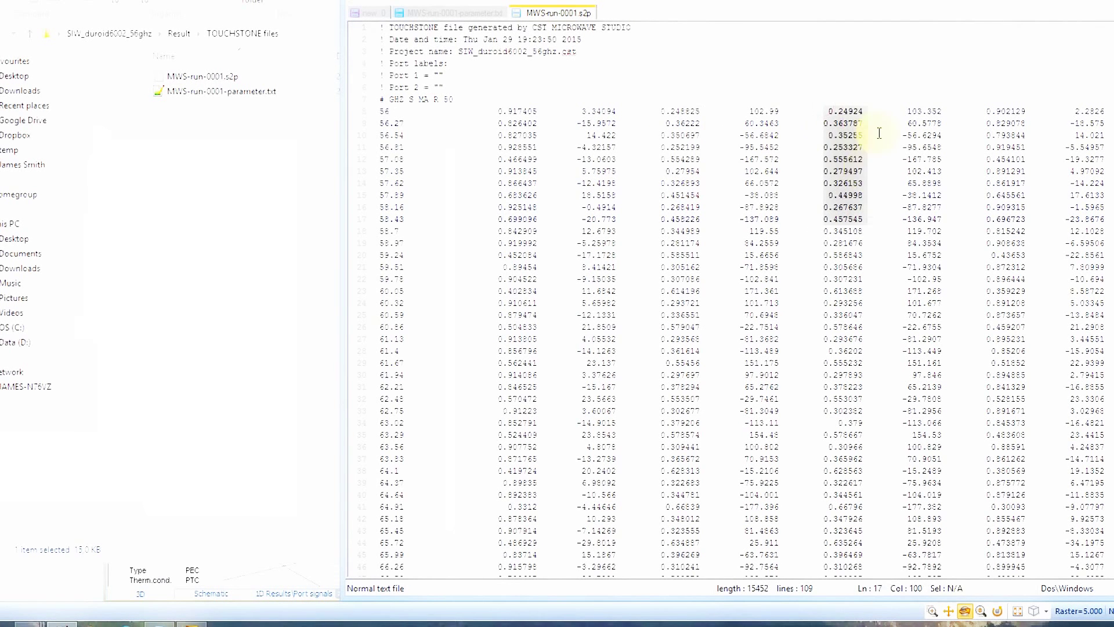
alt+drag(902, 111, 955, 219)
click(912, 124)
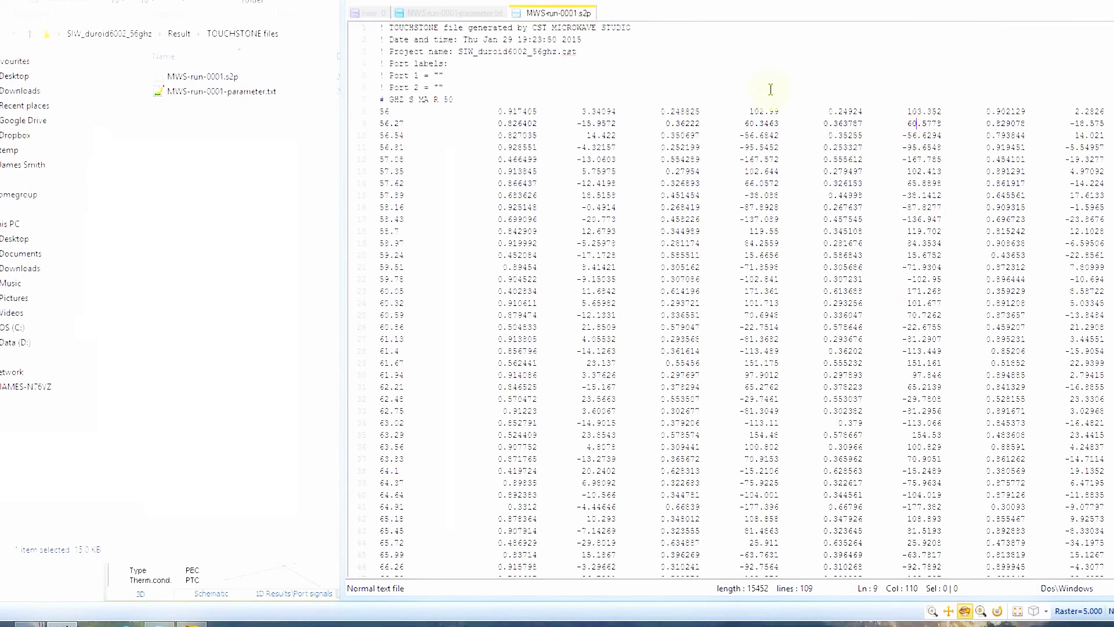